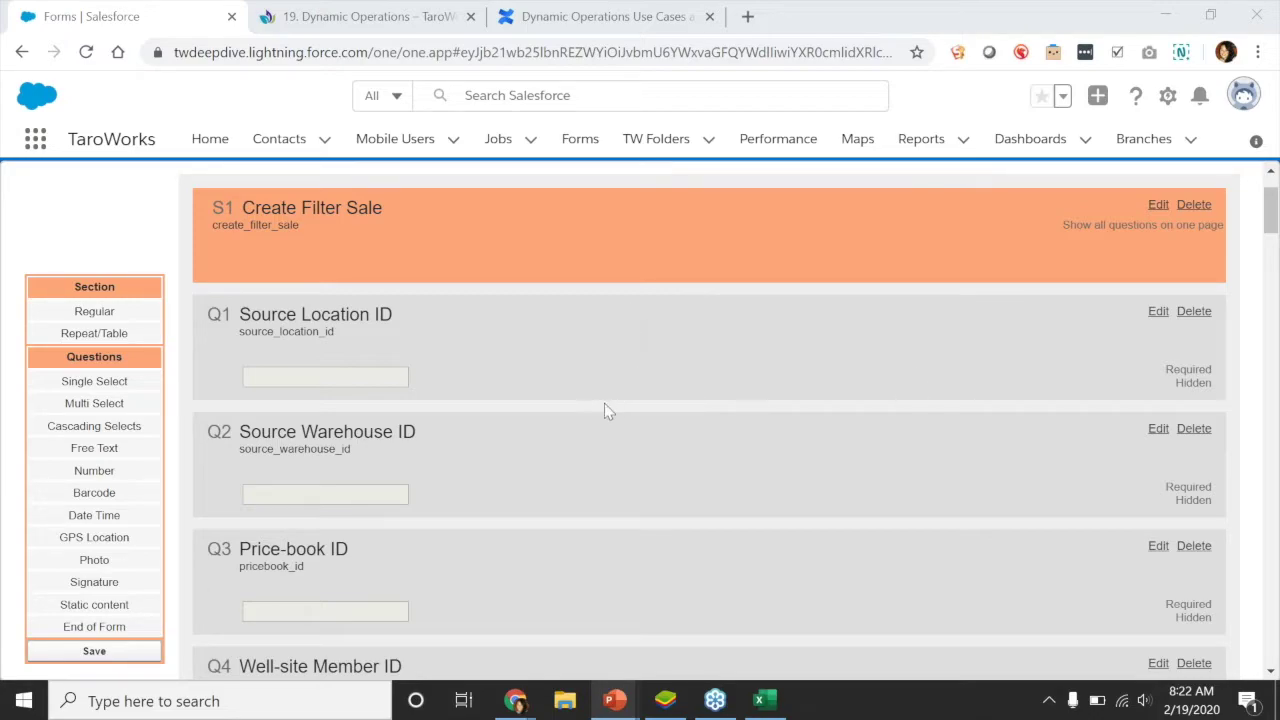
# Open the Order Type question in the Create Filter Sale section for editing
pyautogui.scroll(-1, 588, 465)
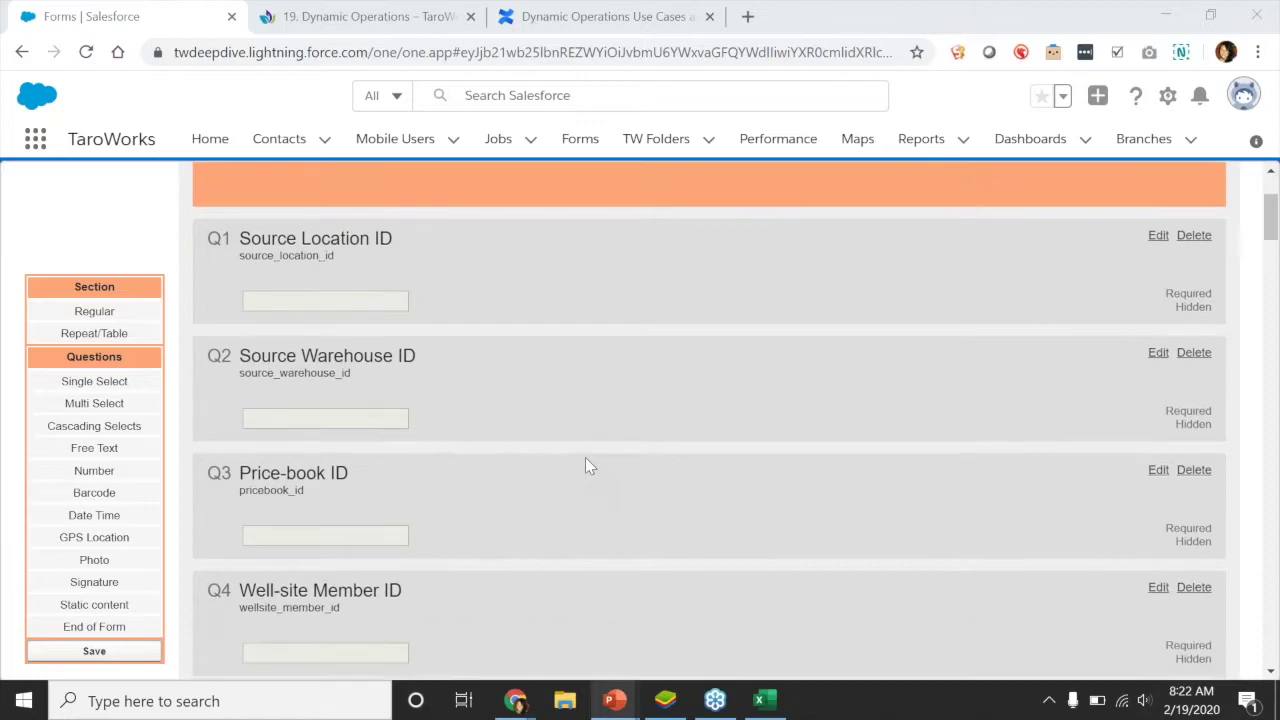
pyautogui.scroll(-1, 588, 466)
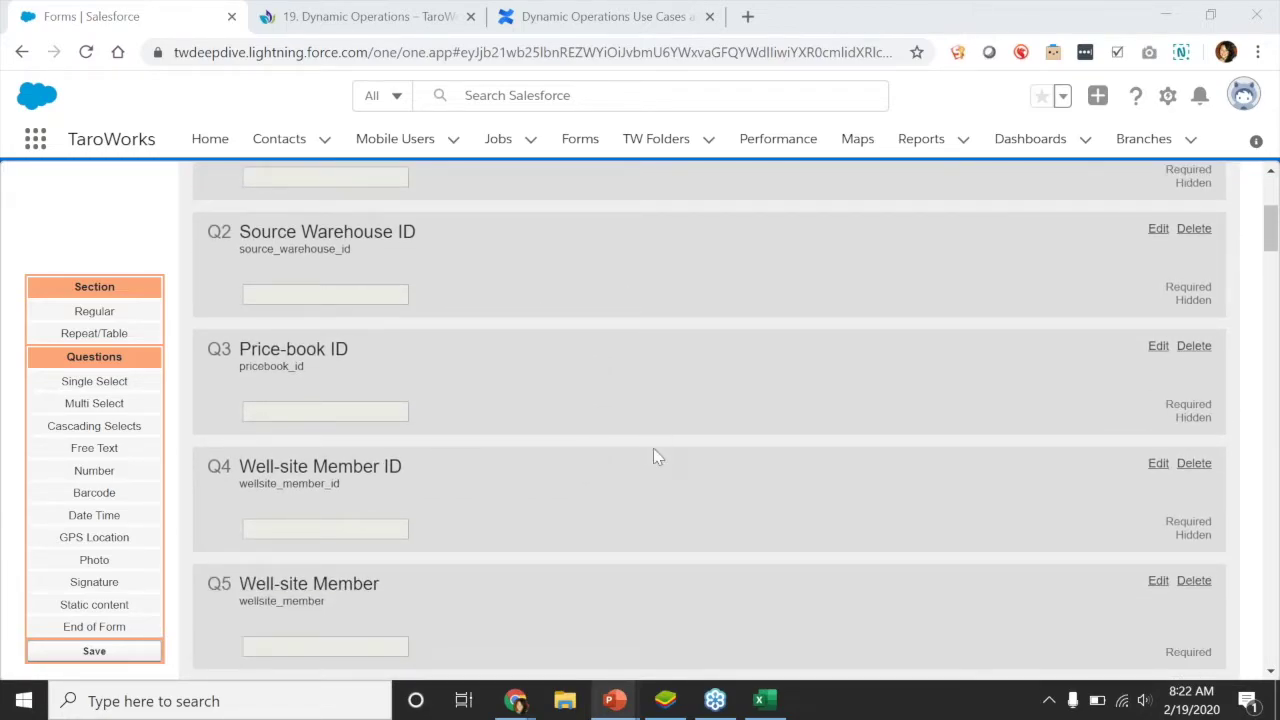
pyautogui.scroll(-2, 653, 448)
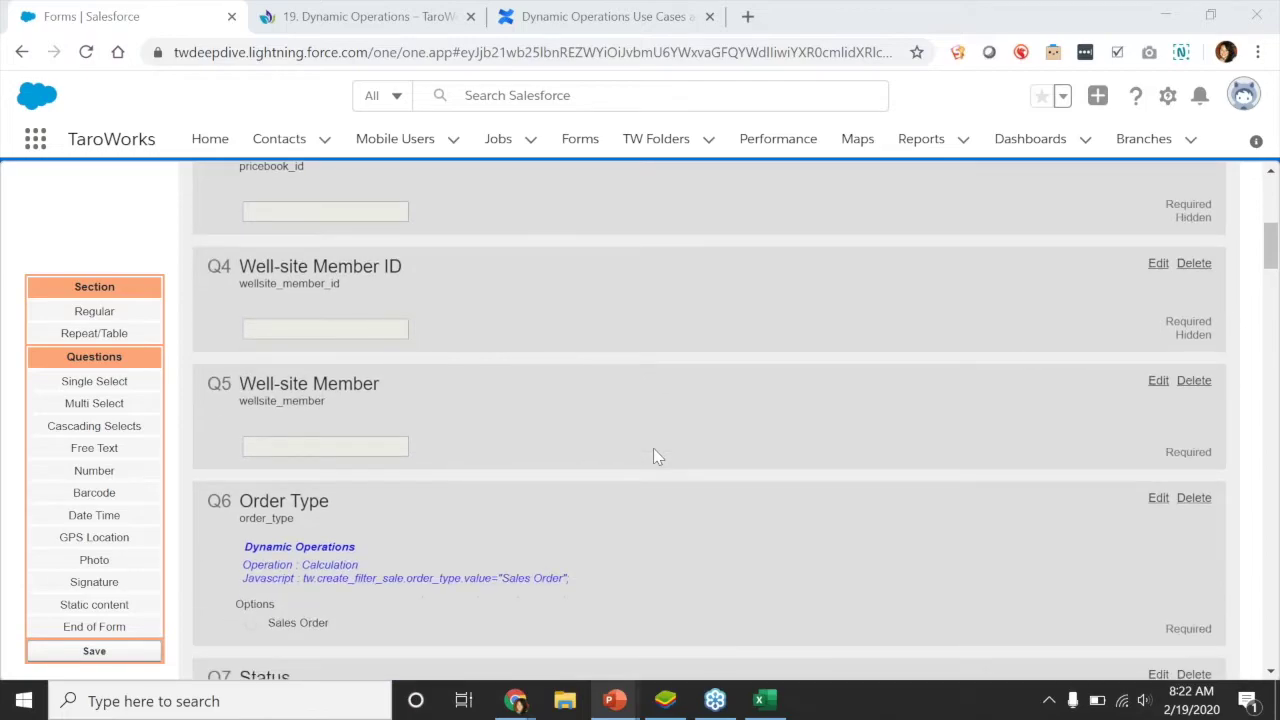
pyautogui.scroll(-2, 653, 456)
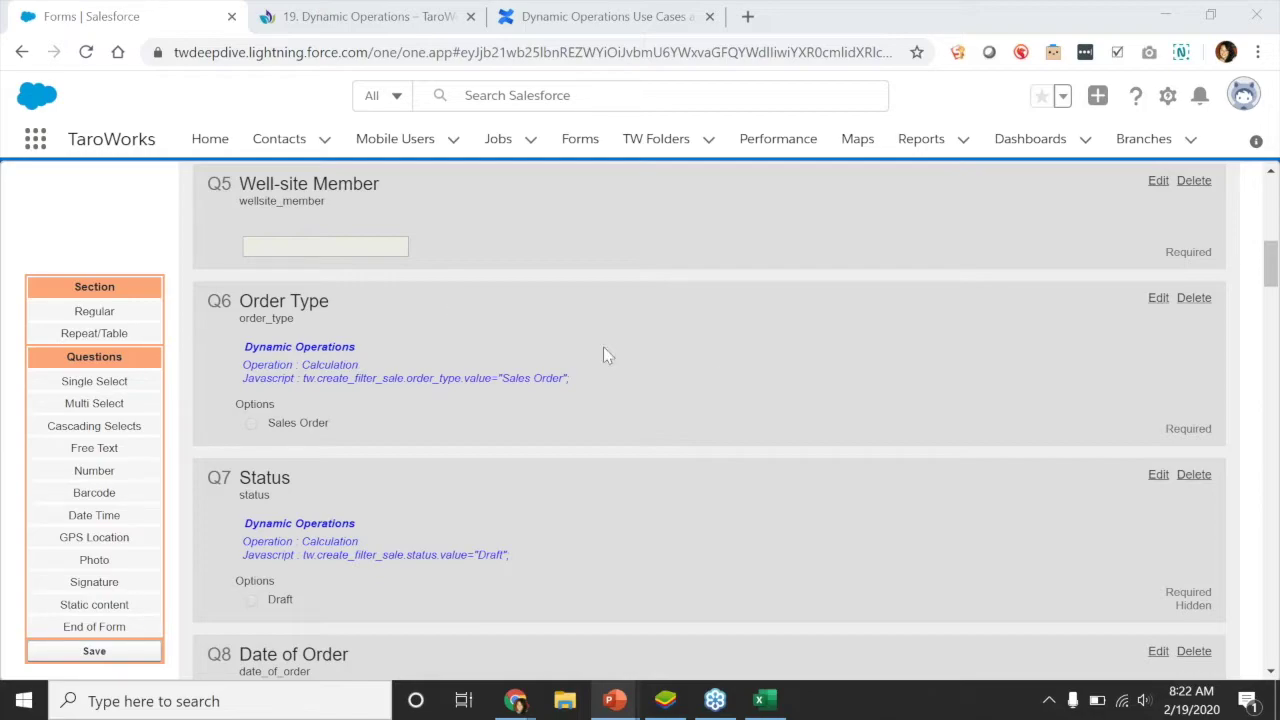
pyautogui.moveTo(879, 371); pyautogui.dragTo(886, 357)
pyautogui.click(888, 357)
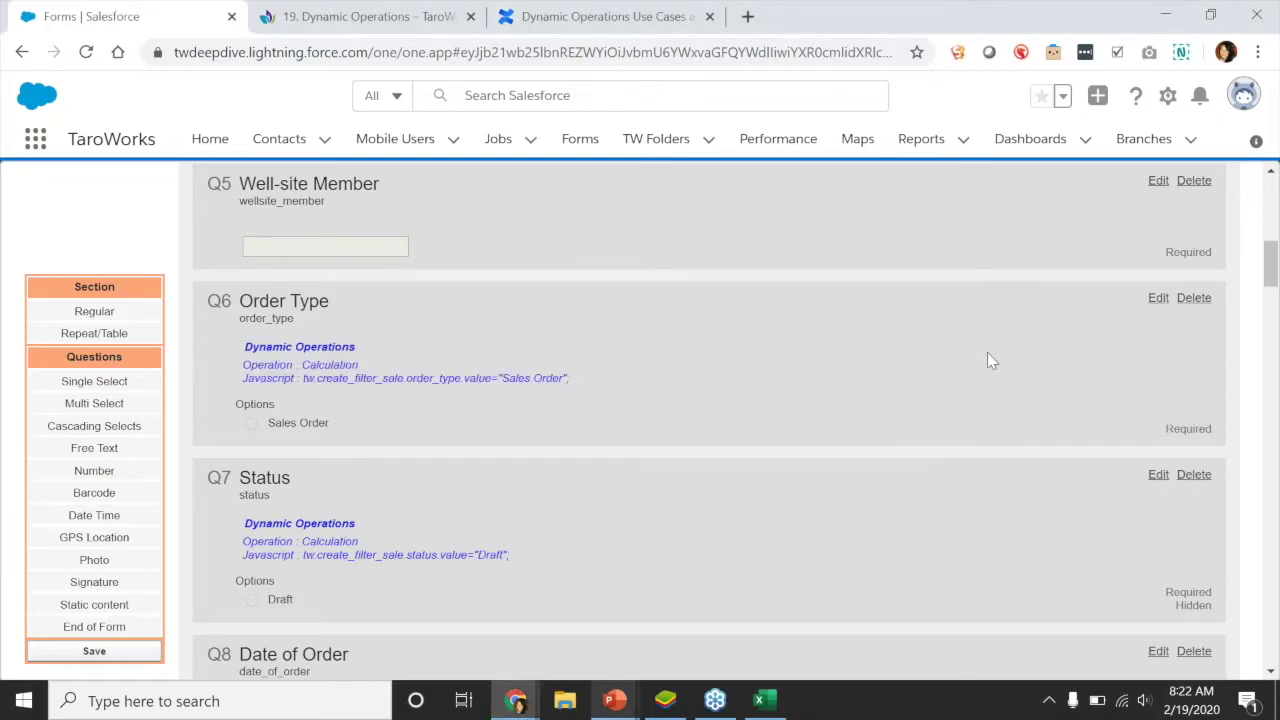
pyautogui.click(1158, 299)
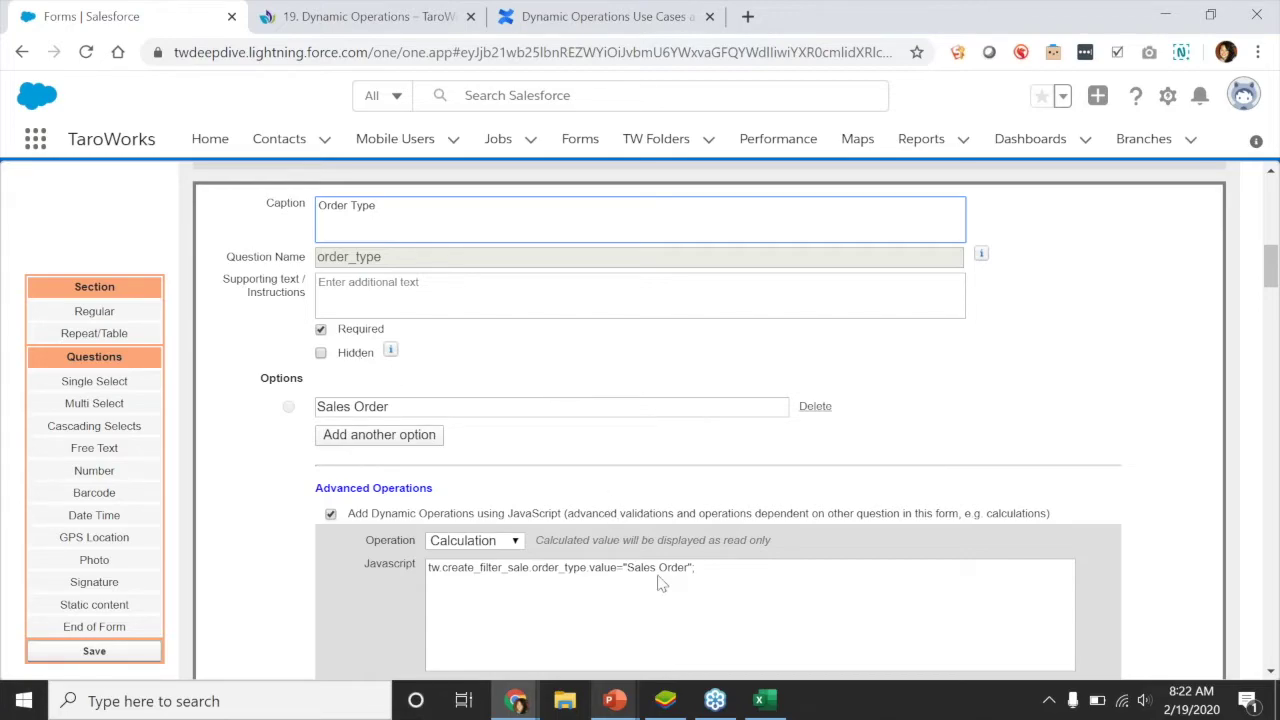
# Examine the operation types offered for Order Type's dynamic operation, leaving Calculation selected
pyautogui.scroll(-2, 757, 612)
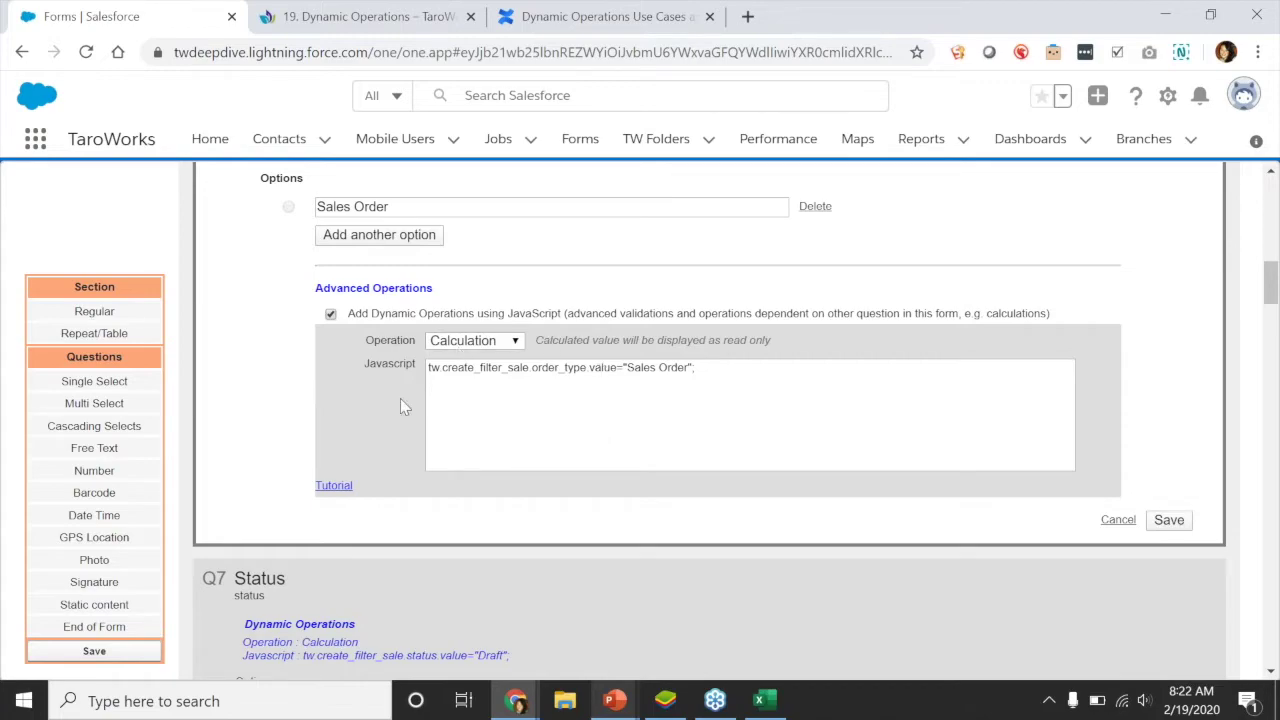
pyautogui.click(476, 341)
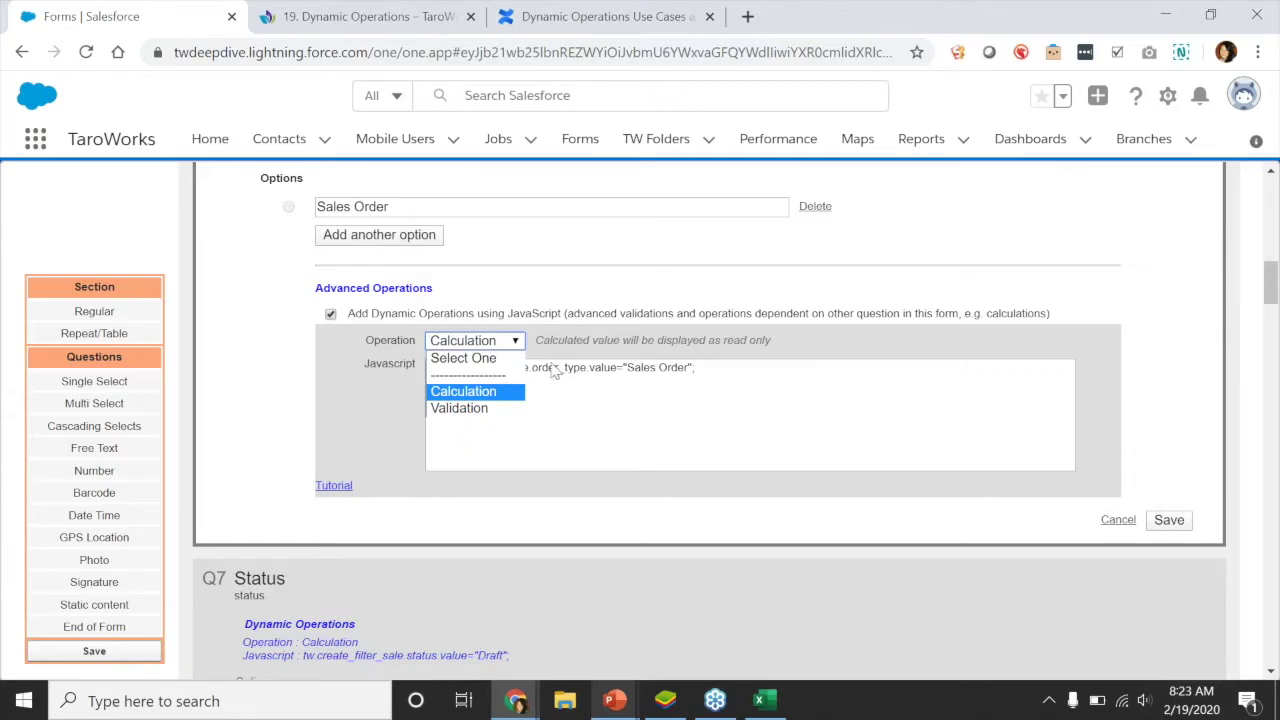
pyautogui.click(592, 392)
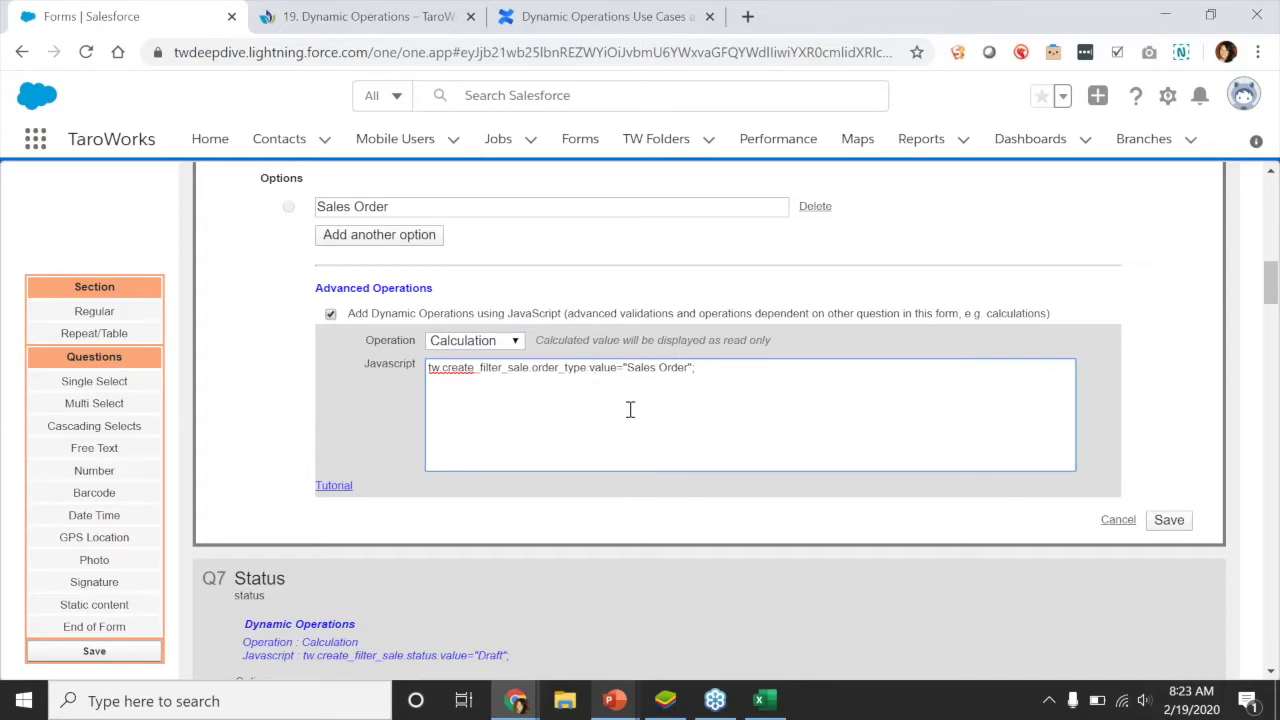
# Examine the Order Type question's name and its Sales Order option
pyautogui.scroll(2, 630, 409)
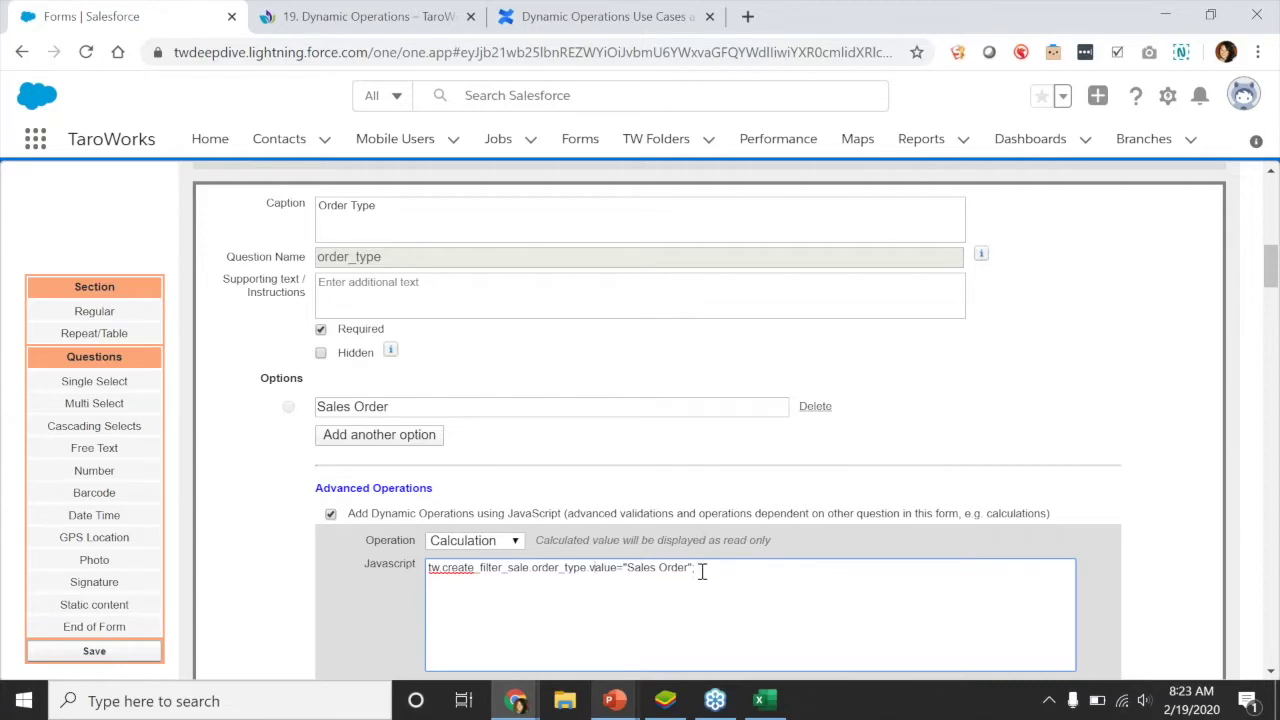
pyautogui.moveTo(382, 257); pyautogui.dragTo(317, 272)
pyautogui.click(474, 303)
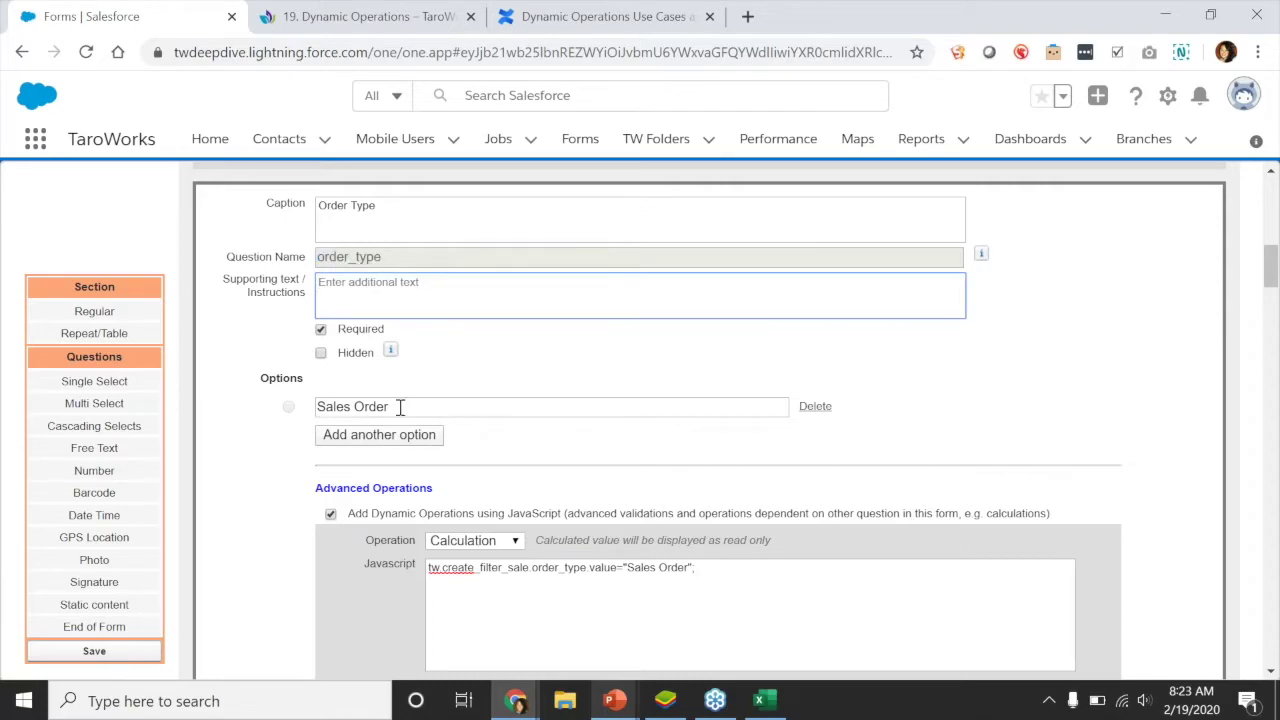
pyautogui.moveTo(399, 407); pyautogui.dragTo(314, 404)
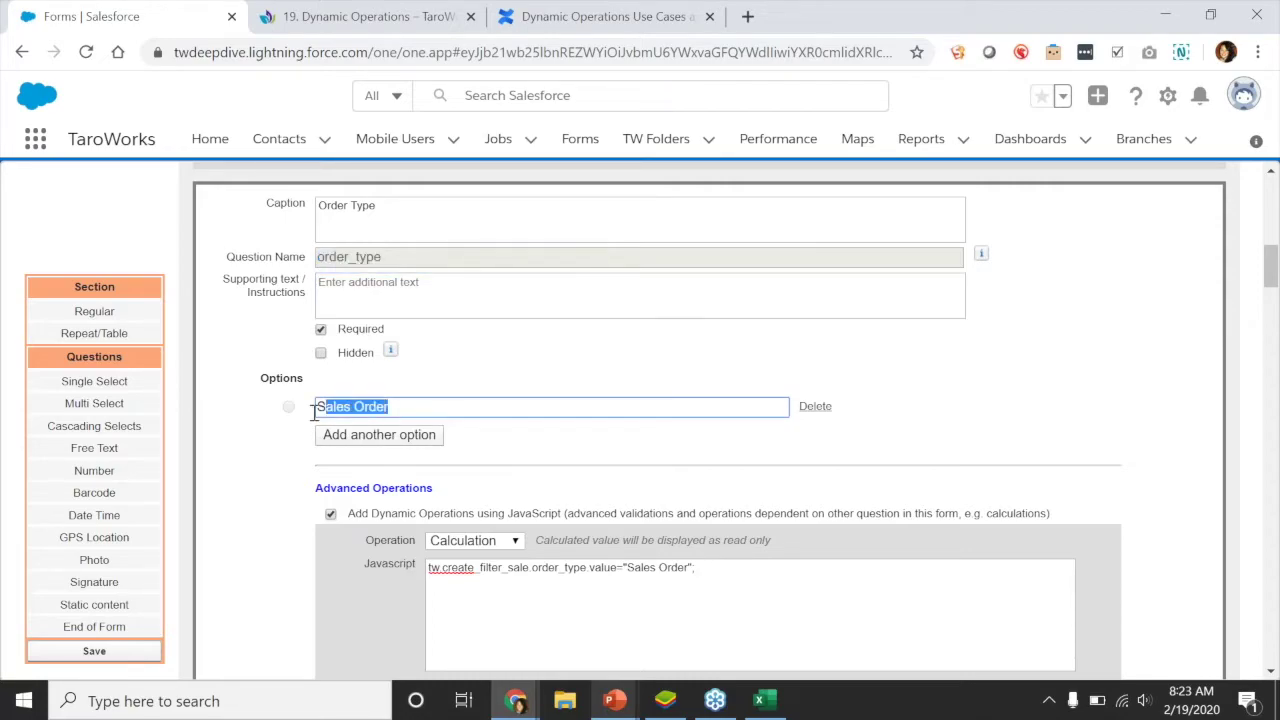
pyautogui.click(598, 605)
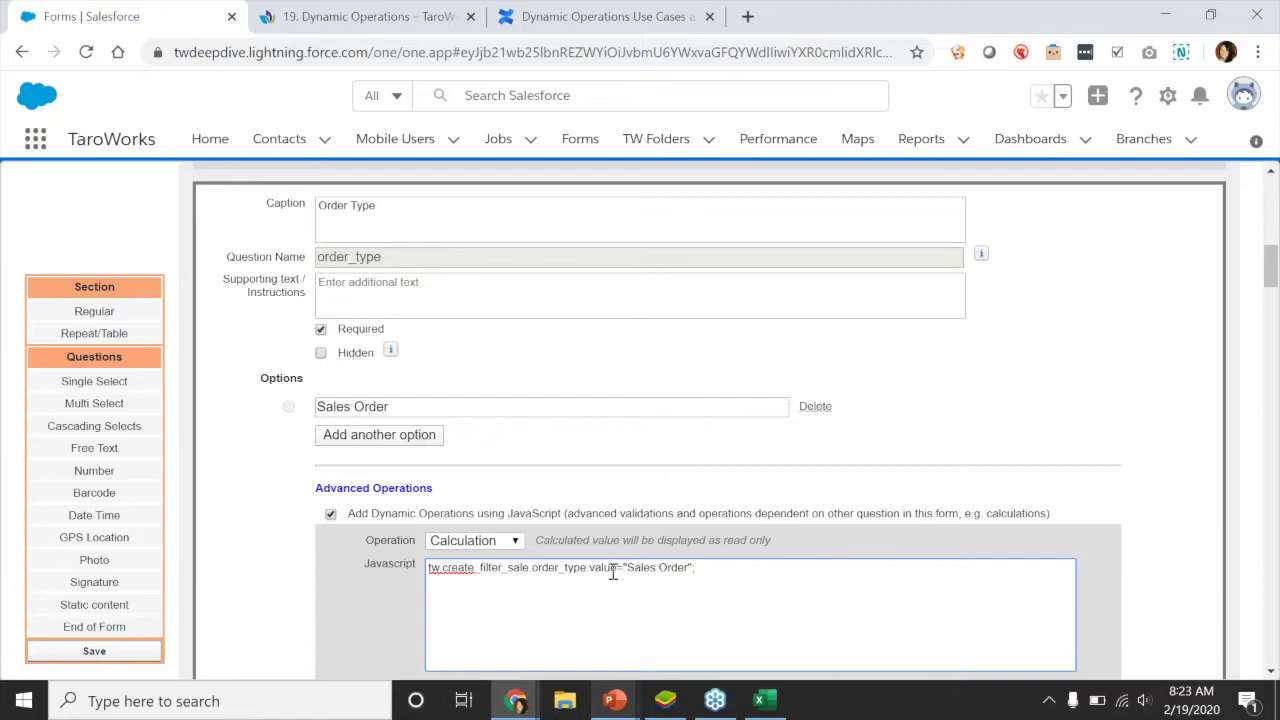
# Compare the section reference in Order Type's JavaScript with the Create Filter Sale section's name
pyautogui.moveTo(615, 569); pyautogui.dragTo(433, 583)
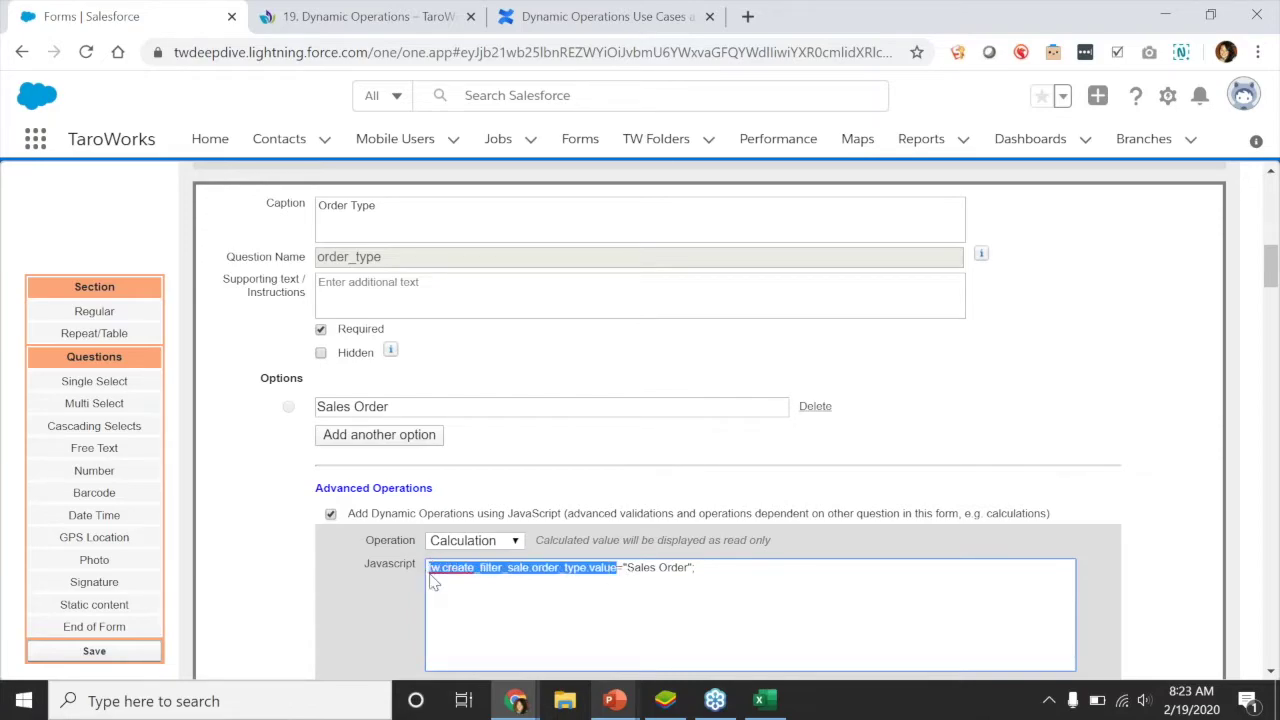
pyautogui.click(441, 569)
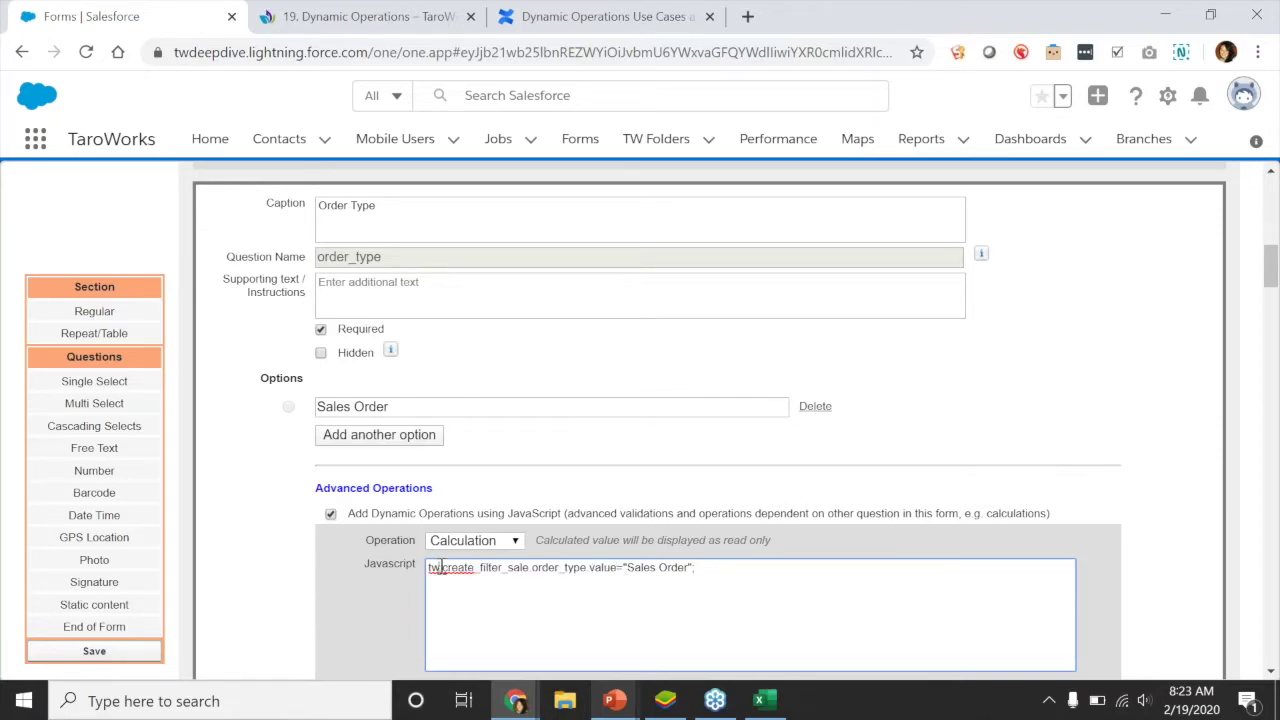
pyautogui.doubleClick(494, 569)
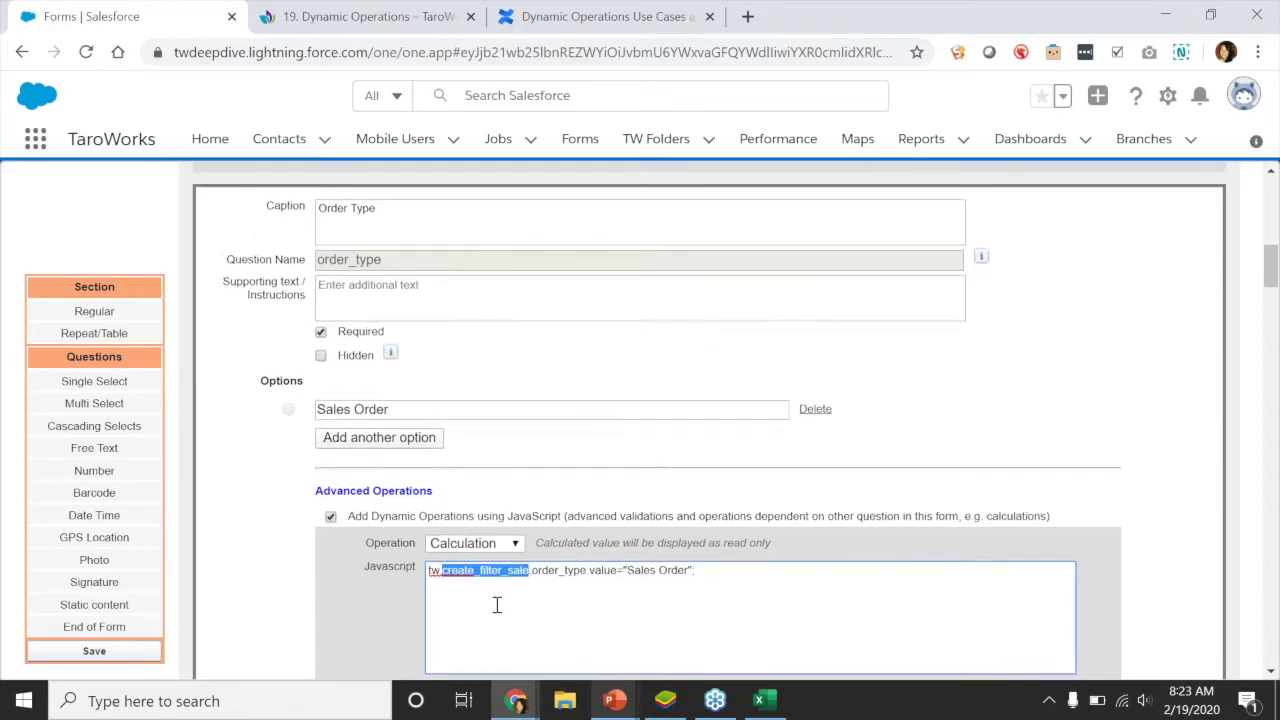
pyautogui.scroll(10, 496, 604)
pyautogui.doubleClick(265, 326)
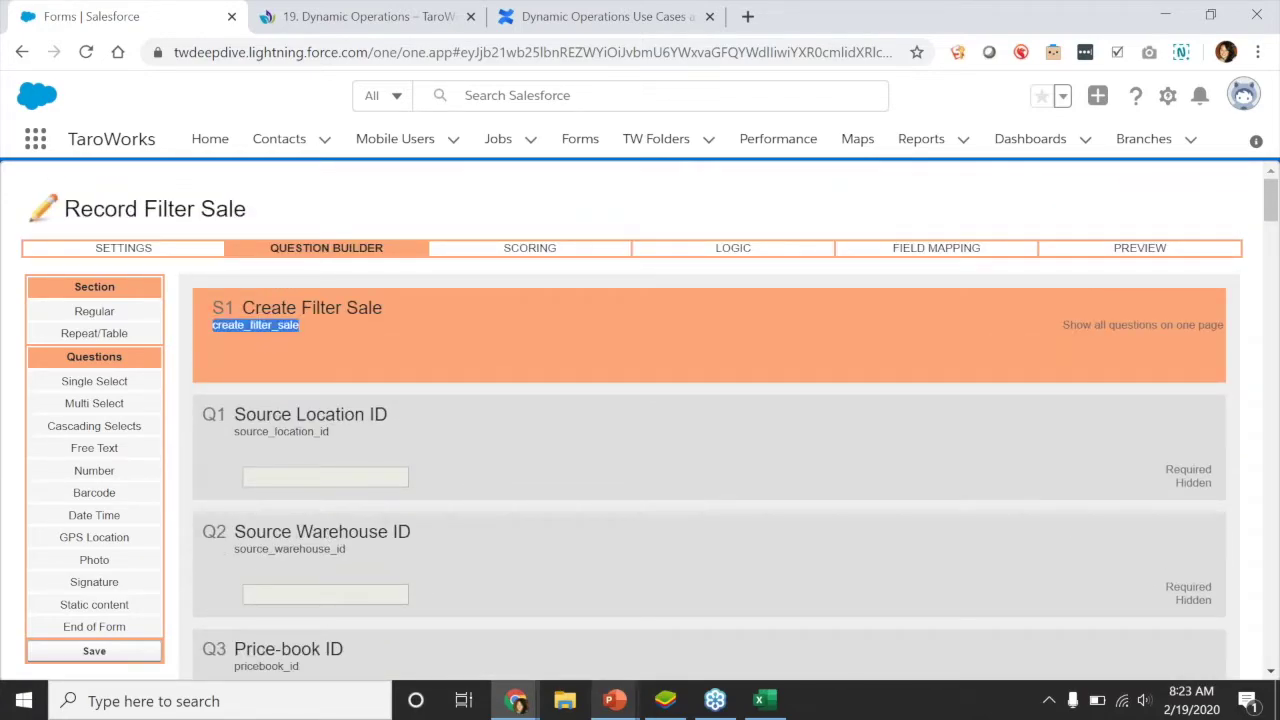
# Compare the question reference in the JavaScript with Order Type's question name
pyautogui.scroll(-12, 396, 427)
pyautogui.click(495, 378)
pyautogui.doubleClick(495, 368)
pyautogui.doubleClick(562, 367)
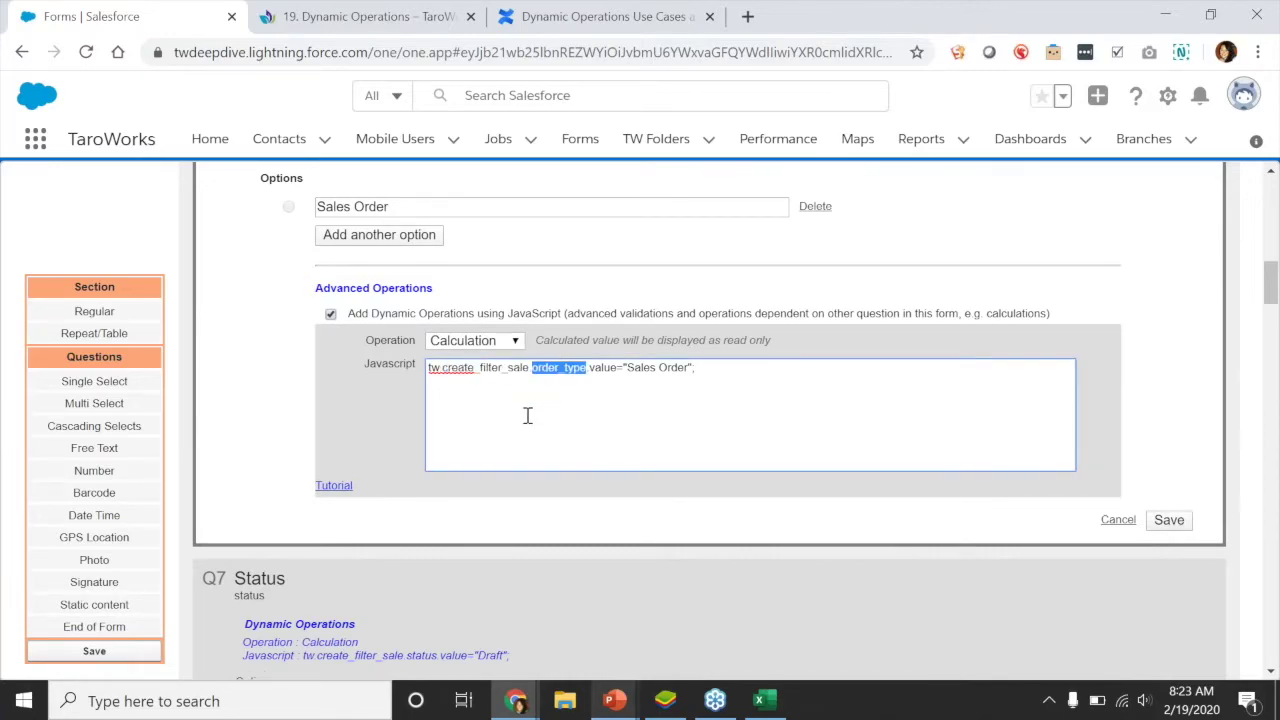
pyautogui.scroll(2, 523, 414)
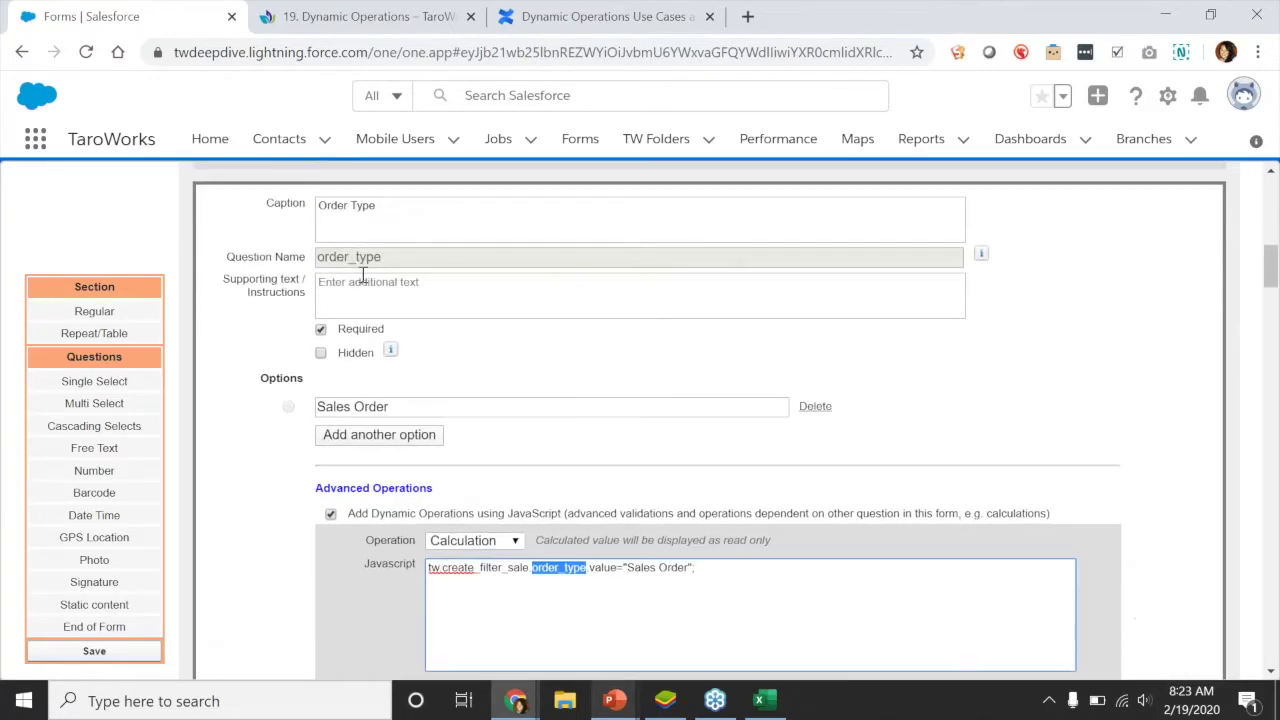
pyautogui.moveTo(384, 259); pyautogui.dragTo(313, 276)
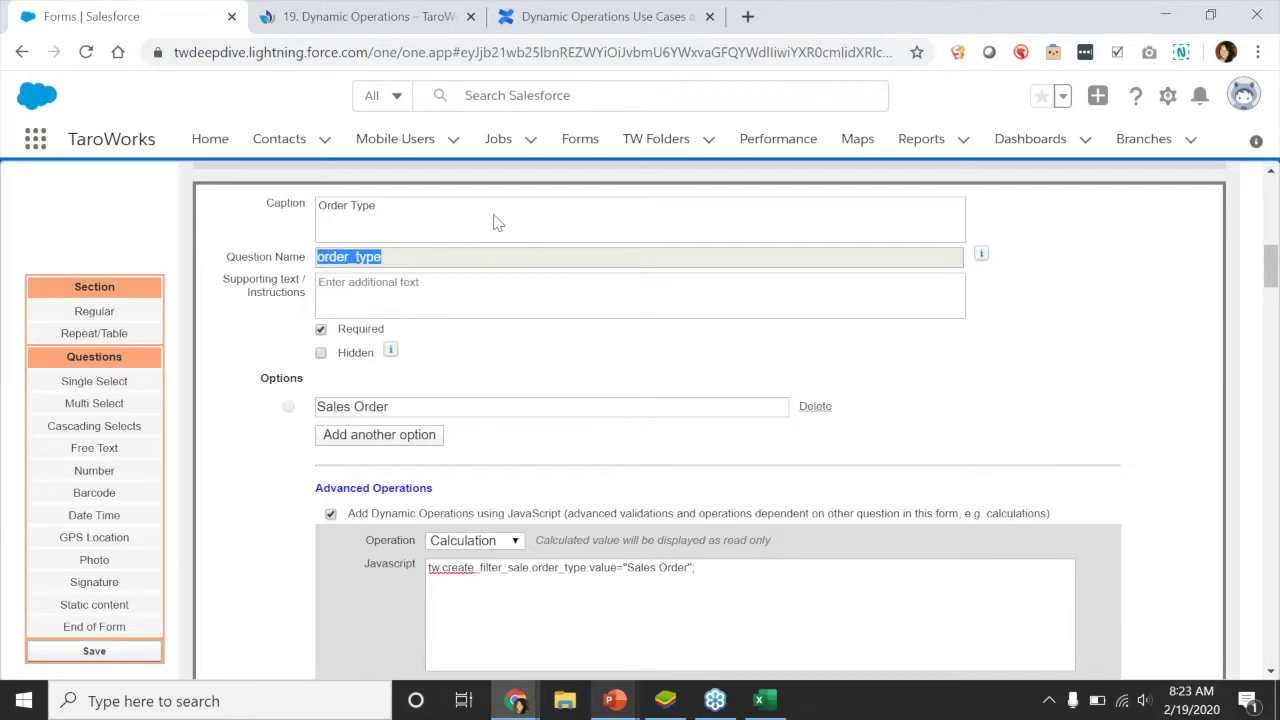
# Examine the value property and the full reference before the equals sign in Order Type's JavaScript
pyautogui.click(562, 567)
pyautogui.doubleClick(603, 567)
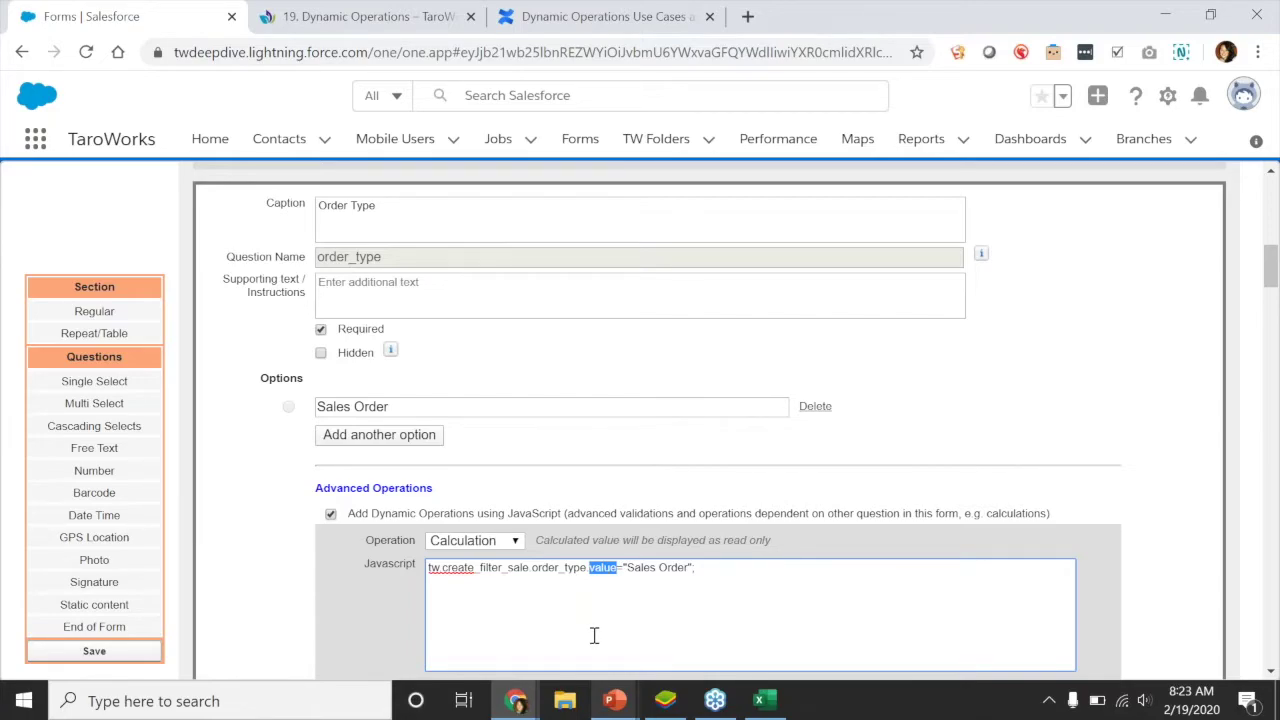
pyautogui.click(613, 567)
pyautogui.moveTo(617, 567); pyautogui.dragTo(415, 565)
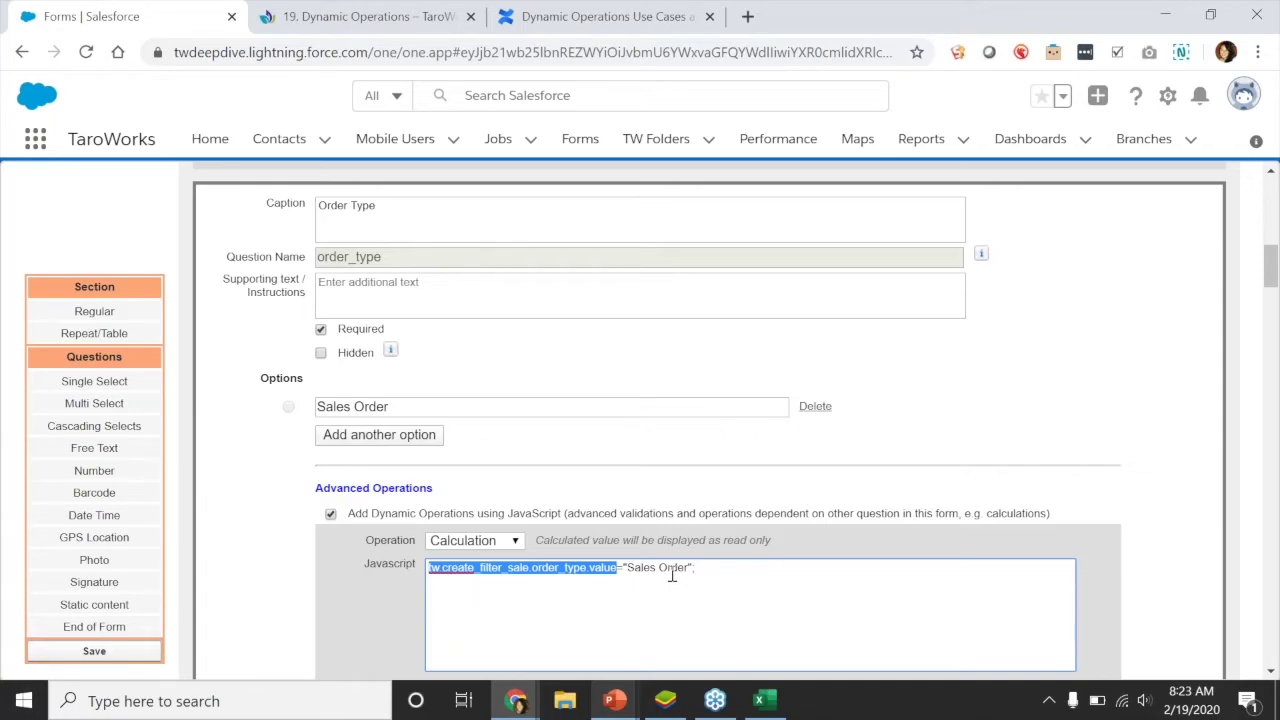
# Examine the quoted Sales Order text and the closing semicolon in Order Type's JavaScript
pyautogui.moveTo(689, 568); pyautogui.dragTo(626, 571)
pyautogui.click(632, 614)
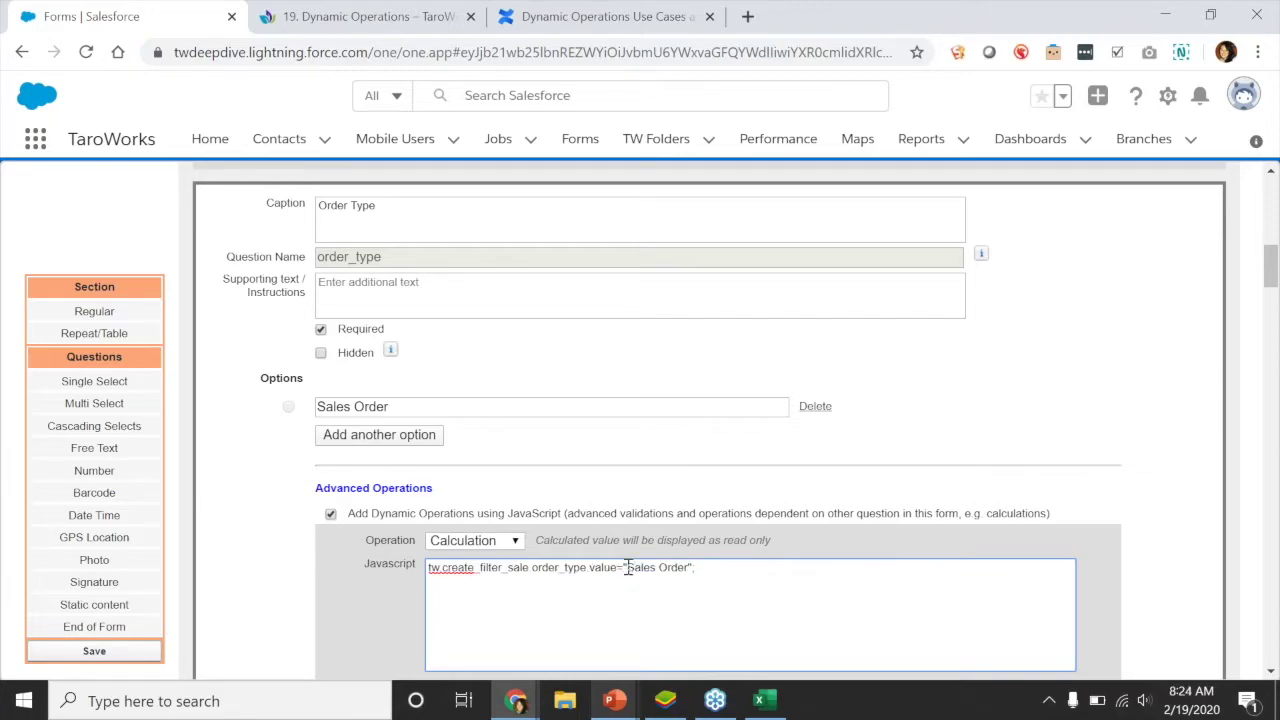
pyautogui.moveTo(686, 567); pyautogui.dragTo(697, 568)
pyautogui.click(704, 589)
pyautogui.scroll(-1, 717, 582)
pyautogui.moveTo(698, 470); pyautogui.dragTo(690, 469)
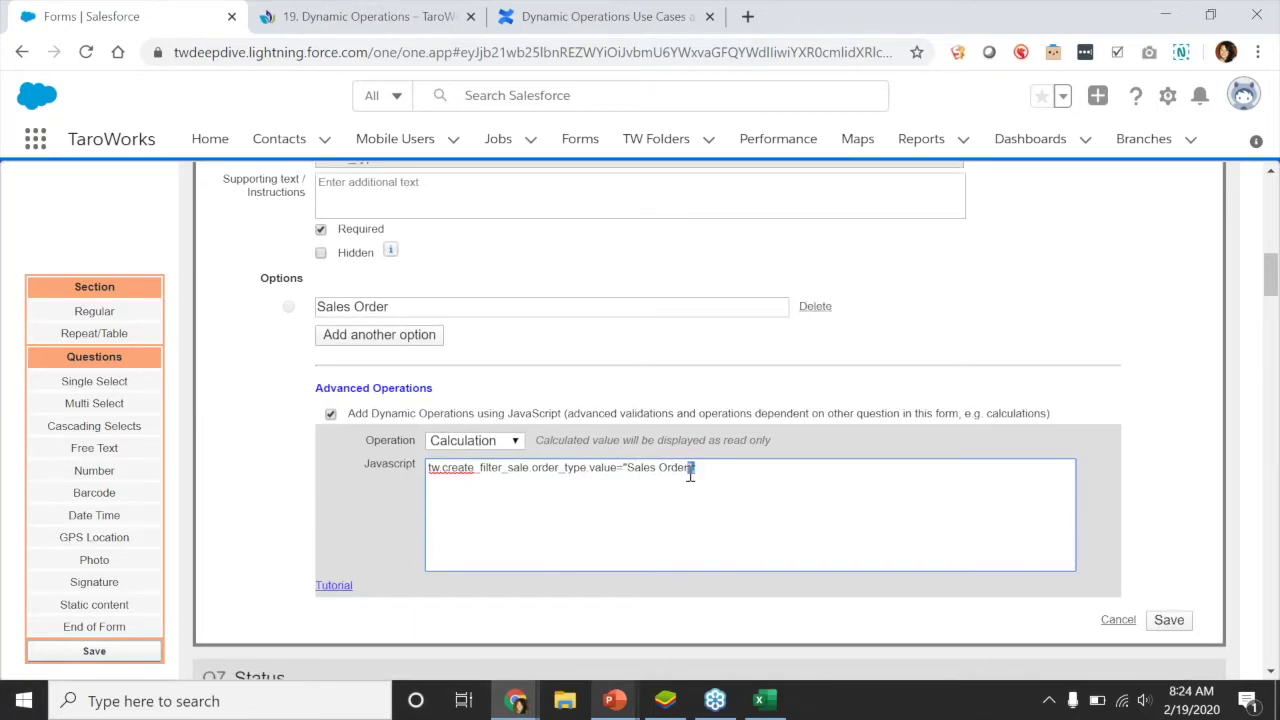
pyautogui.click(687, 555)
# Review the complete JavaScript statement that assigns Sales Order to the Order Type question
pyautogui.moveTo(697, 469); pyautogui.dragTo(408, 481)
pyautogui.click(597, 531)
pyautogui.moveTo(717, 466); pyautogui.dragTo(428, 466)
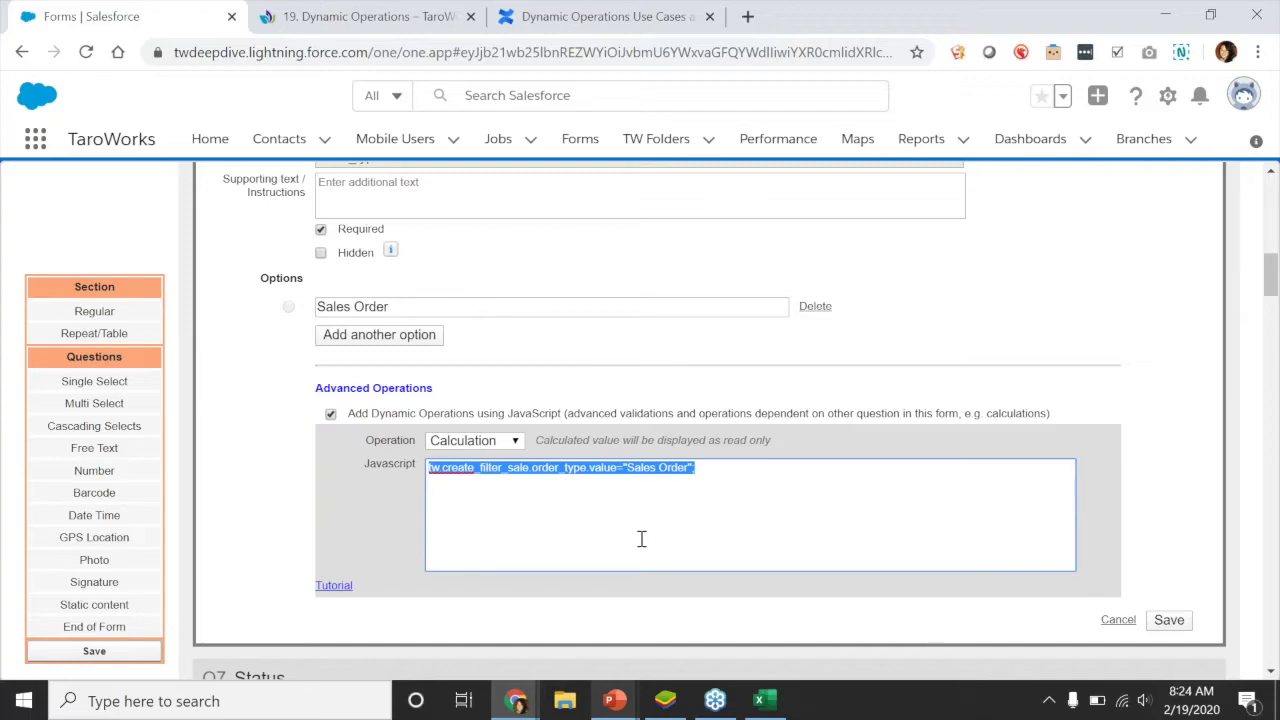
pyautogui.click(391, 541)
pyautogui.moveTo(737, 480); pyautogui.dragTo(418, 472)
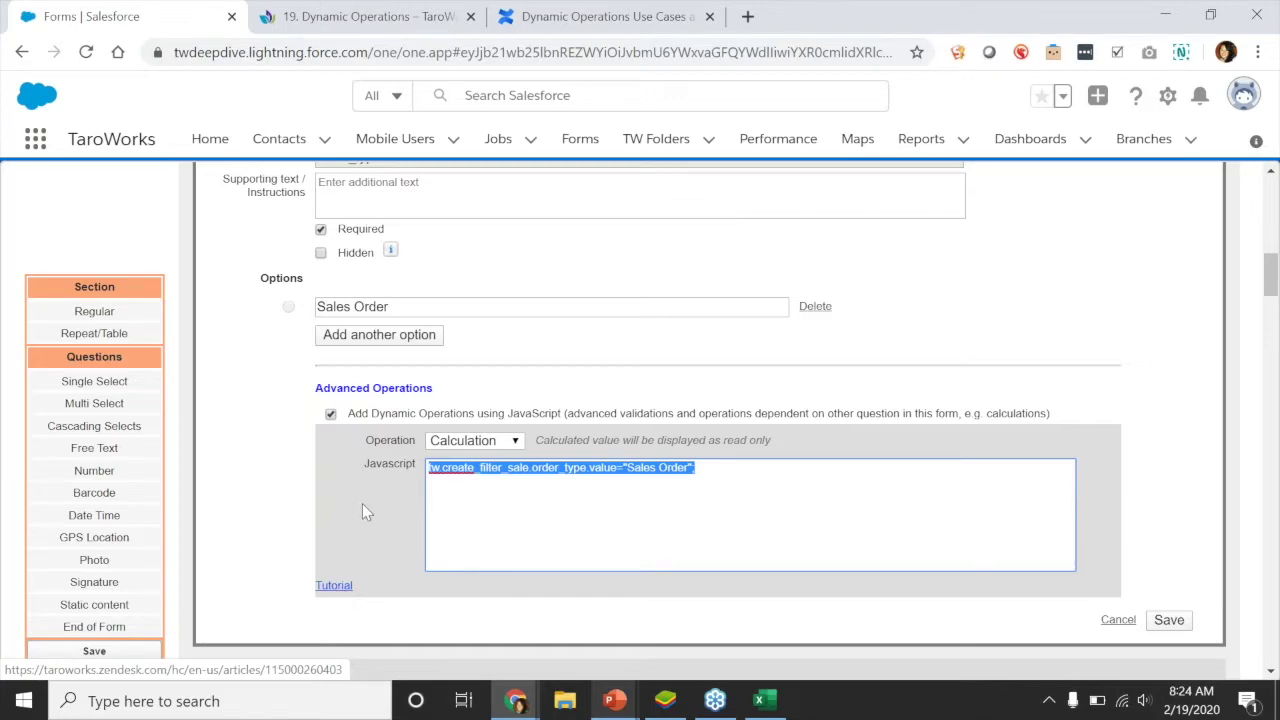
# Open the Dynamic Operations tutorial article and examine the JavaScript for the Calculate Production Volume use case
pyautogui.click(340, 586)
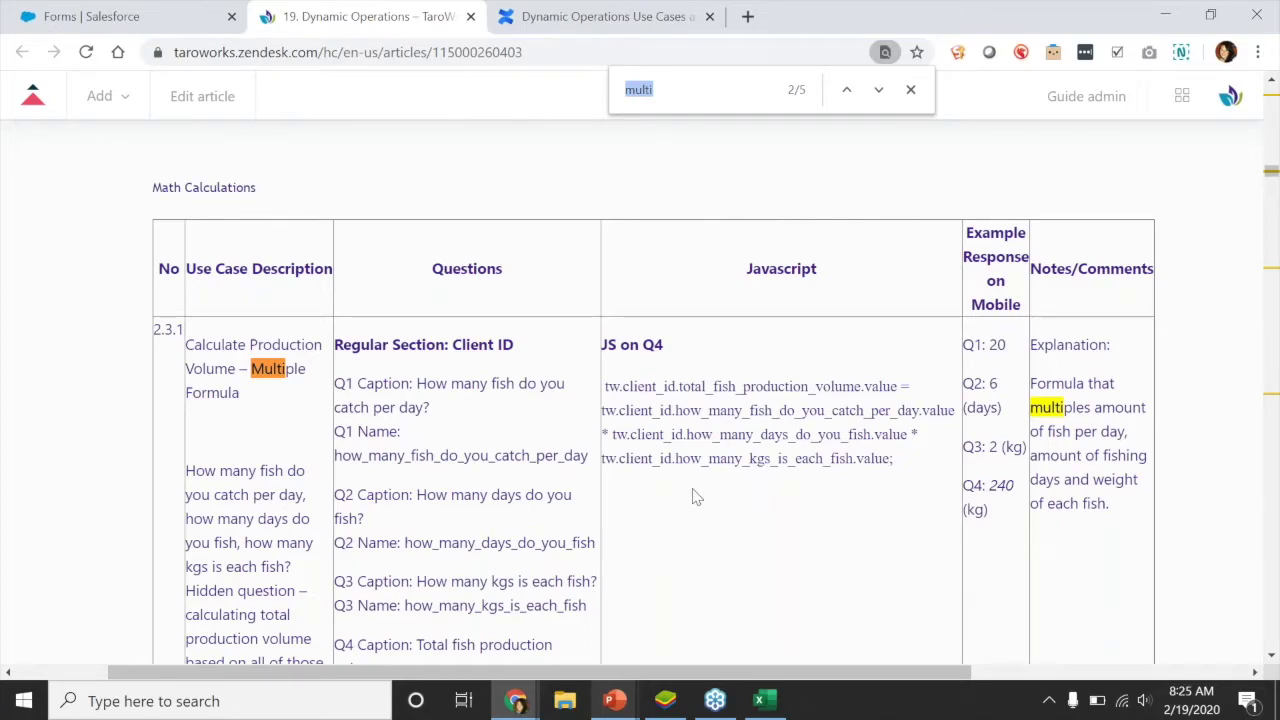
pyautogui.moveTo(894, 462); pyautogui.dragTo(604, 388)
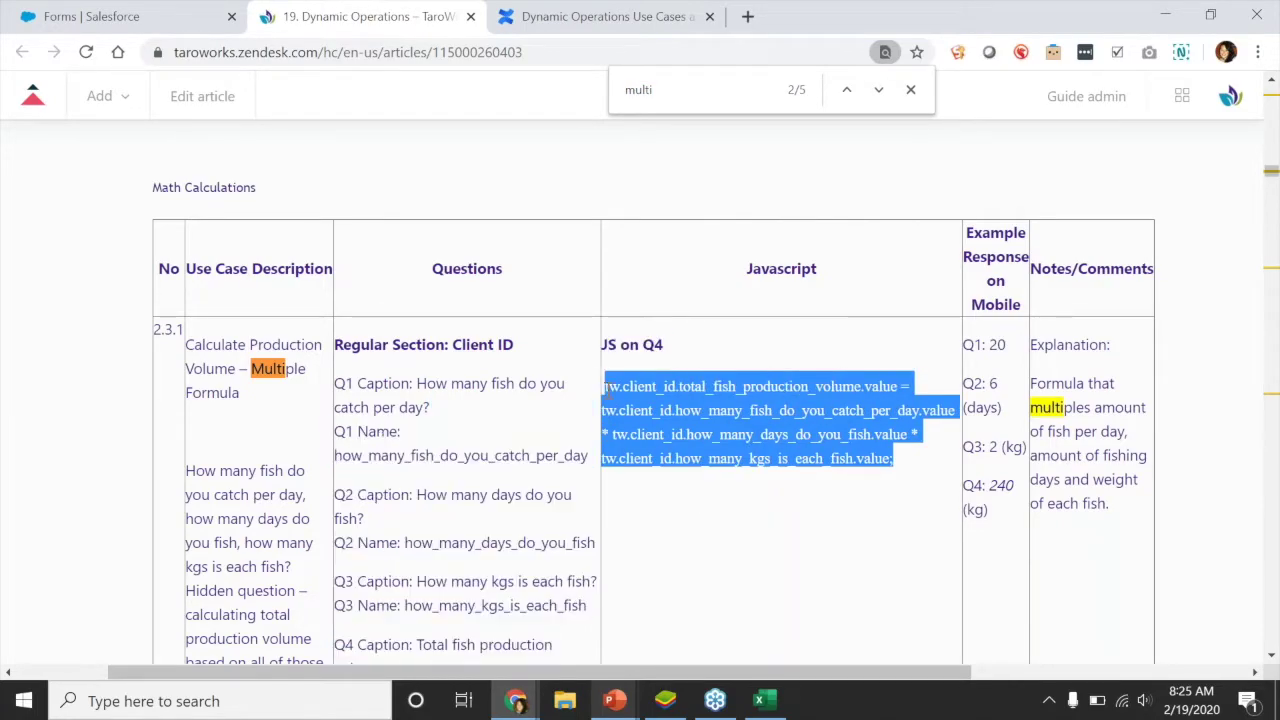
pyautogui.click(791, 520)
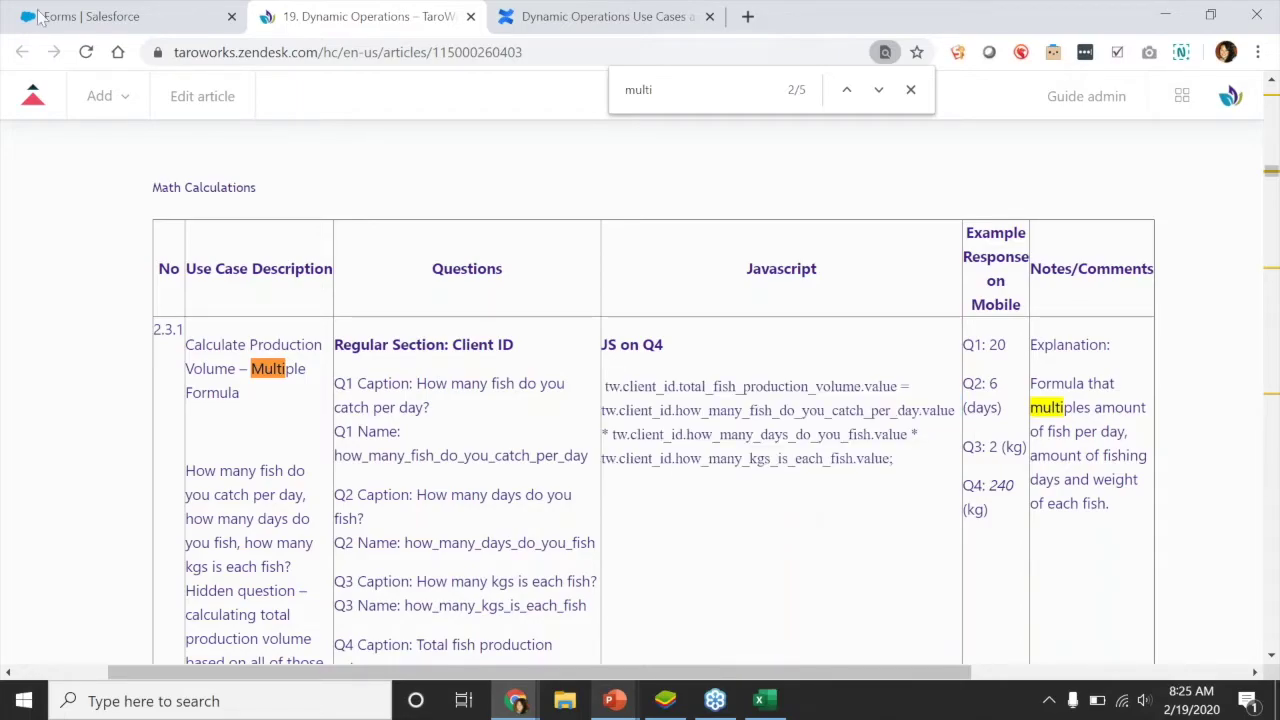
# Return to the Salesforce form and close the Order Type question without saving changes
pyautogui.click(107, 20)
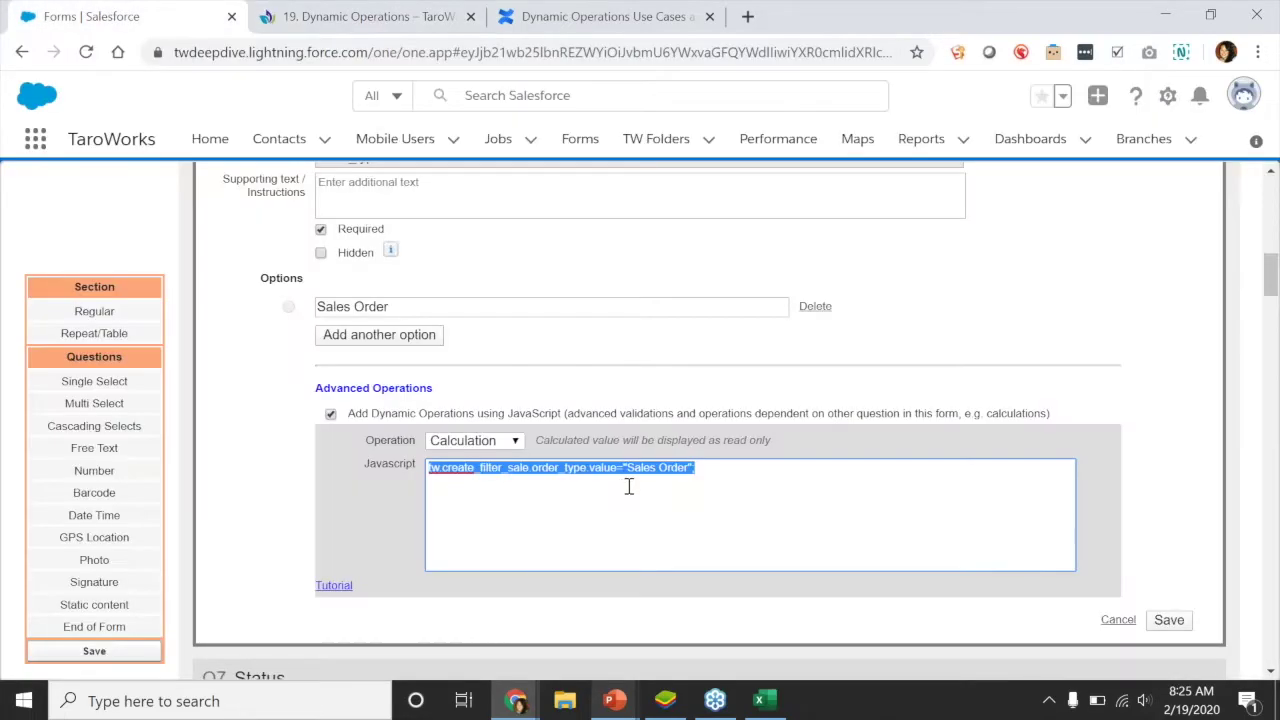
pyautogui.click(1078, 416)
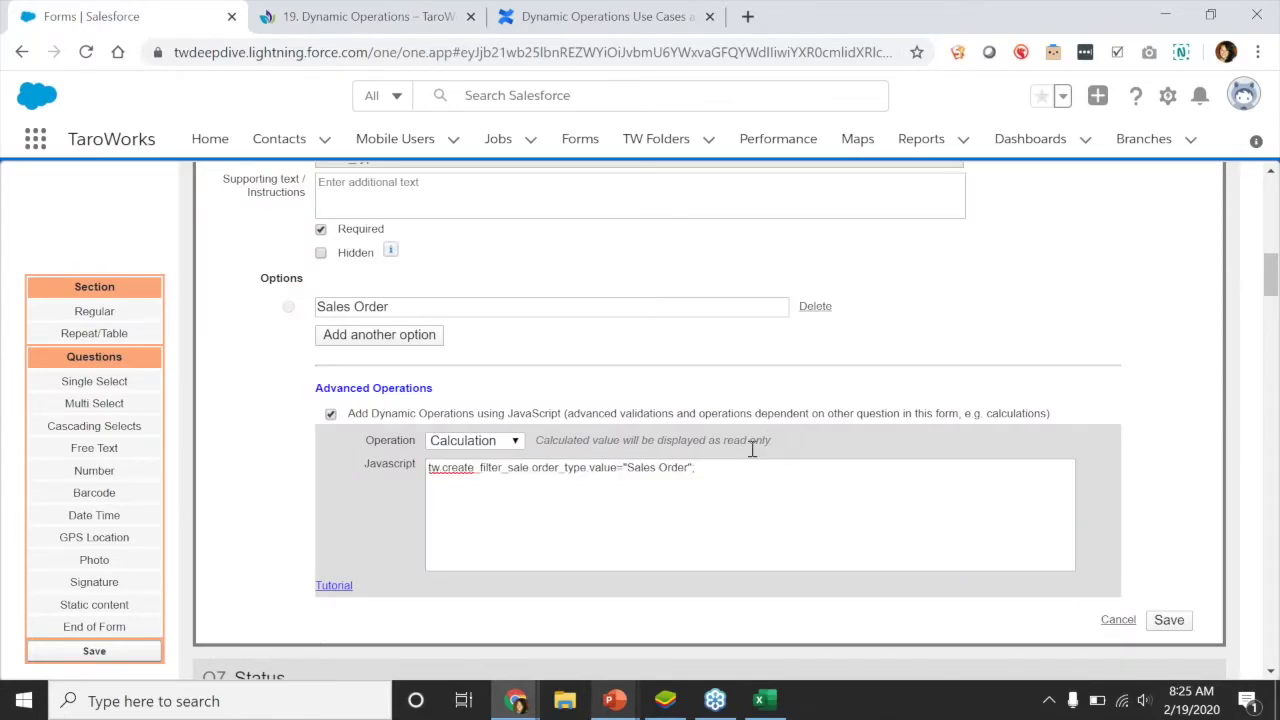
pyautogui.scroll(1, 757, 450)
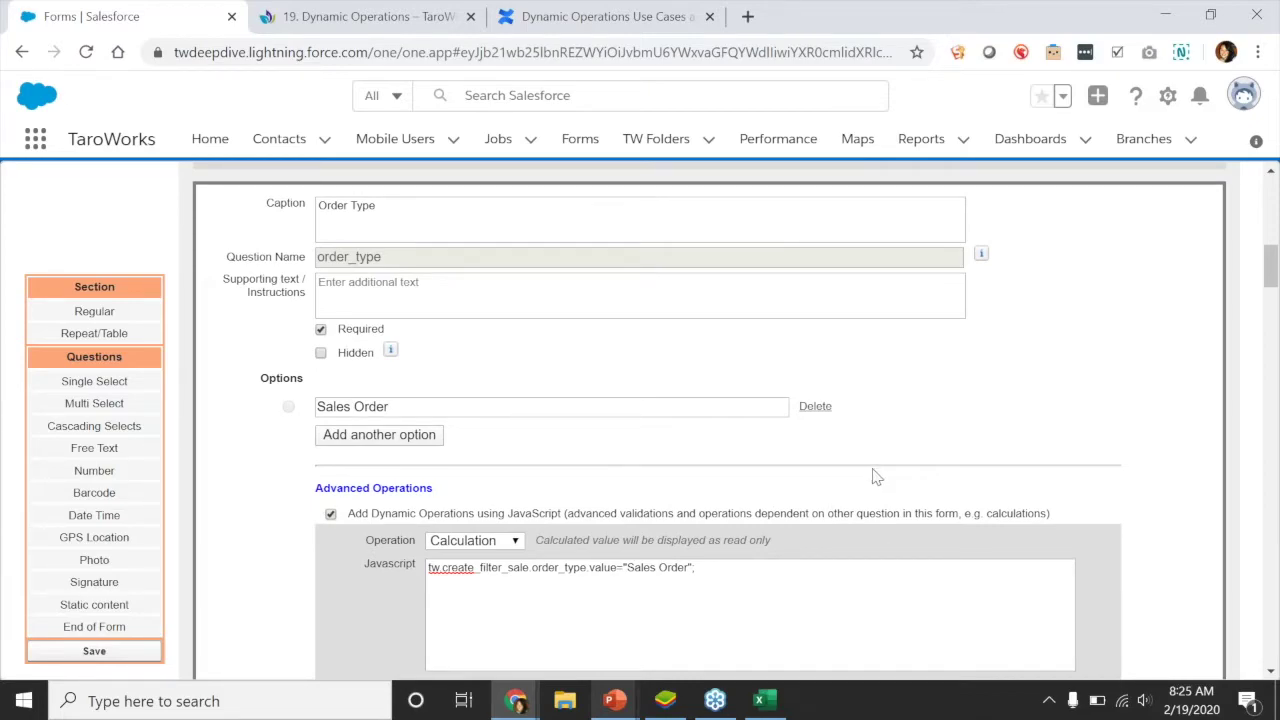
pyautogui.scroll(-2, 871, 477)
pyautogui.click(1118, 519)
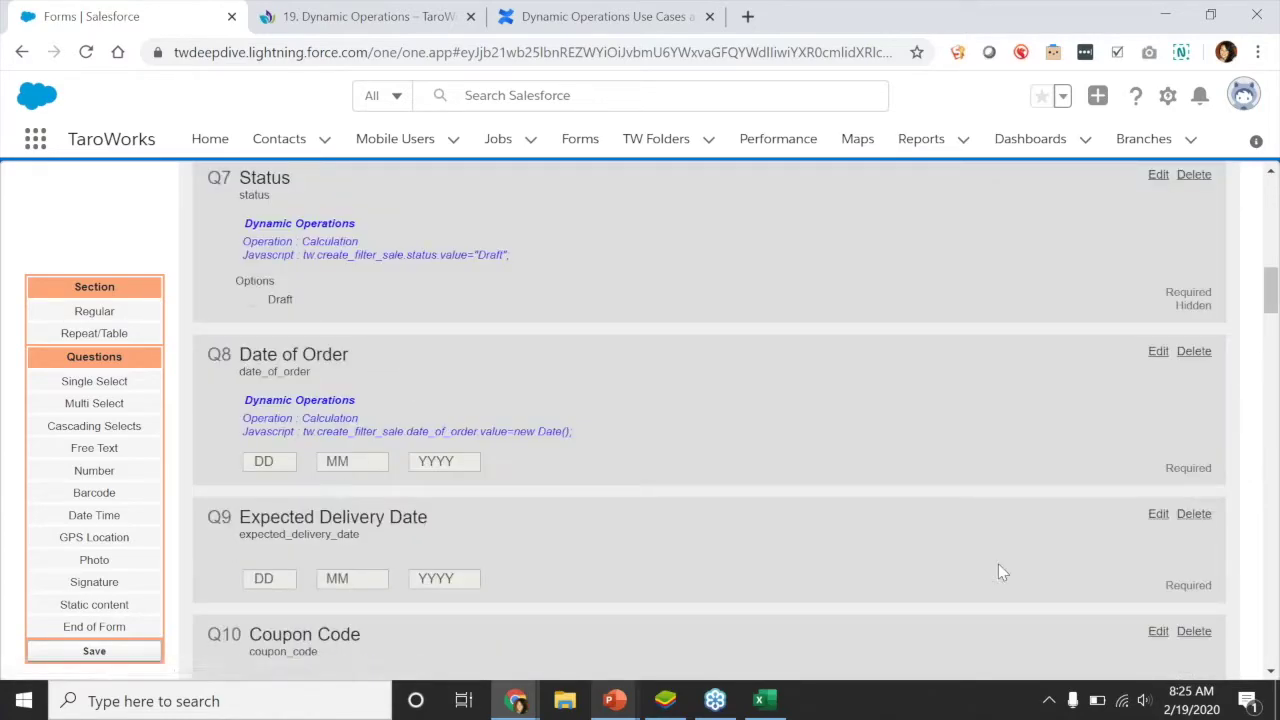
# Open the Status question for editing
pyautogui.scroll(1, 1000, 300)
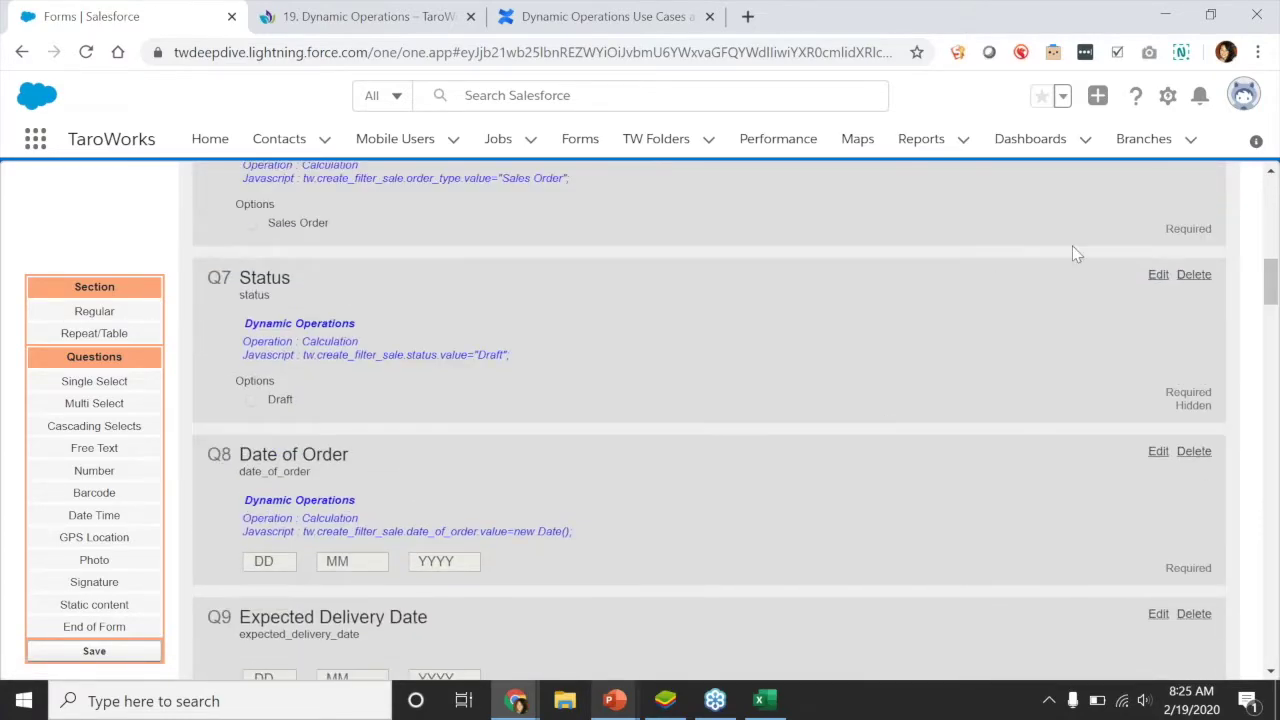
pyautogui.click(1158, 272)
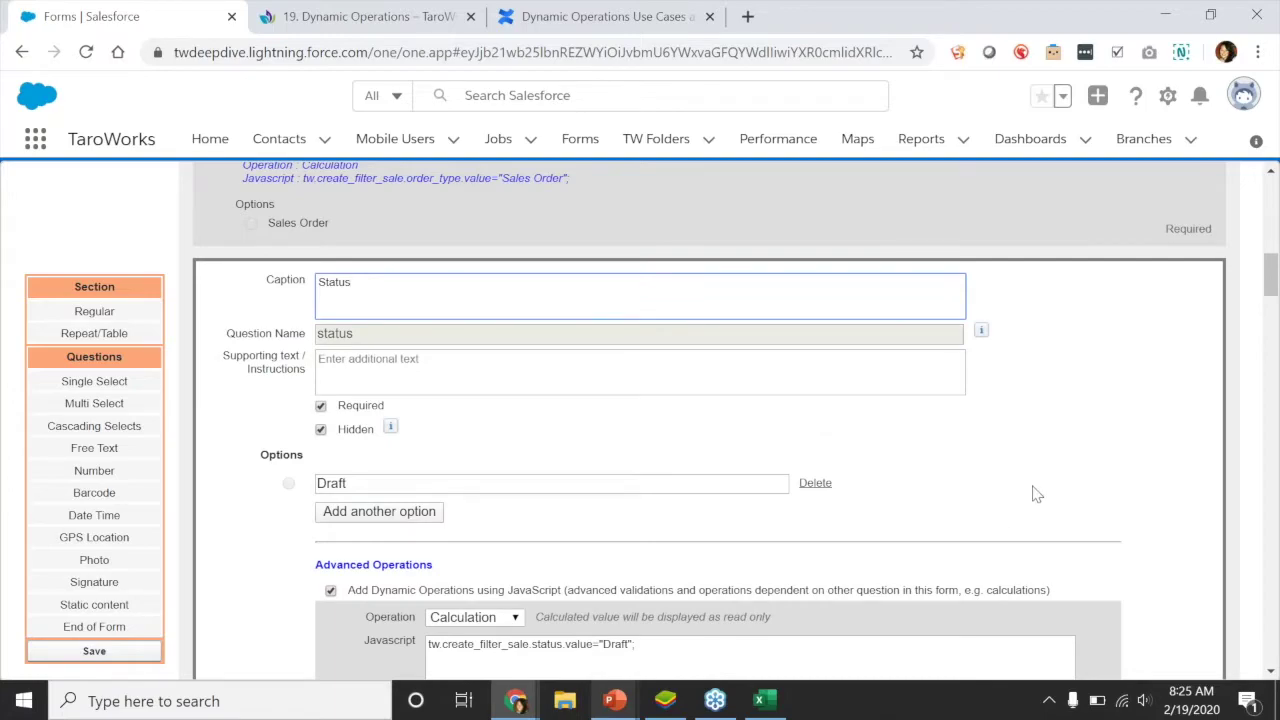
# Review the Status question's caption, its Draft option and the JavaScript statement that assigns the Draft value
pyautogui.scroll(-1, 1036, 494)
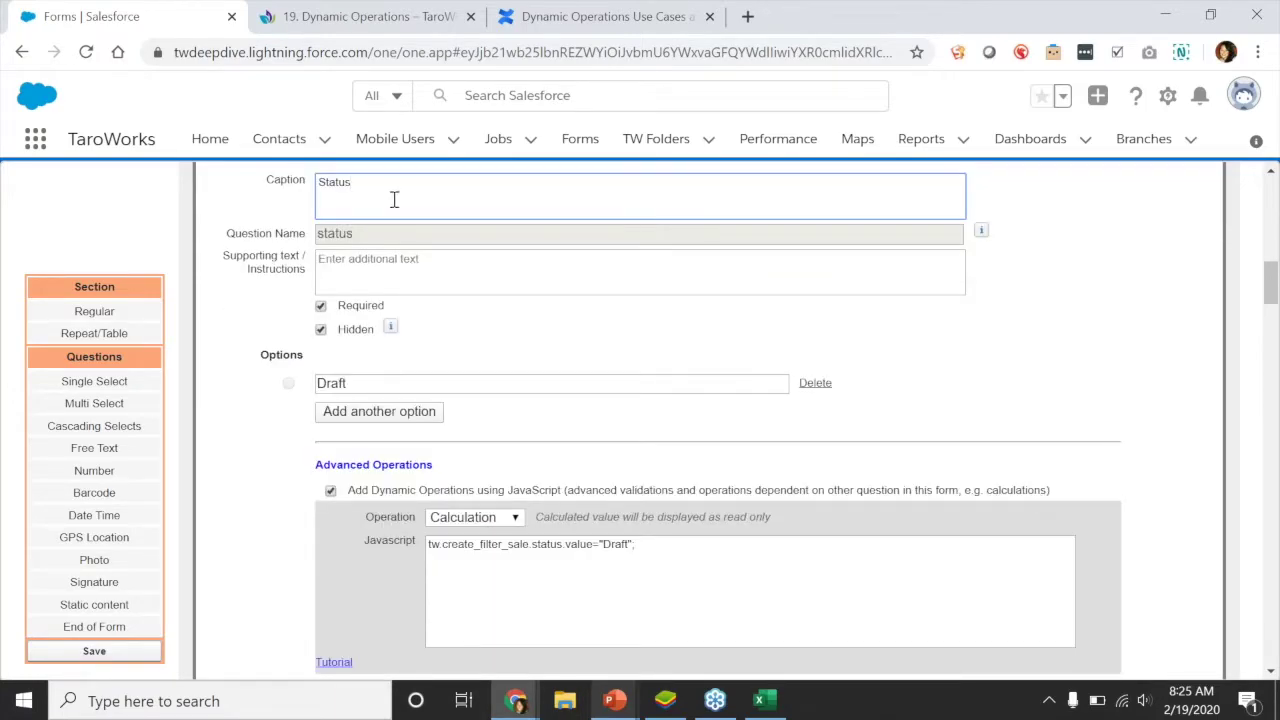
pyautogui.moveTo(372, 190); pyautogui.dragTo(315, 201)
pyautogui.click(372, 381)
pyautogui.moveTo(346, 383); pyautogui.dragTo(318, 398)
pyautogui.click(433, 355)
pyautogui.click(643, 548)
pyautogui.moveTo(643, 548); pyautogui.dragTo(426, 556)
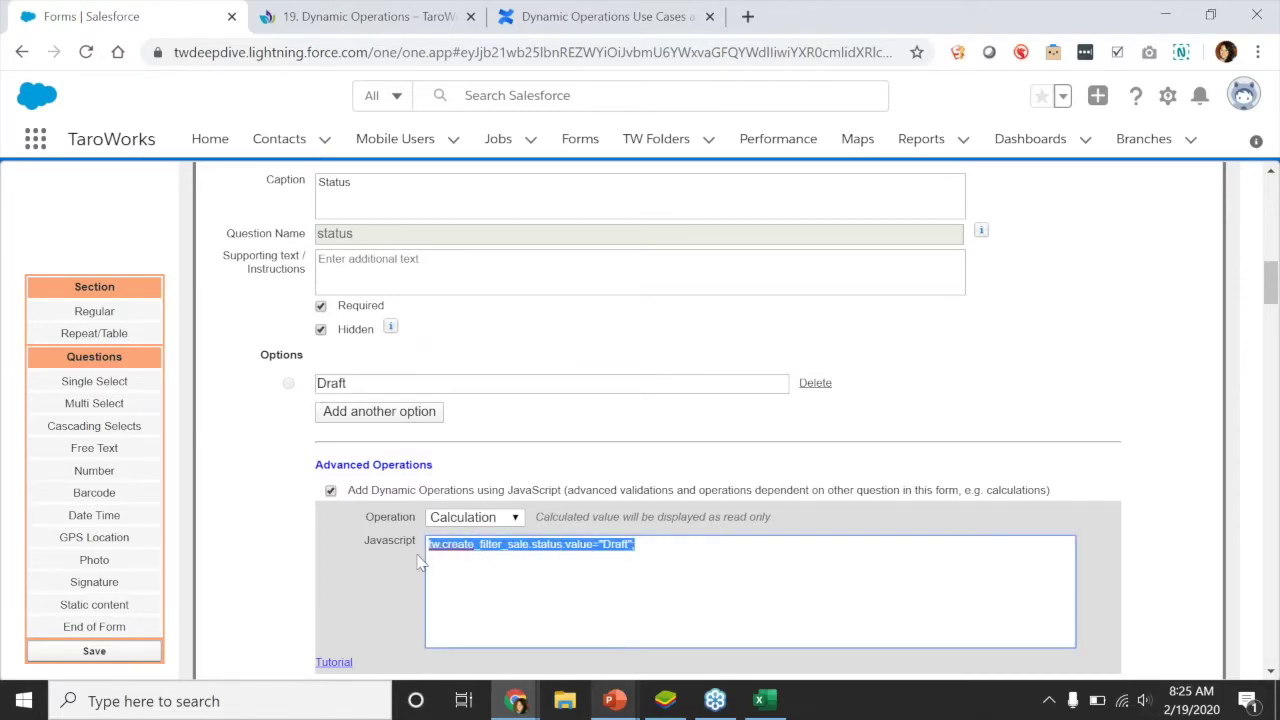
pyautogui.click(543, 612)
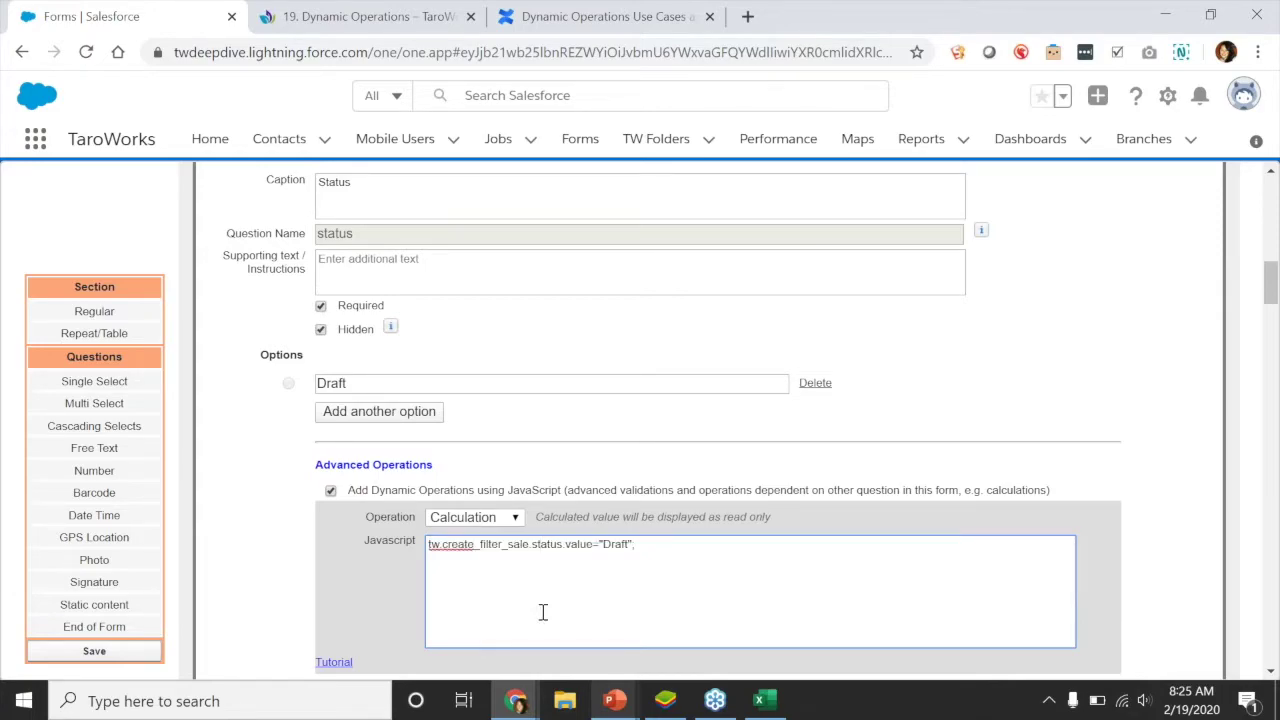
# Check the Status question's Hidden setting and Draft option, and close the question without saving changes
pyautogui.doubleClick(365, 337)
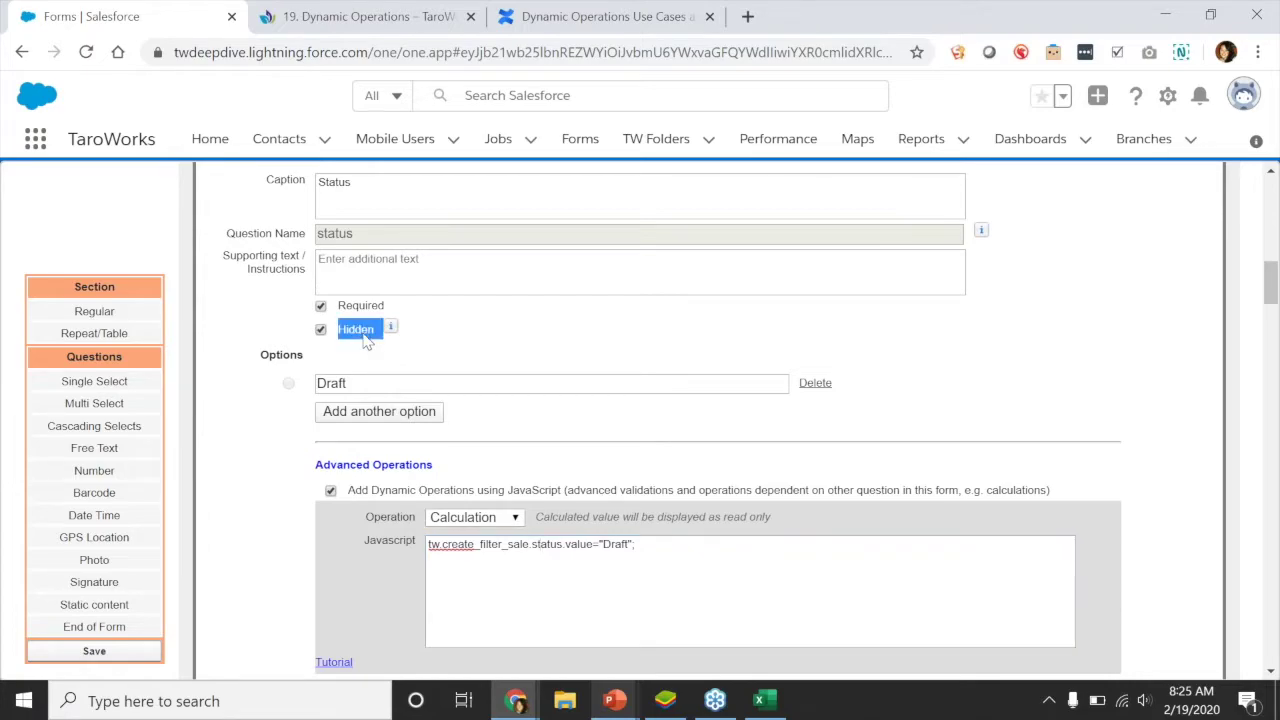
pyautogui.click(550, 384)
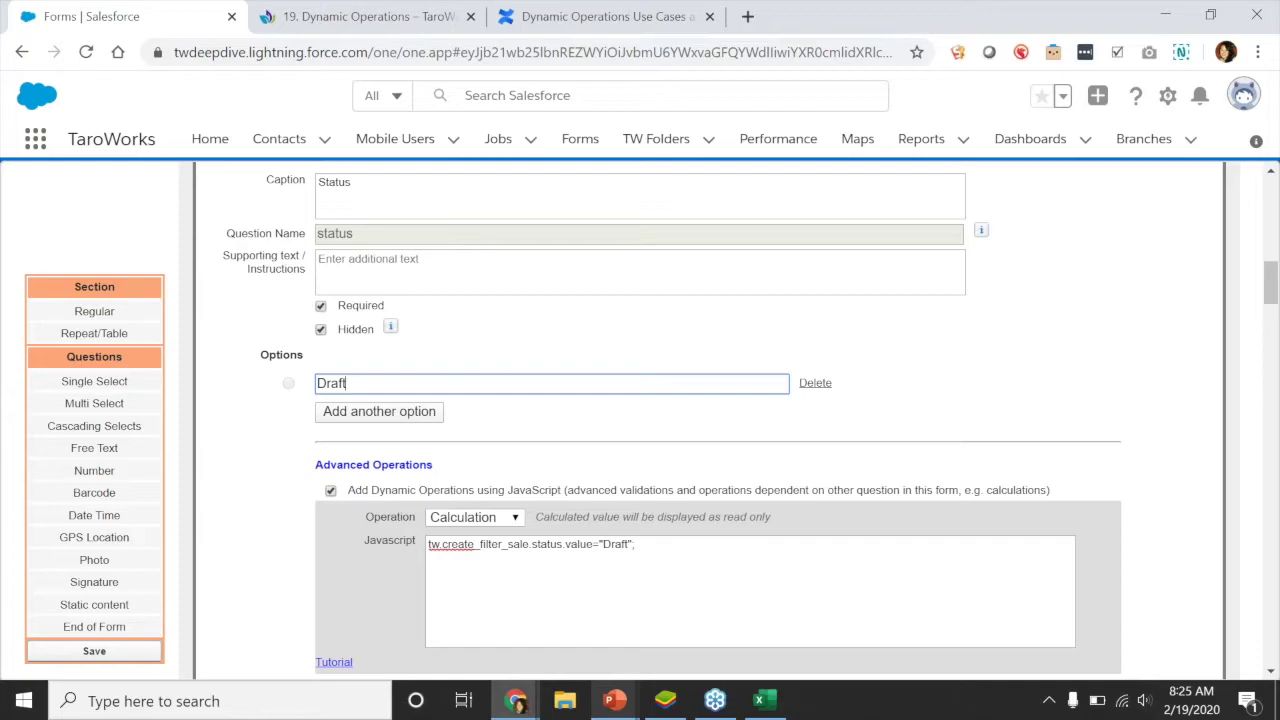
pyautogui.scroll(-1, 709, 420)
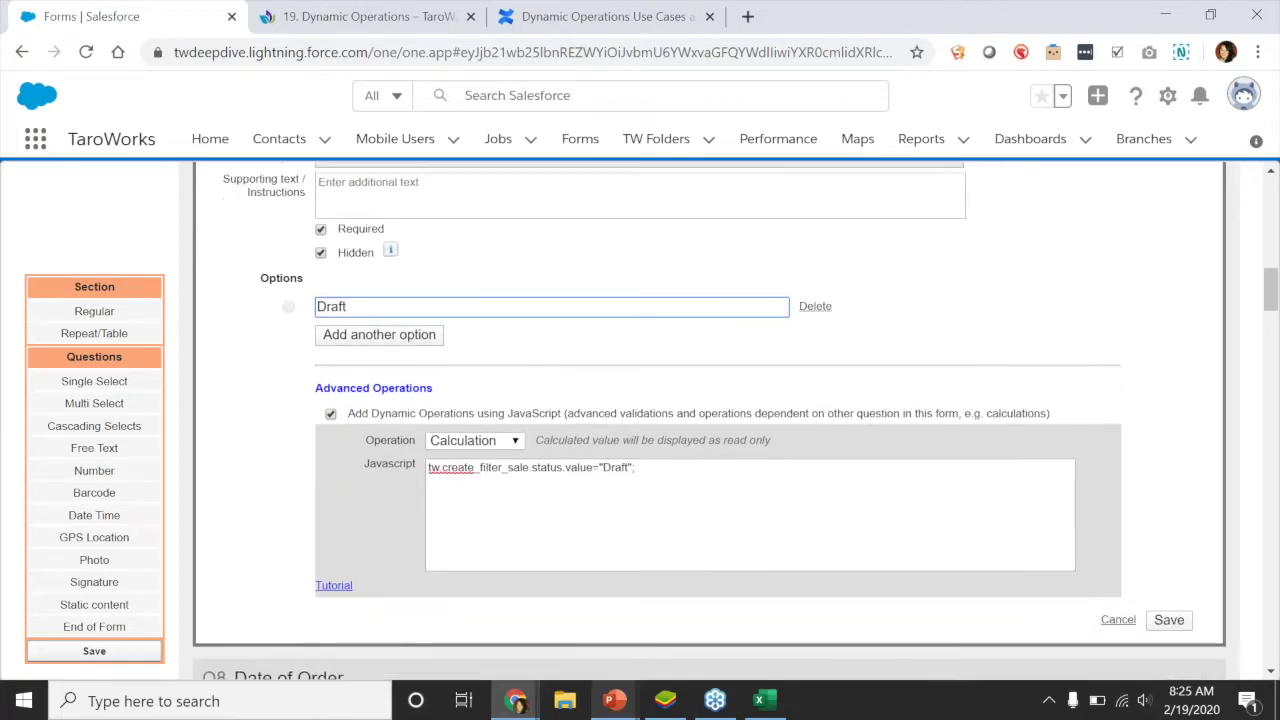
pyautogui.click(1123, 598)
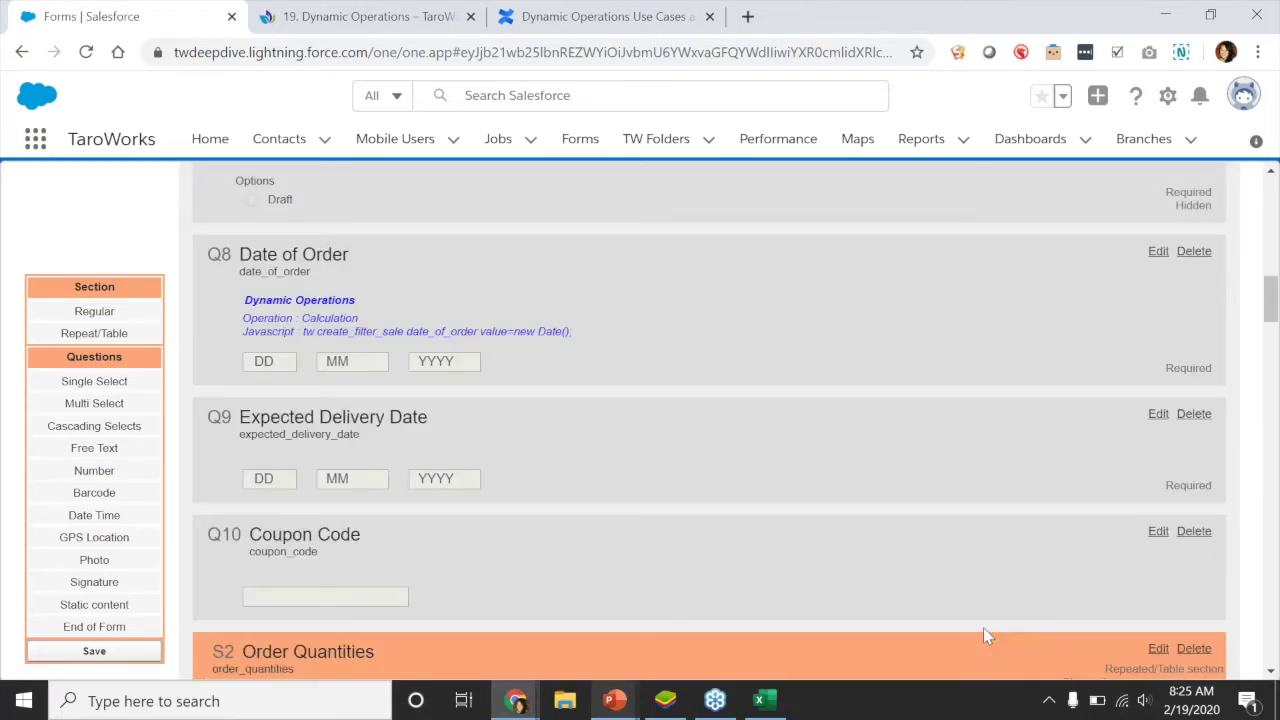
pyautogui.scroll(1, 1058, 441)
pyautogui.scroll(-1, 1058, 441)
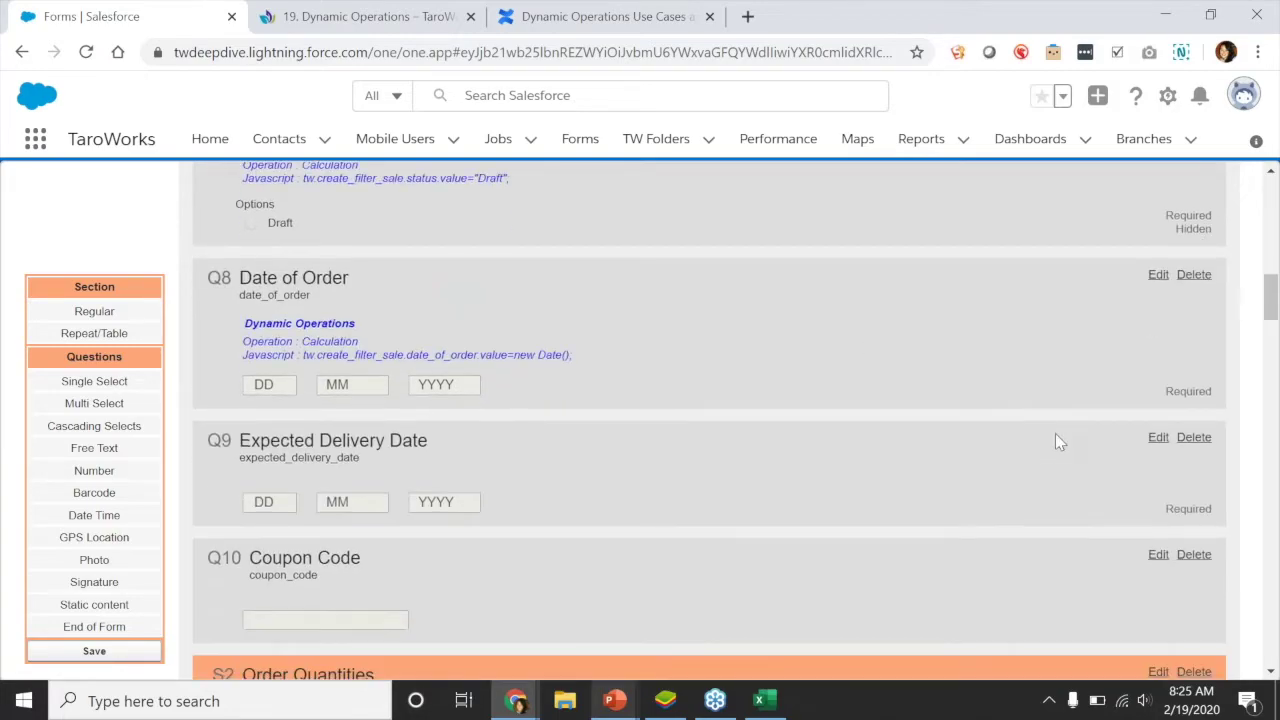
pyautogui.click(1158, 415)
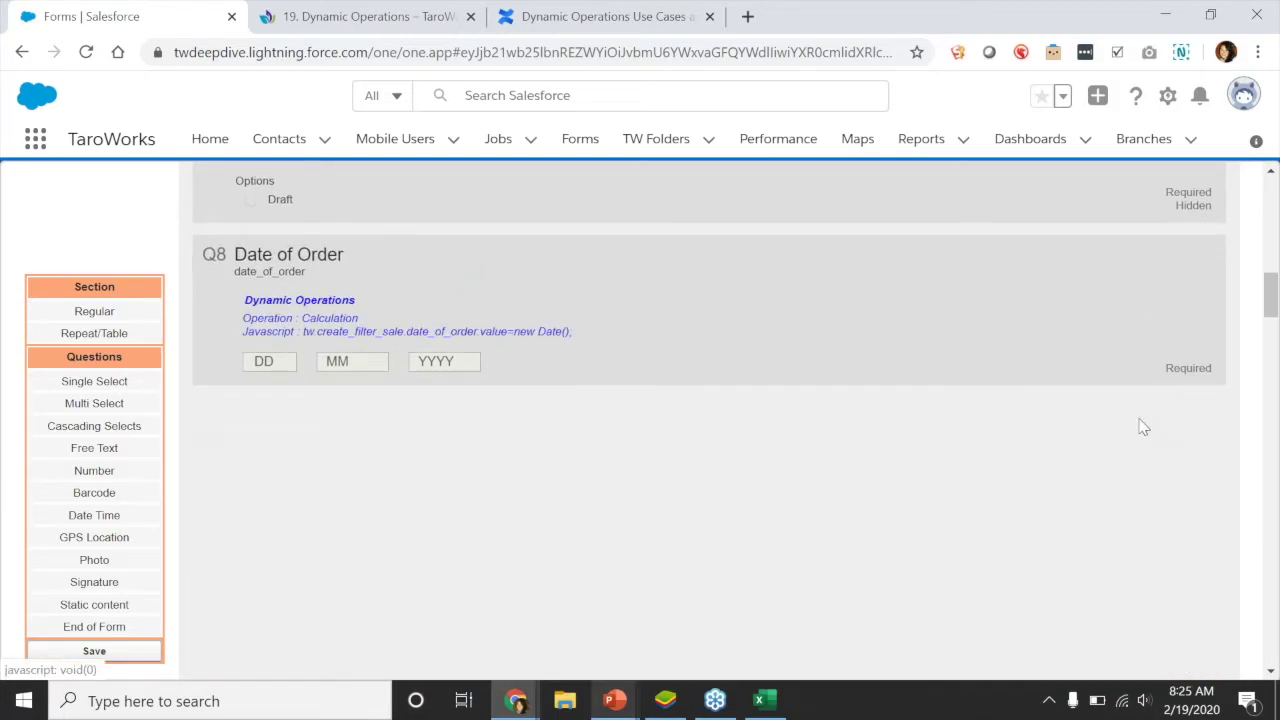
pyautogui.scroll(-2, 1135, 440)
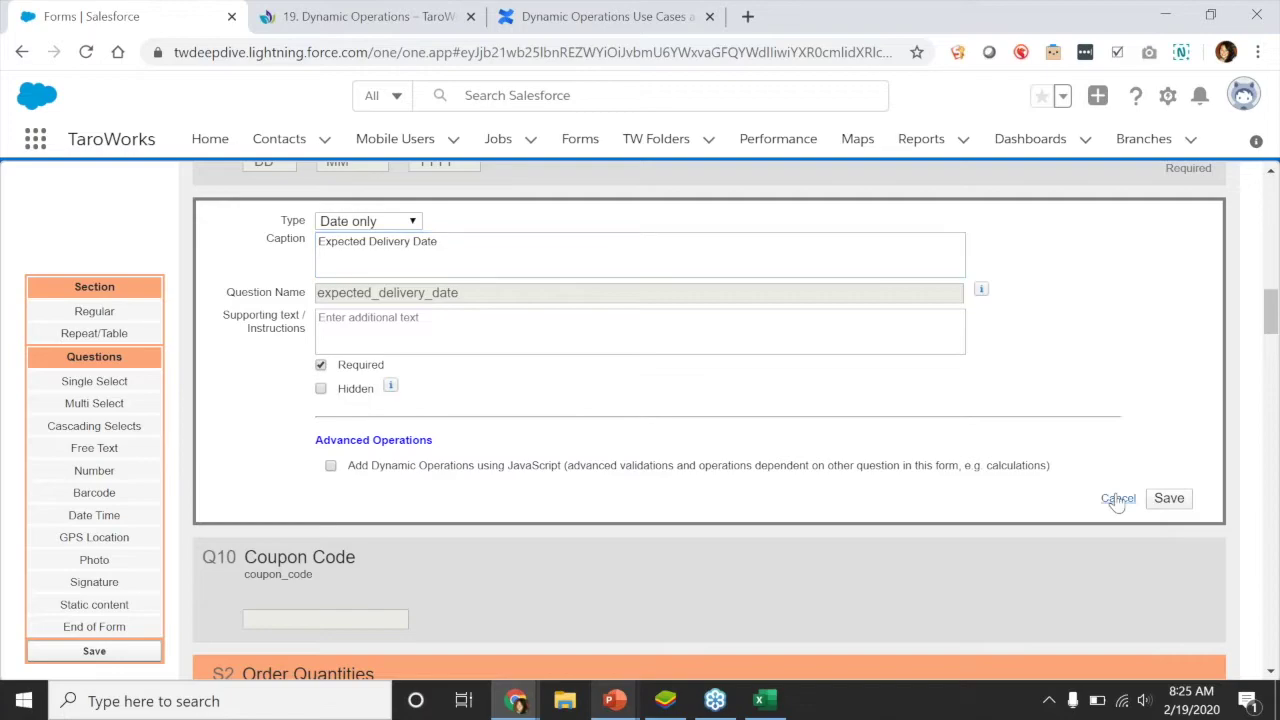
pyautogui.click(1117, 498)
# Open the Date of Order question for editing and compare its question name date_of_order with the JavaScript statement
pyautogui.scroll(4, 1106, 489)
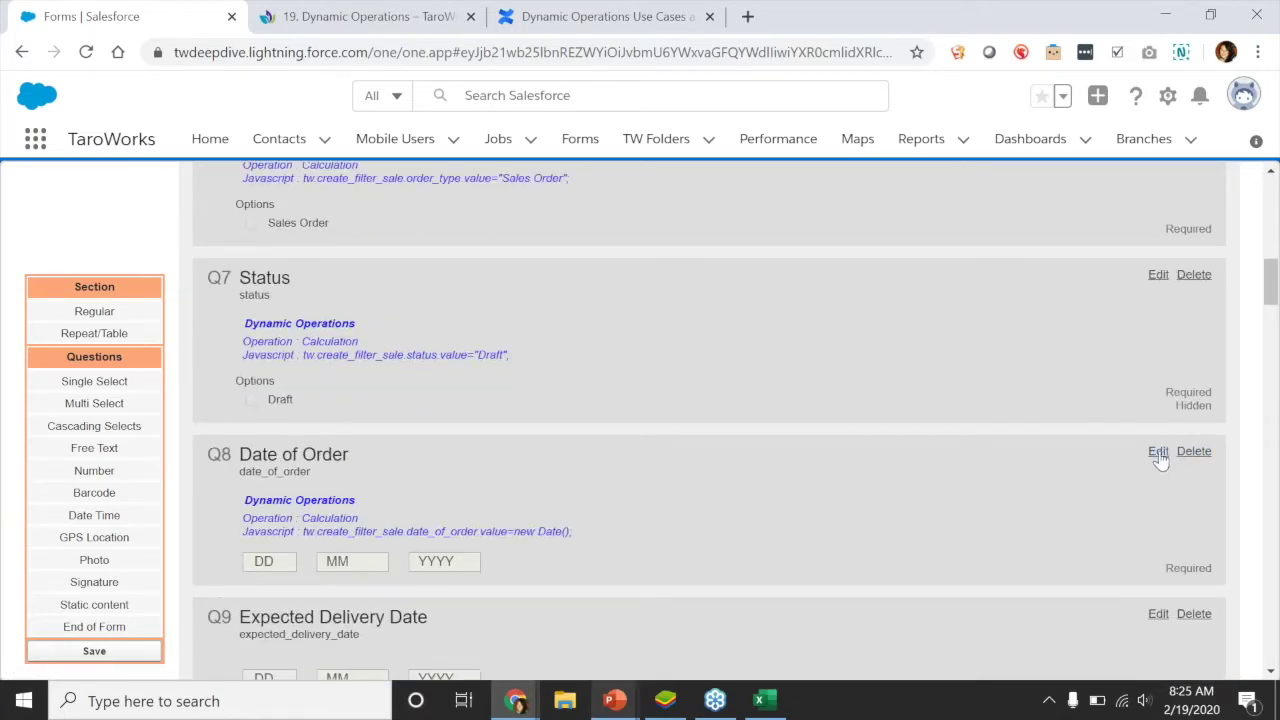
pyautogui.click(1158, 451)
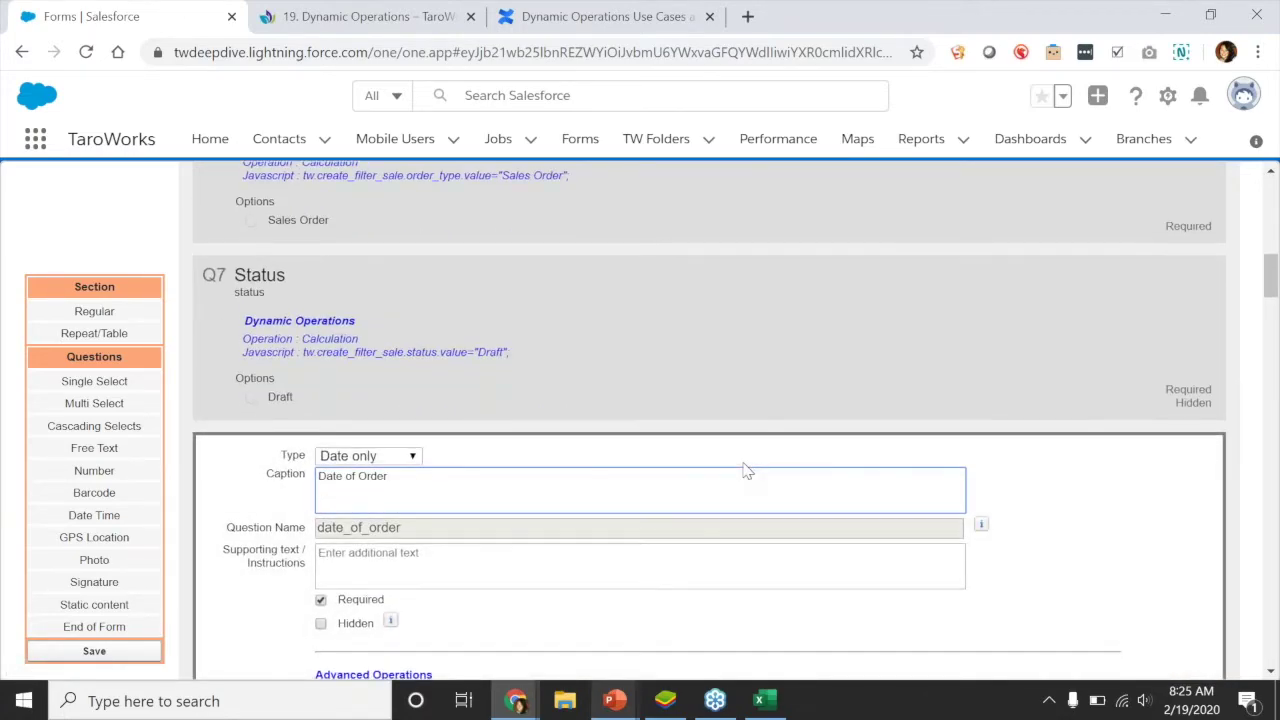
pyautogui.scroll(-2, 745, 470)
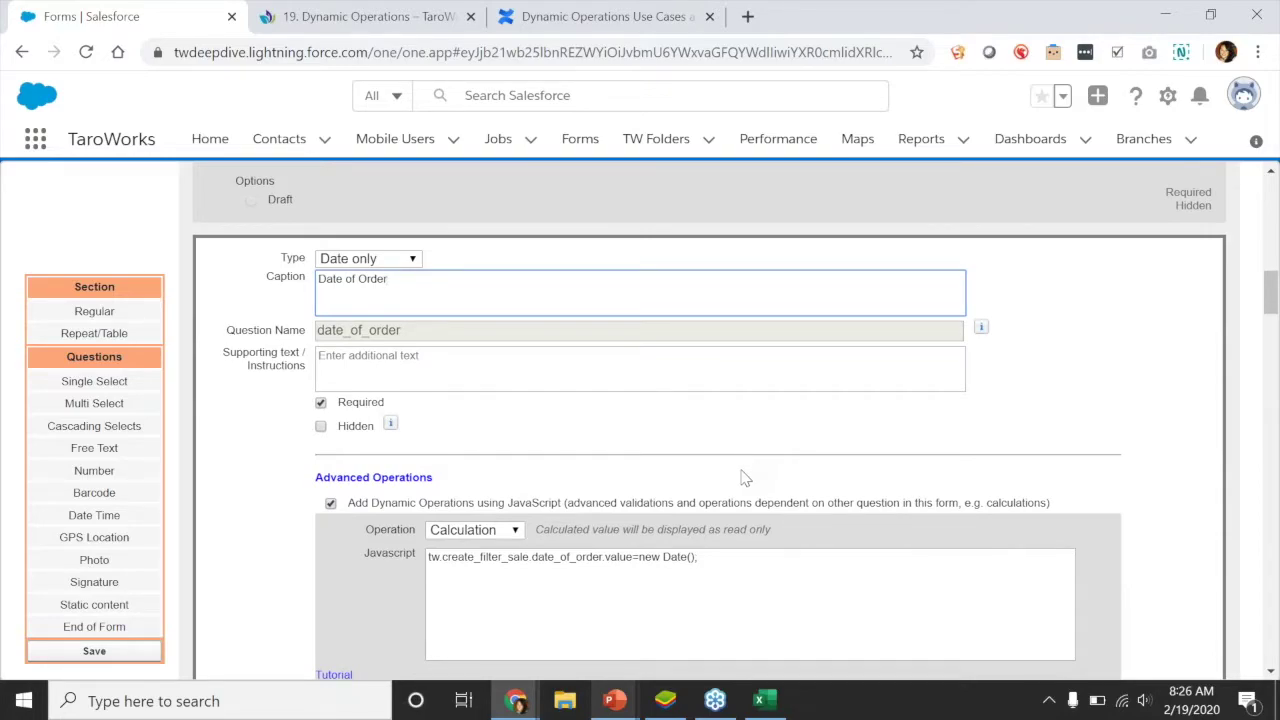
pyautogui.moveTo(632, 557); pyautogui.dragTo(416, 557)
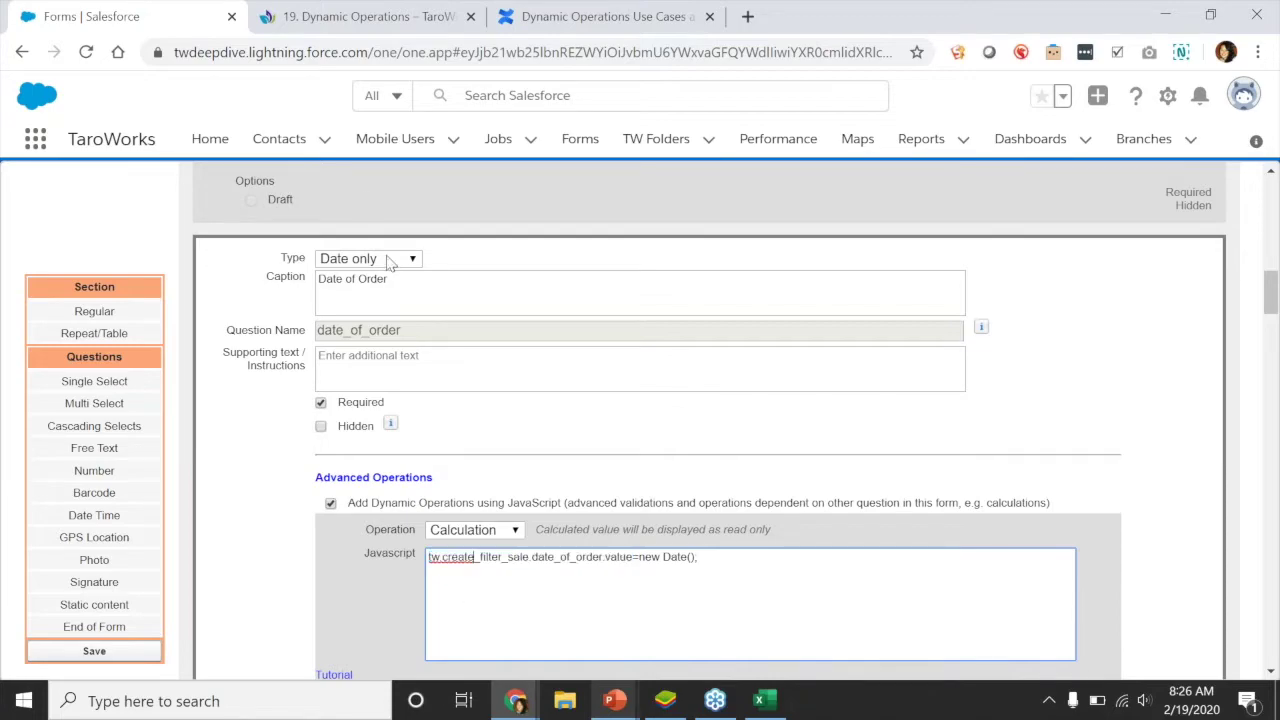
pyautogui.moveTo(425, 342); pyautogui.dragTo(318, 346)
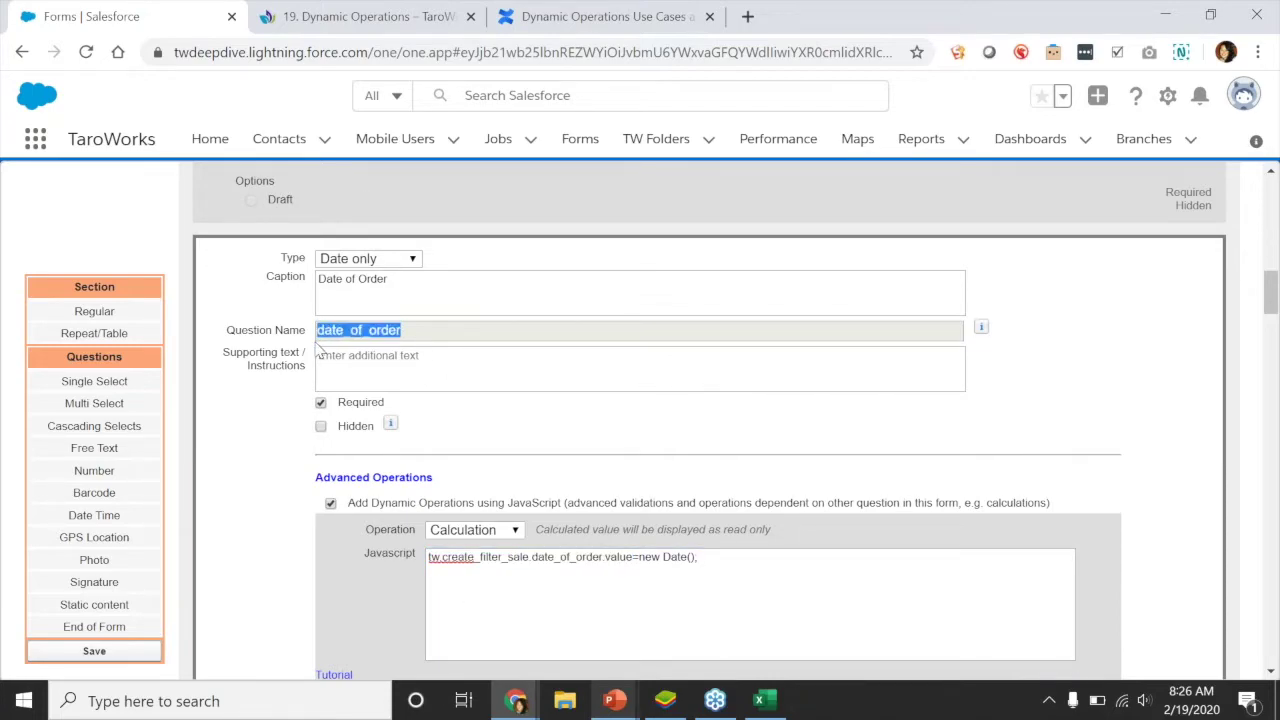
# Examine the new Date() part of the Date of Order JavaScript and close the question
pyautogui.click(662, 558)
pyautogui.moveTo(712, 561); pyautogui.dragTo(643, 574)
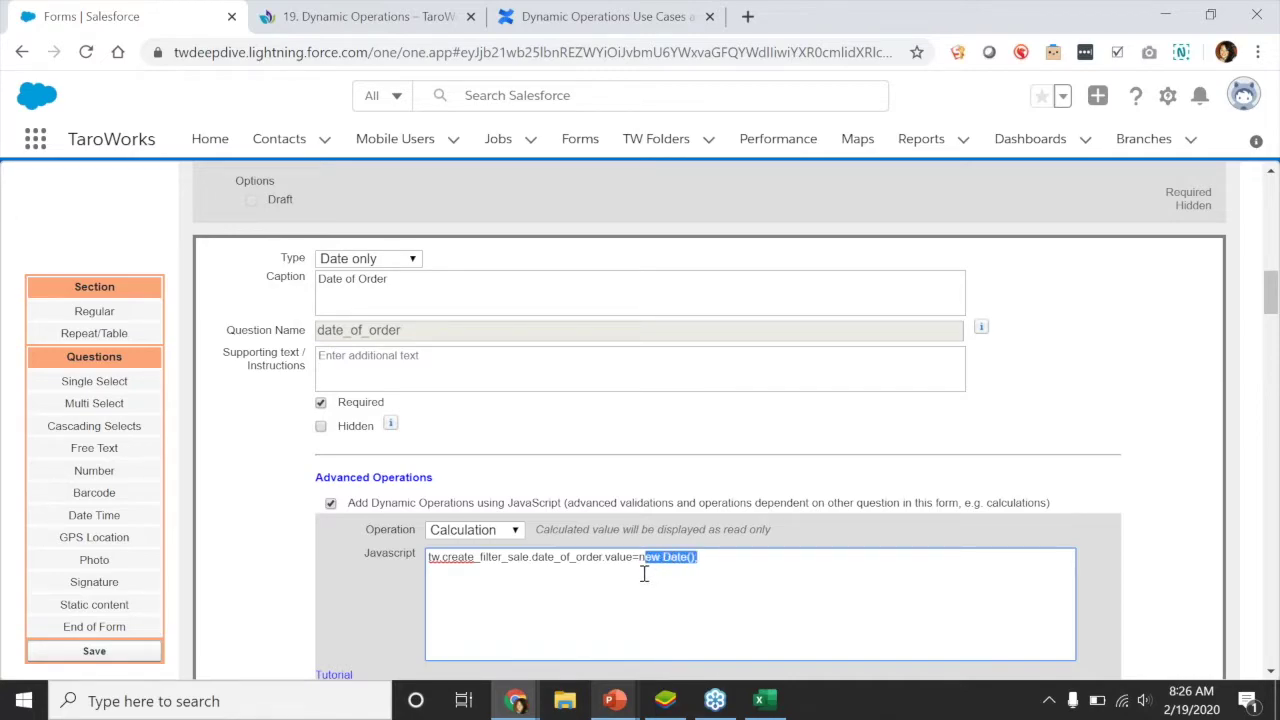
pyautogui.click(644, 574)
pyautogui.click(868, 450)
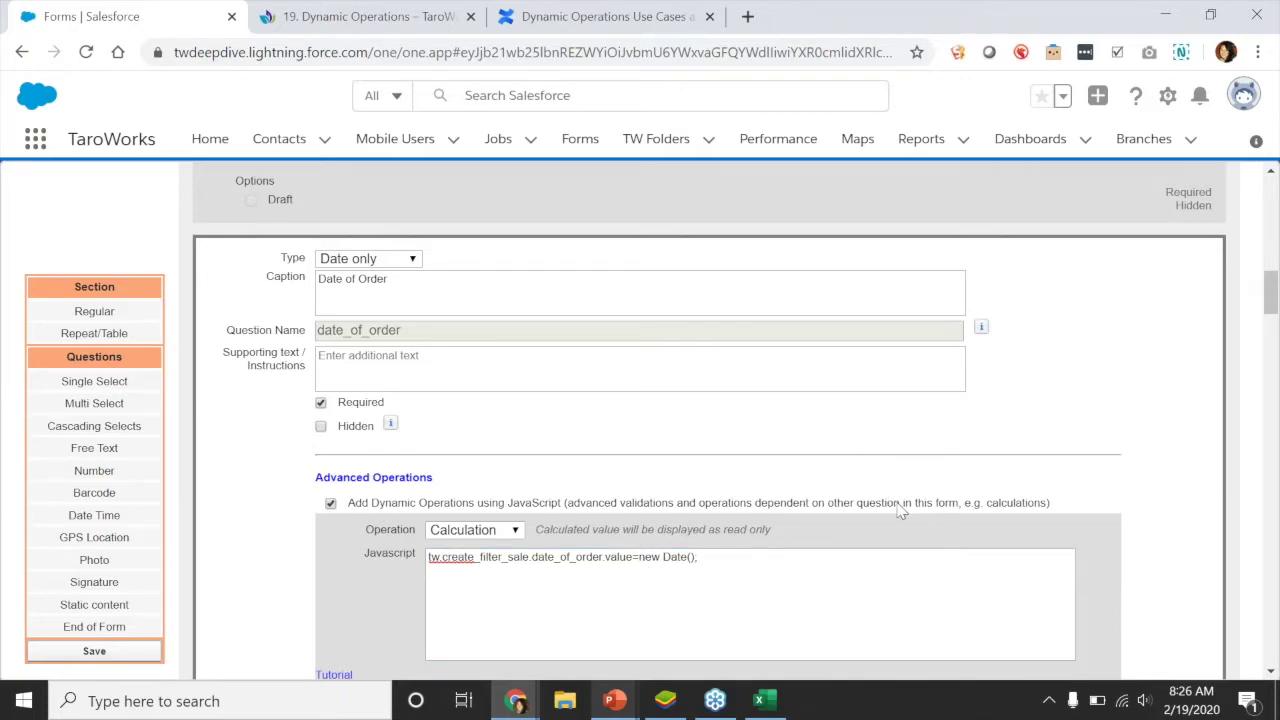
pyautogui.scroll(-1, 900, 511)
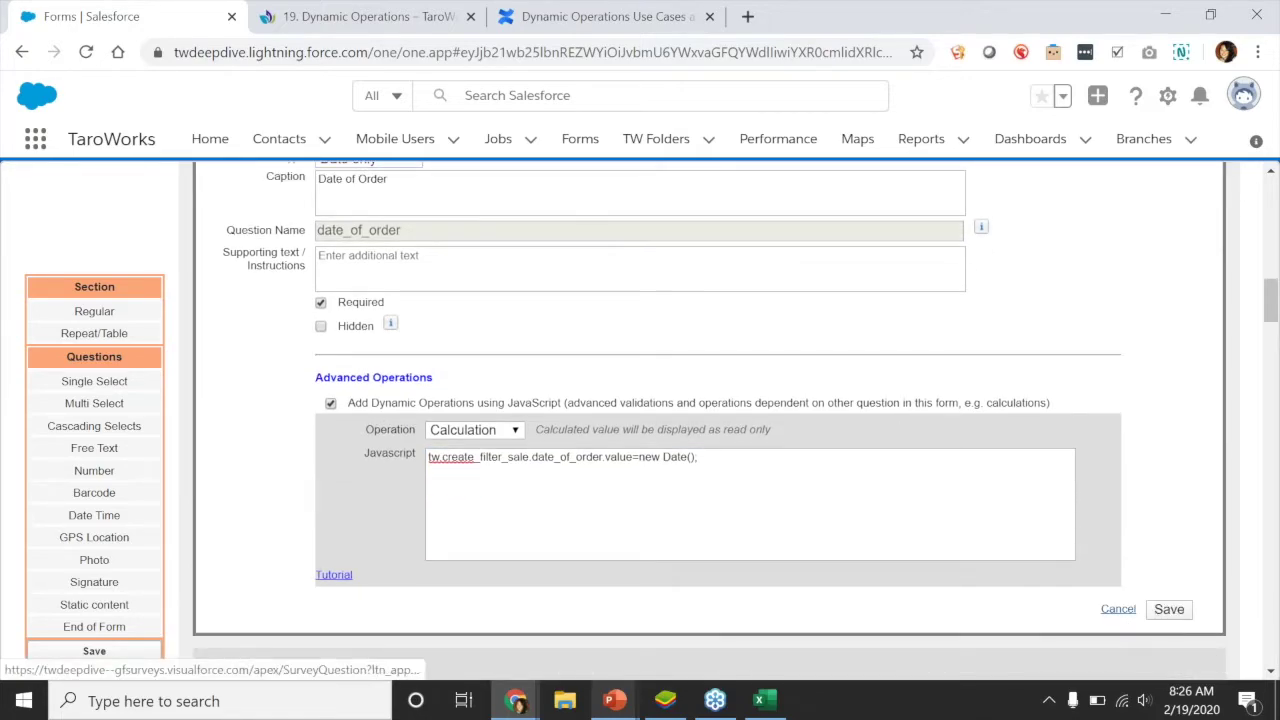
pyautogui.click(1166, 606)
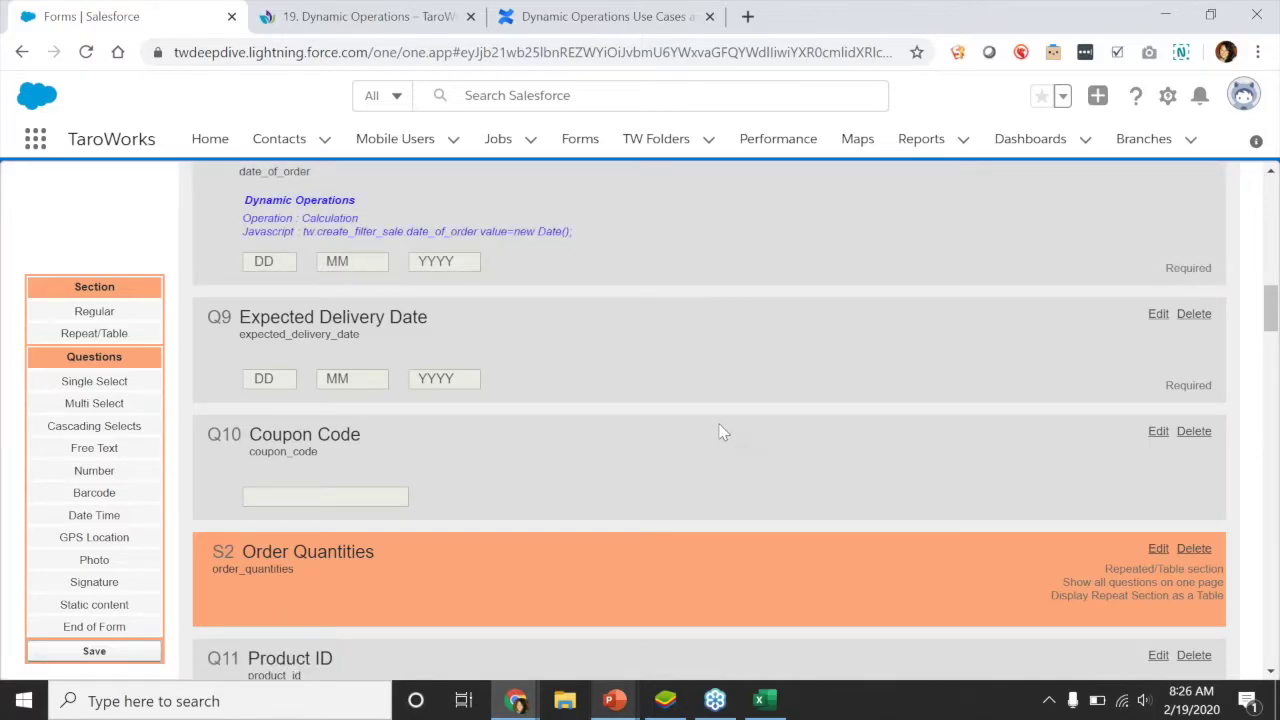
# Look through the Order Quantities repeat section and its product questions, from Product ID to Qty Ordered
pyautogui.scroll(-2, 723, 432)
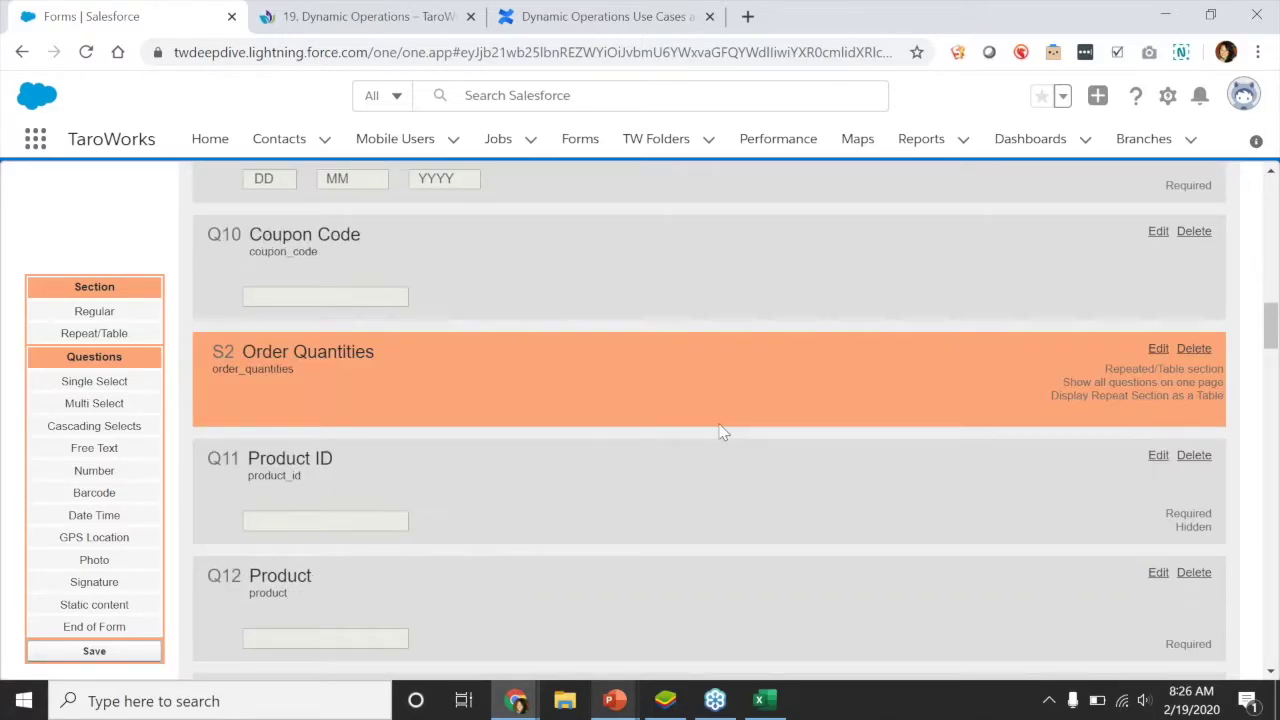
pyautogui.scroll(-2, 723, 432)
pyautogui.scroll(4, 723, 432)
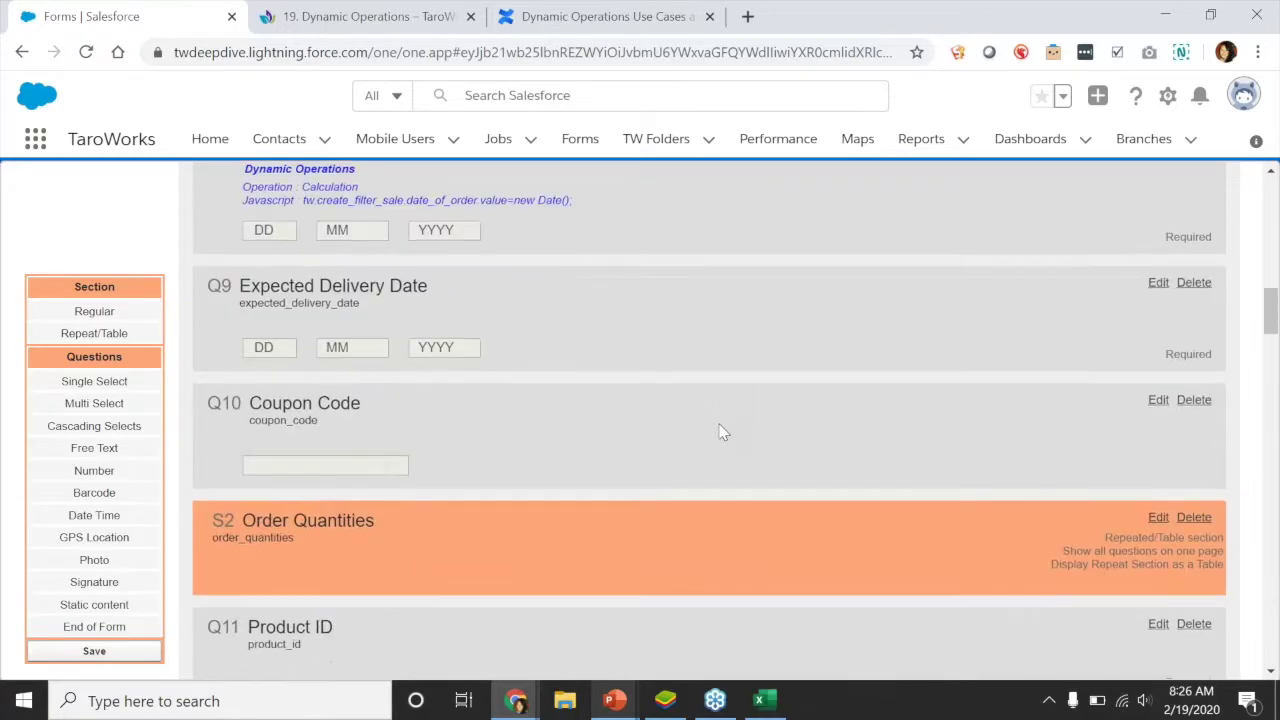
pyautogui.scroll(-4, 723, 432)
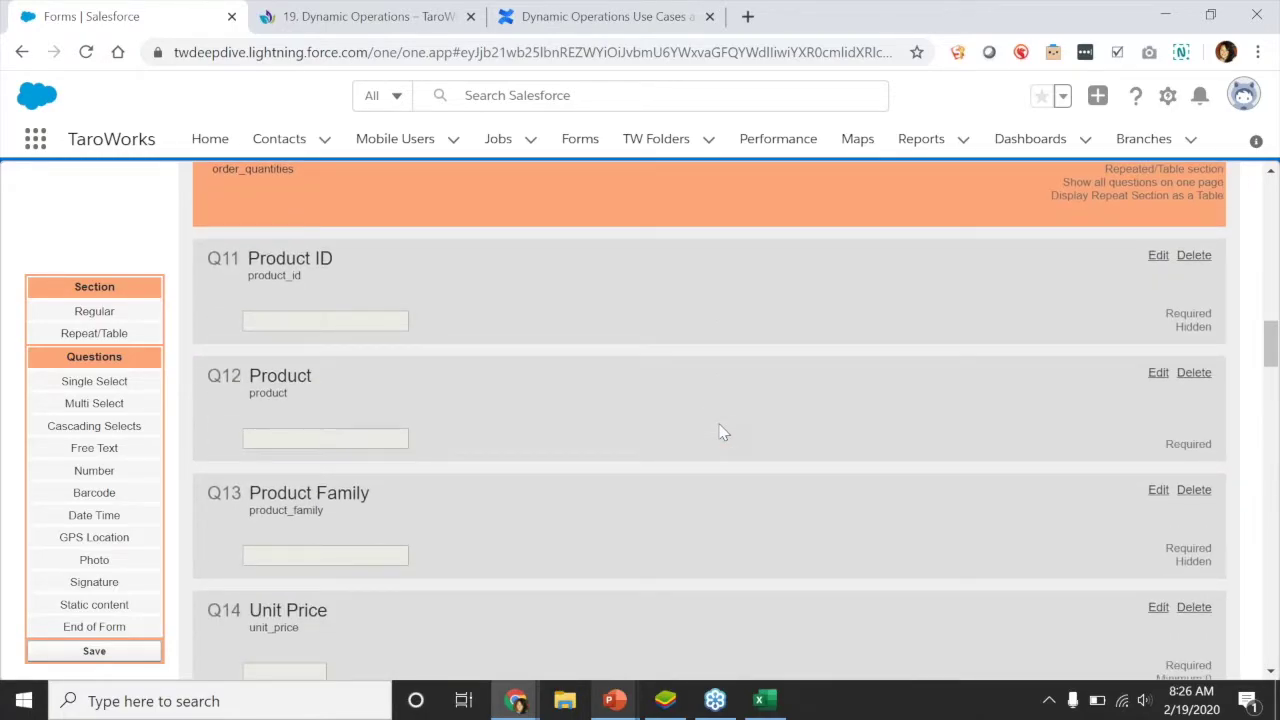
pyautogui.scroll(2, 723, 432)
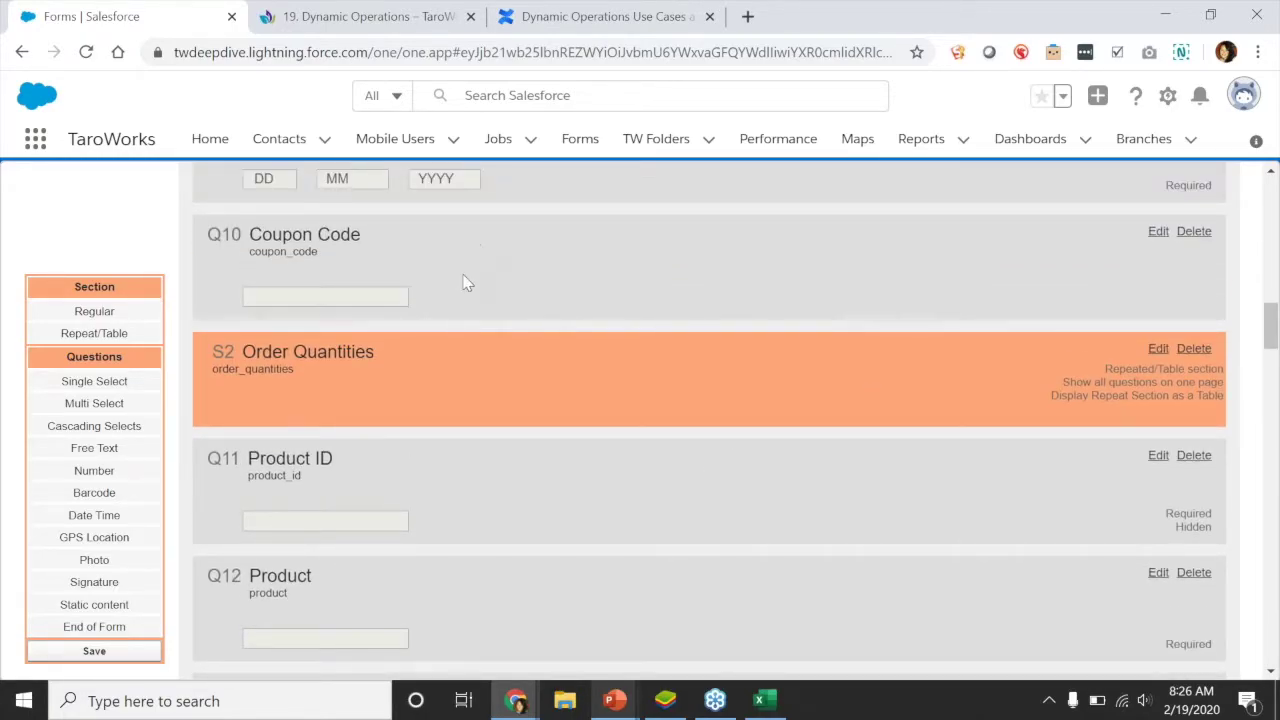
pyautogui.scroll(-2, 651, 442)
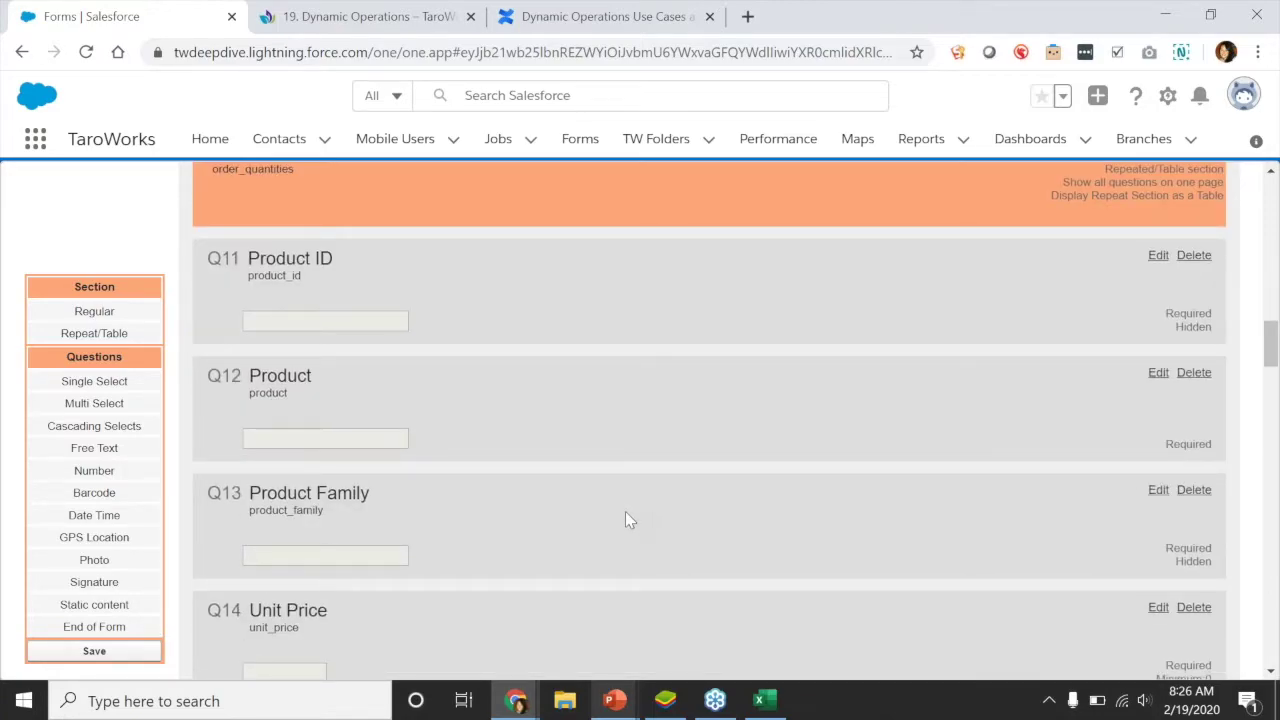
pyautogui.scroll(-1, 466, 291)
pyautogui.scroll(1, 443, 294)
pyautogui.scroll(-1, 491, 380)
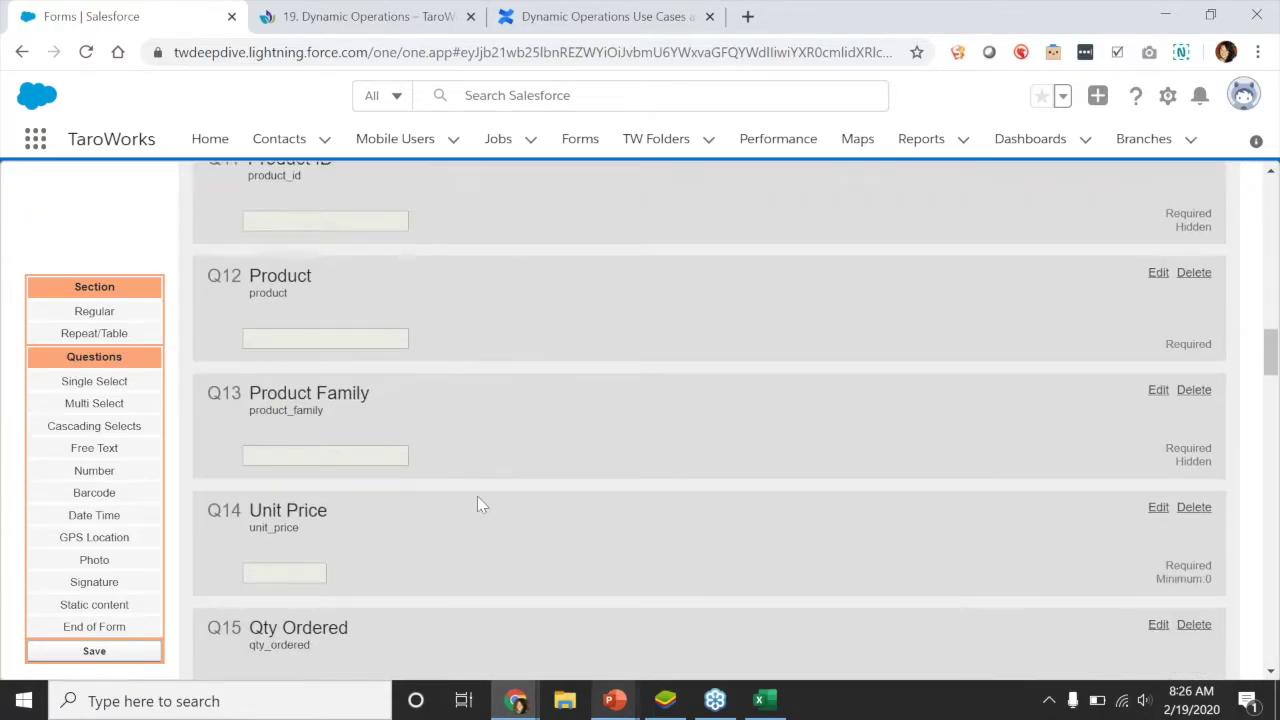
pyautogui.scroll(1, 474, 542)
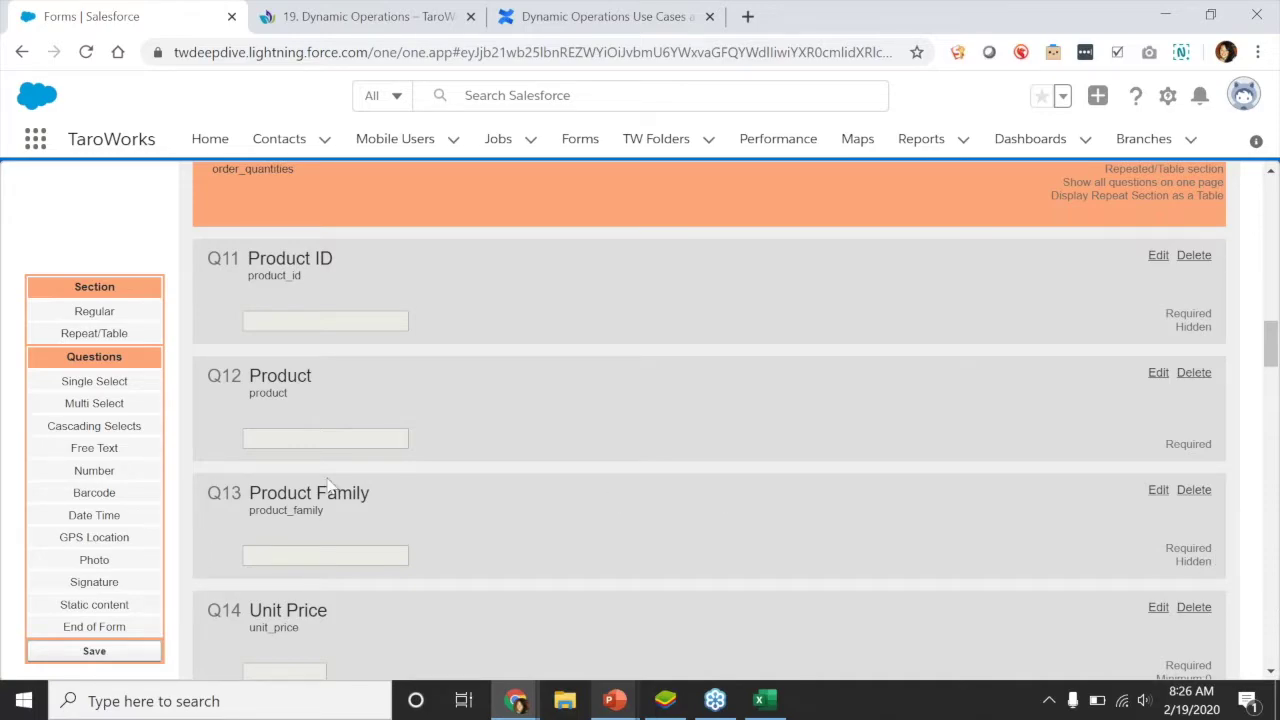
# Examine the Product Family question with its Hidden setting, and the Qty Ordered question, in the Order Quantities section
pyautogui.moveTo(378, 497); pyautogui.dragTo(250, 498)
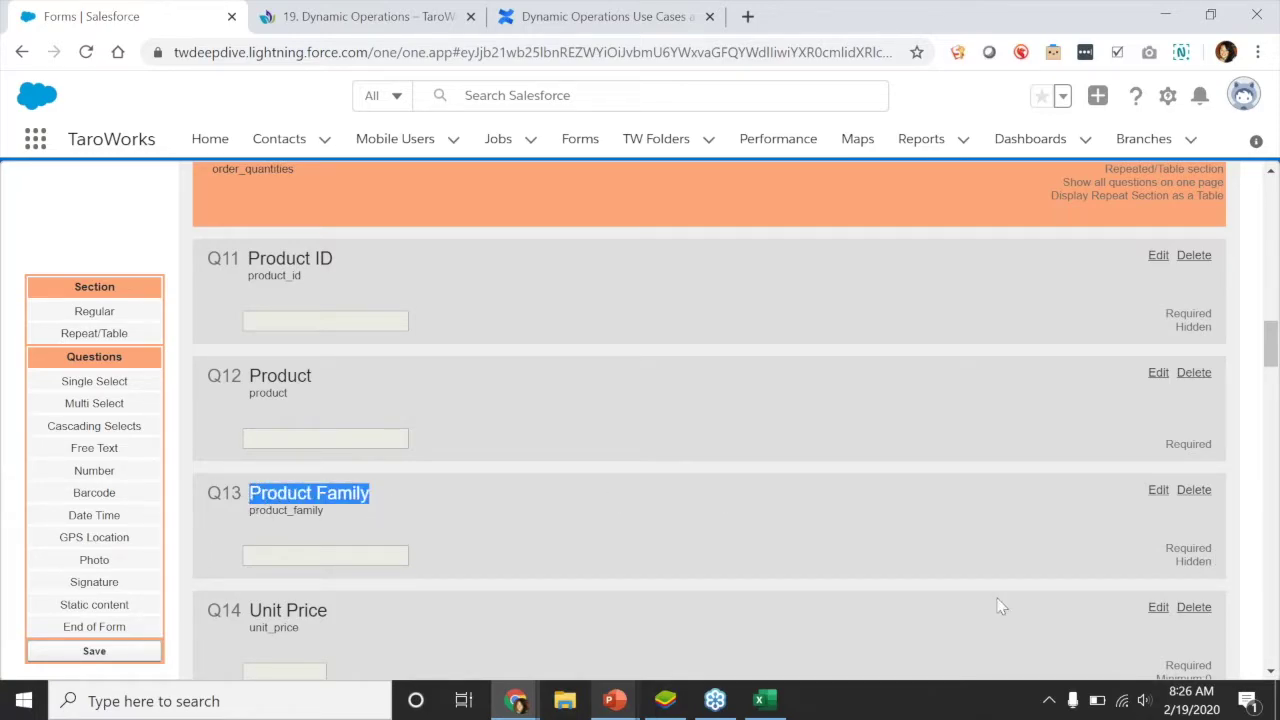
pyautogui.click(1193, 562)
pyautogui.doubleClick(1193, 562)
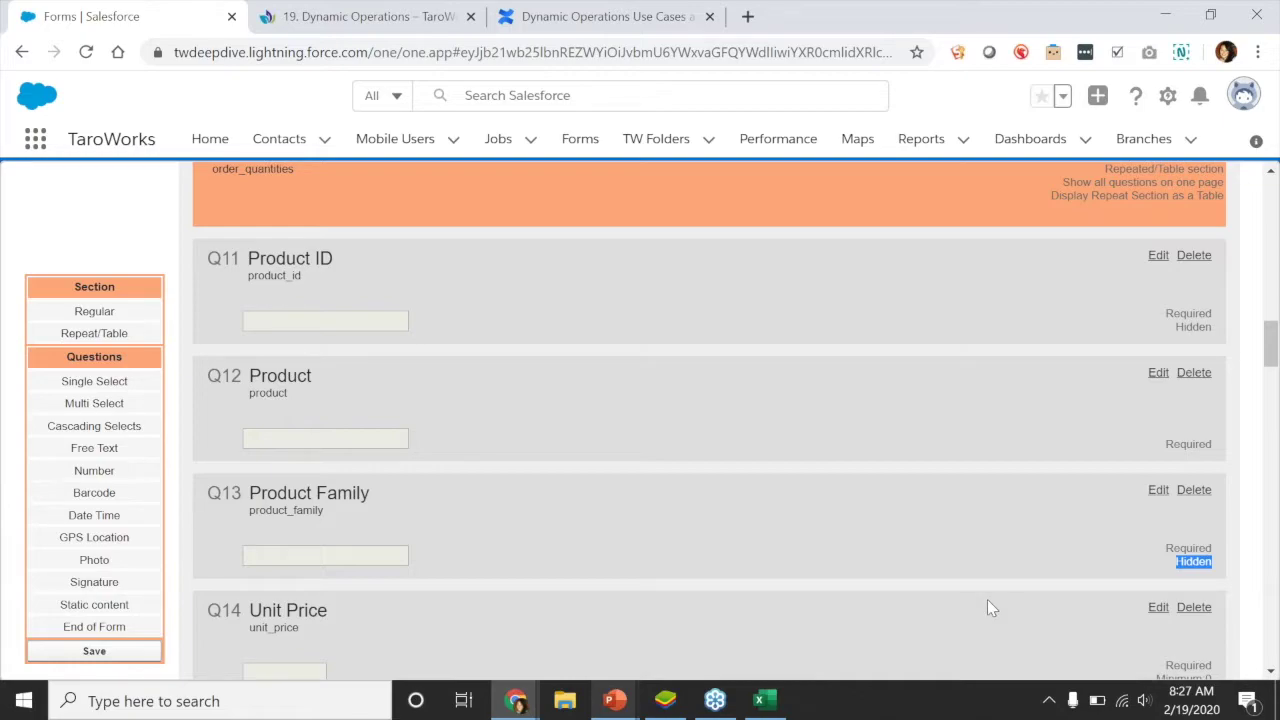
pyautogui.click(543, 545)
pyautogui.scroll(-2, 543, 540)
pyautogui.tripleClick(332, 521)
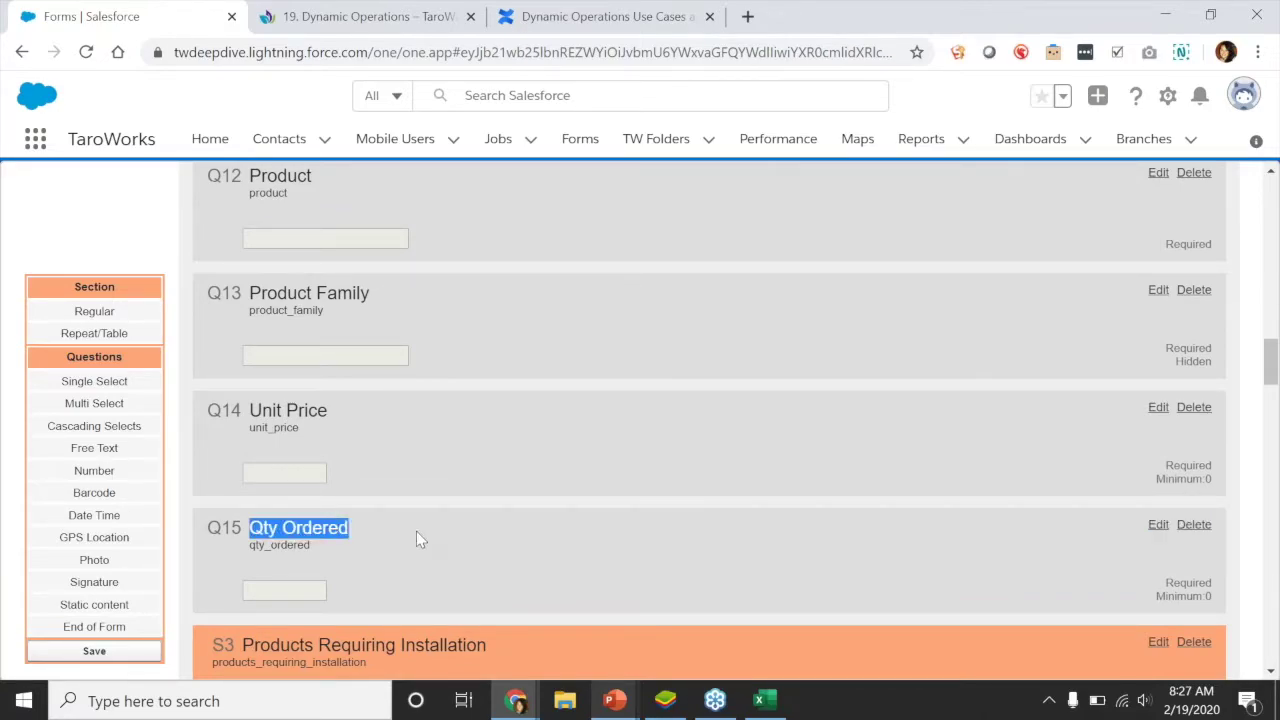
pyautogui.click(416, 531)
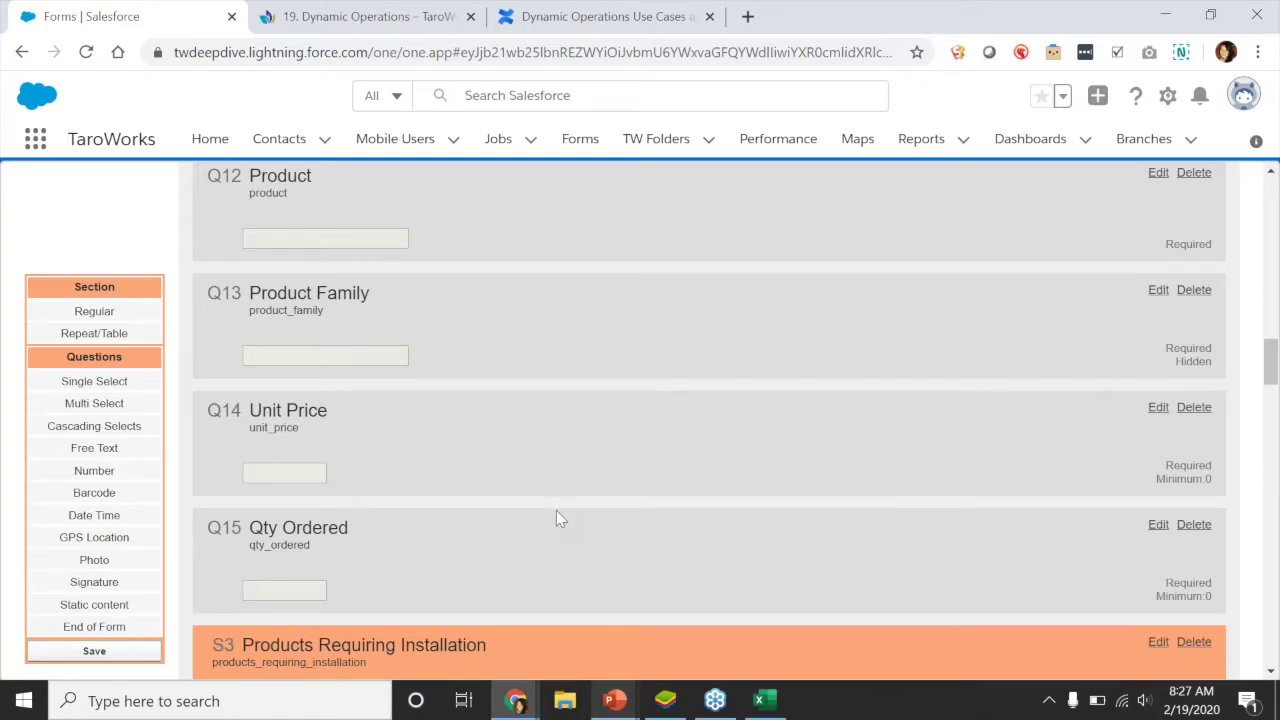
# Open the Products Requiring Installation question for editing and view its JavaScript calculation
pyautogui.scroll(-2, 558, 515)
pyautogui.scroll(-5, 560, 515)
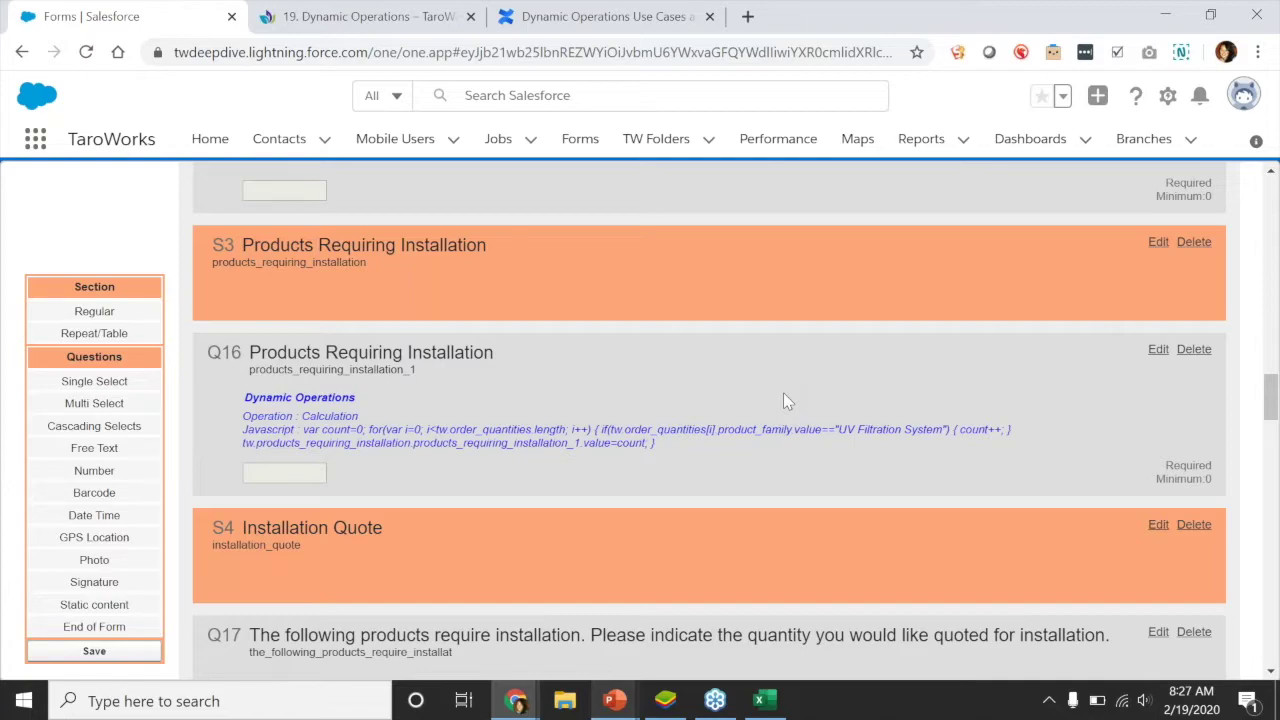
pyautogui.click(1158, 350)
pyautogui.scroll(-2, 1000, 435)
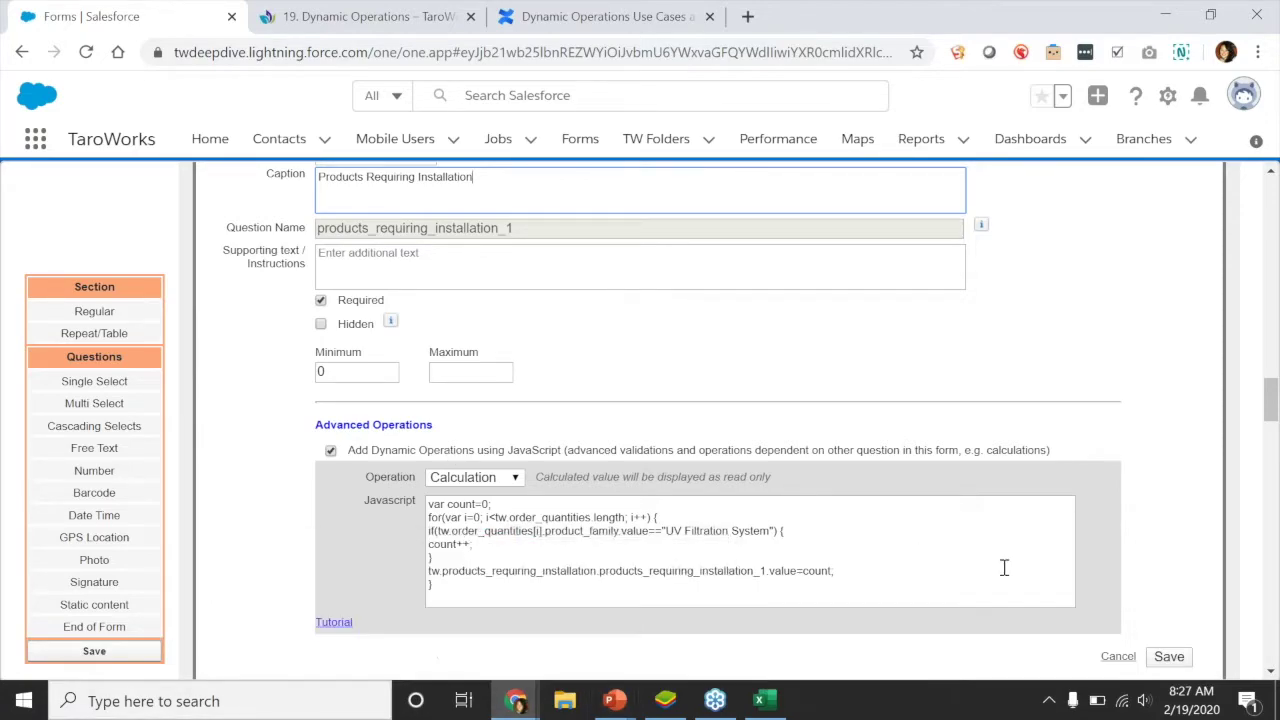
# Switch to the Calculation DeepDive presentation in PowerPoint and go to the Configuration on Forms slide
pyautogui.moveTo(614, 700)
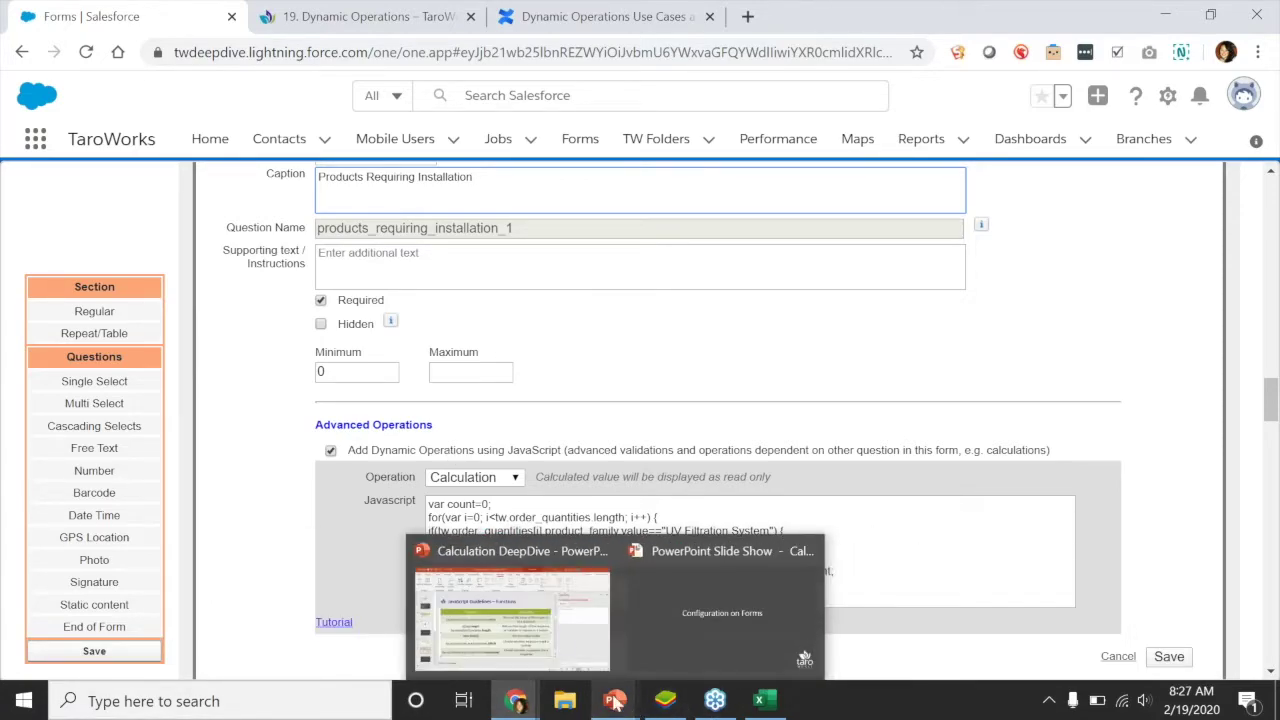
pyautogui.click(562, 631)
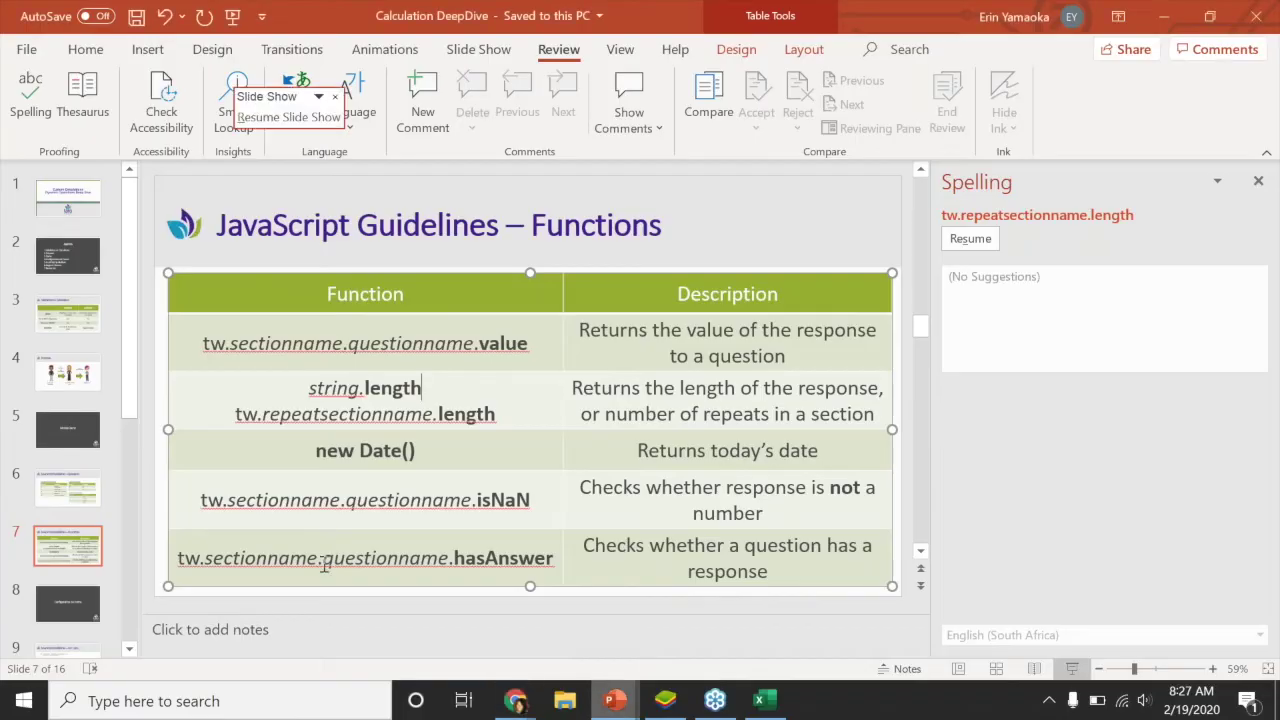
pyautogui.click(72, 614)
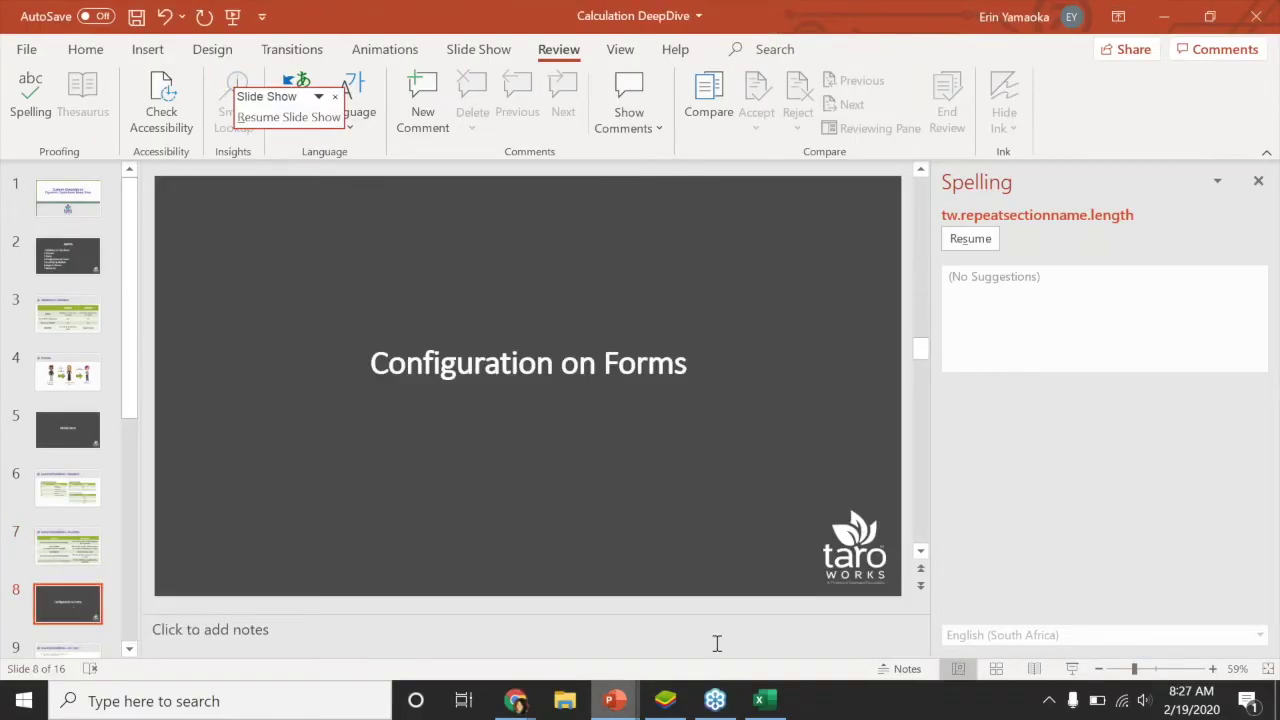
# Start the slide show from the Configuration on Forms slide and advance to the JavaScript Guidelines – For Loop slide
pyautogui.click(1072, 668)
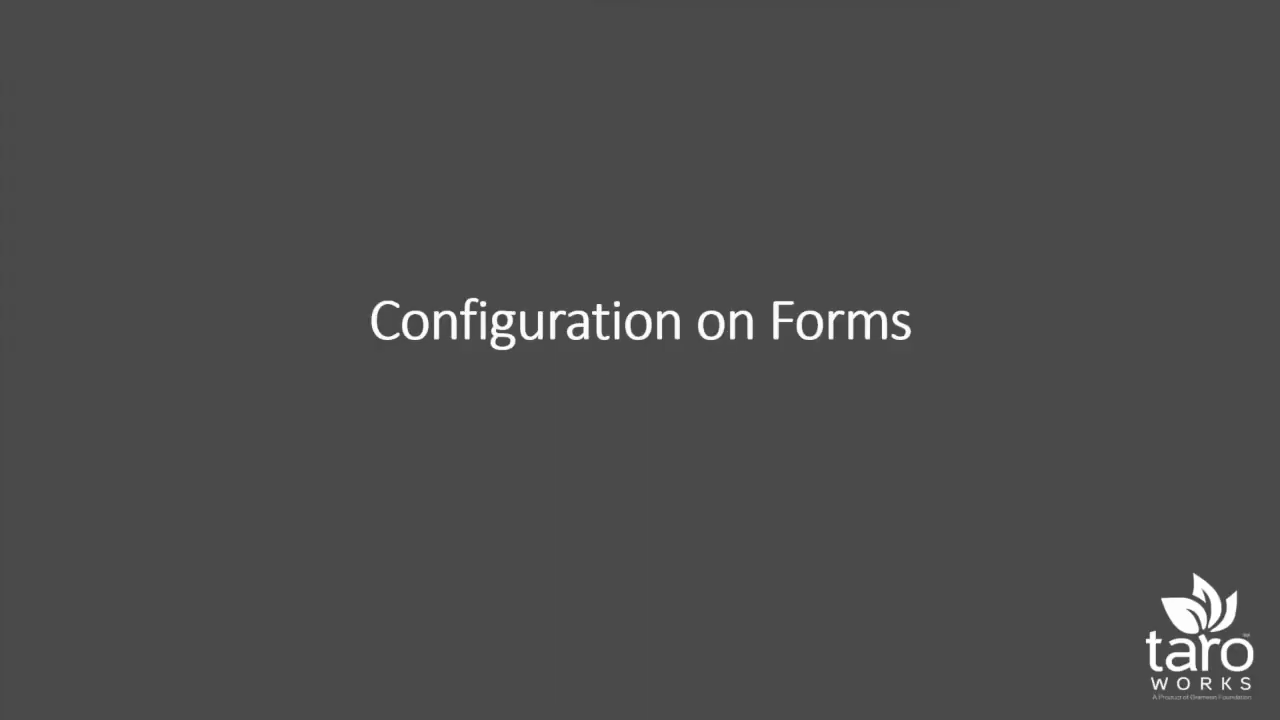
pyautogui.press('Right')
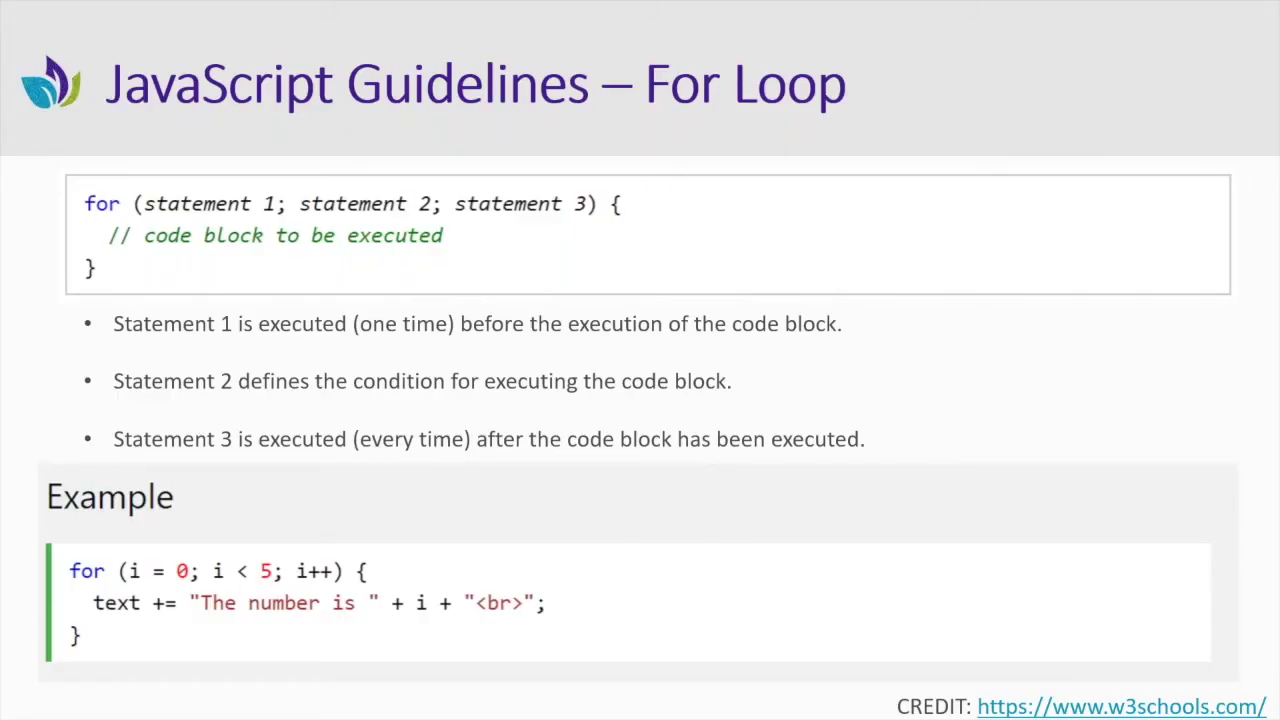
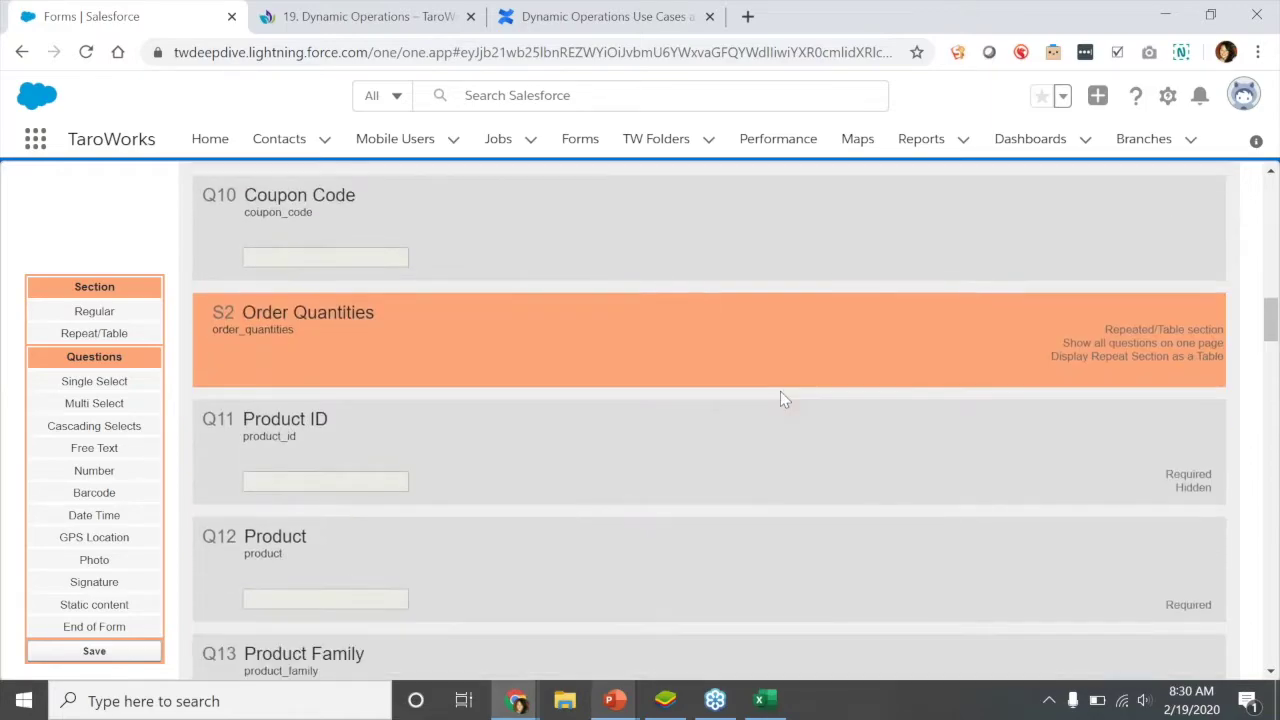
# Switch back to the Salesforce form and examine the Product Family question and its name in the Order Quantities section
pyautogui.scroll(-1, 782, 394)
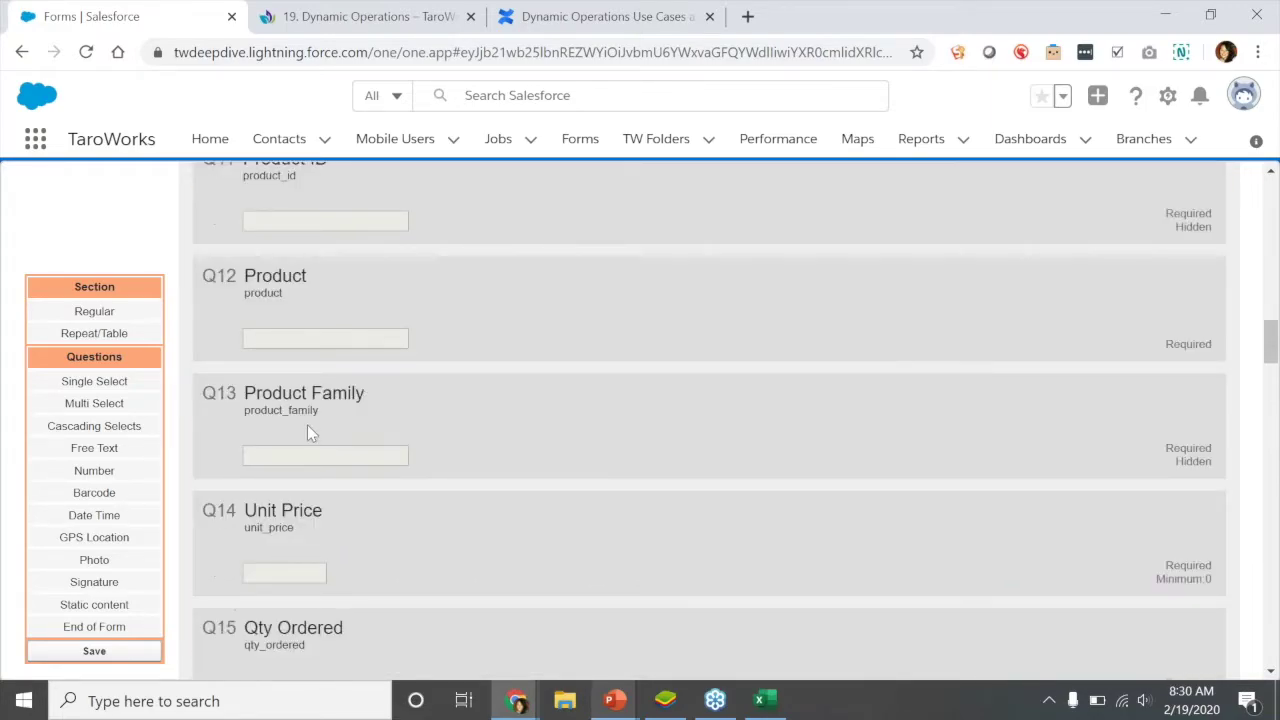
pyautogui.moveTo(319, 410); pyautogui.dragTo(248, 420)
pyautogui.click(319, 427)
pyautogui.scroll(1, 322, 415)
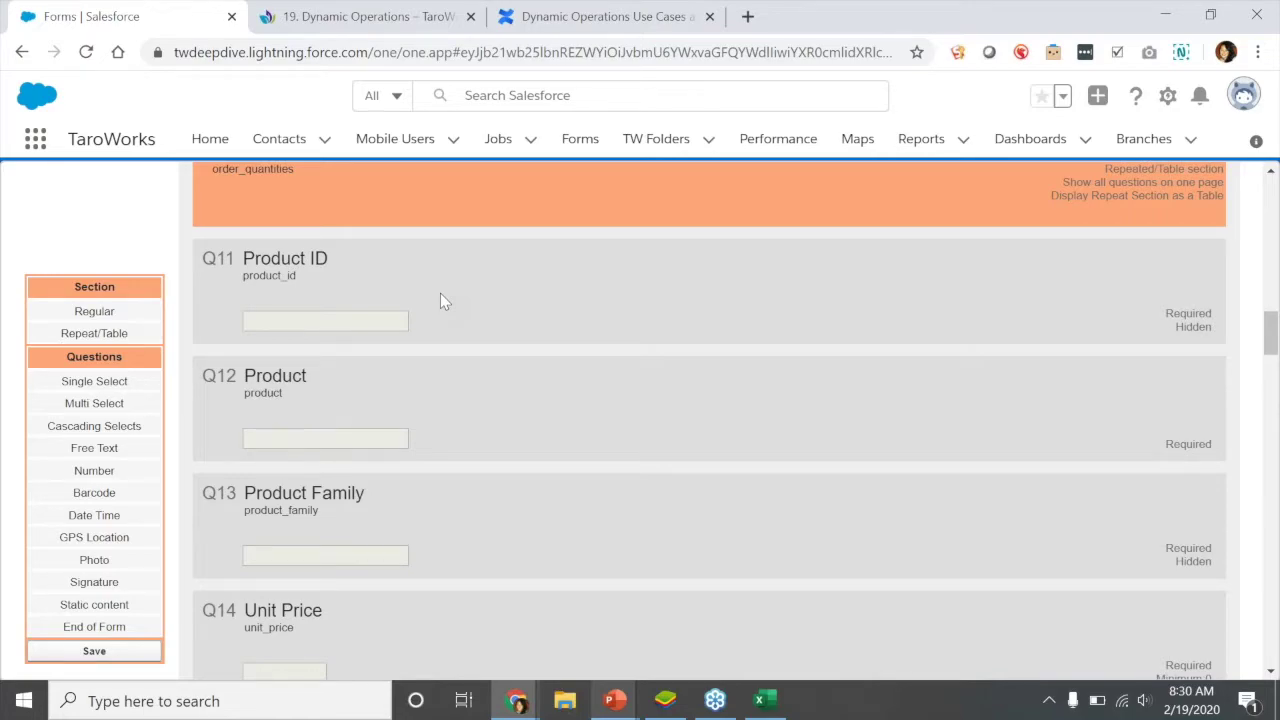
pyautogui.scroll(-1, 374, 410)
pyautogui.moveTo(364, 399); pyautogui.dragTo(247, 398)
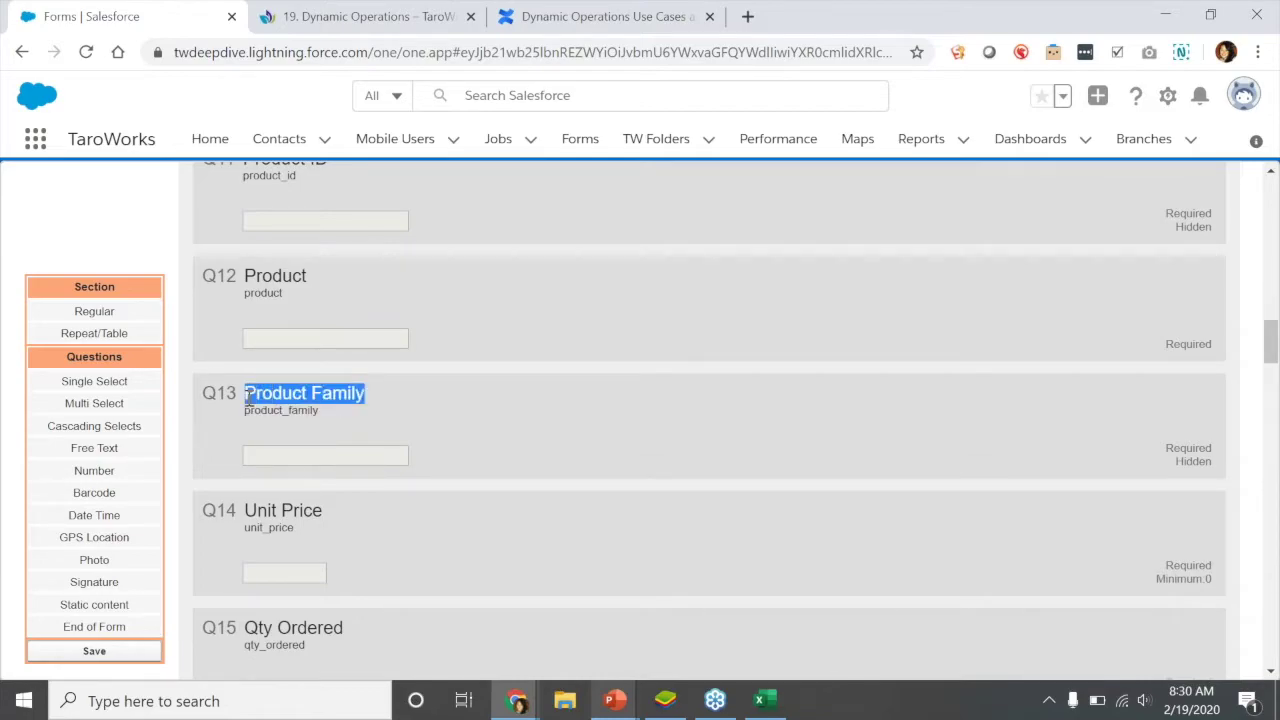
pyautogui.click(287, 412)
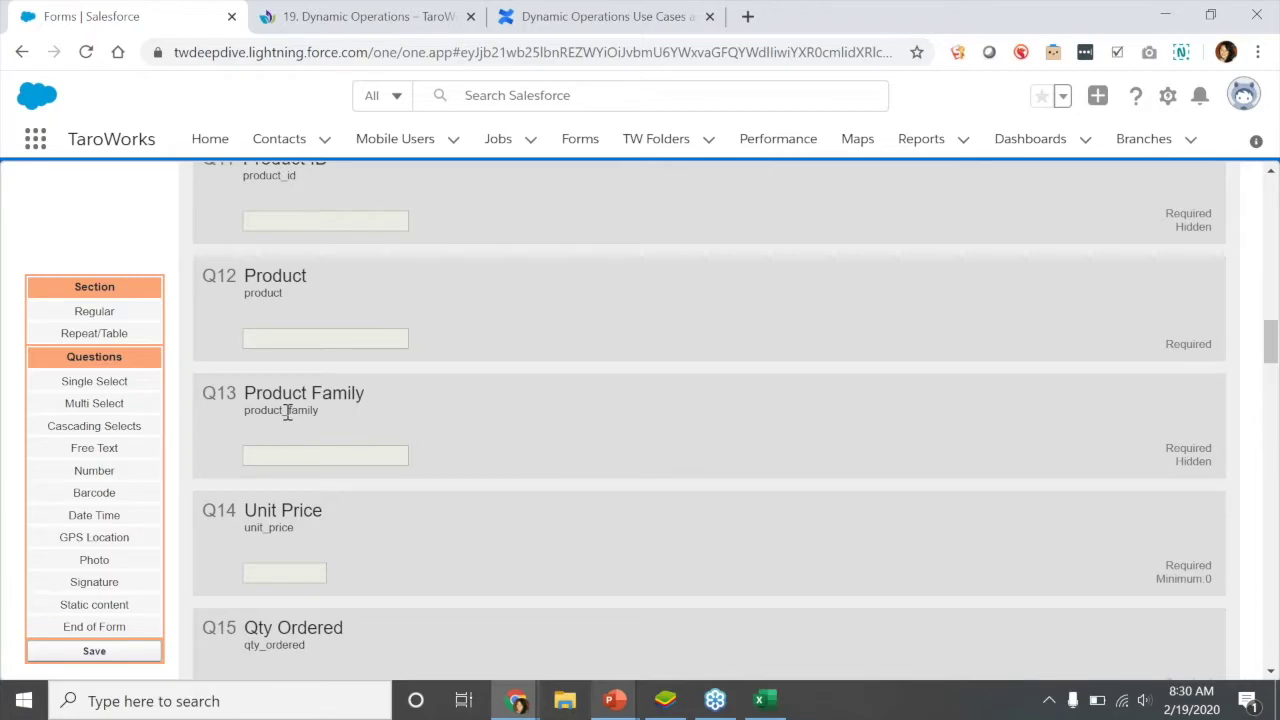
# Go to the JavaScript calculation of the Products Requiring Installation question and examine its count variable declaration
pyautogui.scroll(-8, 340, 447)
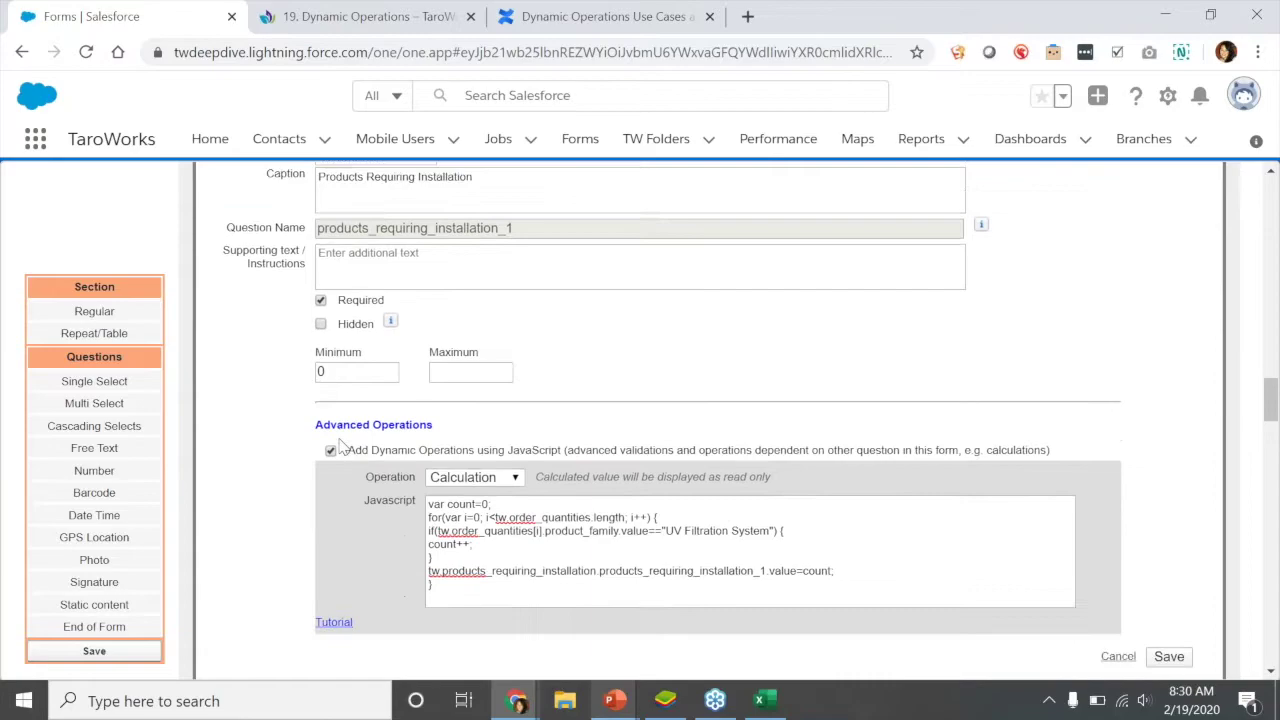
pyautogui.scroll(-1, 340, 447)
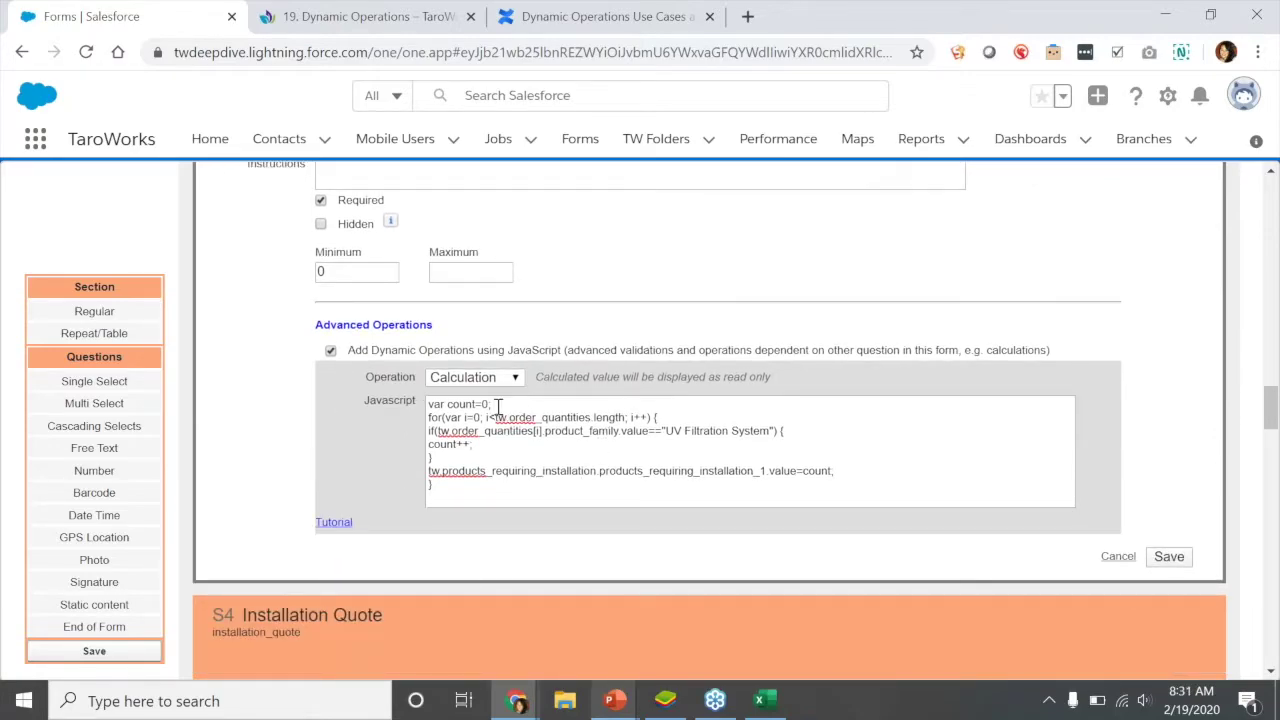
pyautogui.moveTo(497, 404); pyautogui.dragTo(427, 408)
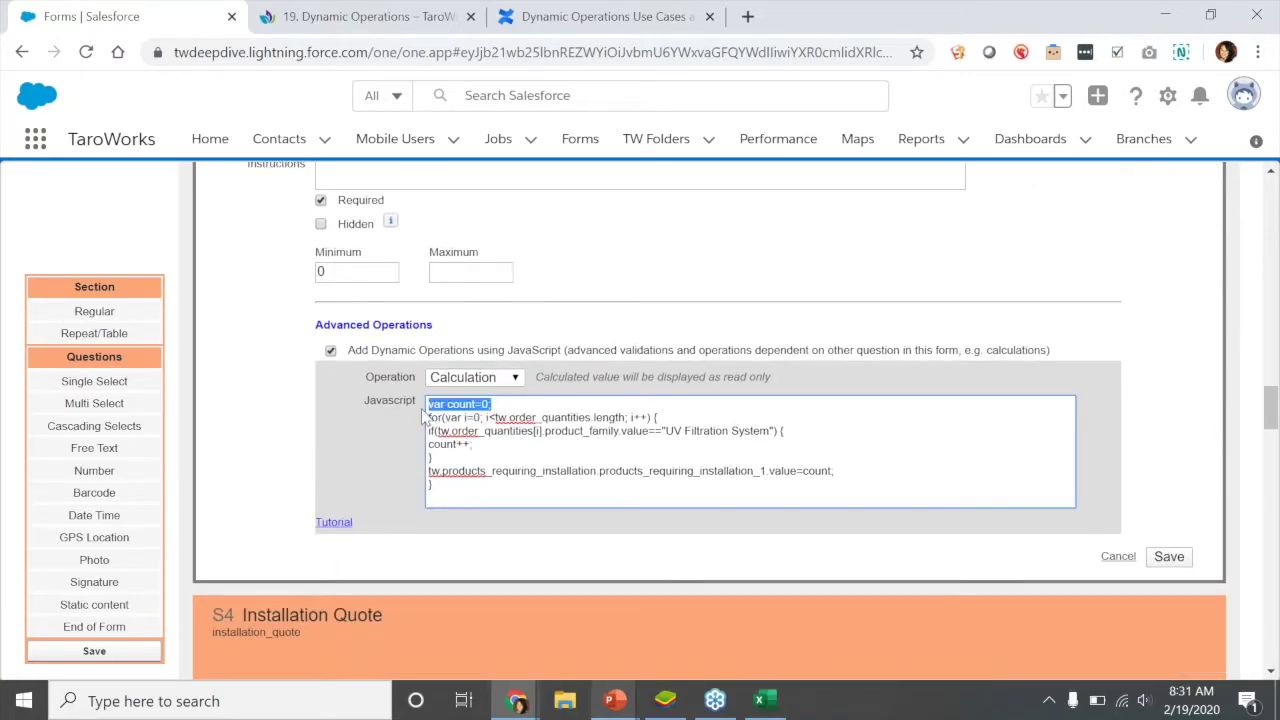
pyautogui.click(506, 483)
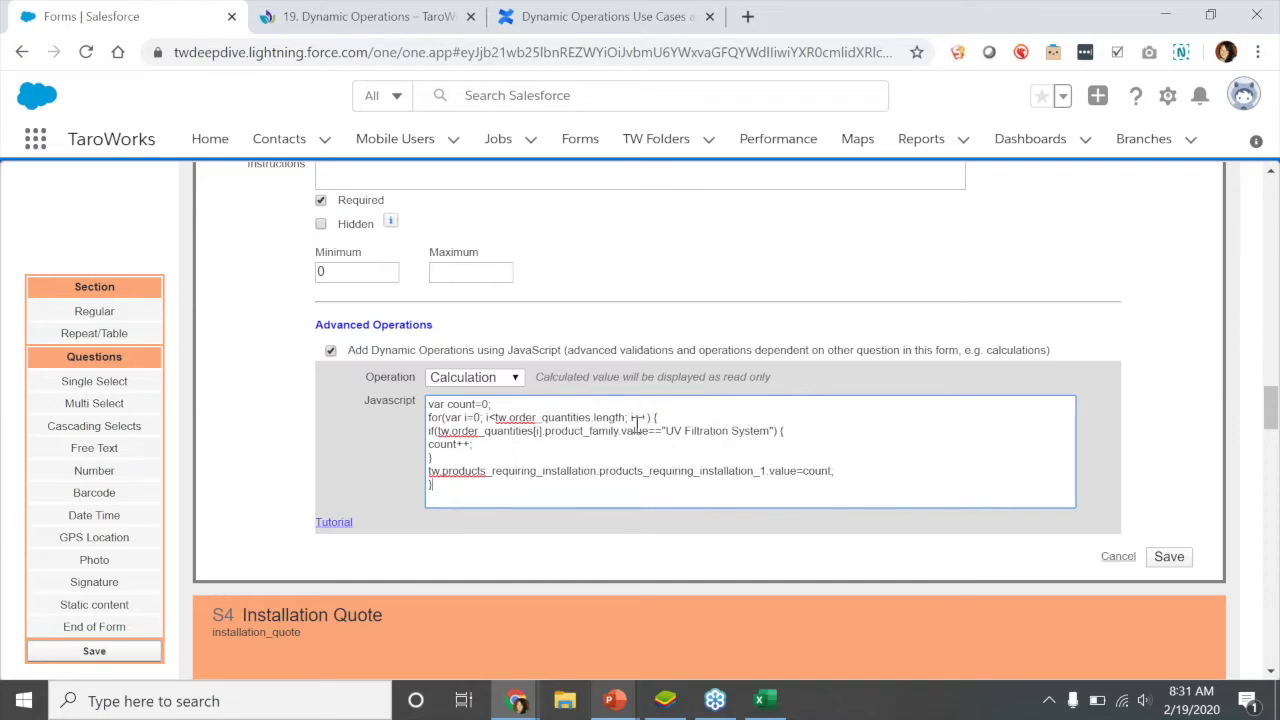
# Examine the for loop header in the calculation: the start value of i, the order_quantities length condition and the increment
pyautogui.moveTo(652, 414); pyautogui.dragTo(428, 418)
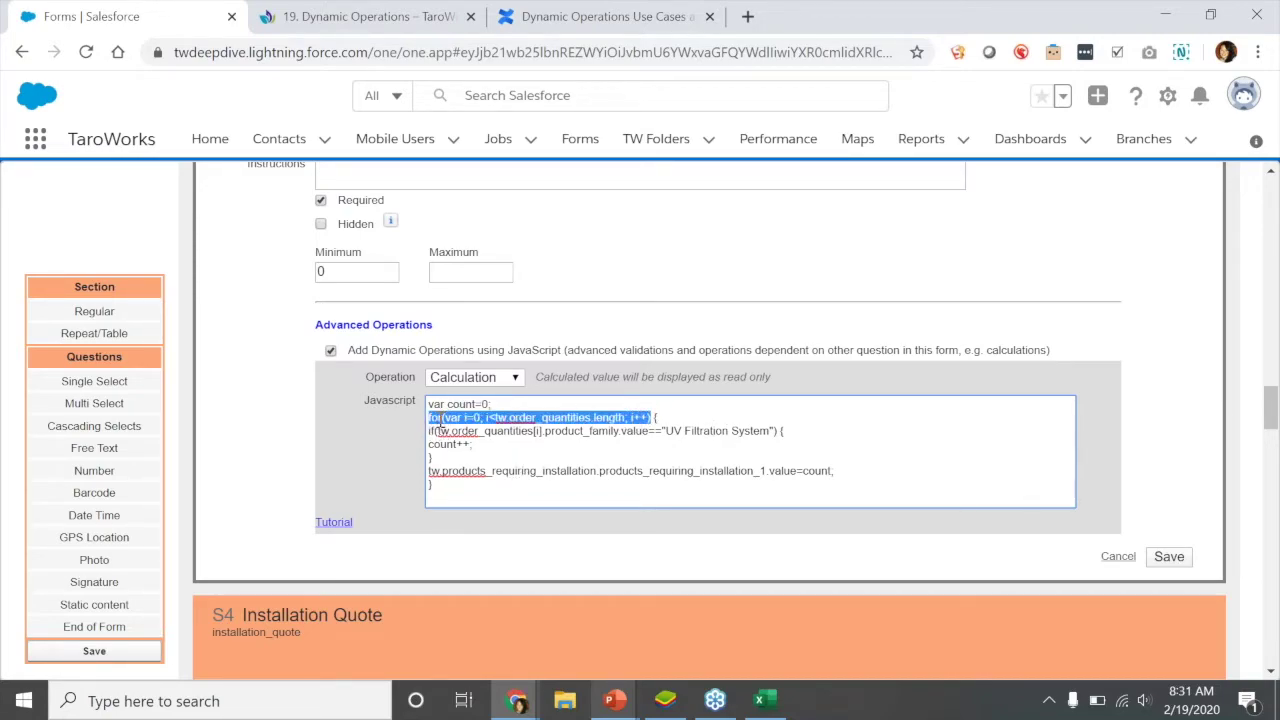
pyautogui.click(472, 418)
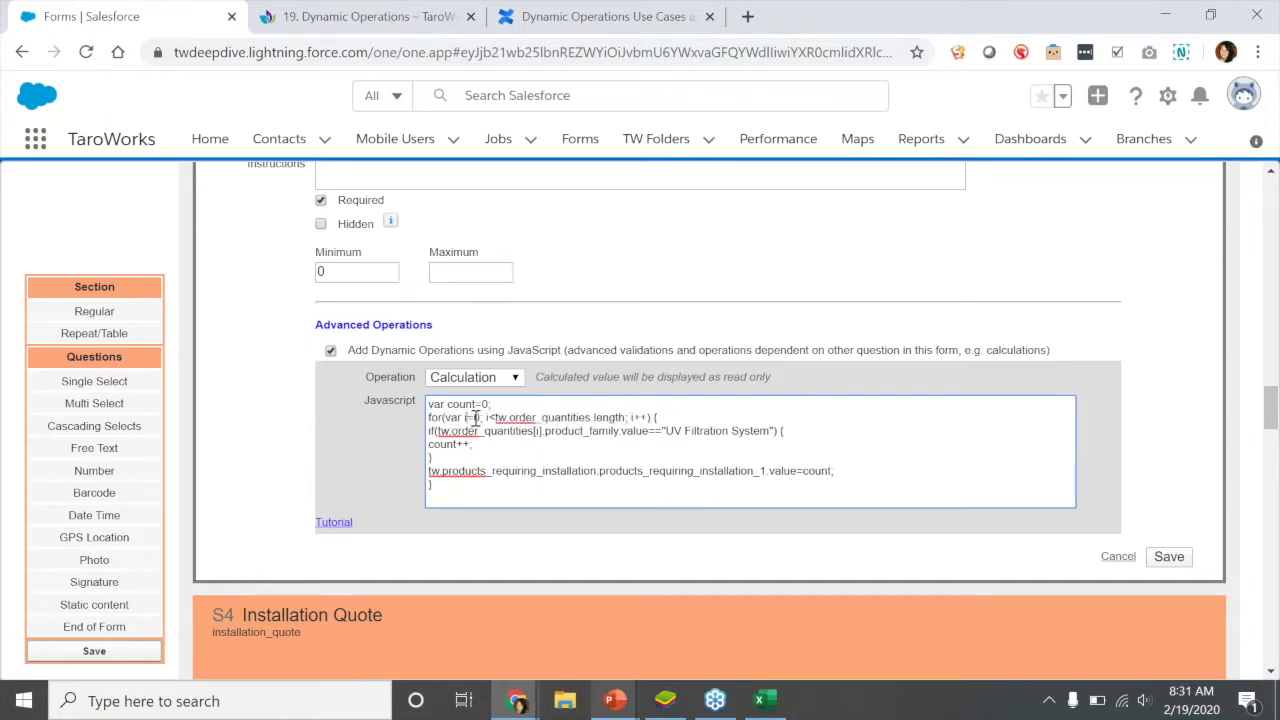
pyautogui.moveTo(478, 416); pyautogui.dragTo(446, 426)
pyautogui.click(465, 431)
pyautogui.moveTo(486, 418); pyautogui.dragTo(618, 423)
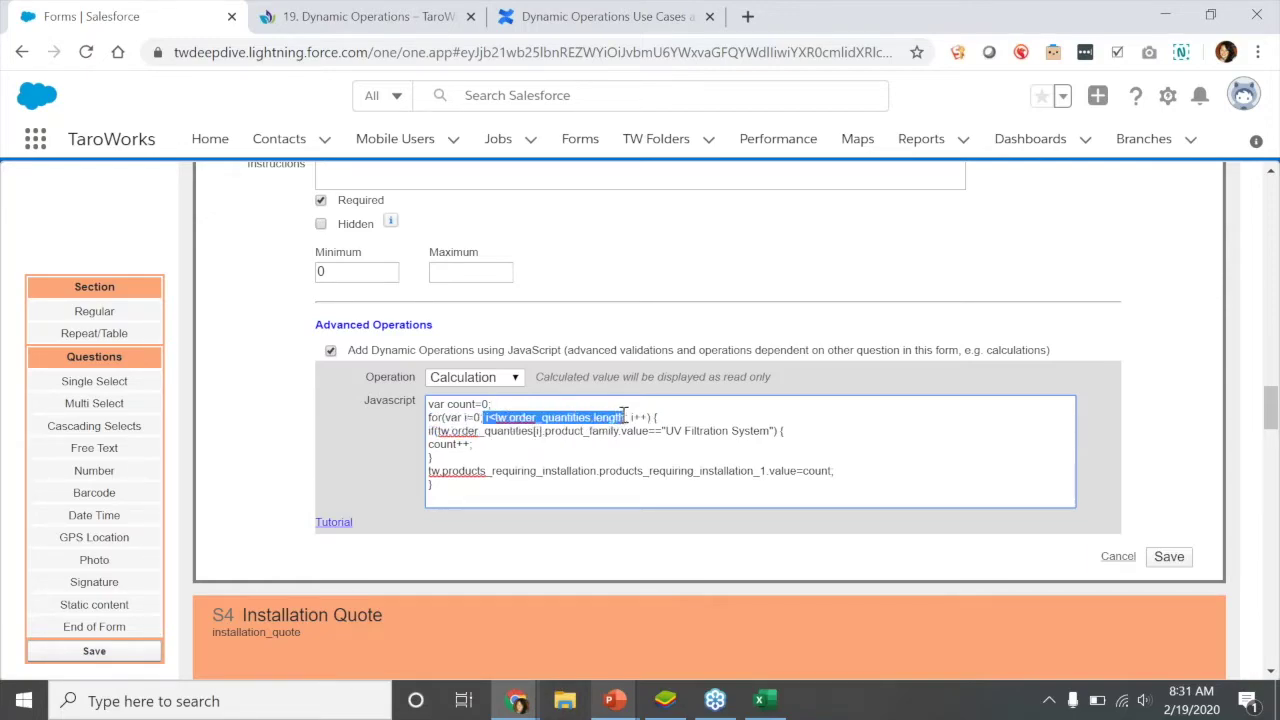
pyautogui.click(634, 446)
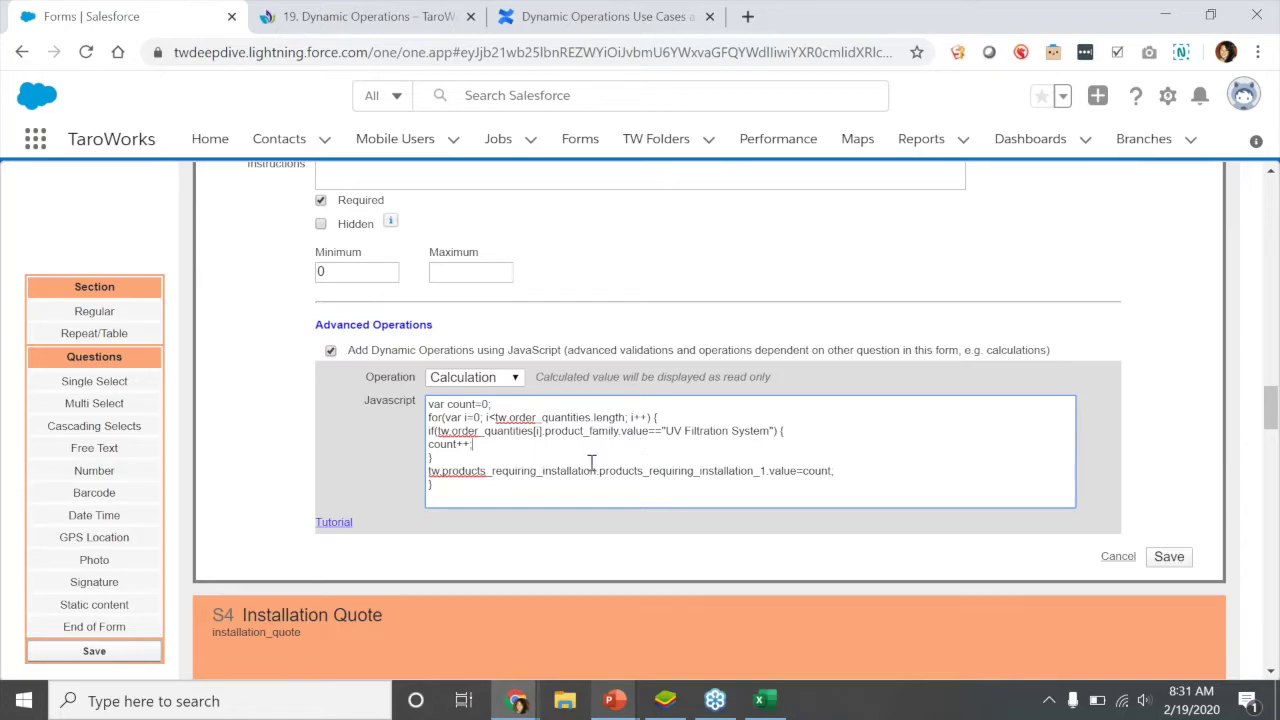
pyautogui.moveTo(444, 417); pyautogui.dragTo(650, 417)
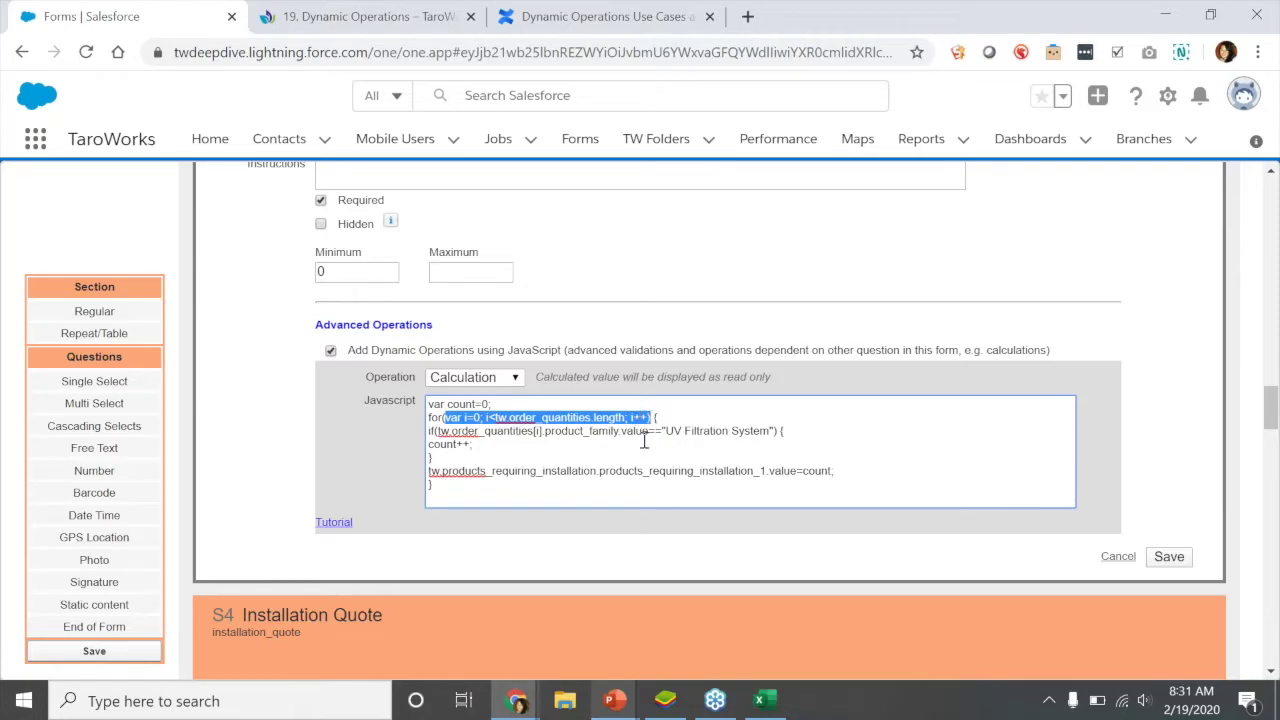
pyautogui.click(628, 429)
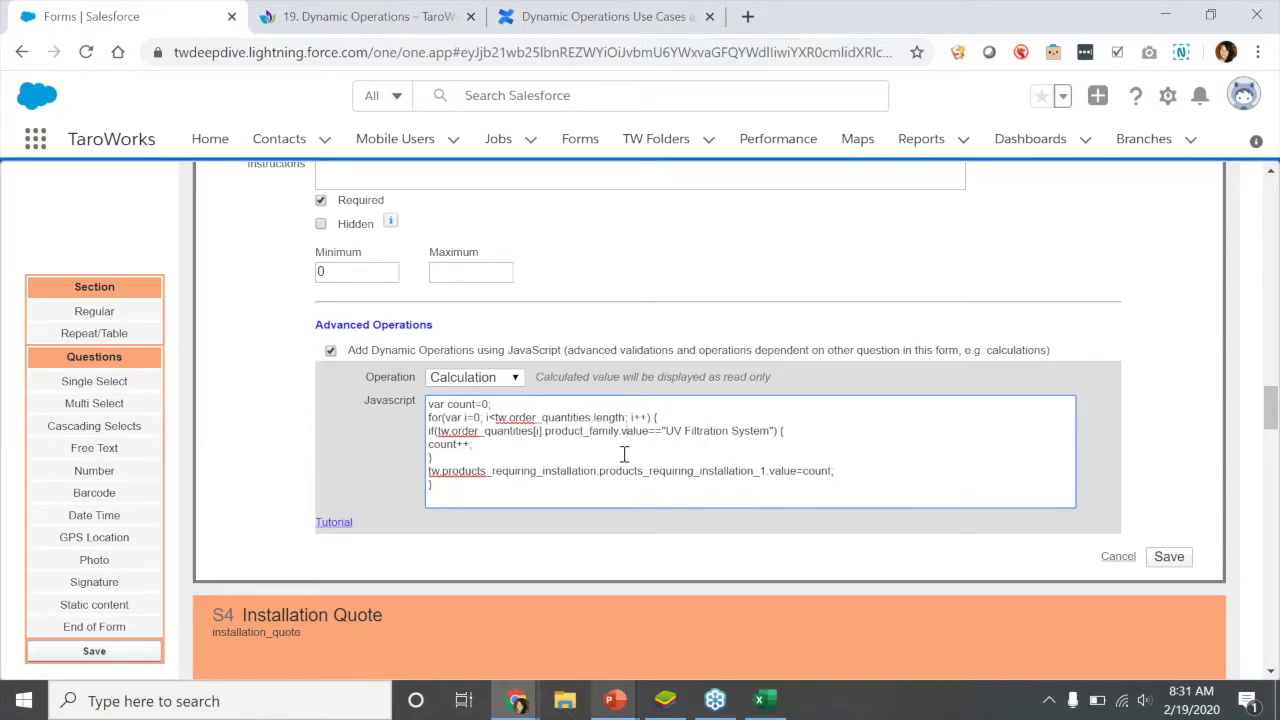
# Examine the if statement inside the loop, including the order_quantities[i].product_family.value reference and its index
pyautogui.scroll(-1, 627, 471)
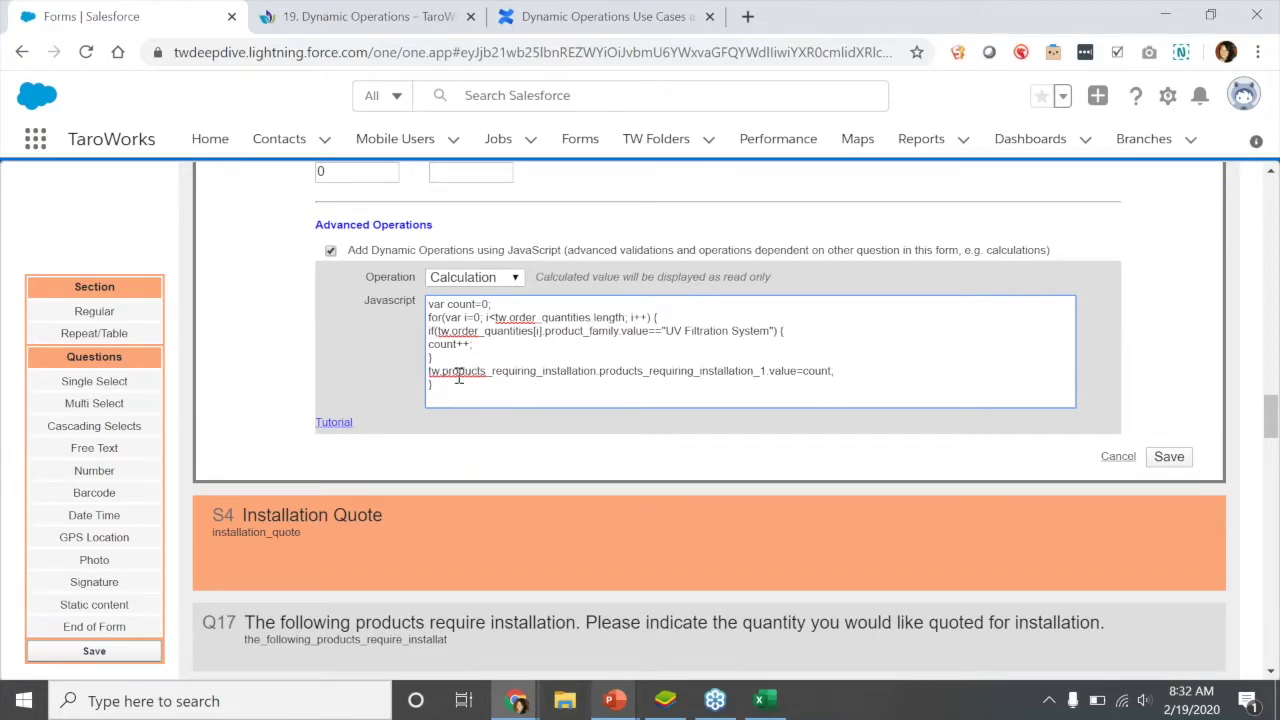
pyautogui.moveTo(483, 346); pyautogui.dragTo(428, 329)
pyautogui.click(441, 337)
pyautogui.moveTo(440, 331); pyautogui.dragTo(648, 336)
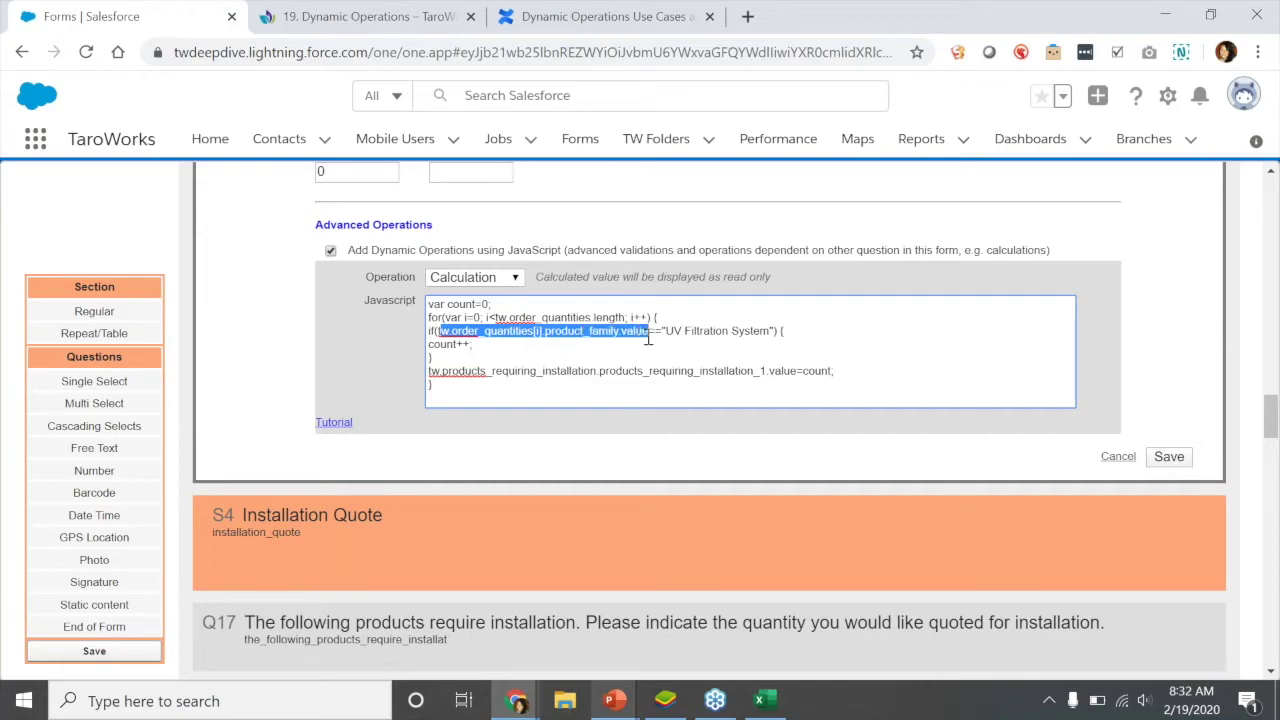
pyautogui.click(444, 331)
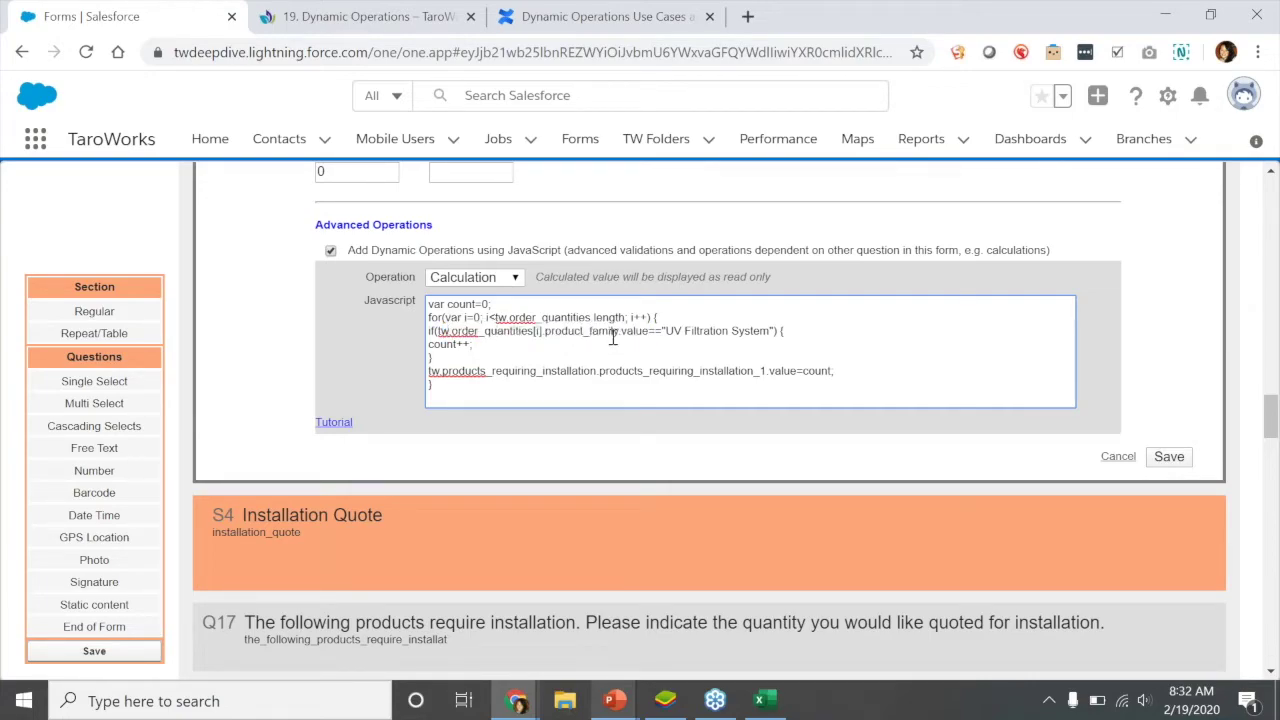
pyautogui.click(643, 333)
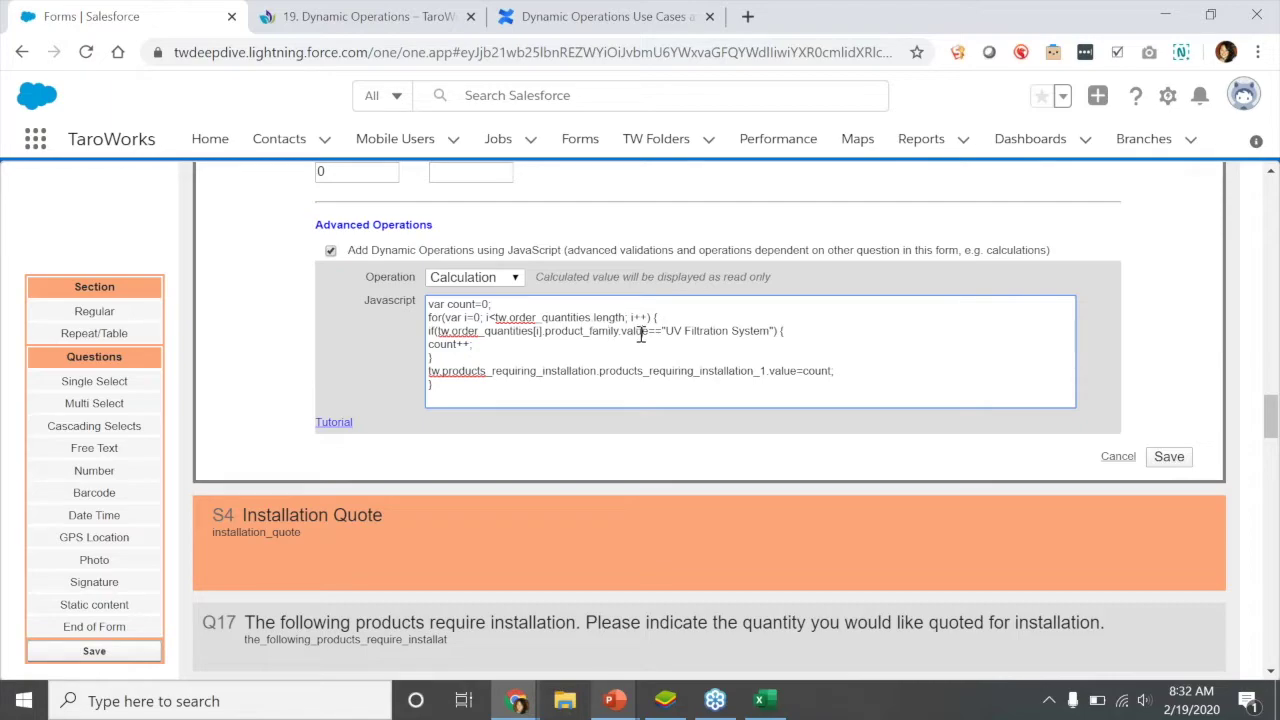
pyautogui.doubleClick(536, 332)
pyautogui.click(559, 346)
# Switch to the Book1 workbook in Excel and view the sample order table on the Source Repeat Section sheet
pyautogui.click(765, 700)
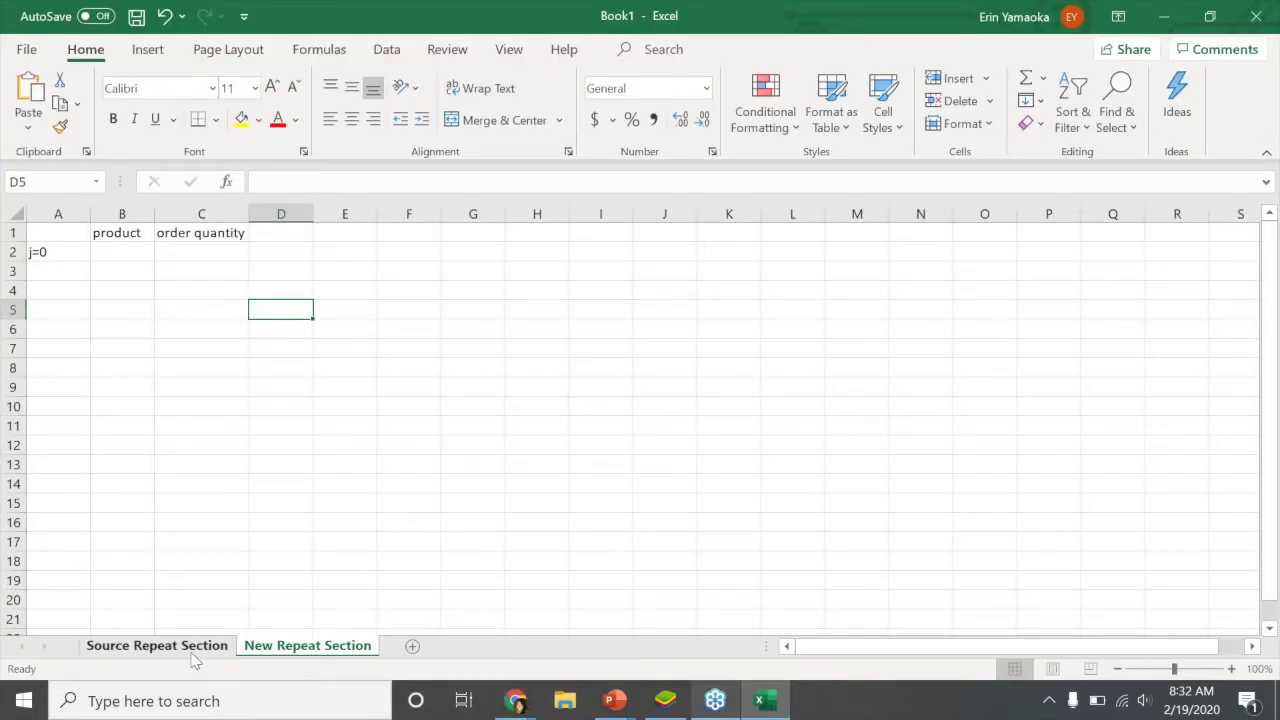
pyautogui.click(185, 646)
pyautogui.moveTo(389, 331); pyautogui.dragTo(50, 245)
pyautogui.click(267, 389)
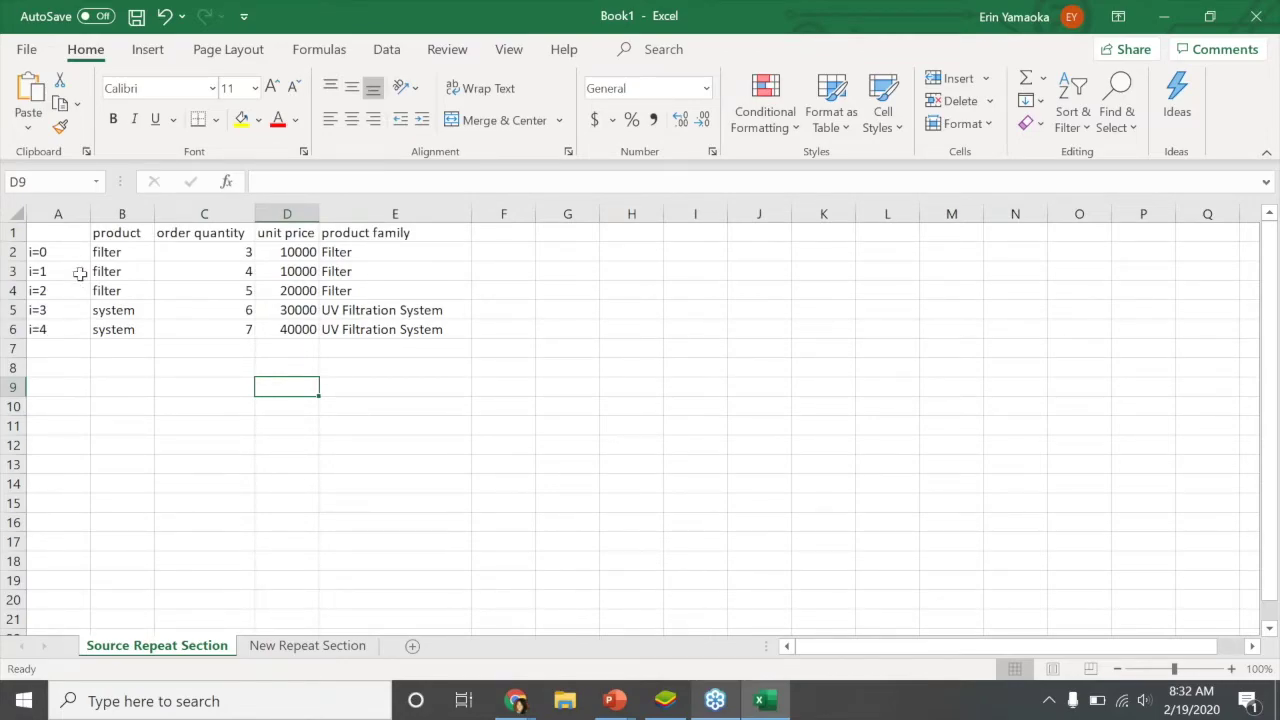
# Examine the i index column in the sample table, along with the complete rows for i=0 and i=1
pyautogui.moveTo(72, 252); pyautogui.dragTo(66, 329)
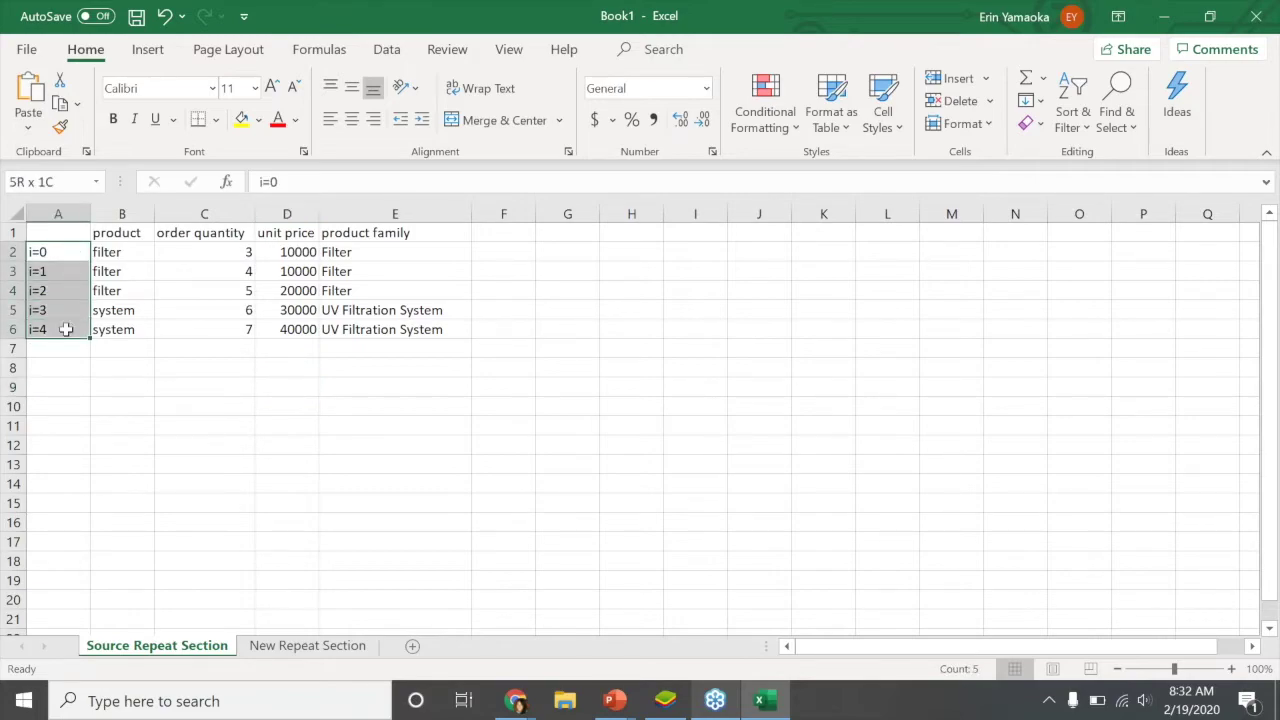
pyautogui.click(51, 366)
pyautogui.click(63, 251)
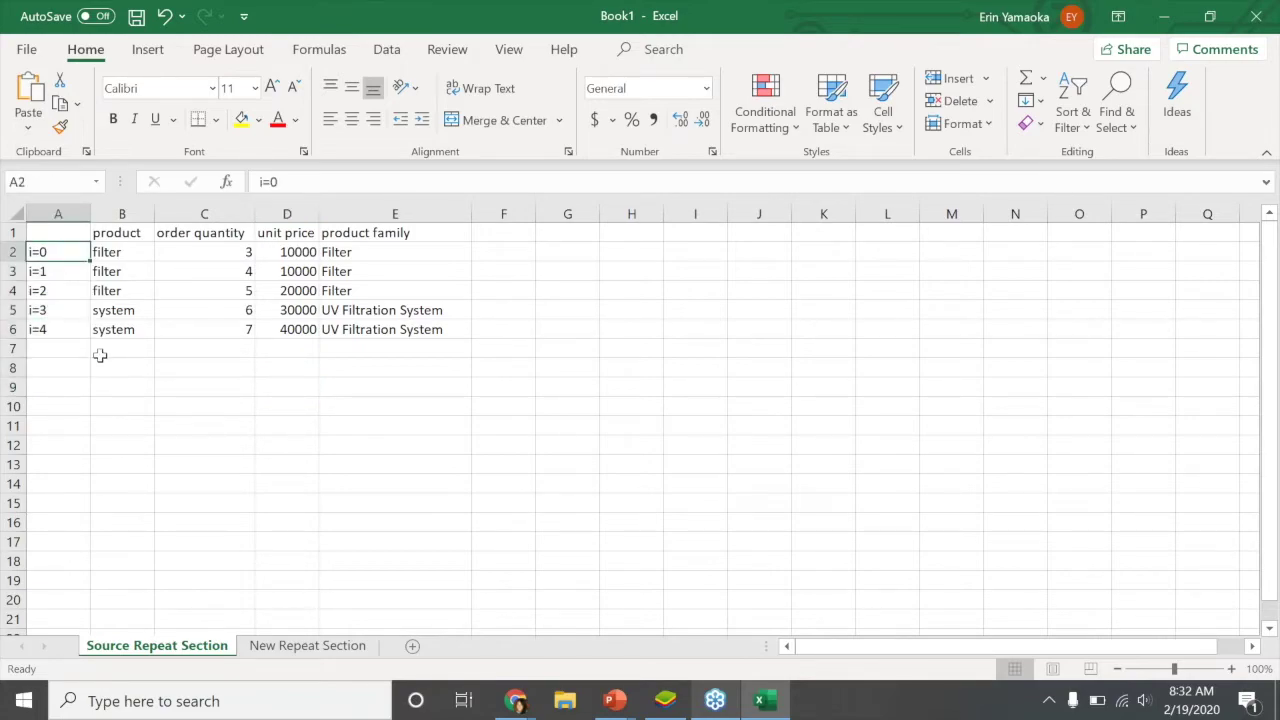
pyautogui.moveTo(70, 252); pyautogui.dragTo(354, 255)
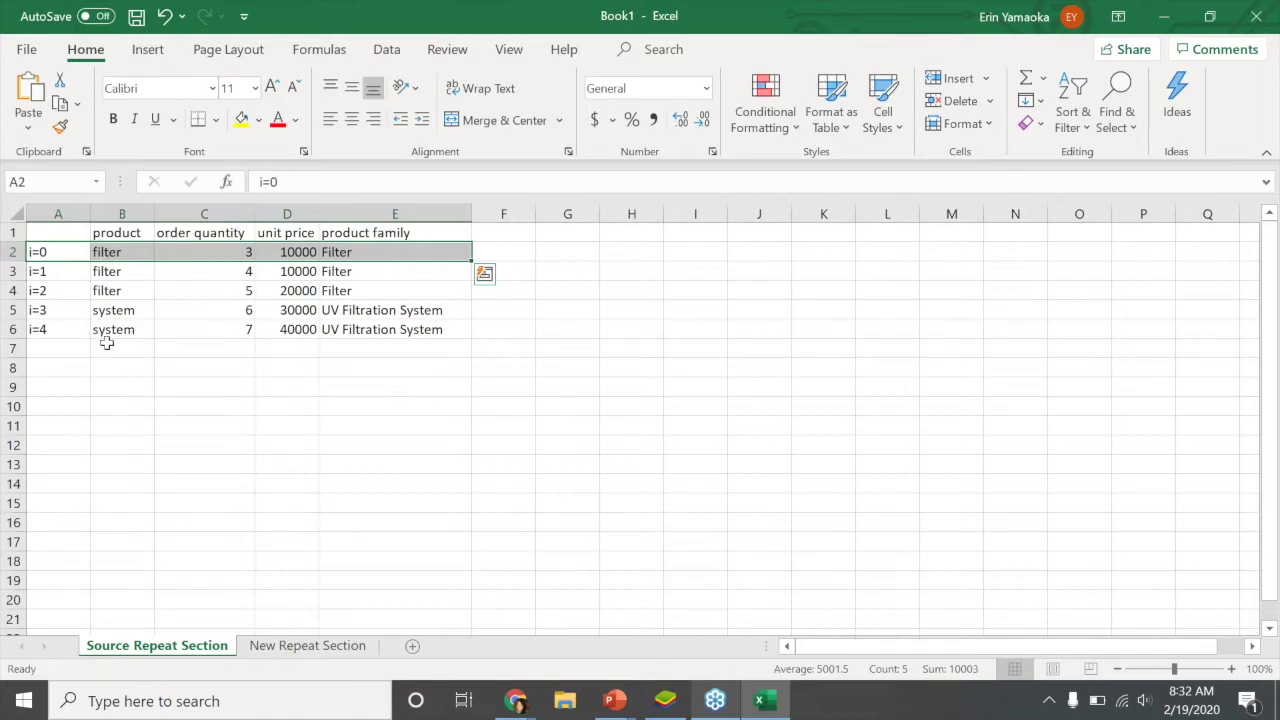
pyautogui.click(44, 251)
pyautogui.moveTo(40, 271); pyautogui.dragTo(372, 272)
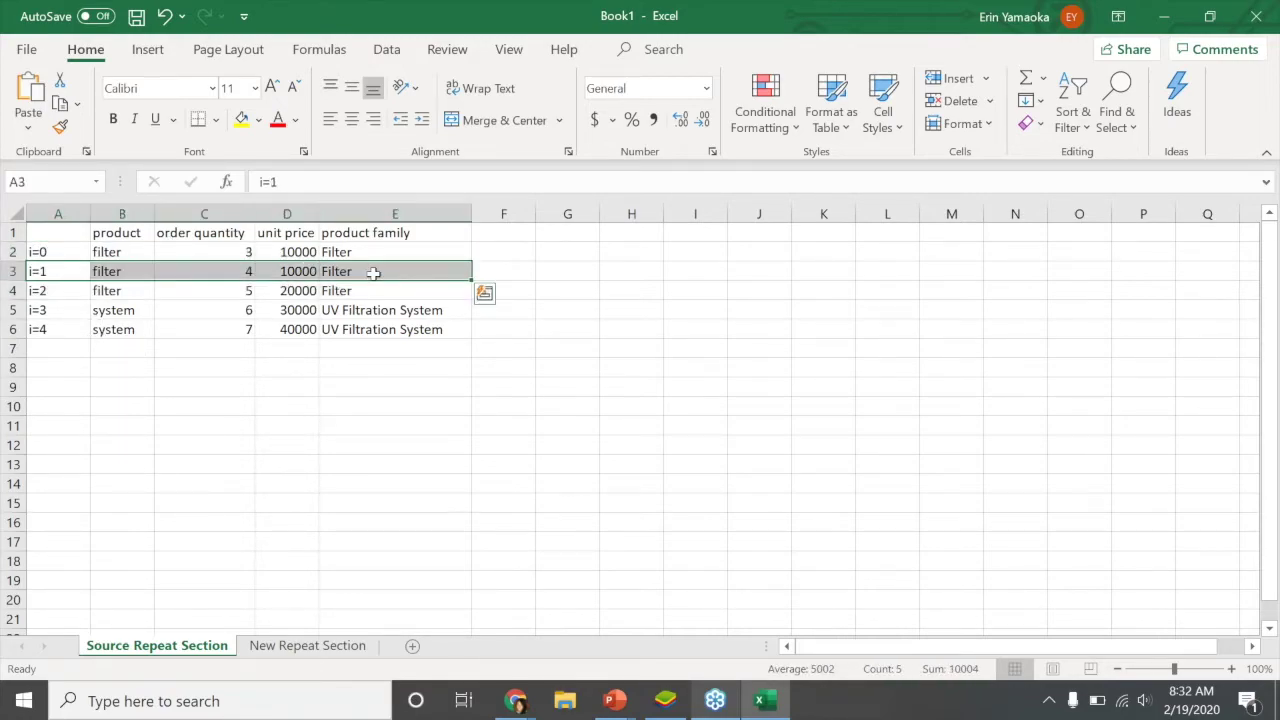
pyautogui.click(62, 274)
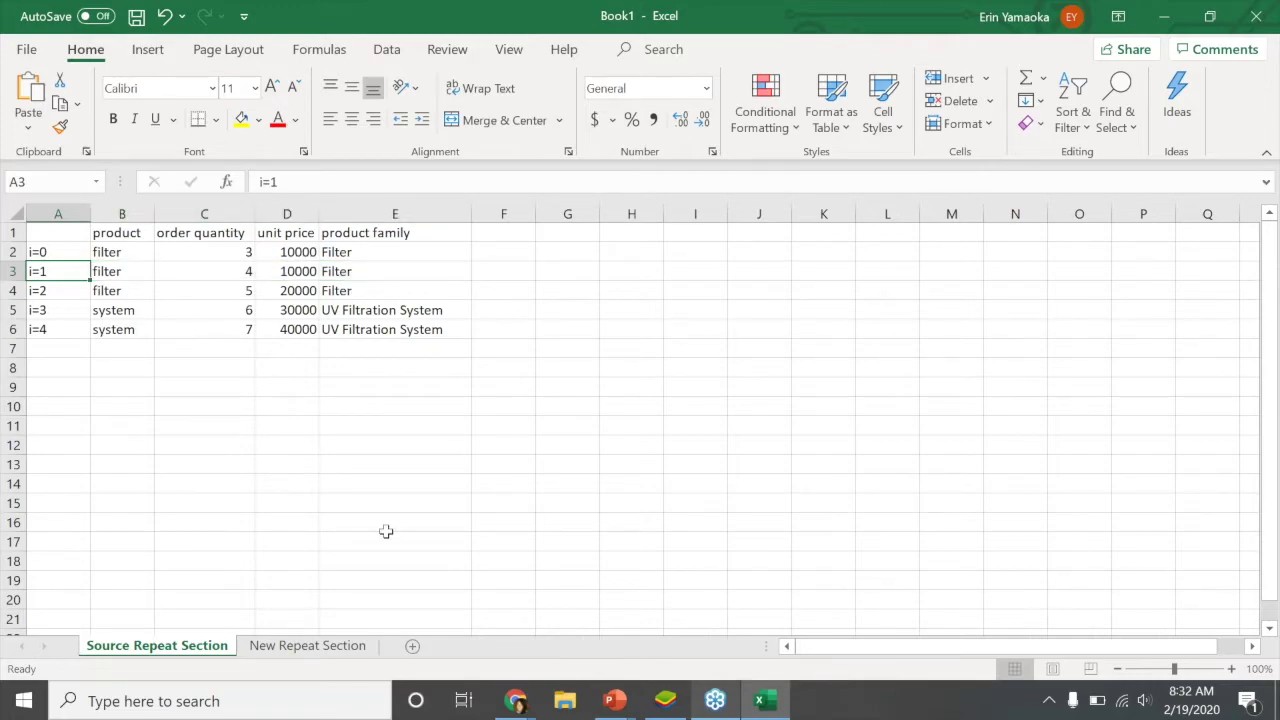
# Return to the Salesforce form and review the order_quantities section name and the [i] index in the if statement
pyautogui.hotkey('alt', 'Tab')
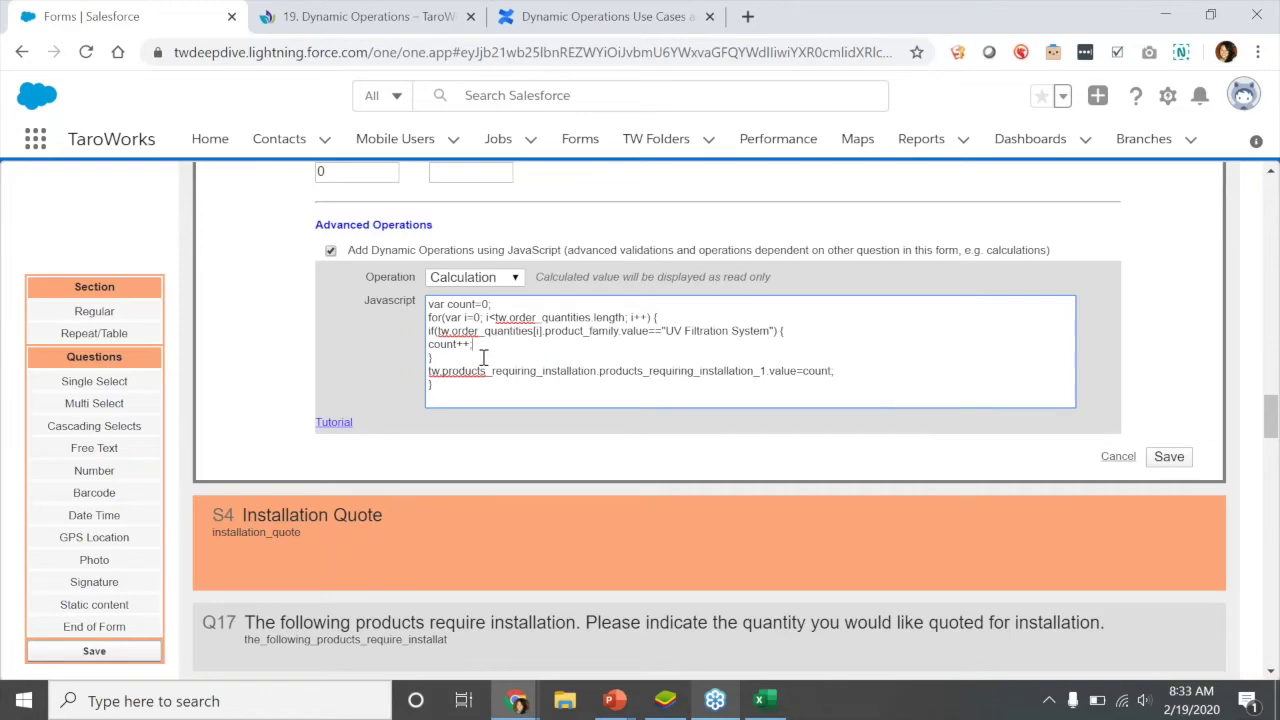
pyautogui.moveTo(478, 344); pyautogui.dragTo(432, 334)
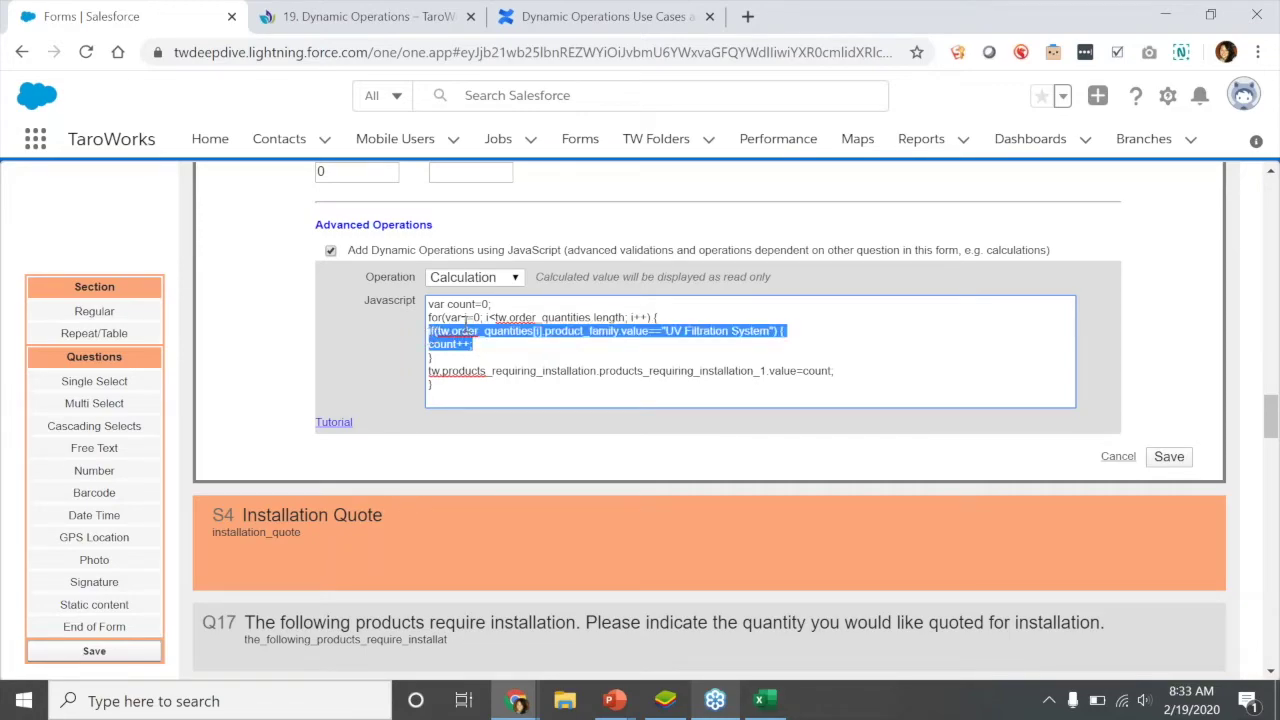
pyautogui.click(541, 344)
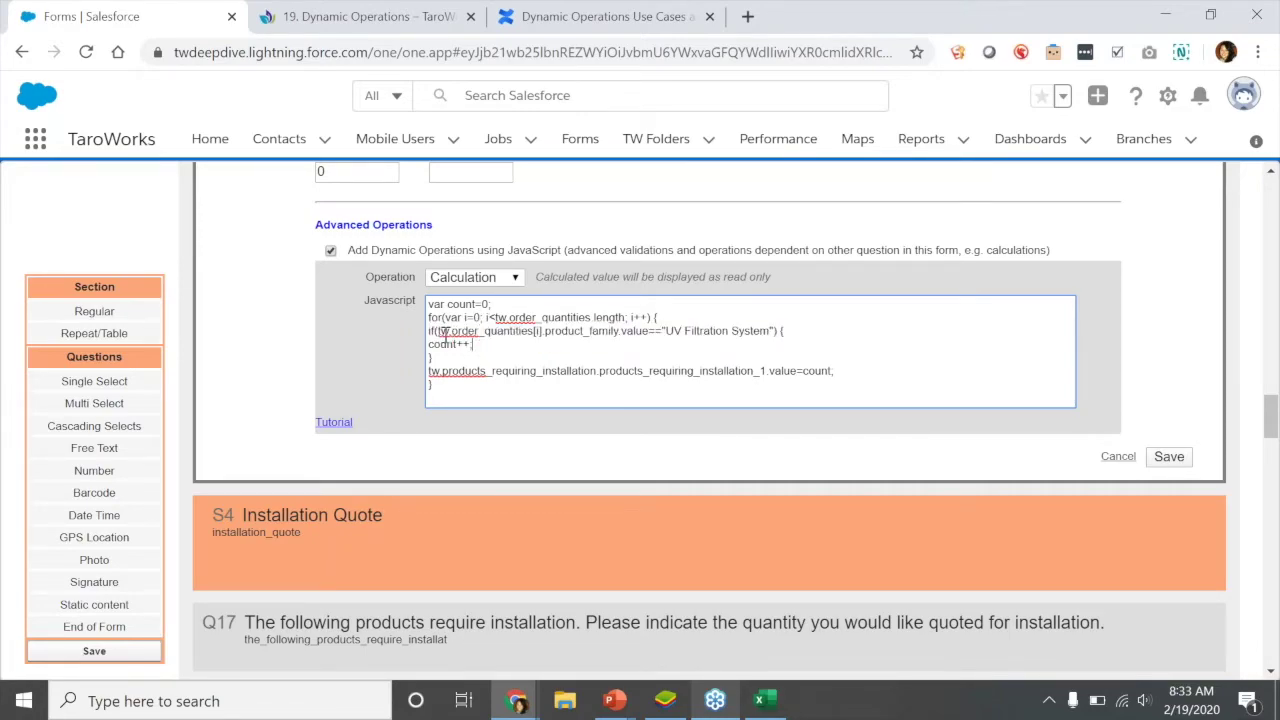
pyautogui.doubleClick(481, 333)
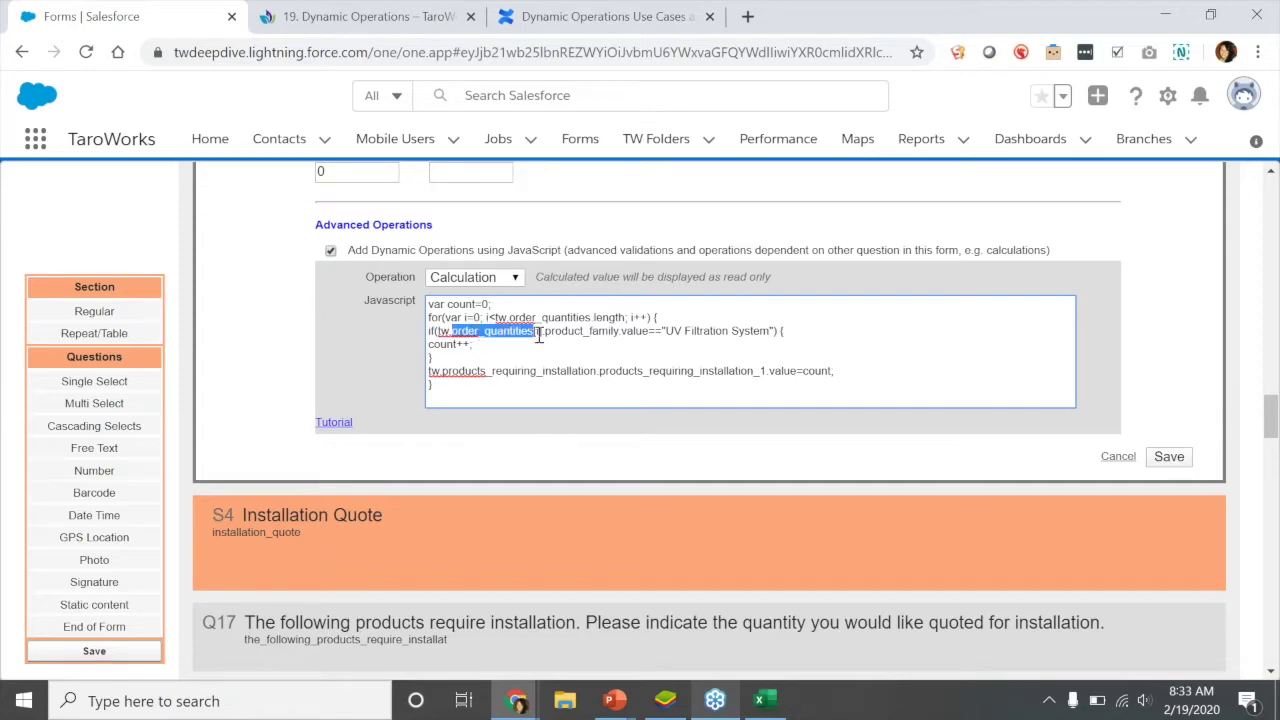
pyautogui.click(540, 332)
pyautogui.click(534, 335)
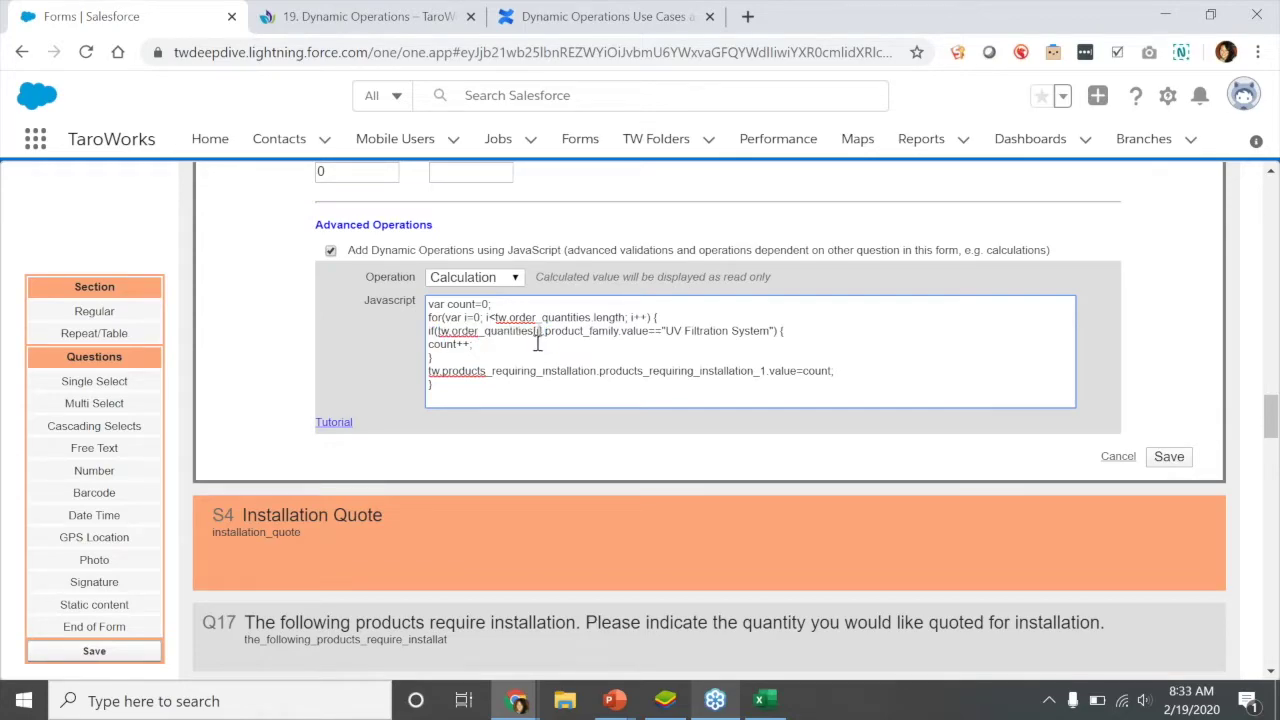
pyautogui.moveTo(532, 337); pyautogui.dragTo(543, 336)
pyautogui.press('Delete')
# Highlight the product_family question name and its value property in the if condition to review them
pyautogui.doubleClick(583, 331)
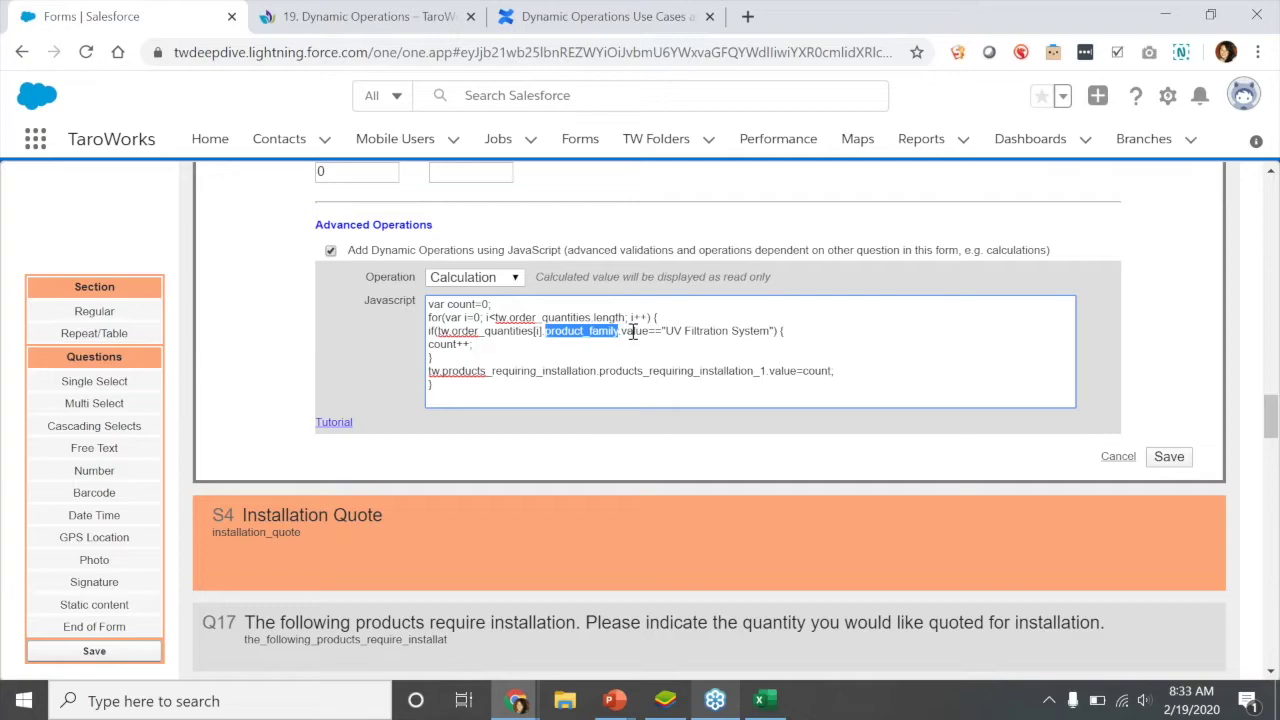
pyautogui.doubleClick(634, 332)
pyautogui.doubleClick(601, 327)
pyautogui.doubleClick(634, 331)
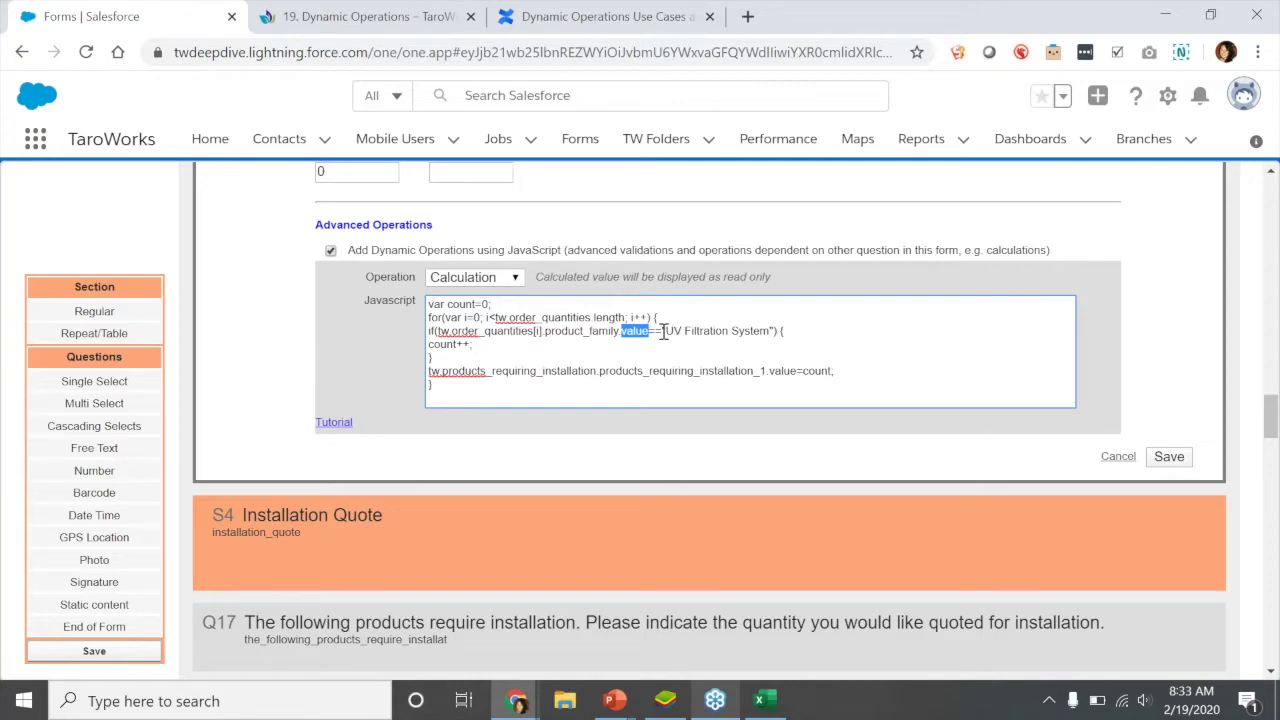
# Highlight the "UV Filtration System" comparison value in the if condition to review it
pyautogui.moveTo(662, 331); pyautogui.dragTo(774, 337)
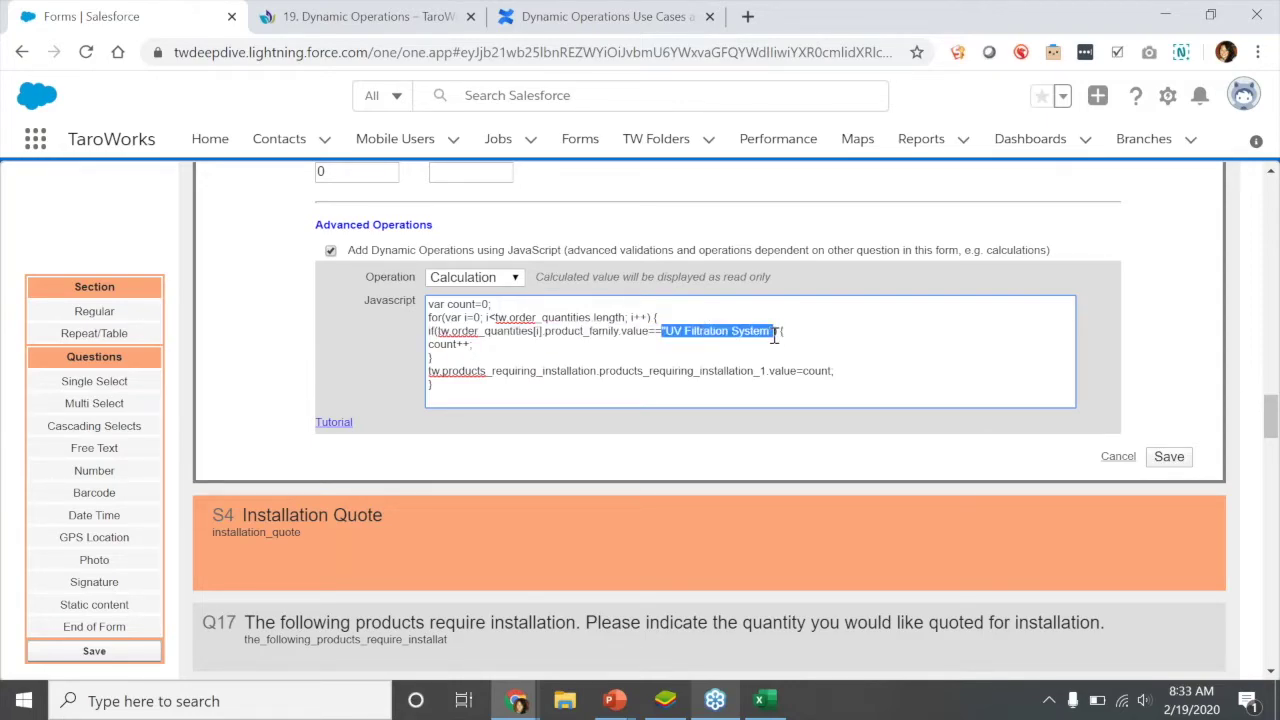
pyautogui.click(776, 335)
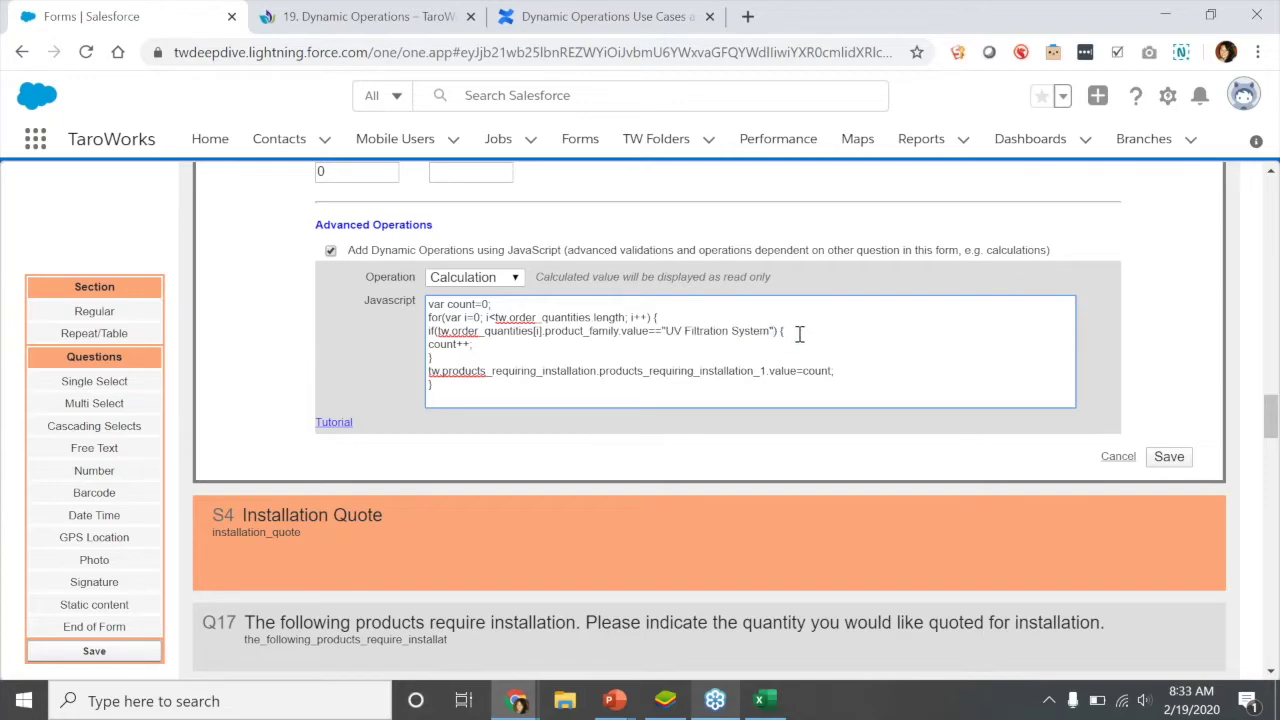
pyautogui.moveTo(789, 333); pyautogui.dragTo(790, 340)
# Rewrite the count++ statement inside the if block as count=count+1;
pyautogui.click(504, 370)
pyautogui.moveTo(483, 344); pyautogui.dragTo(456, 345)
pyautogui.write('=count+1;')
pyautogui.doubleClick(452, 344)
pyautogui.doubleClick(481, 348)
pyautogui.click(530, 341)
# Review the if condition together with its count increment, and the for loop's starting index
pyautogui.moveTo(434, 333); pyautogui.dragTo(690, 346)
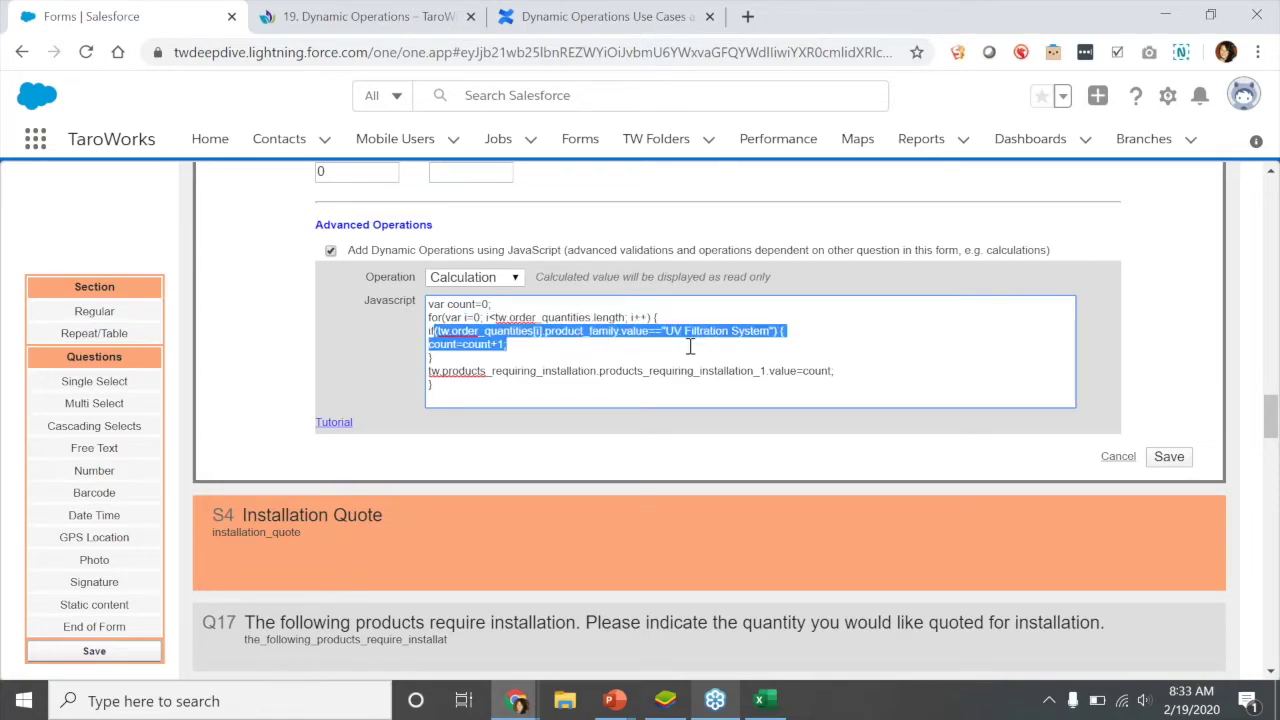
pyautogui.click(690, 346)
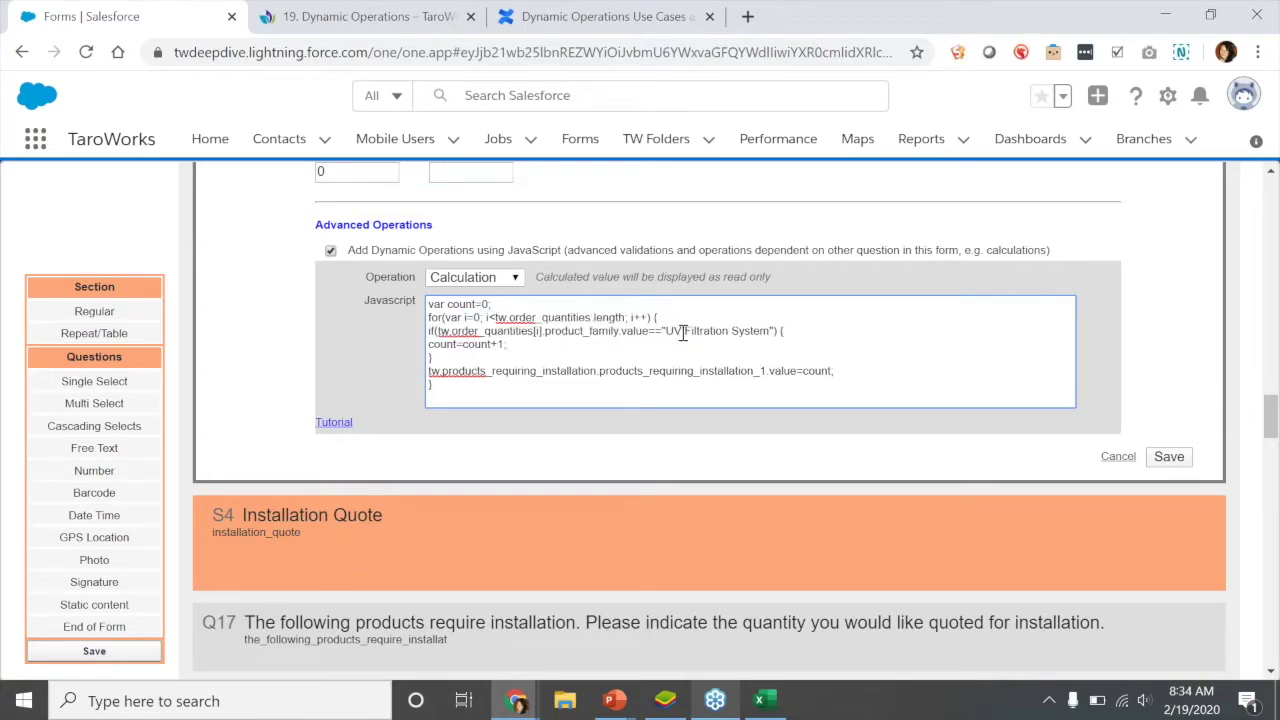
pyautogui.moveTo(510, 344); pyautogui.dragTo(426, 346)
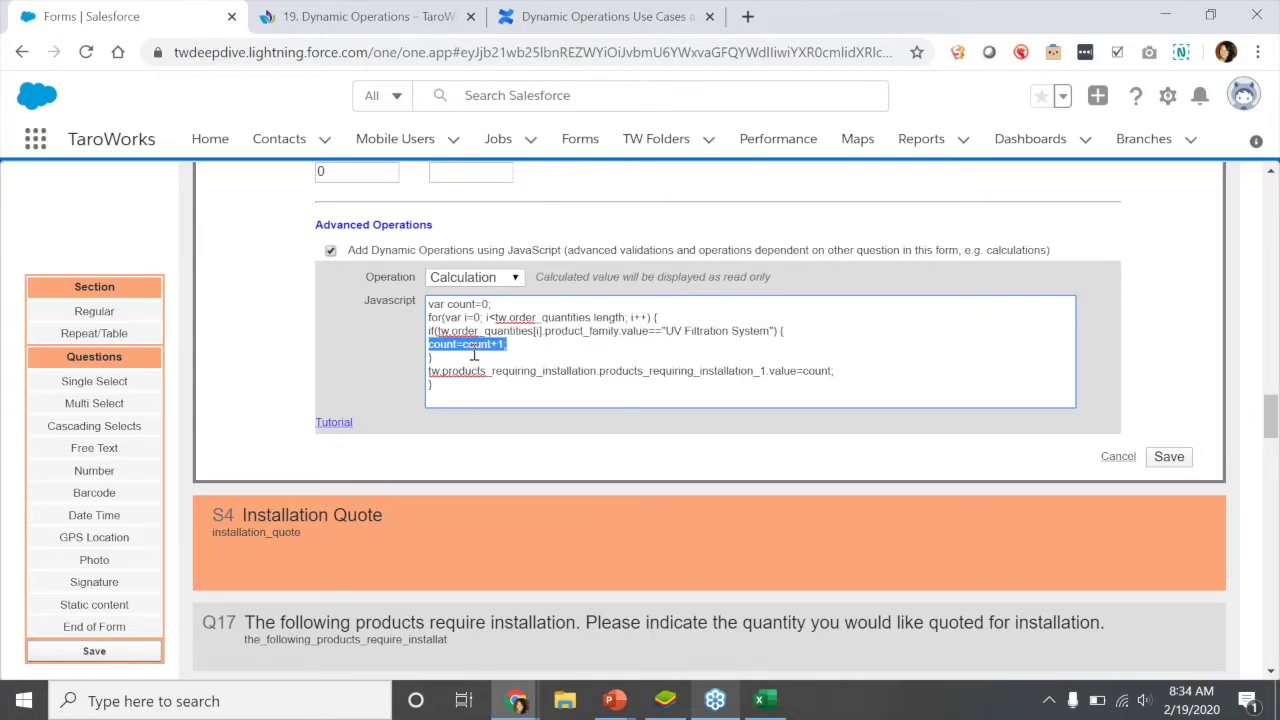
pyautogui.click(440, 358)
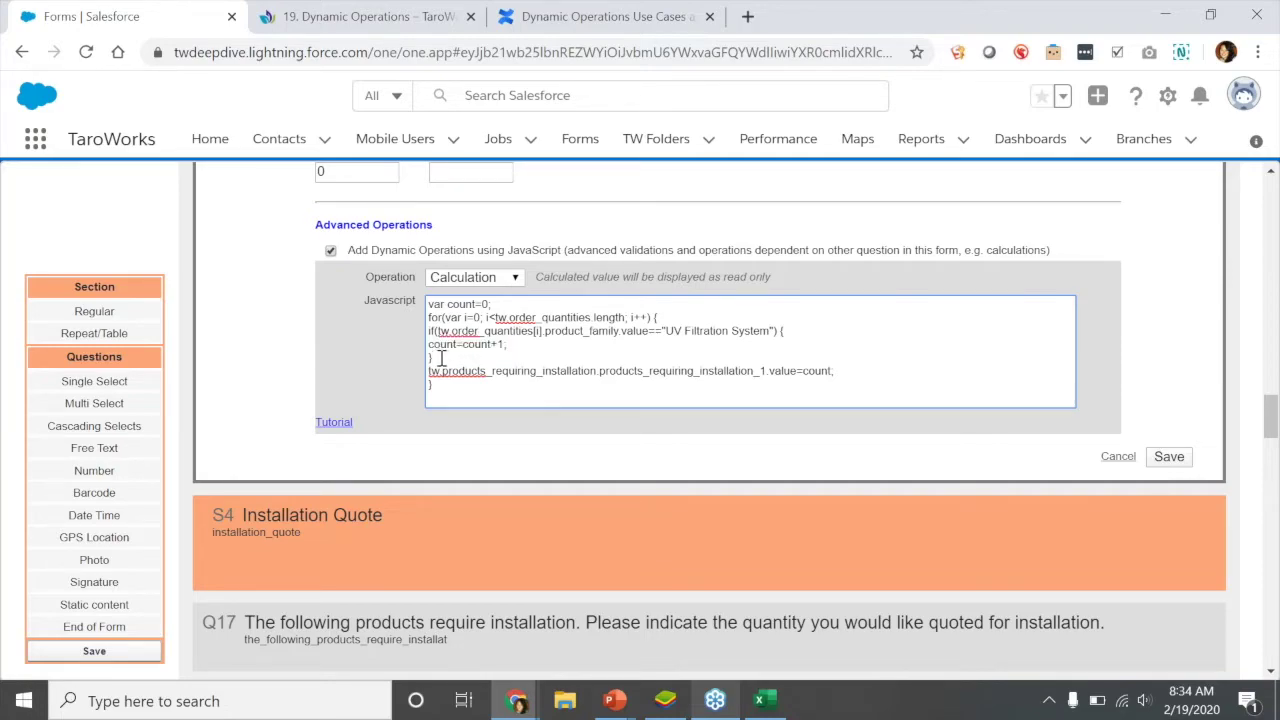
pyautogui.moveTo(452, 321); pyautogui.dragTo(477, 320)
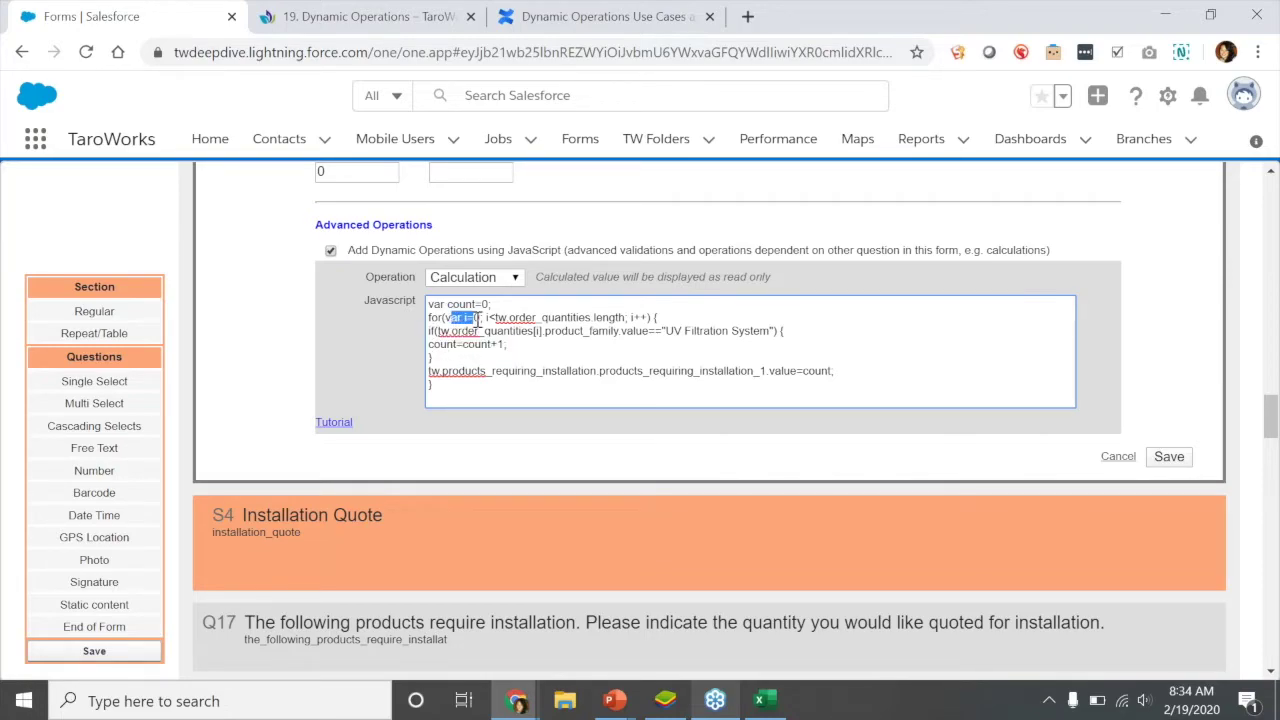
pyautogui.click(479, 320)
pyautogui.click(437, 357)
# Compare the script's products_requiring_installation.products_requiring_installation_1.value=count line with the S3 section name and the question name
pyautogui.tripleClick(464, 373)
pyautogui.click(477, 387)
pyautogui.scroll(4, 440, 385)
pyautogui.moveTo(489, 380); pyautogui.dragTo(308, 378)
pyautogui.moveTo(556, 438); pyautogui.dragTo(310, 428)
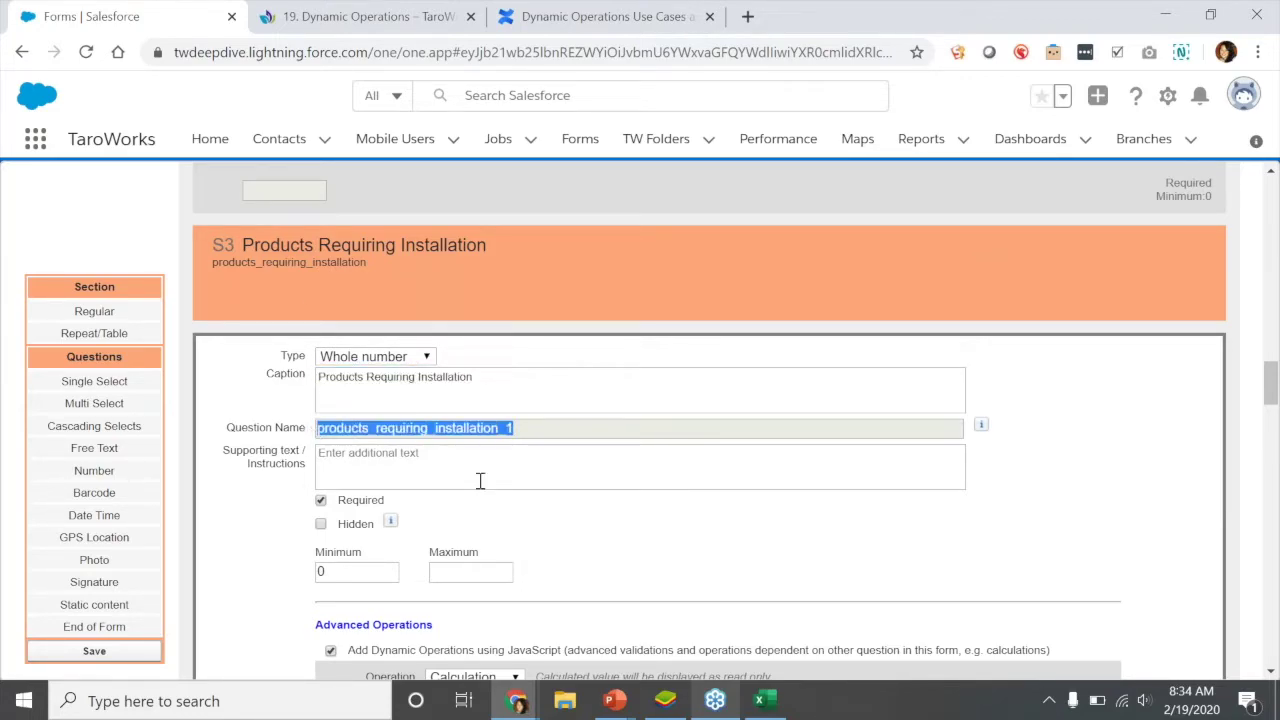
pyautogui.doubleClick(303, 265)
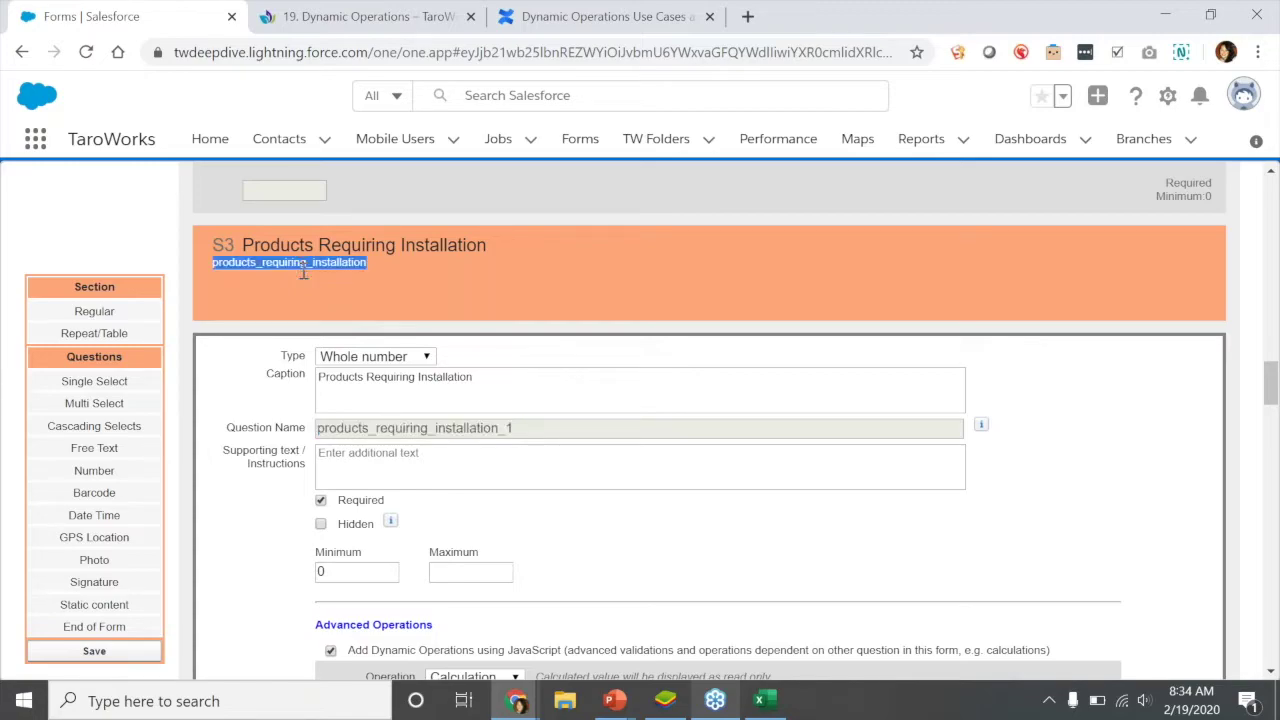
pyautogui.doubleClick(397, 428)
pyautogui.scroll(-3, 650, 562)
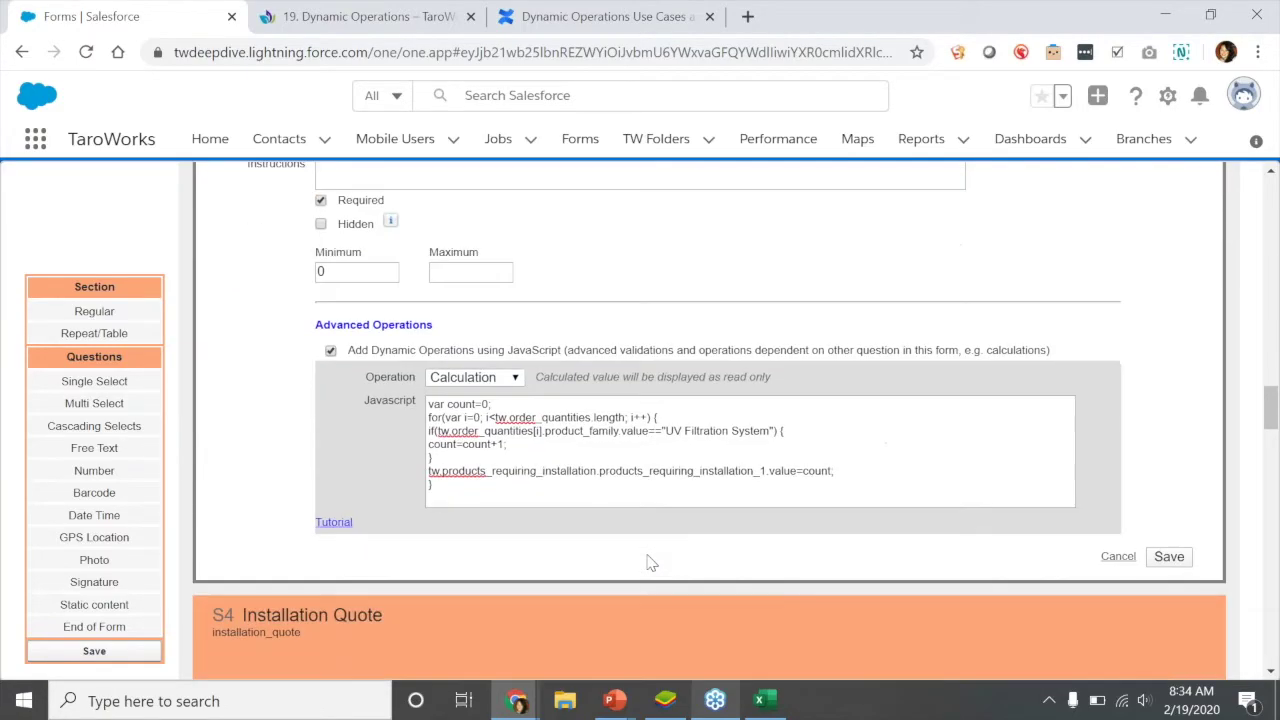
pyautogui.moveTo(830, 474); pyautogui.dragTo(805, 476)
pyautogui.click(886, 464)
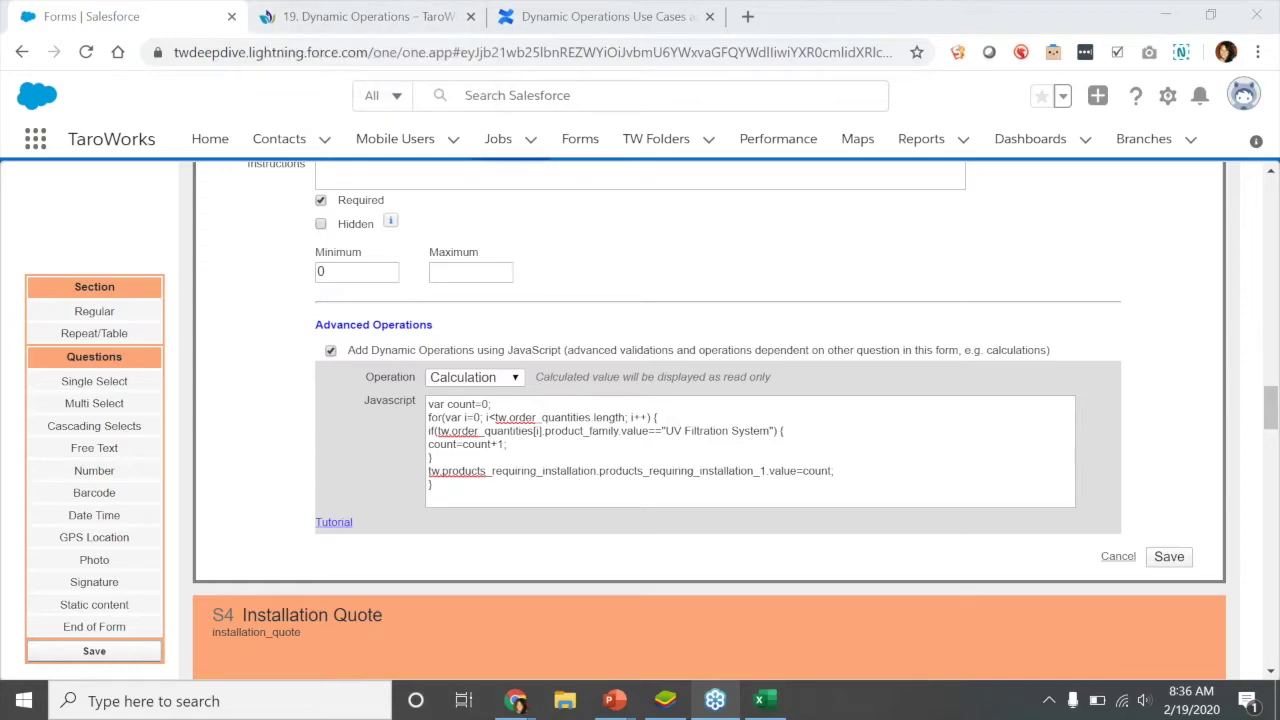
# Look through the Dynamic Operations help article's setup steps and calculation examples, and return to the Salesforce form
pyautogui.hotkey('ctrl', 'Tab')
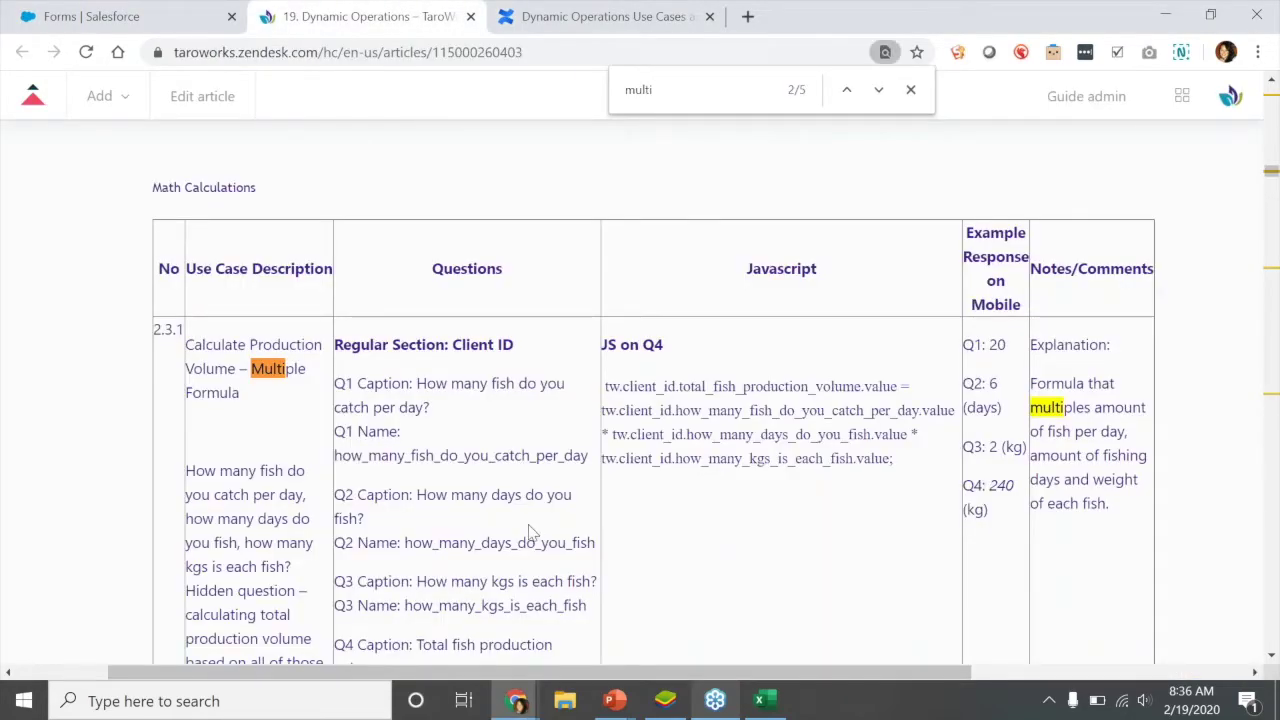
pyautogui.scroll(15, 530, 533)
pyautogui.scroll(5, 530, 533)
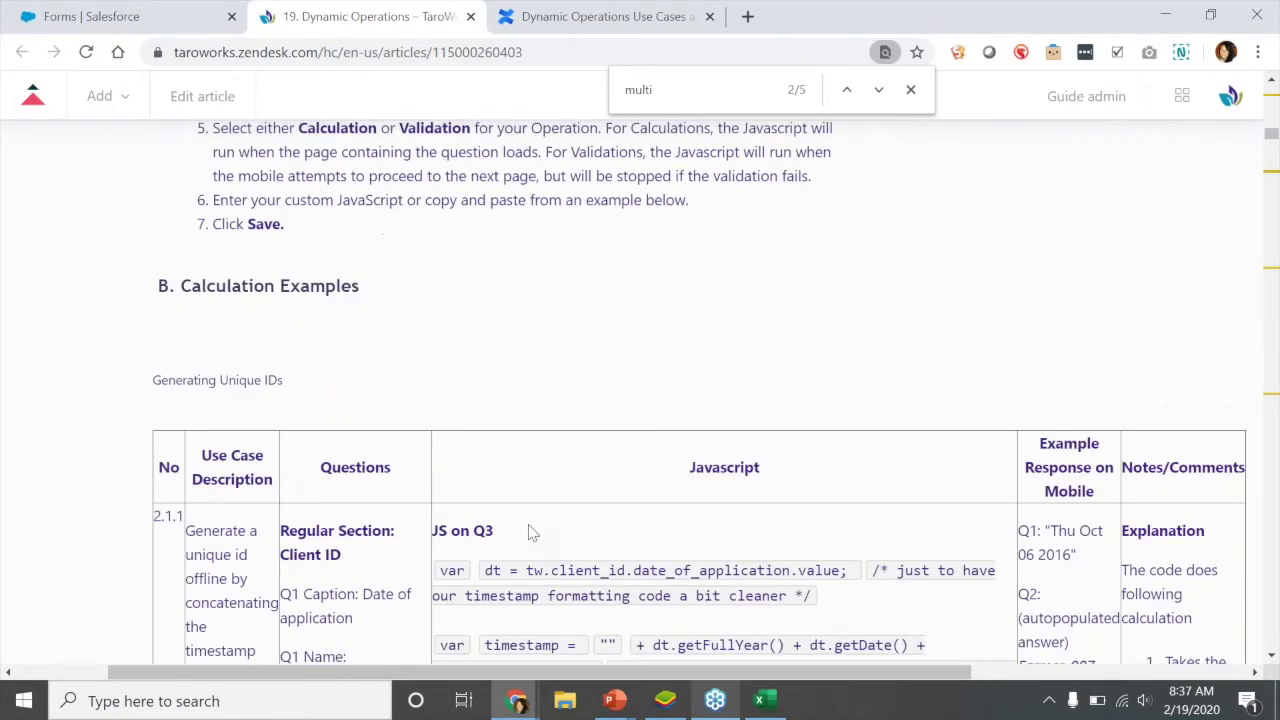
pyautogui.scroll(3, 530, 533)
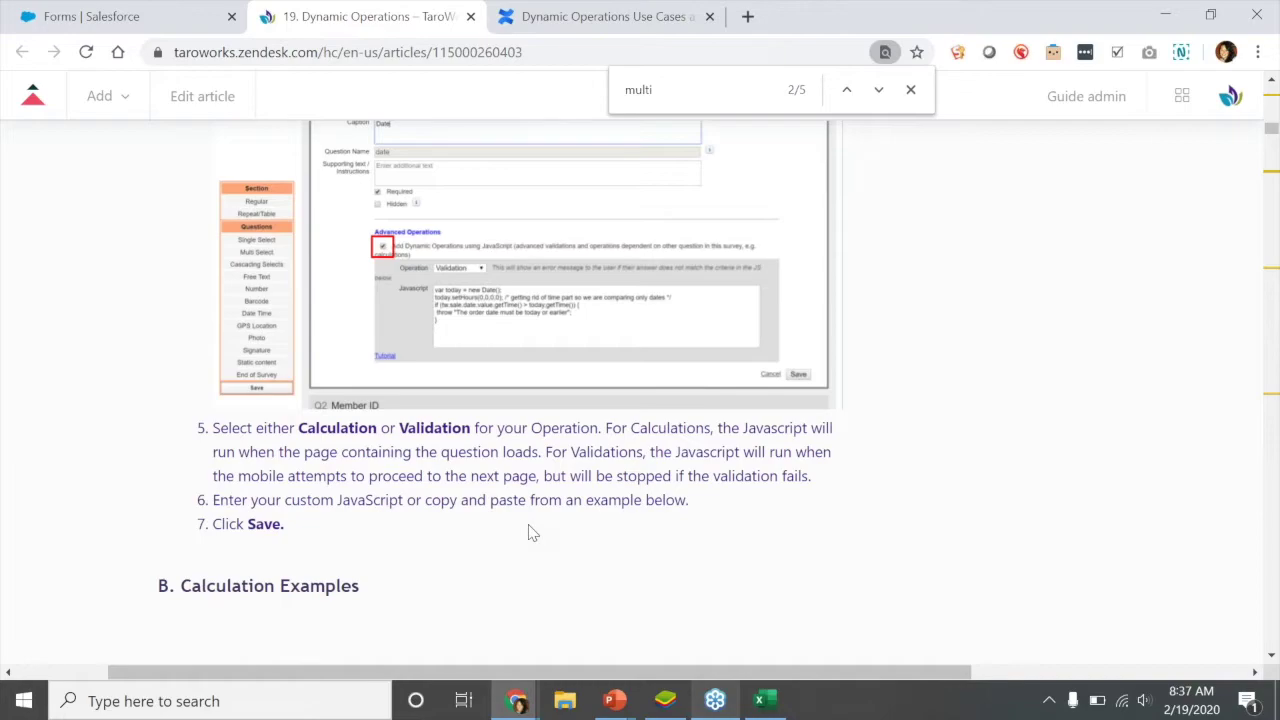
pyautogui.click(80, 14)
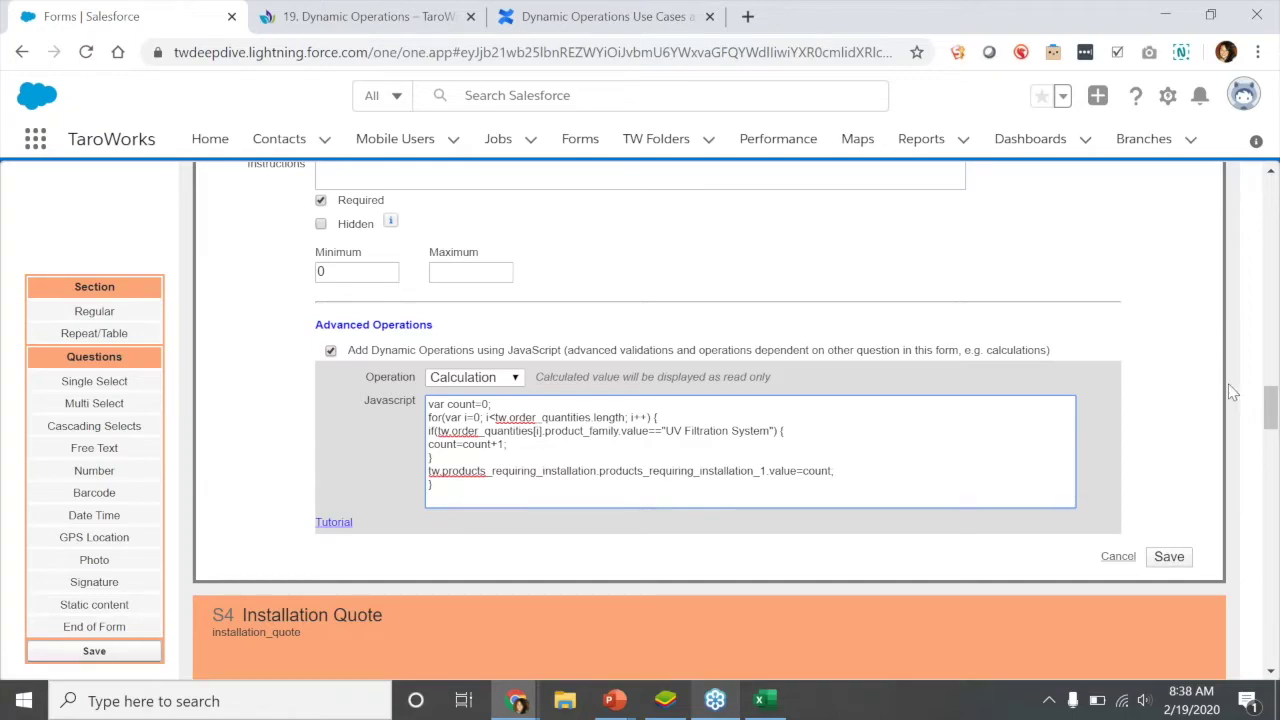
# Close the Products Requiring Installation question without saving and review Q16 alongside the installation quote sections below it
pyautogui.click(1119, 558)
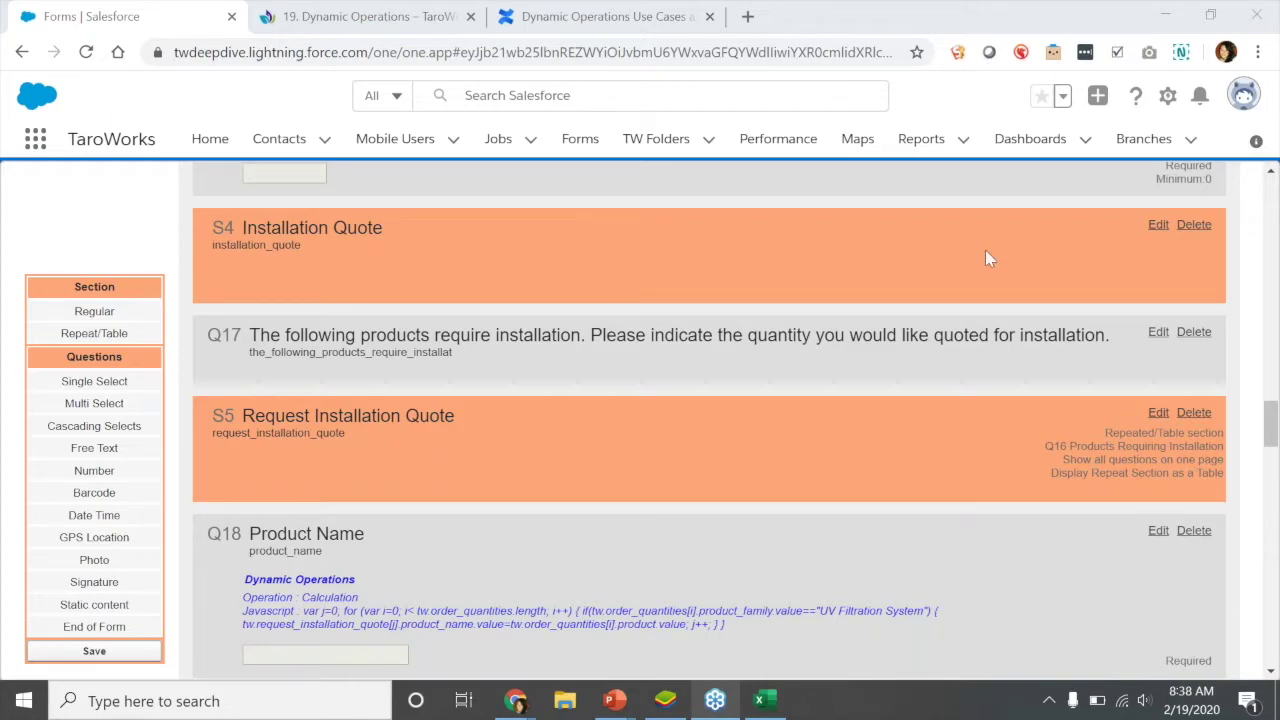
pyautogui.scroll(-1, 630, 406)
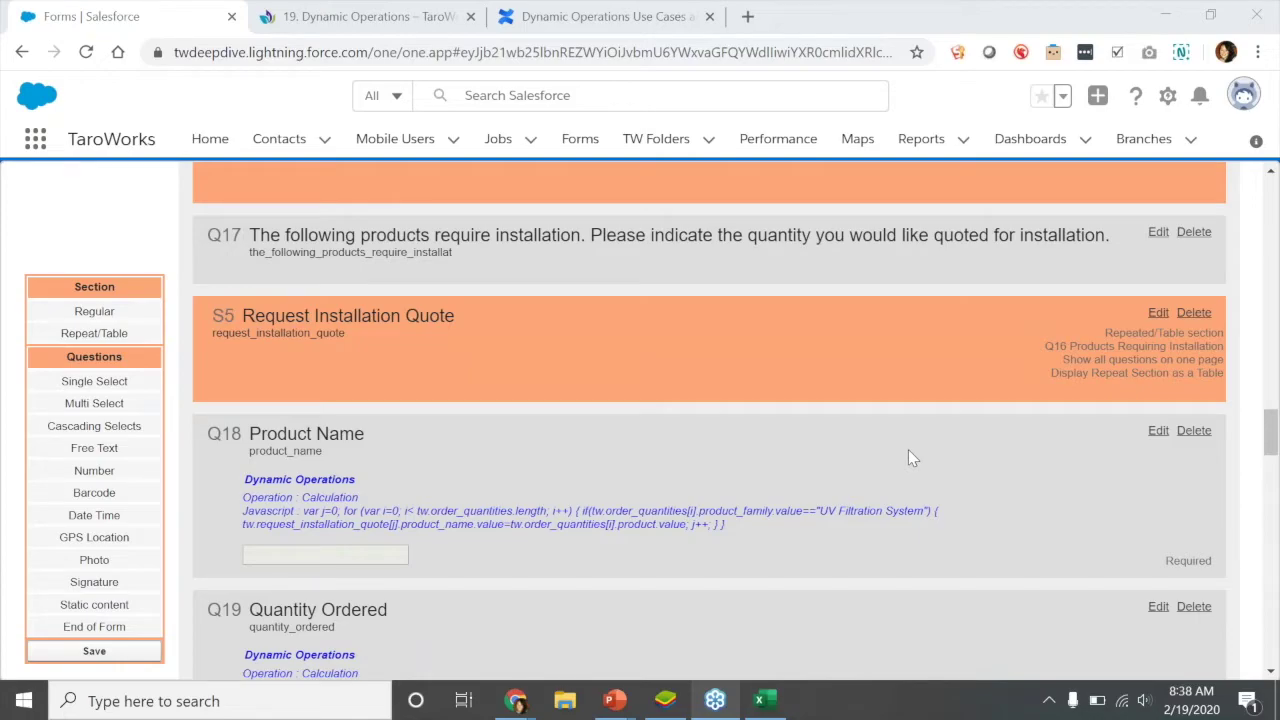
pyautogui.scroll(4, 908, 450)
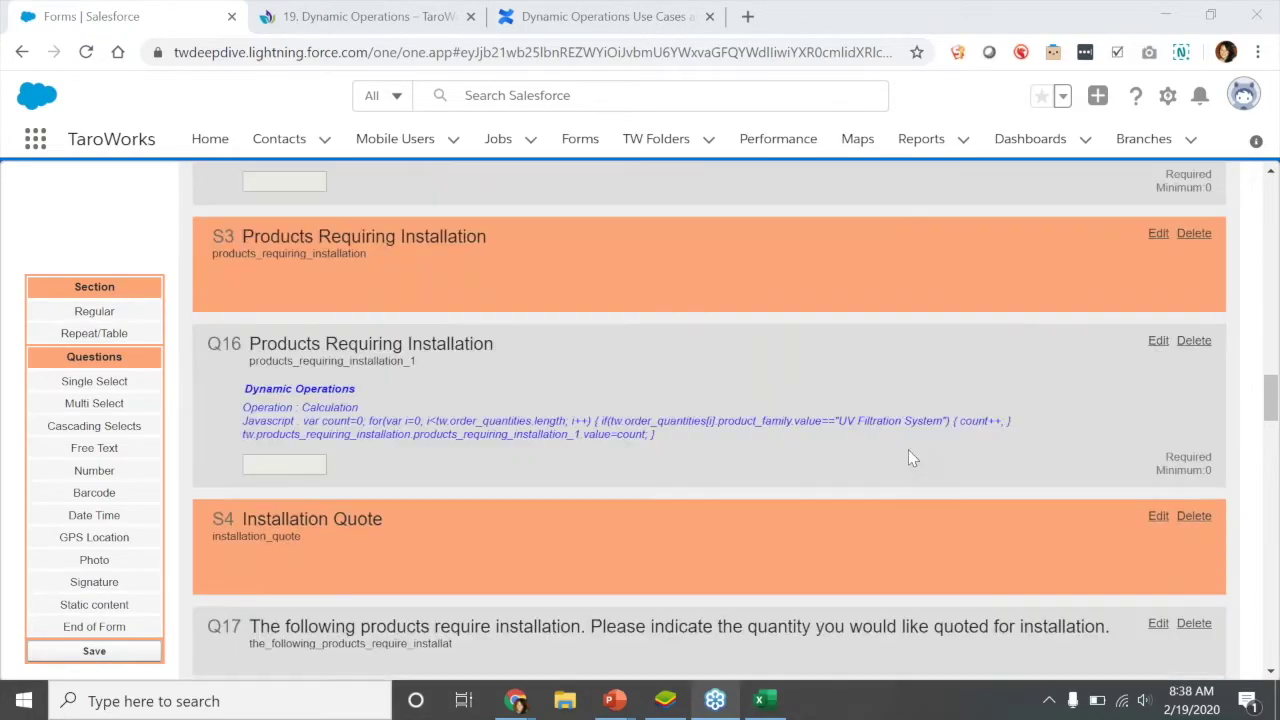
pyautogui.scroll(-4, 908, 451)
pyautogui.scroll(4, 908, 451)
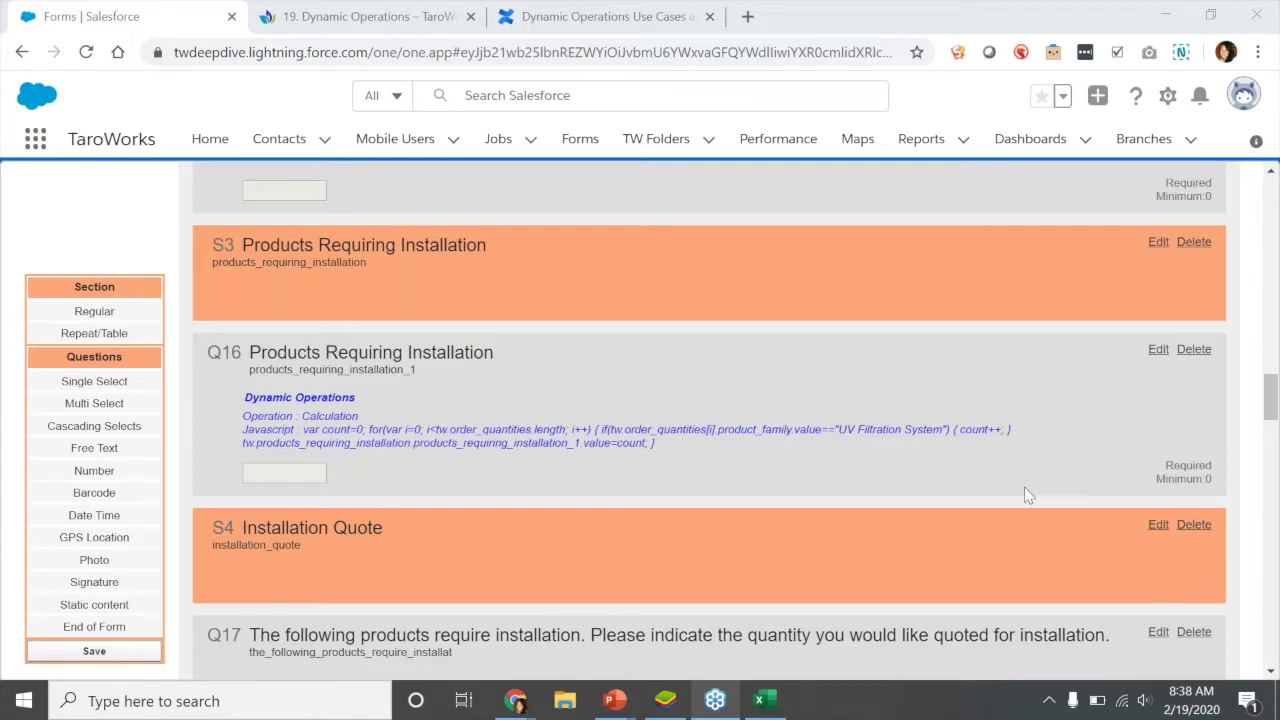
pyautogui.scroll(-1, 1024, 487)
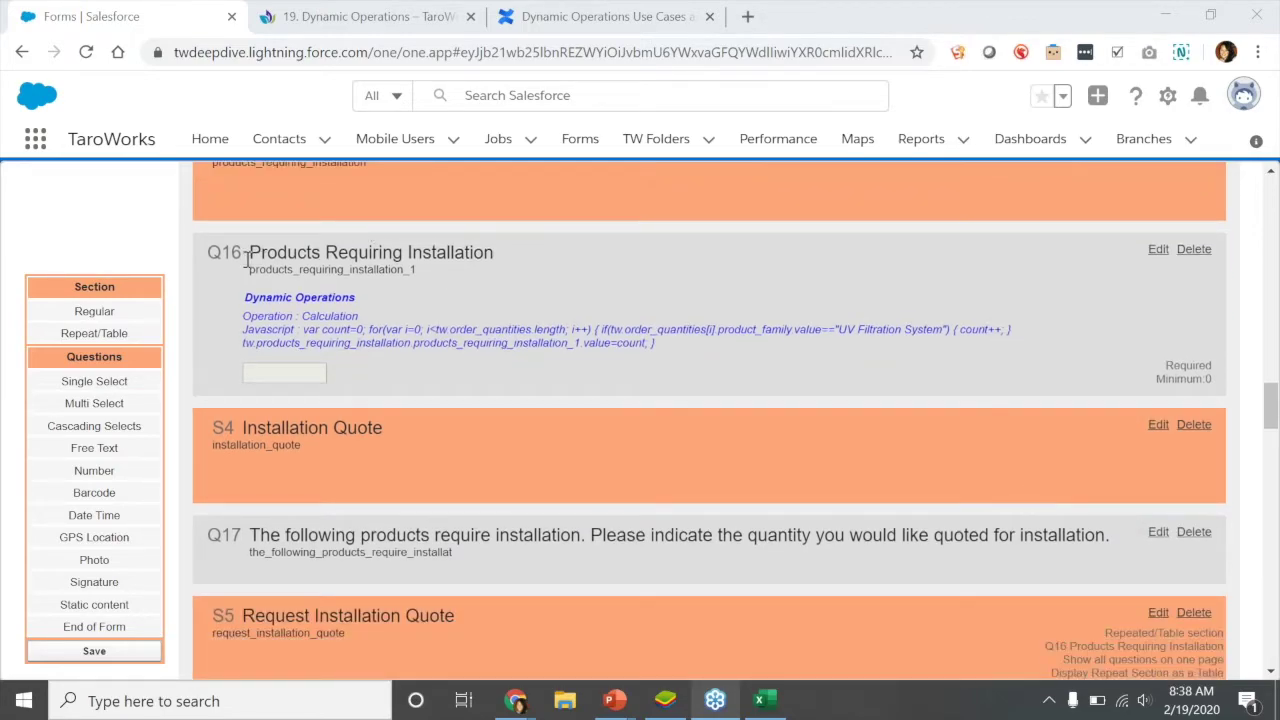
pyautogui.moveTo(495, 253); pyautogui.dragTo(249, 253)
pyautogui.click(766, 343)
# Inspect the Request Installation Quote section's title and its repeat times based on Q16 Products Requiring Installation, closing the settings without saving
pyautogui.scroll(-4, 775, 355)
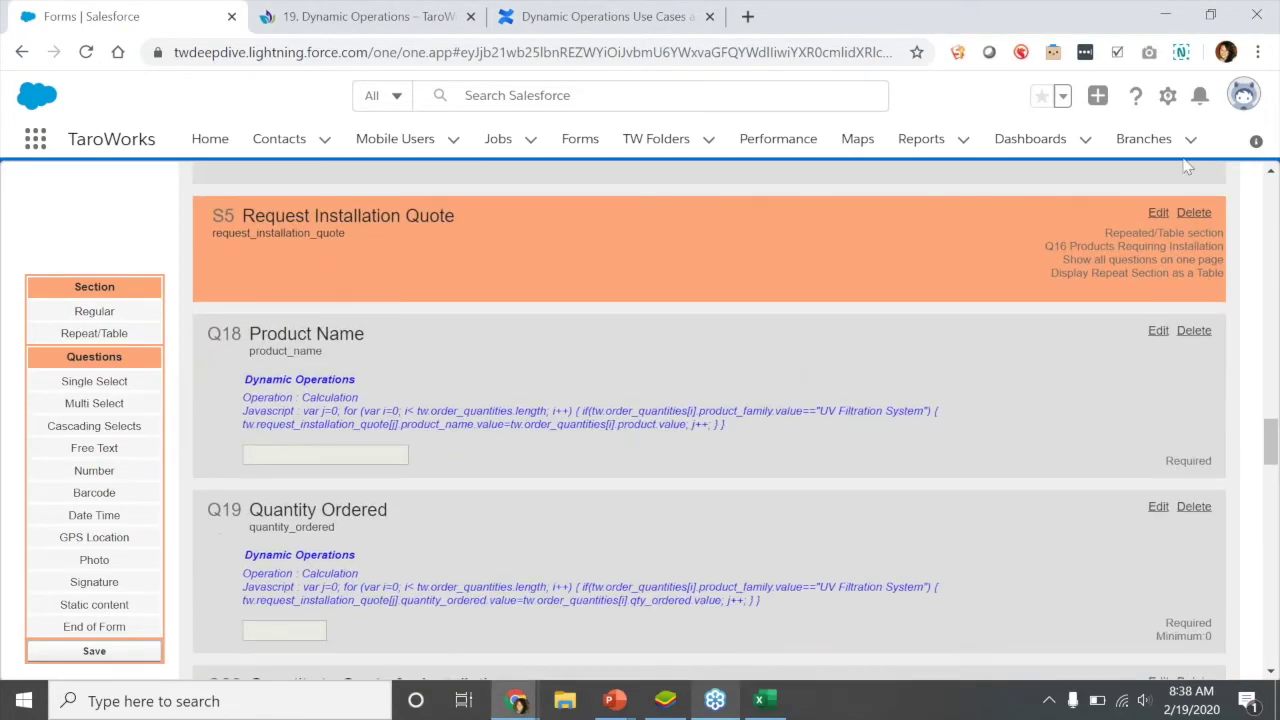
pyautogui.click(1158, 212)
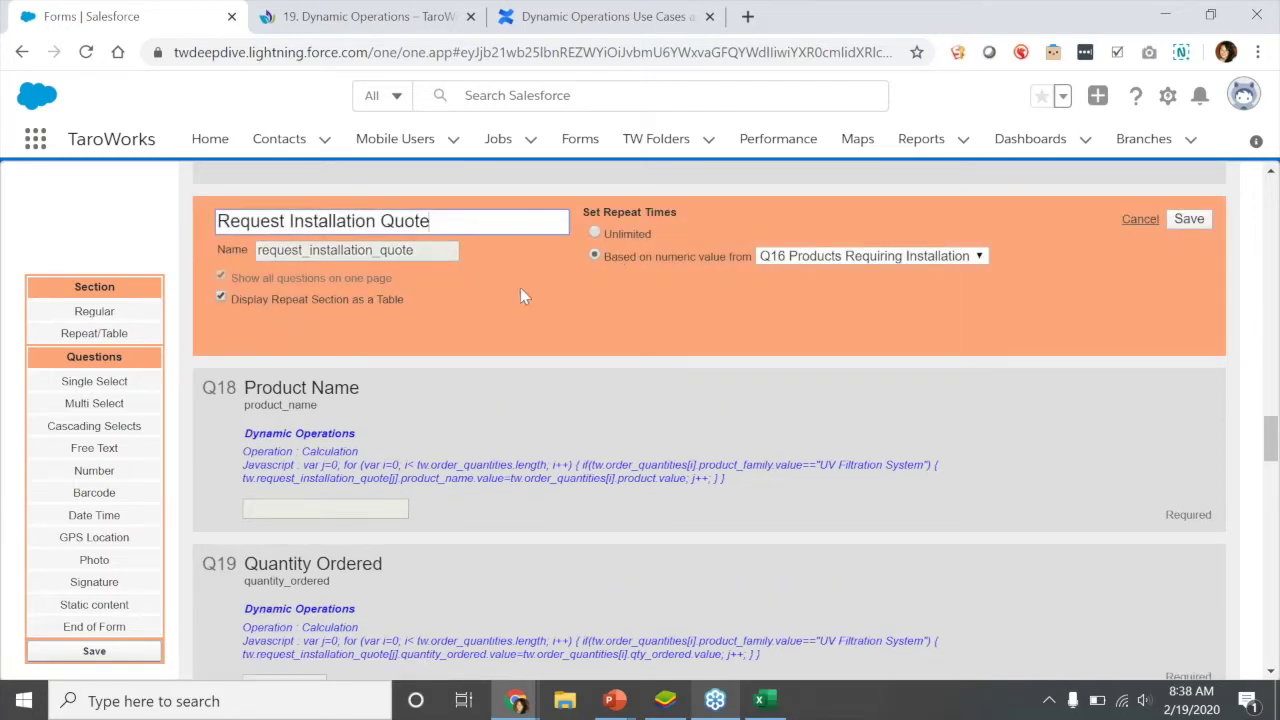
pyautogui.moveTo(477, 220); pyautogui.dragTo(214, 221)
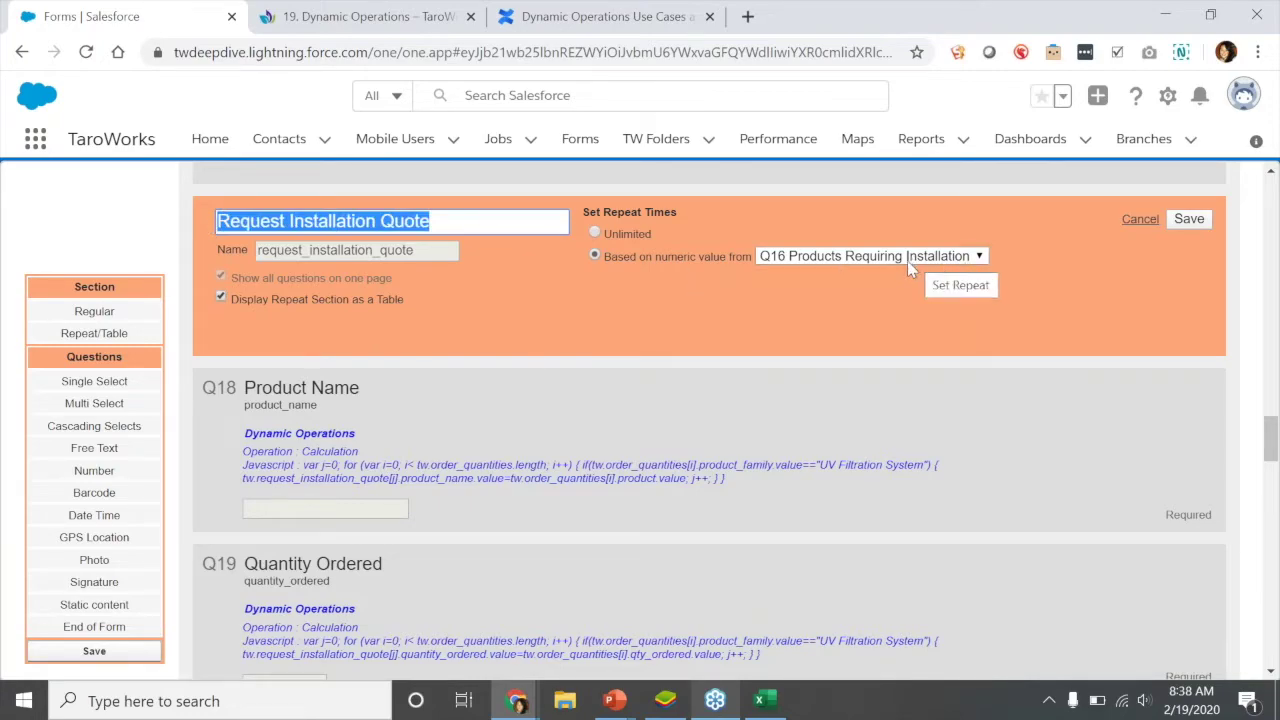
pyautogui.click(1066, 263)
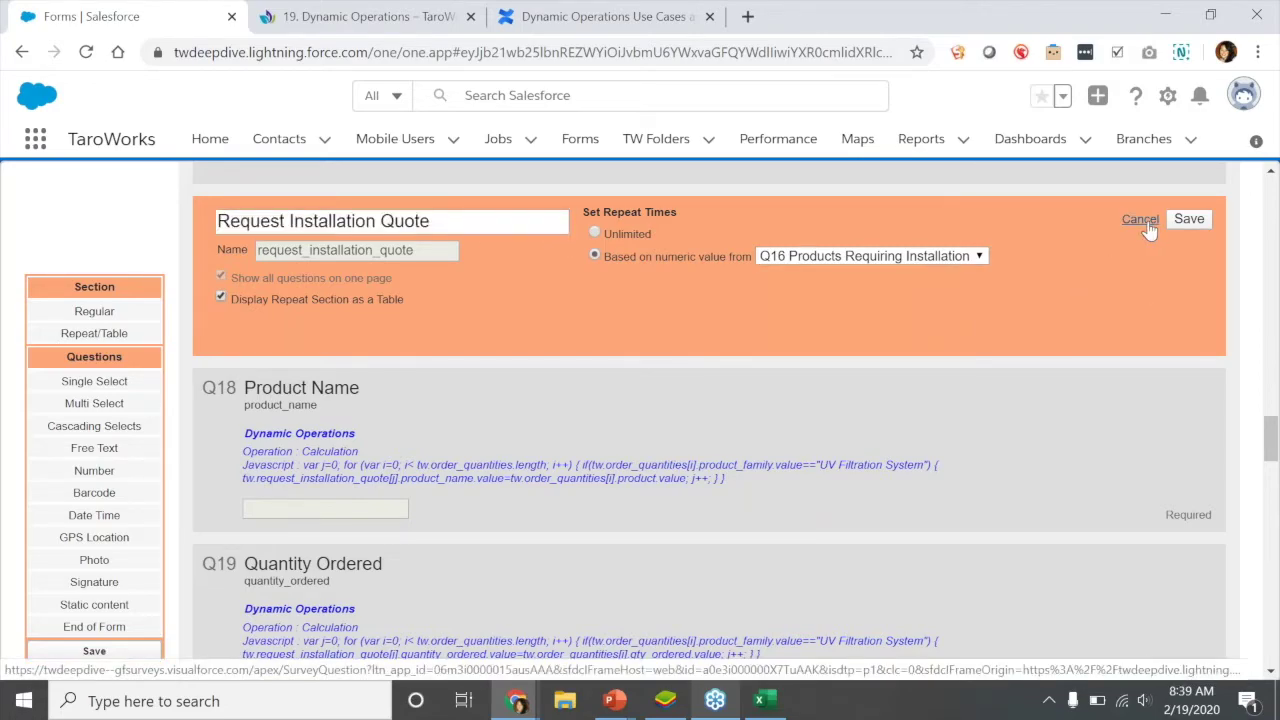
pyautogui.click(1146, 224)
pyautogui.scroll(5, 872, 395)
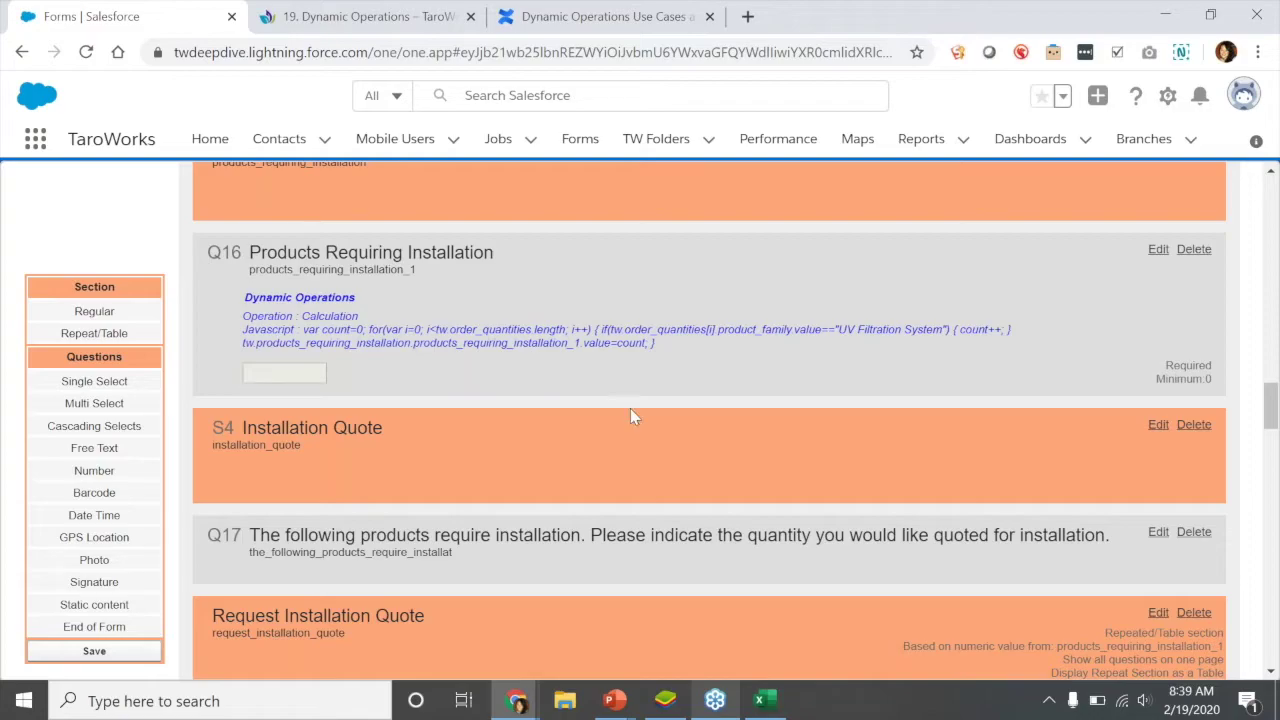
pyautogui.scroll(-3, 630, 416)
pyautogui.click(1158, 413)
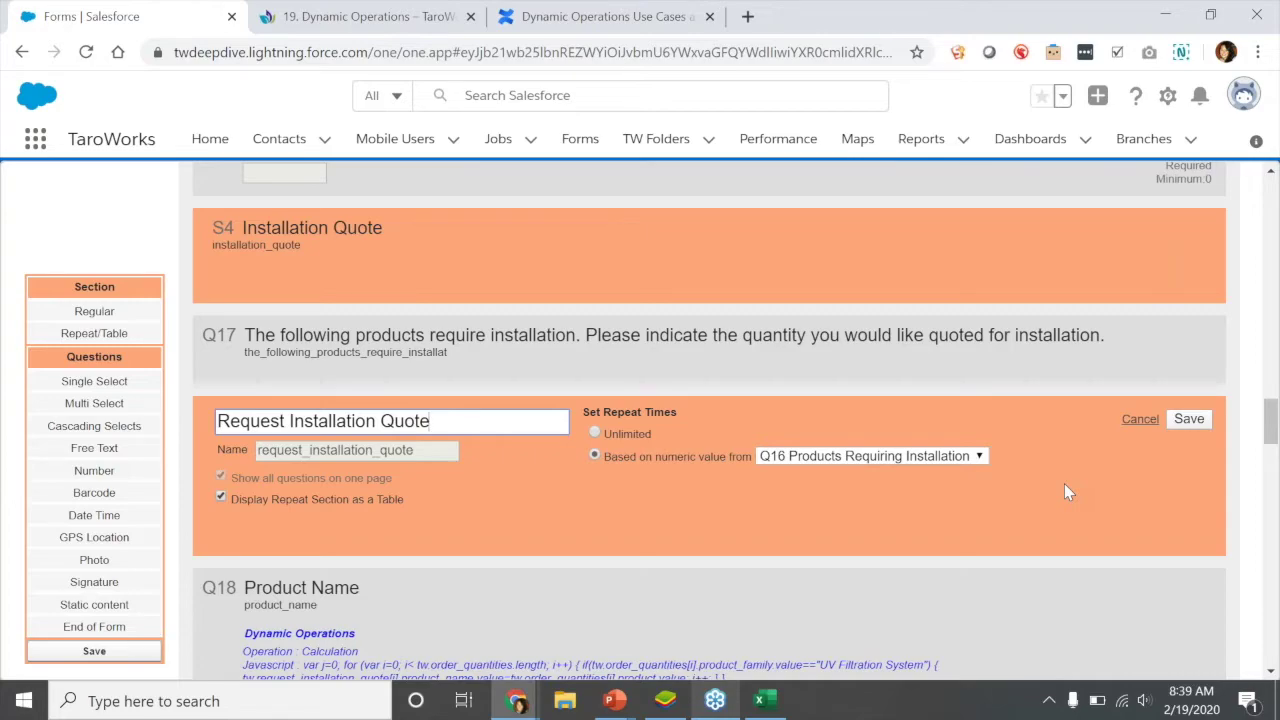
pyautogui.click(1141, 420)
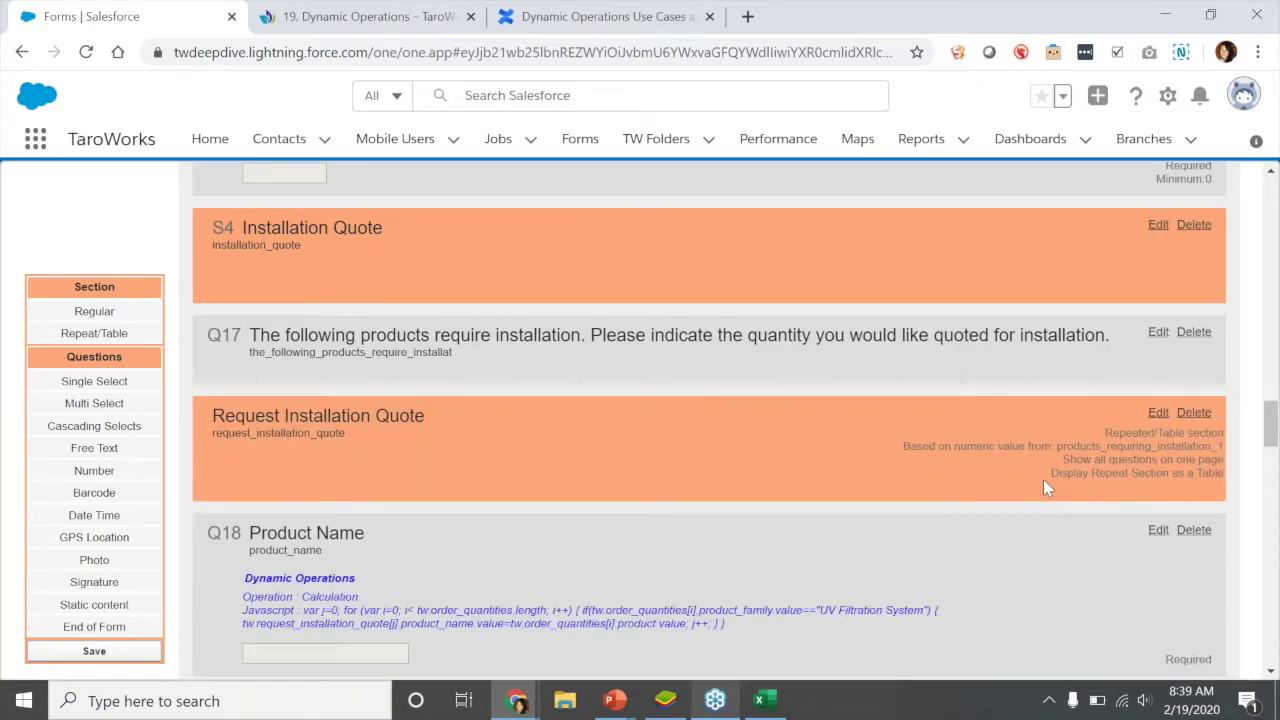
# Open the Q18 Product Name question for editing and review its Calculation JavaScript with the i and j indexes
pyautogui.scroll(-2, 1043, 479)
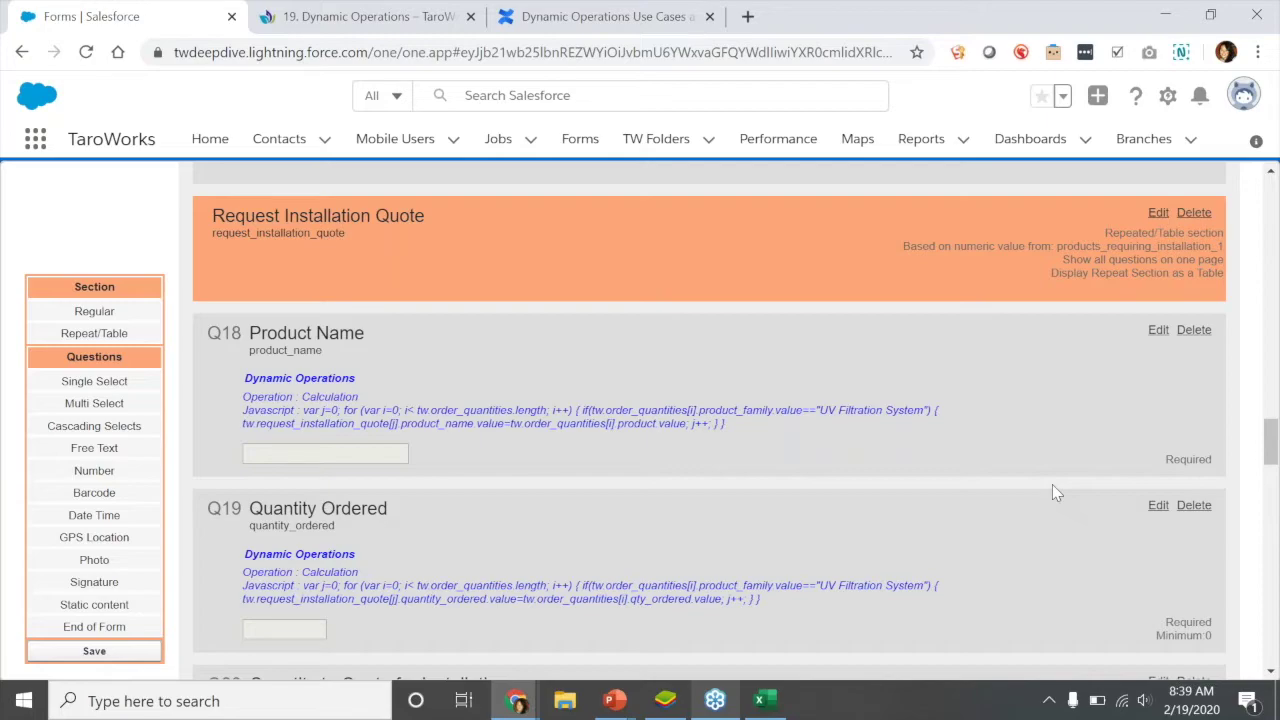
pyautogui.scroll(3, 1054, 484)
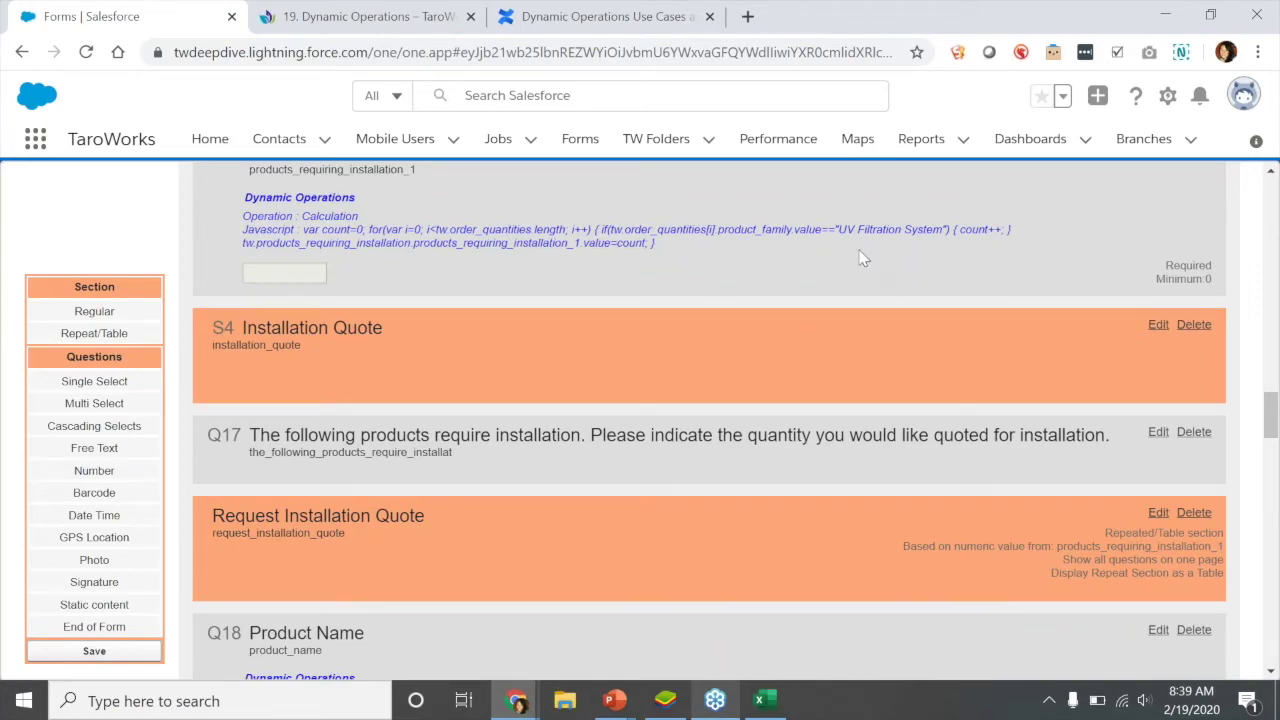
pyautogui.scroll(-2, 929, 466)
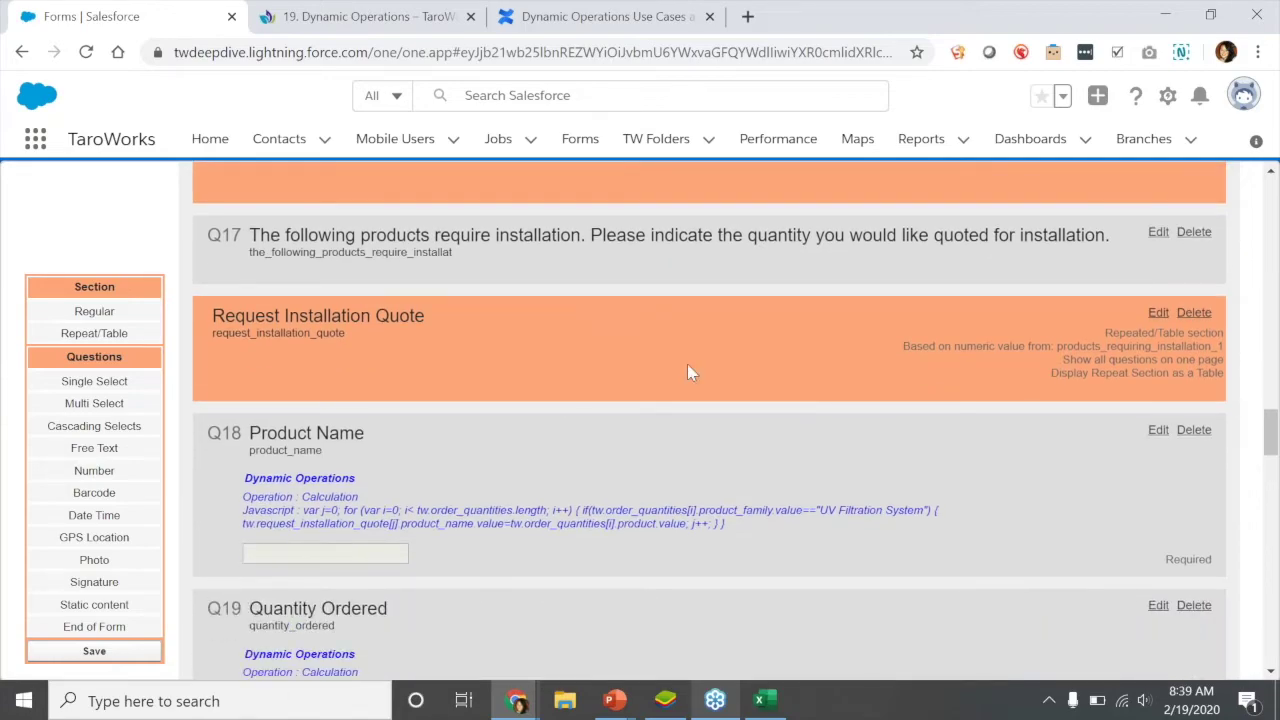
pyautogui.scroll(-1, 646, 551)
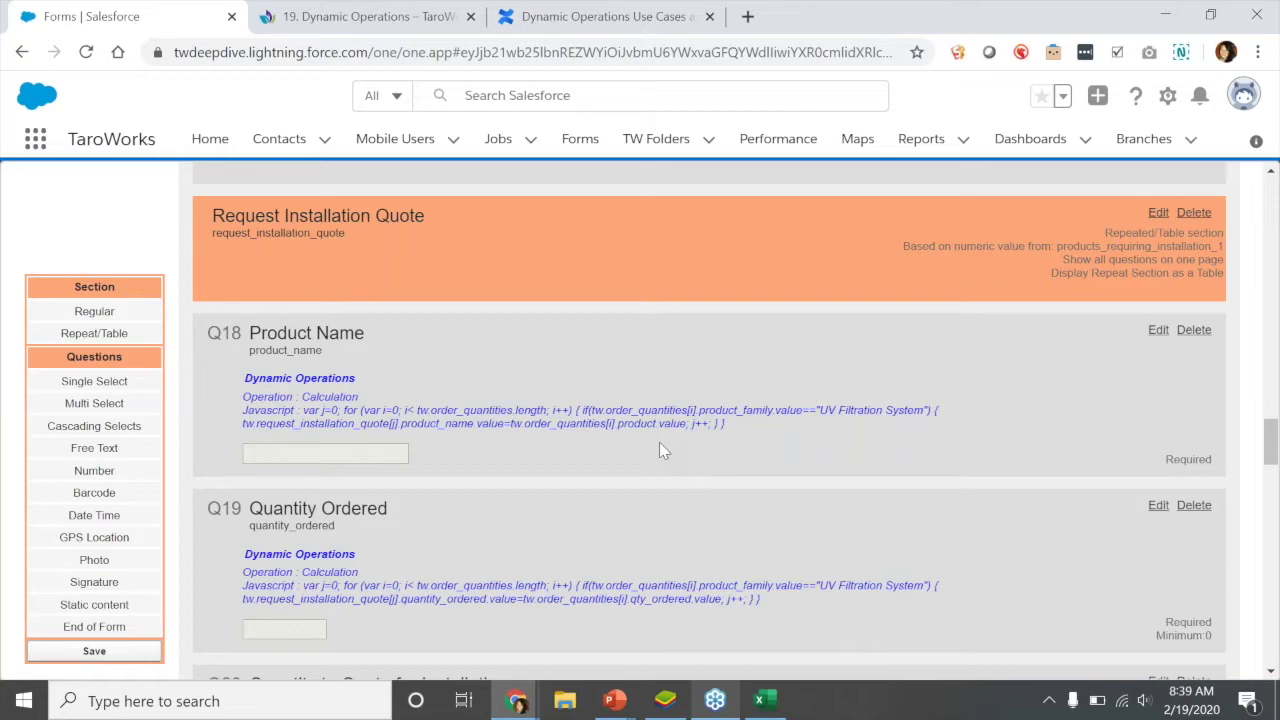
pyautogui.click(1157, 330)
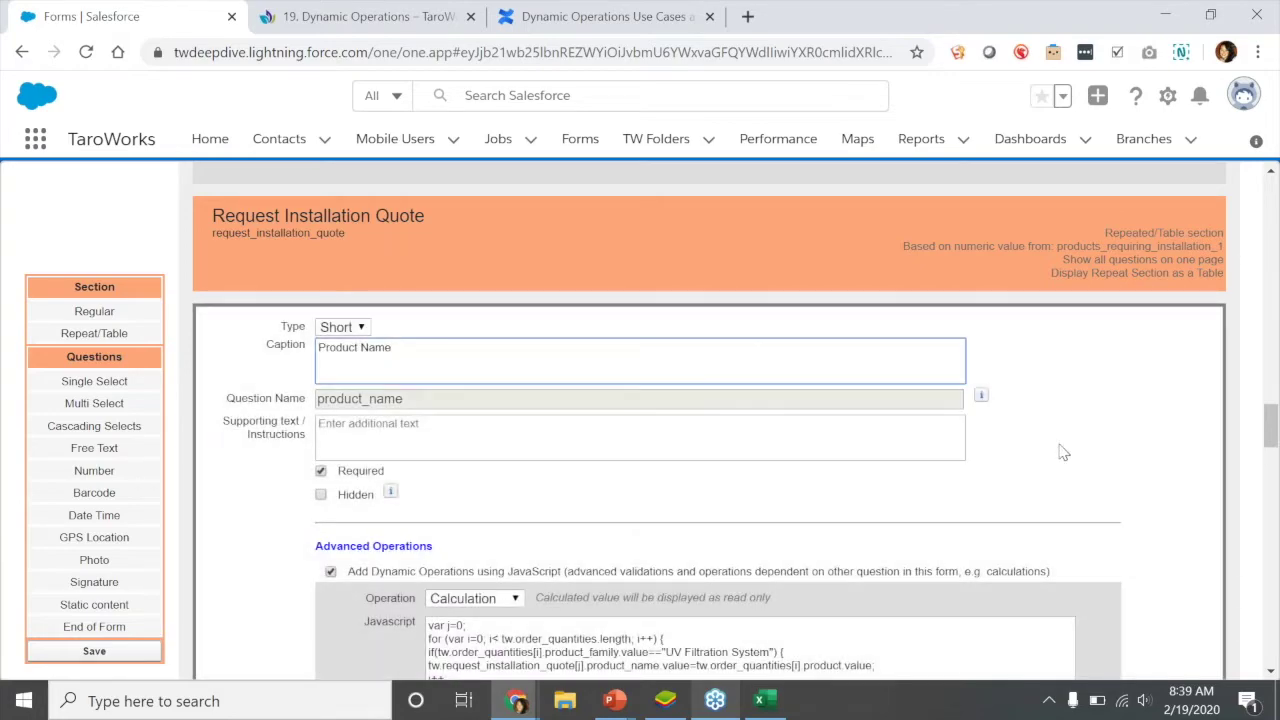
pyautogui.scroll(-1, 1123, 468)
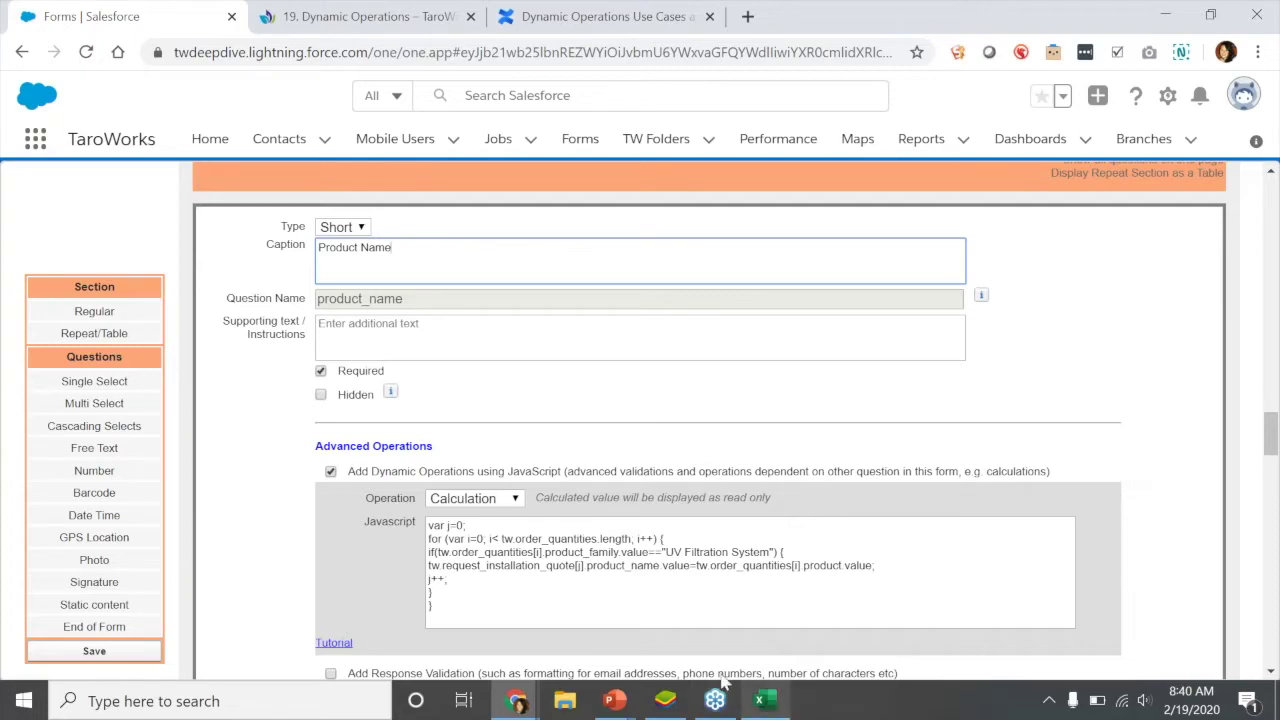
pyautogui.scroll(-1, 703, 596)
pyautogui.scroll(-1, 703, 596)
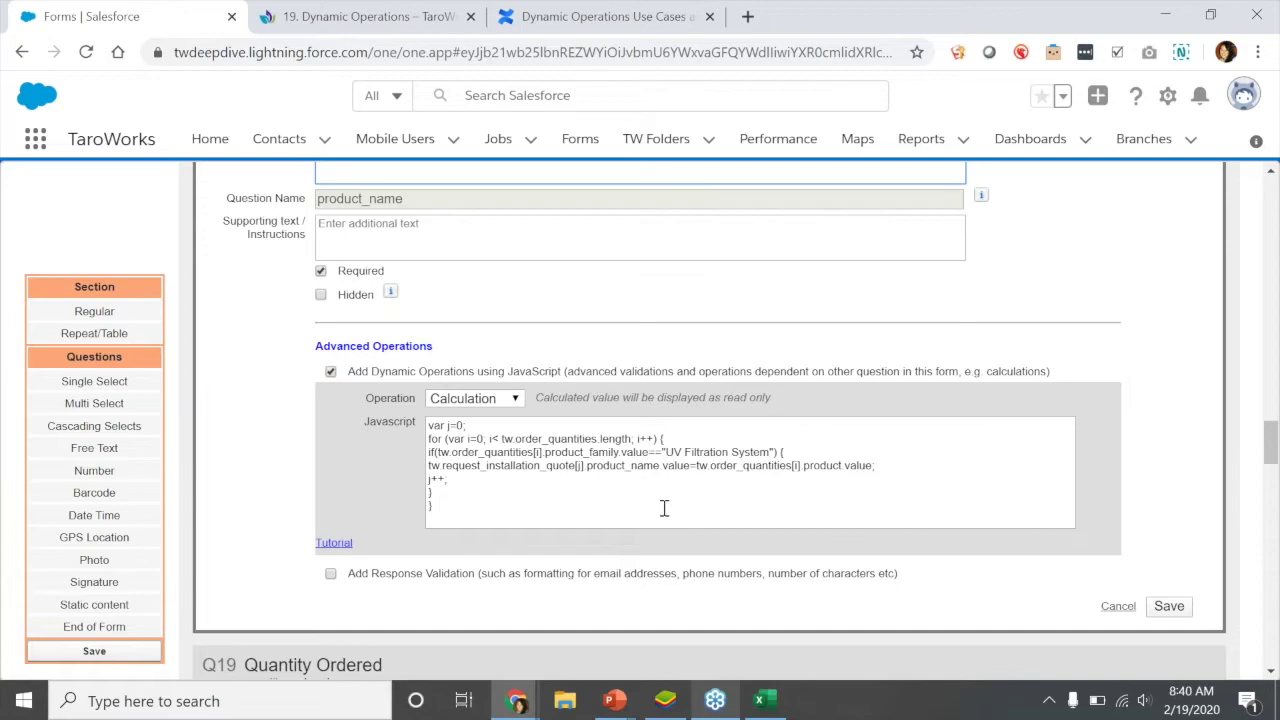
# Switch to the Book1 workbook in Excel and examine rows i=0 to i=4 on the Source Repeat Section sheet
pyautogui.click(786, 713)
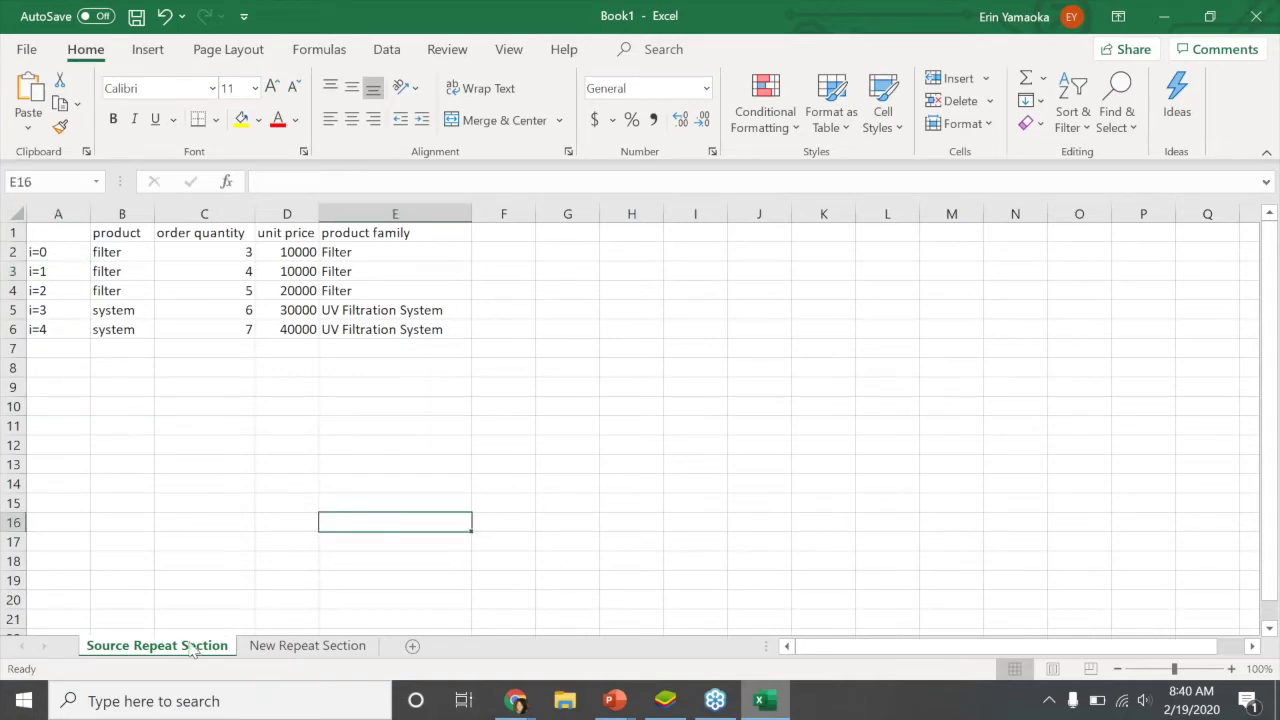
pyautogui.moveTo(70, 252); pyautogui.dragTo(429, 329)
pyautogui.click(380, 386)
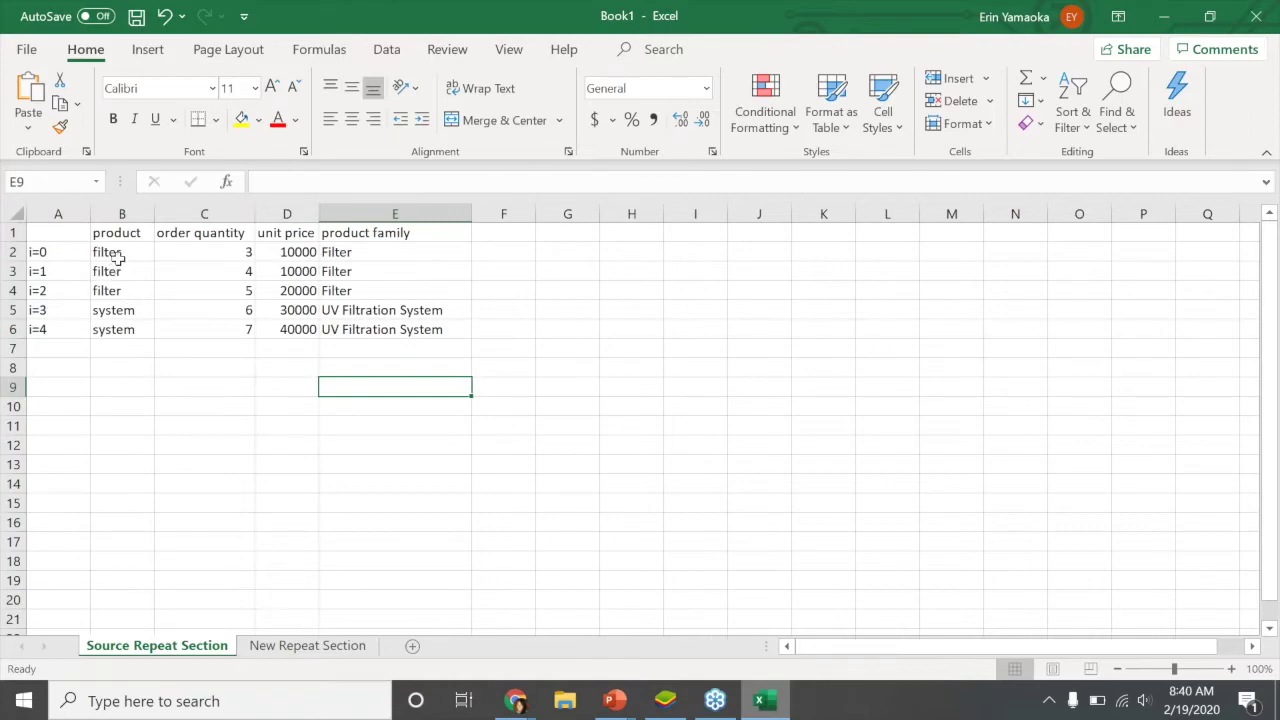
pyautogui.moveTo(118, 252); pyautogui.dragTo(334, 329)
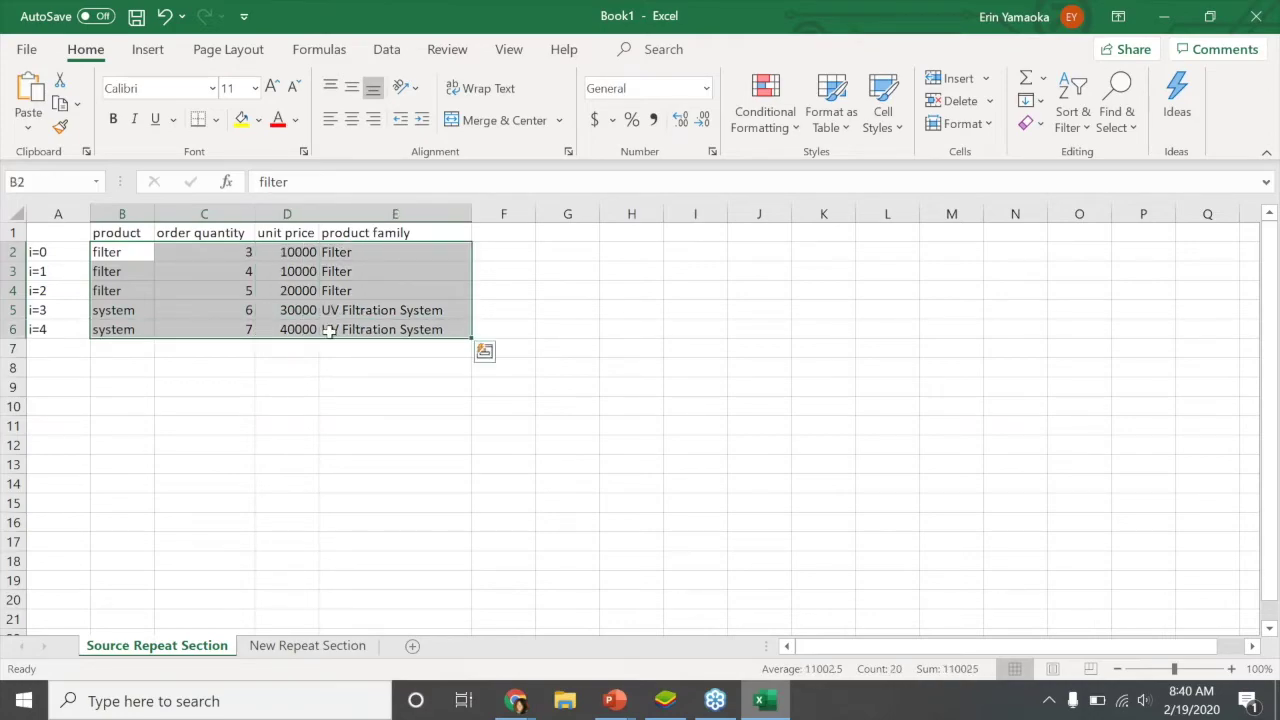
pyautogui.click(345, 402)
pyautogui.moveTo(80, 256); pyautogui.dragTo(360, 270)
pyautogui.moveTo(370, 313); pyautogui.dragTo(374, 329)
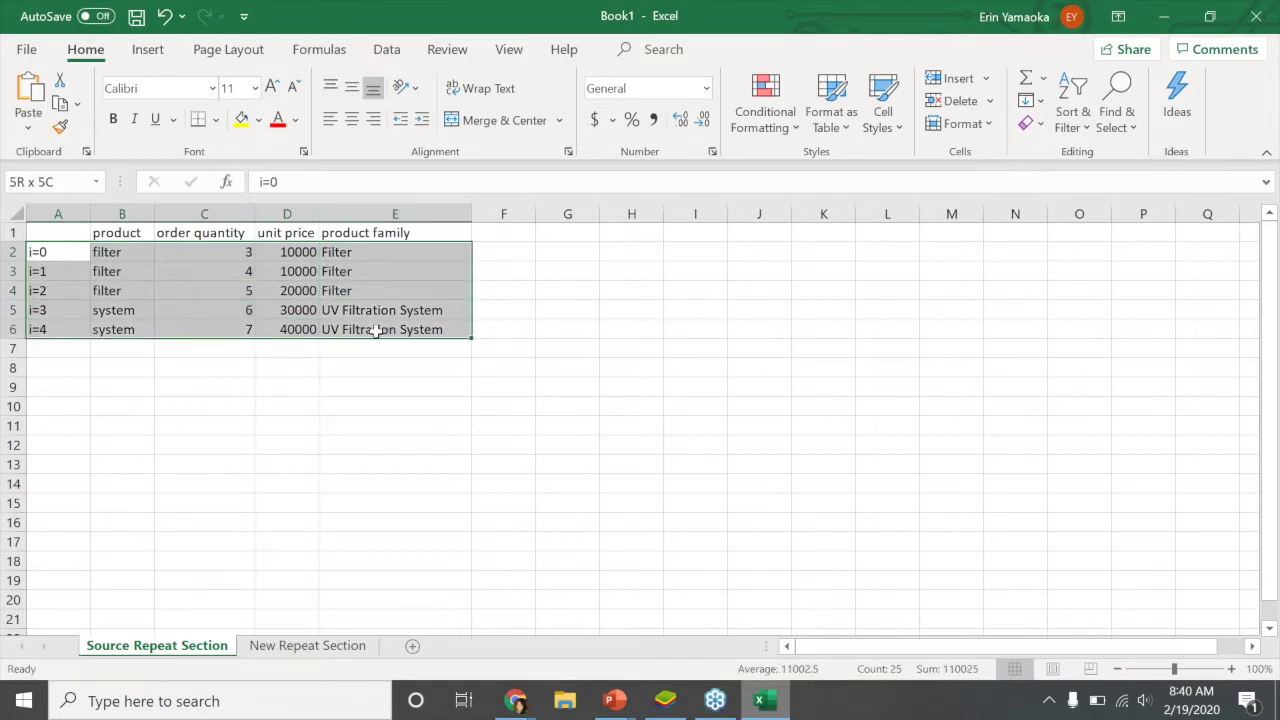
pyautogui.click(360, 387)
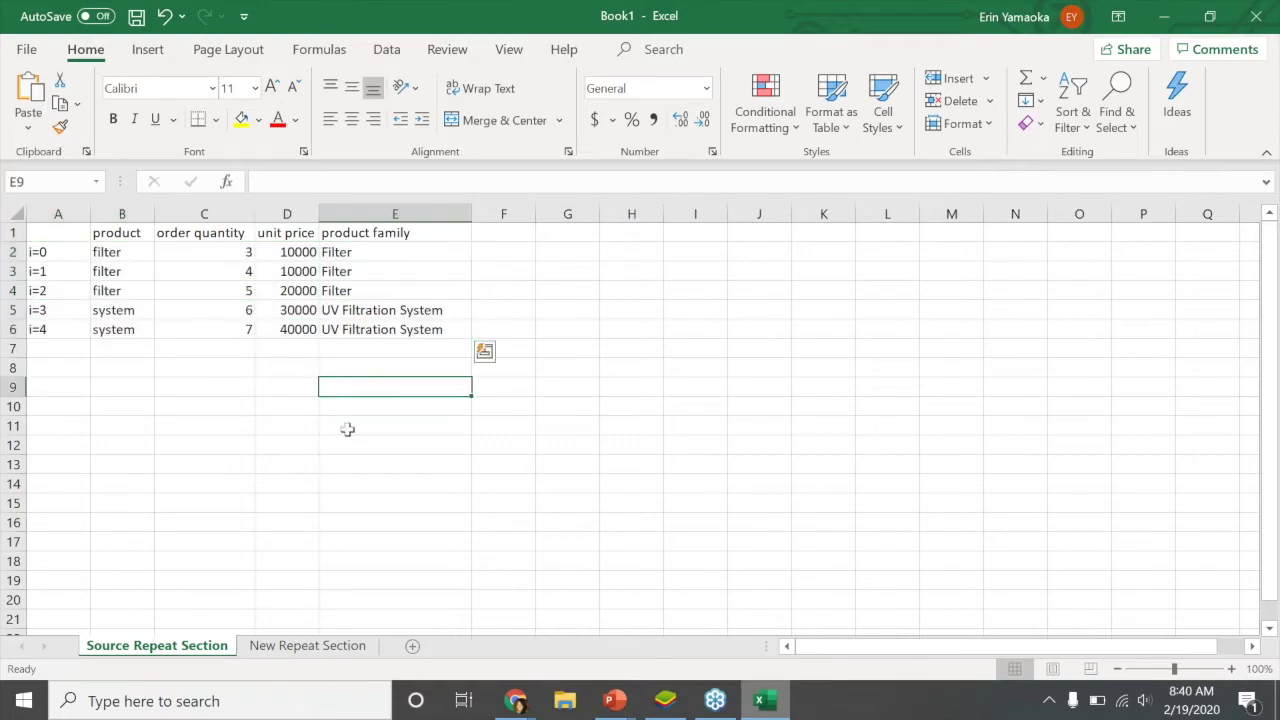
# Compare the empty product and order quantity cells at j=0 on the New Repeat Section sheet with the source sheet's i index column
pyautogui.click(309, 646)
pyautogui.click(128, 258)
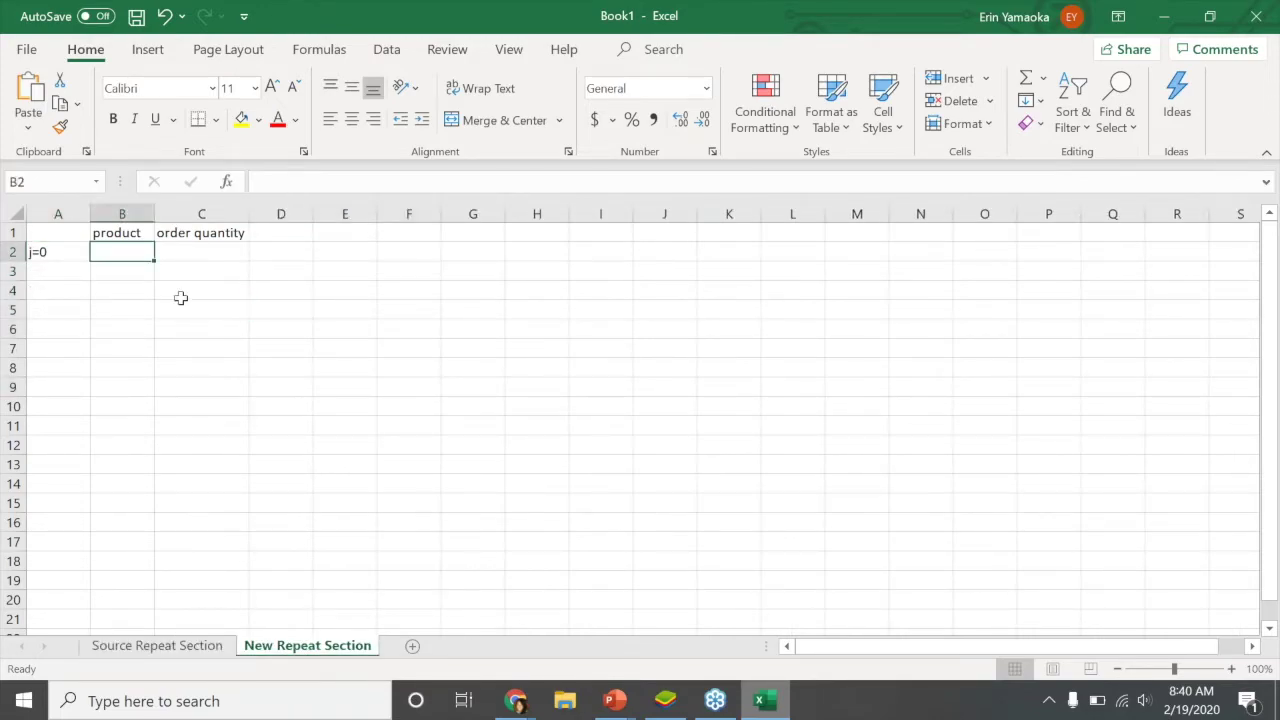
pyautogui.click(195, 246)
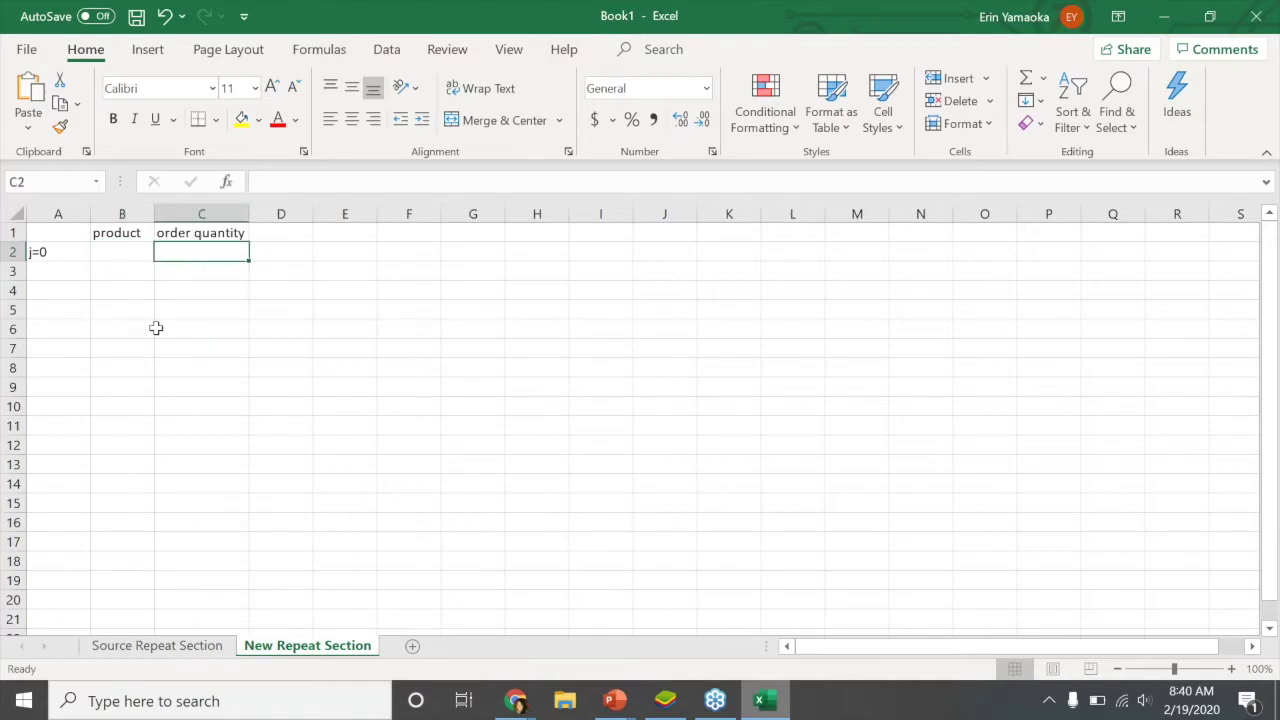
pyautogui.click(157, 646)
pyautogui.moveTo(46, 254); pyautogui.dragTo(50, 327)
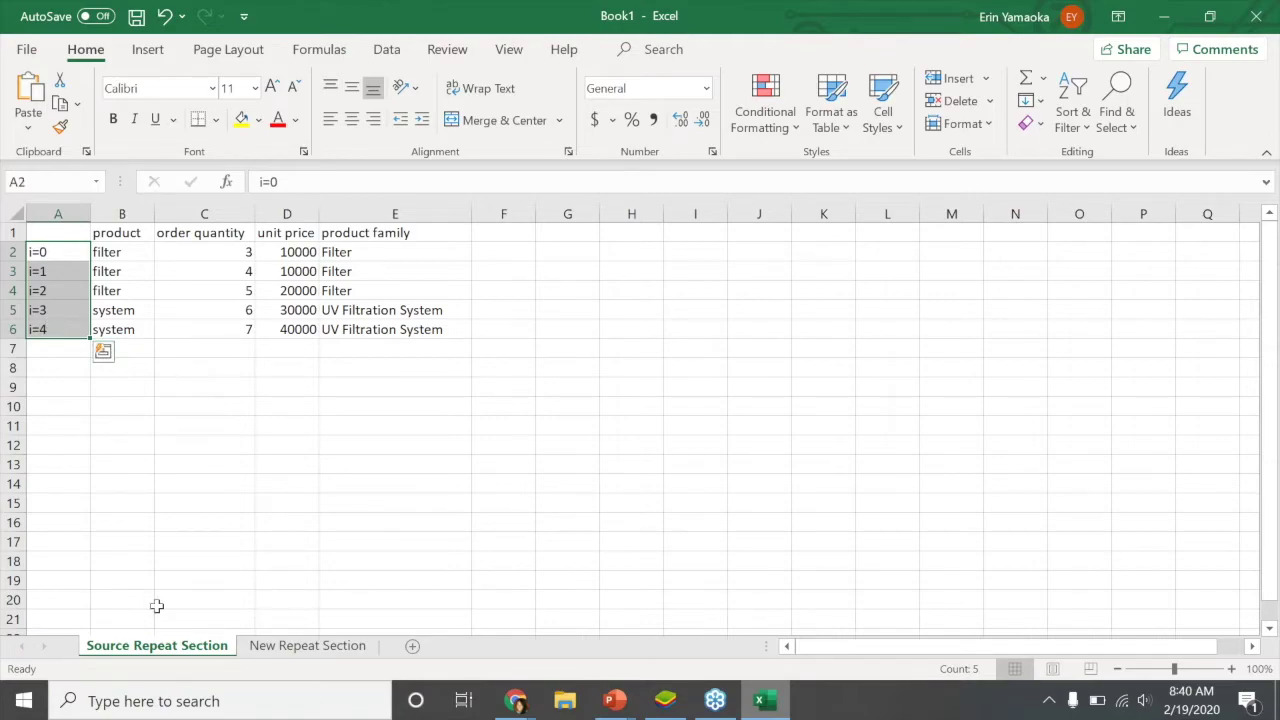
pyautogui.click(300, 646)
pyautogui.click(62, 252)
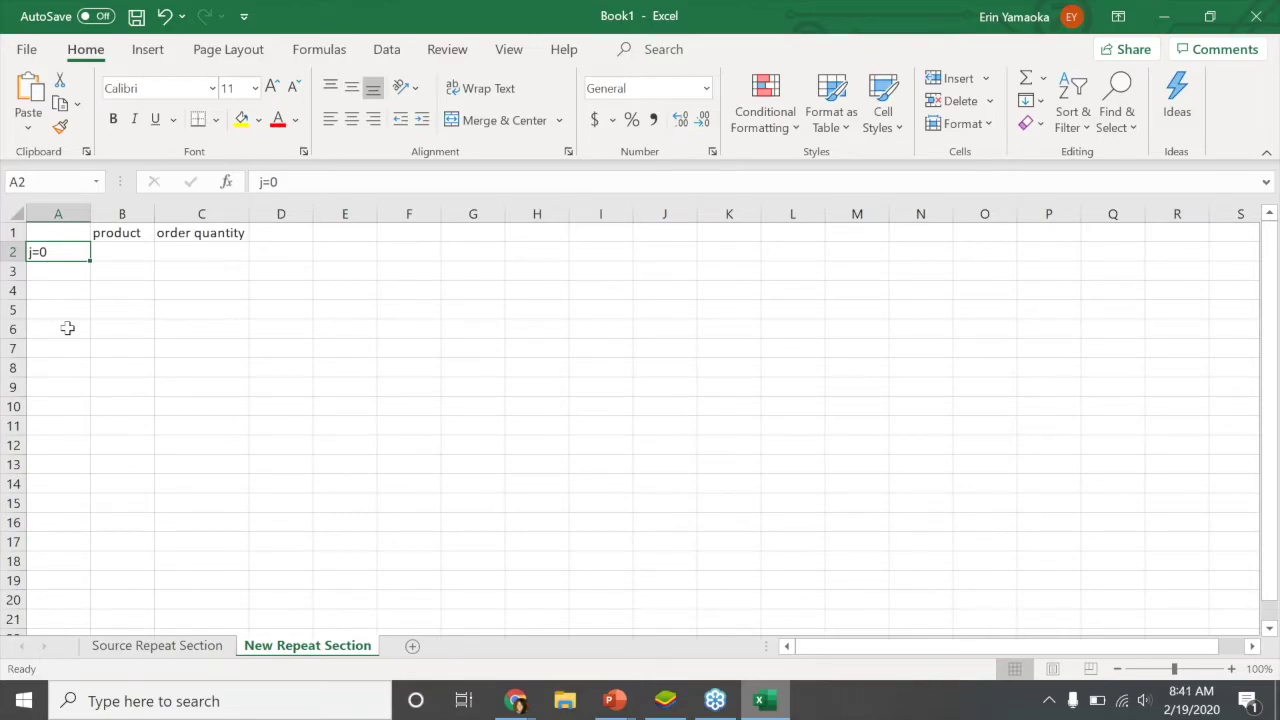
# Return to the Salesforce form and review the j declaration, the for loop and the UV Filtration System condition in the Product Name JavaScript
pyautogui.hotkey('alt', 'Tab')
pyautogui.click(463, 428)
pyautogui.moveTo(463, 428); pyautogui.dragTo(421, 428)
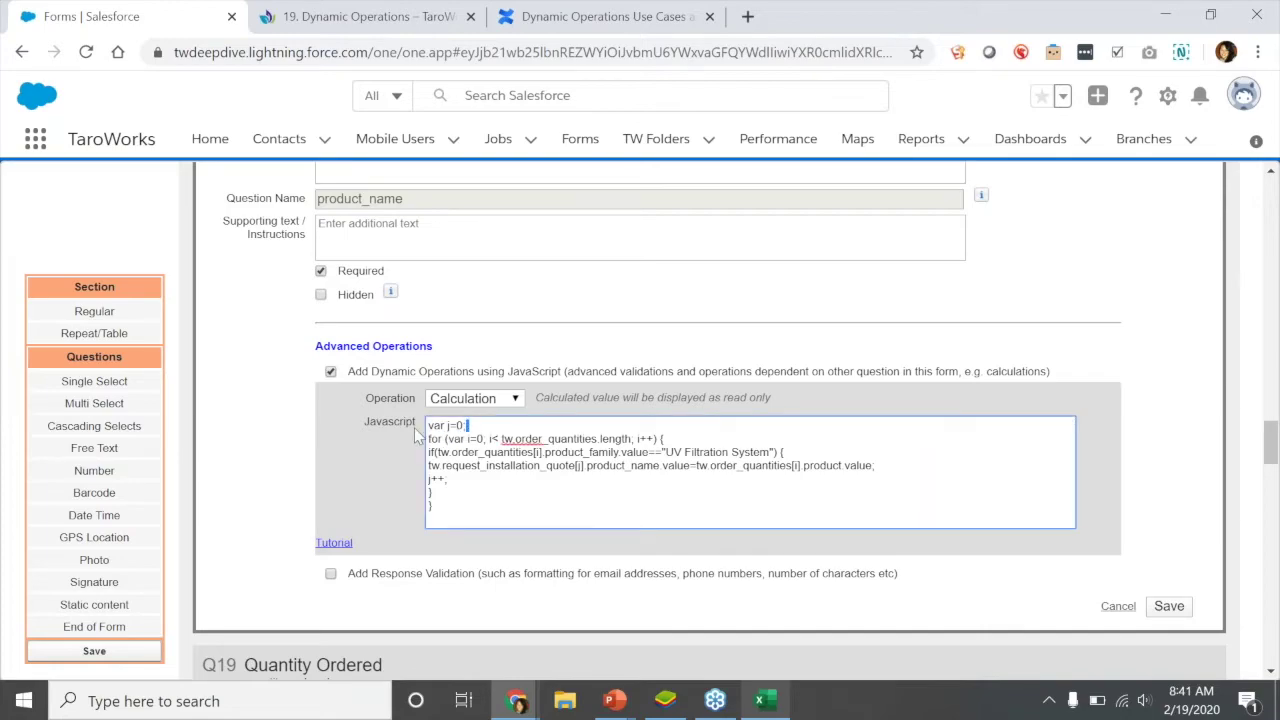
pyautogui.click(464, 482)
pyautogui.moveTo(659, 439); pyautogui.dragTo(429, 444)
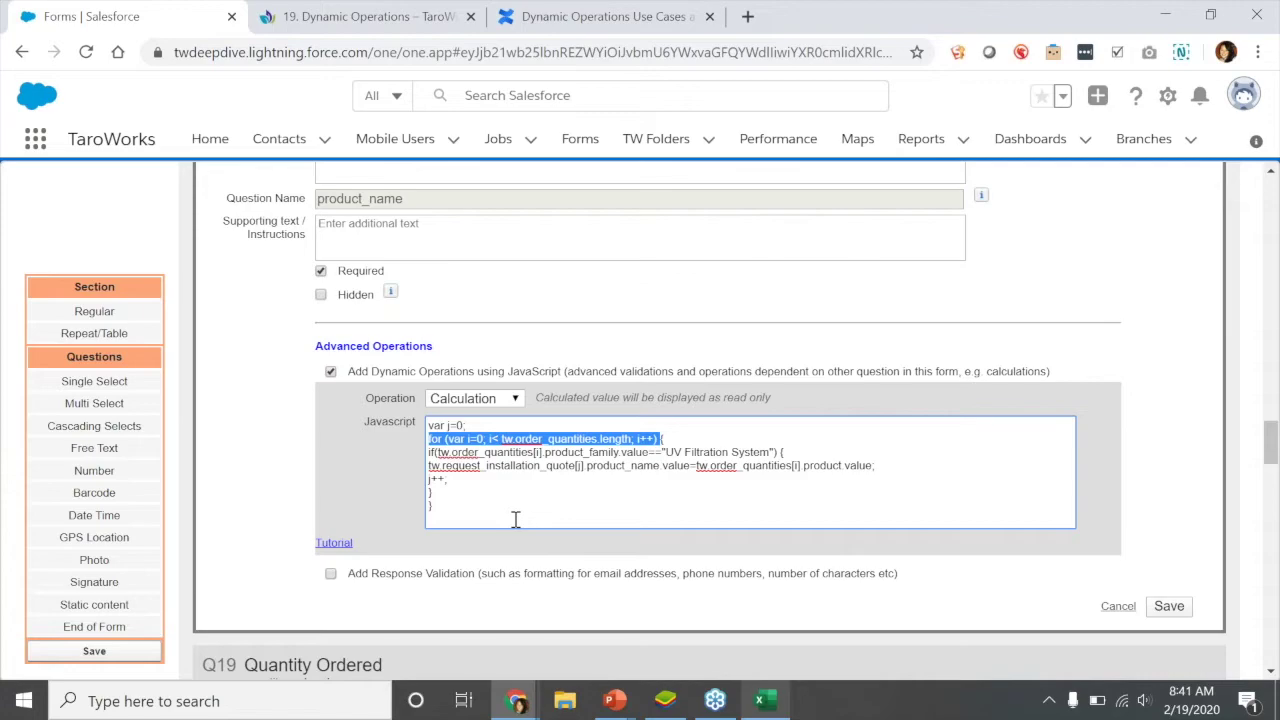
pyautogui.click(551, 462)
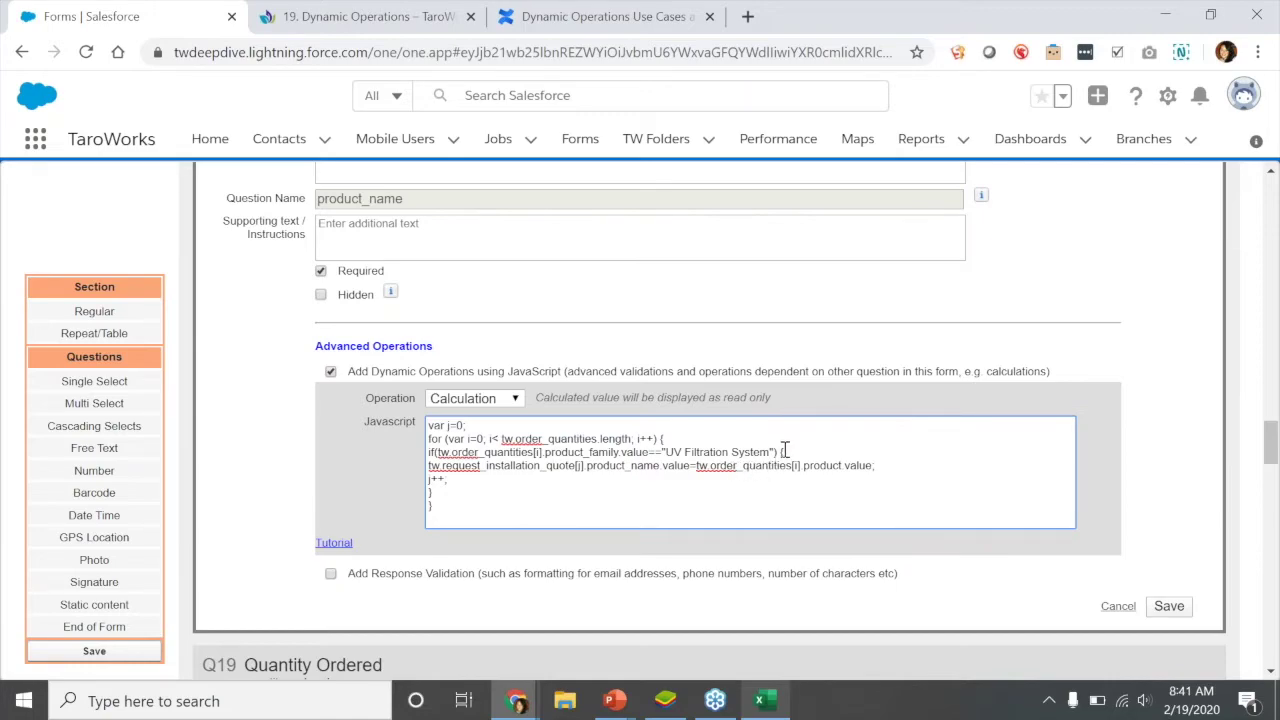
pyautogui.moveTo(776, 452); pyautogui.dragTo(424, 458)
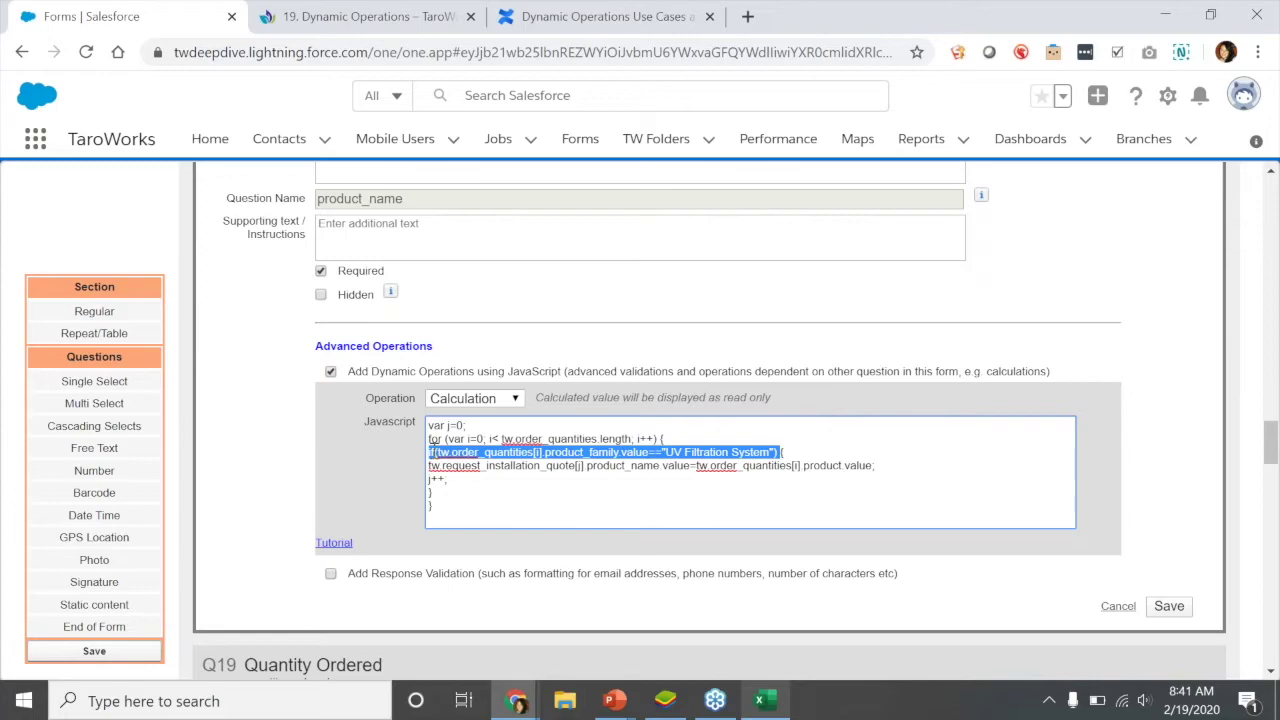
pyautogui.click(598, 455)
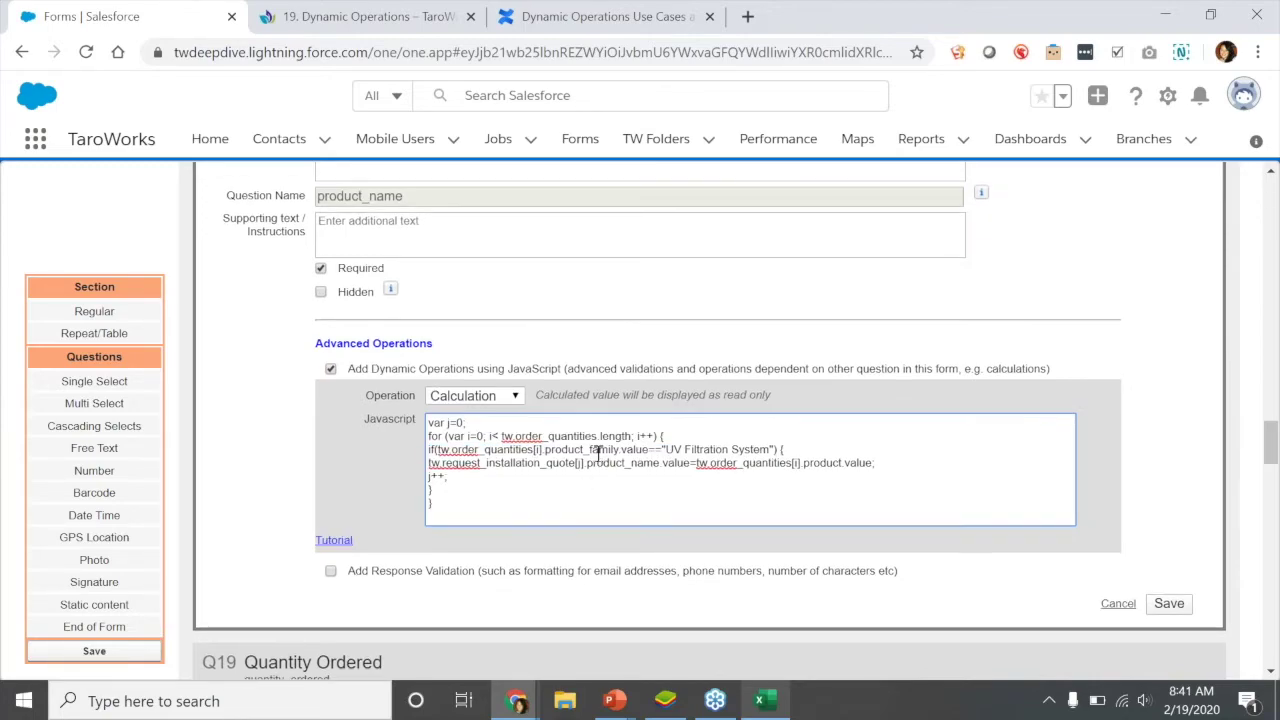
# Examine each part of the JavaScript line assigning the order quantities product to the installation quote's product_name
pyautogui.scroll(-1, 620, 410)
pyautogui.moveTo(880, 369); pyautogui.dragTo(415, 365)
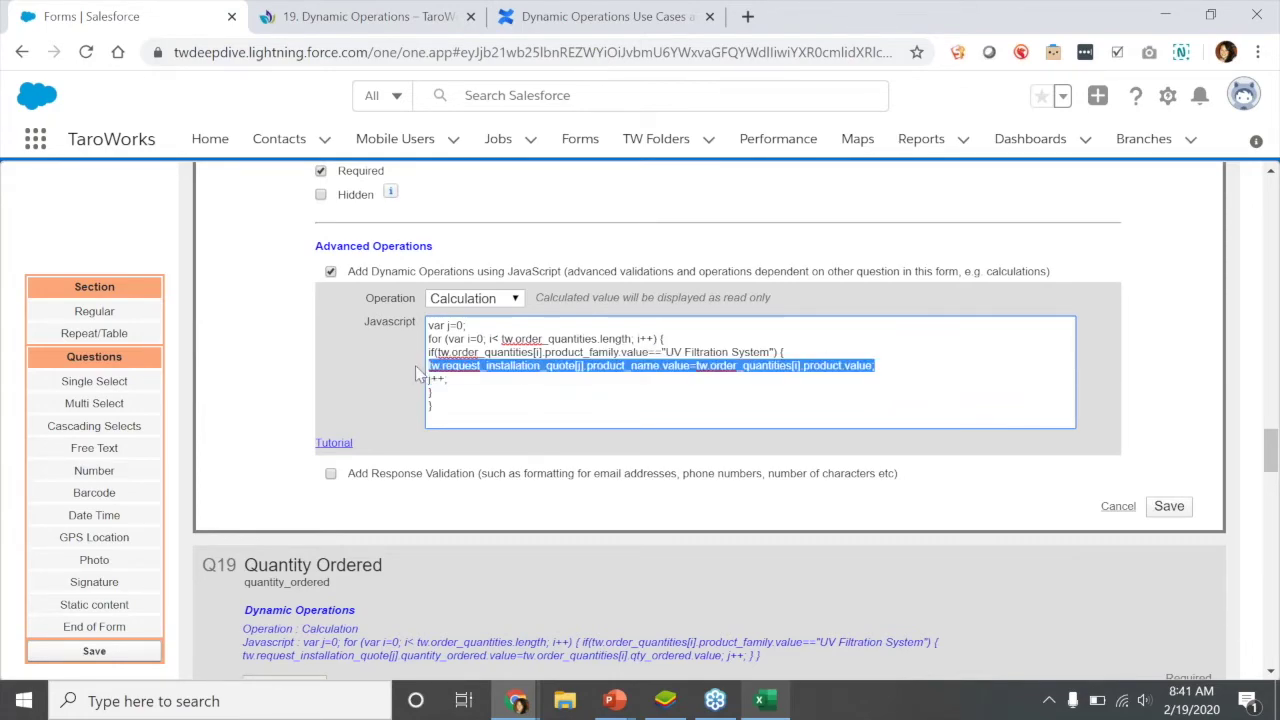
pyautogui.click(547, 381)
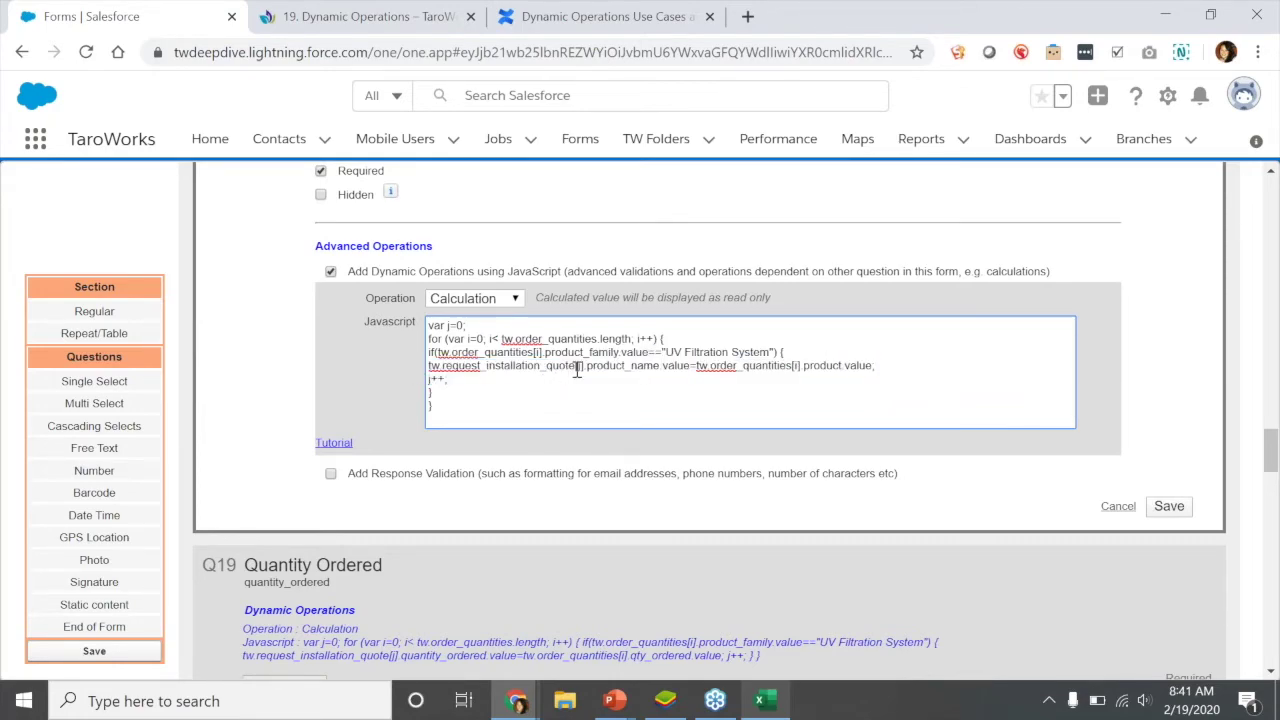
pyautogui.moveTo(583, 367); pyautogui.dragTo(577, 366)
pyautogui.doubleClick(434, 366)
pyautogui.scroll(1, 494, 411)
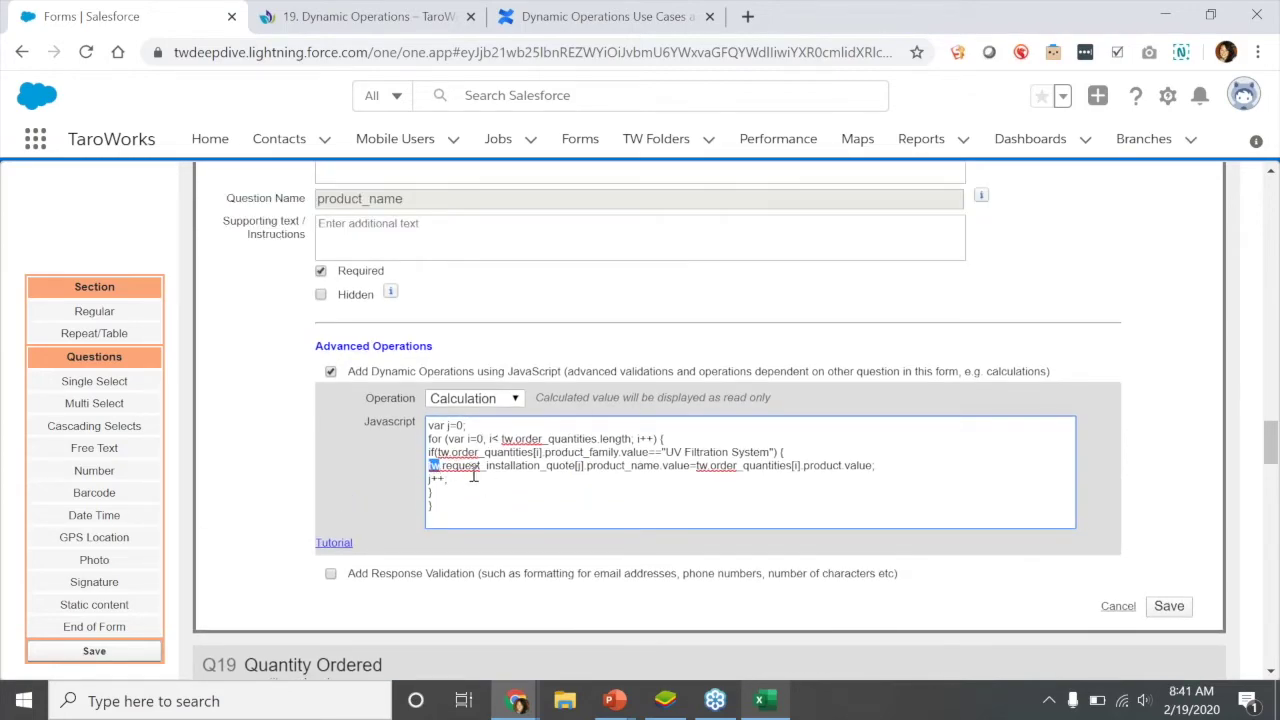
pyautogui.moveTo(447, 468); pyautogui.dragTo(578, 466)
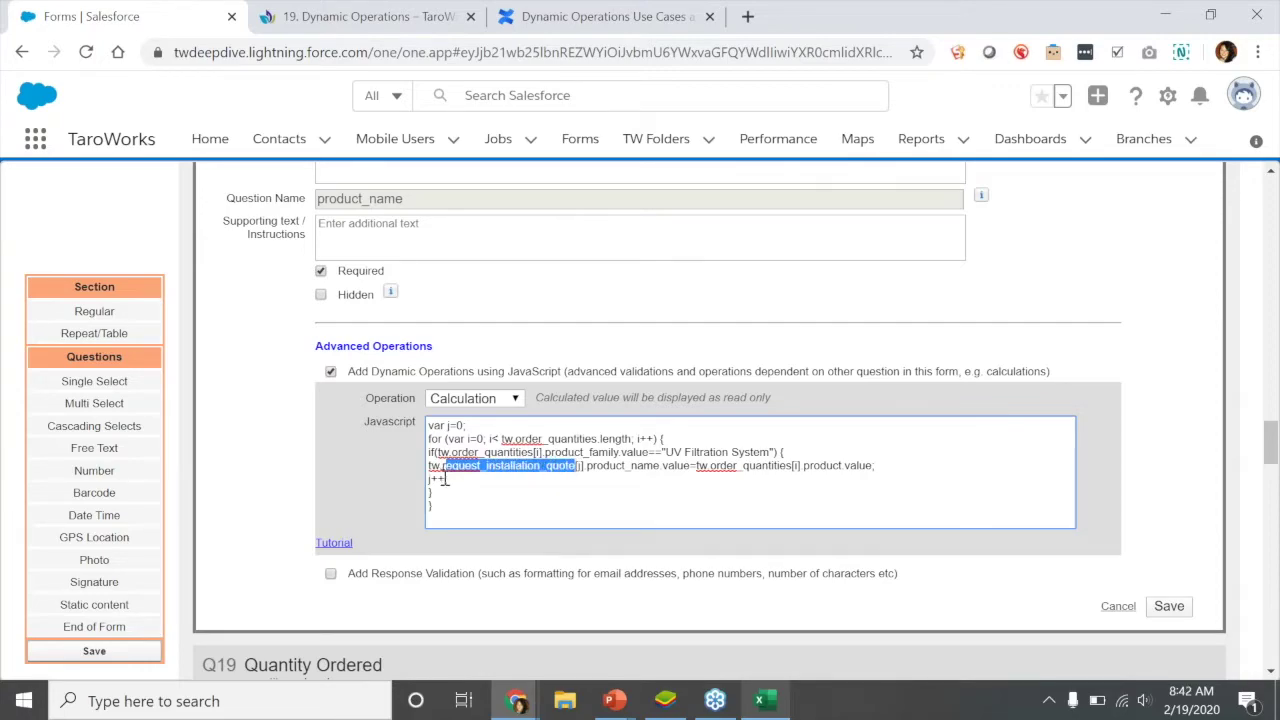
pyautogui.click(581, 468)
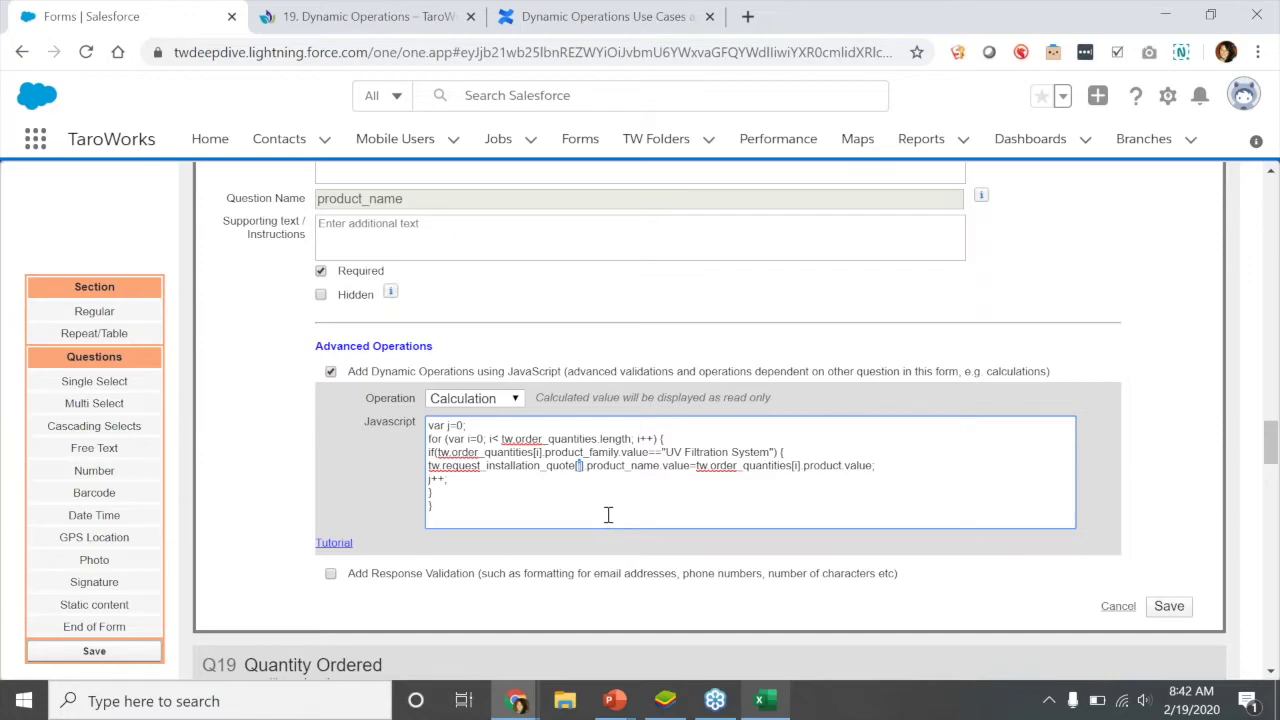
pyautogui.doubleClick(580, 467)
pyautogui.moveTo(588, 467); pyautogui.dragTo(661, 468)
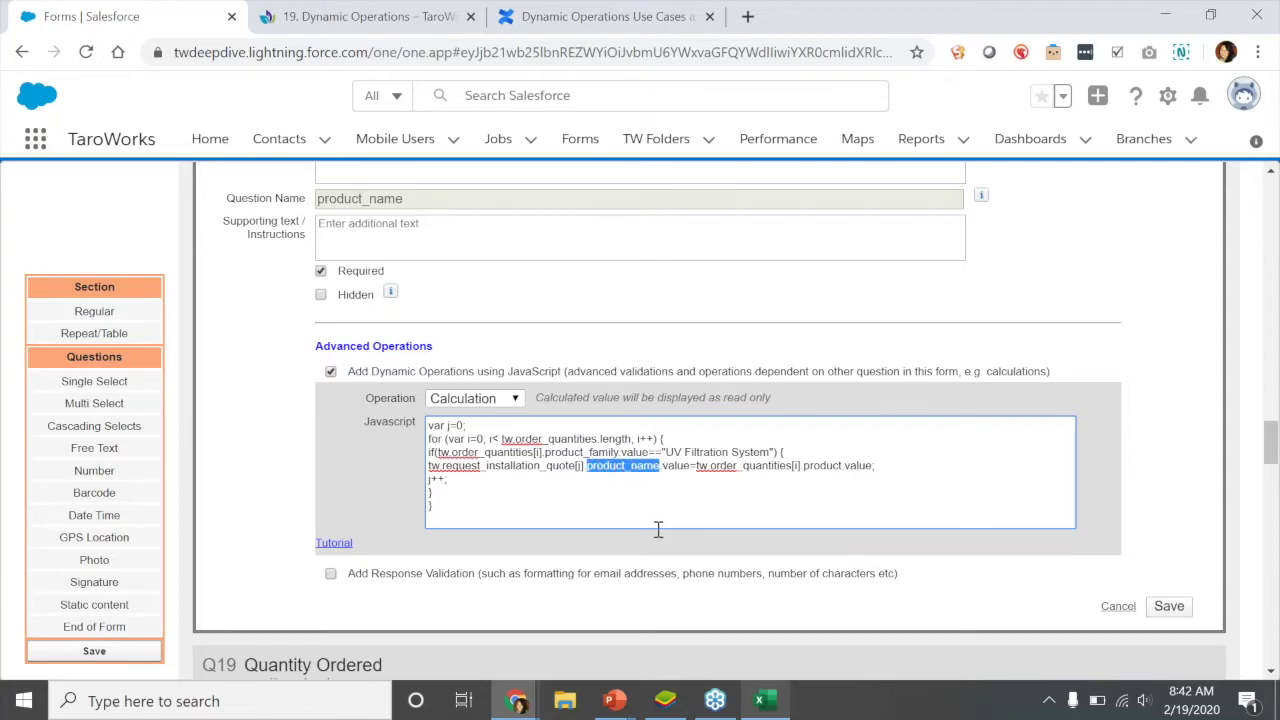
pyautogui.doubleClick(818, 466)
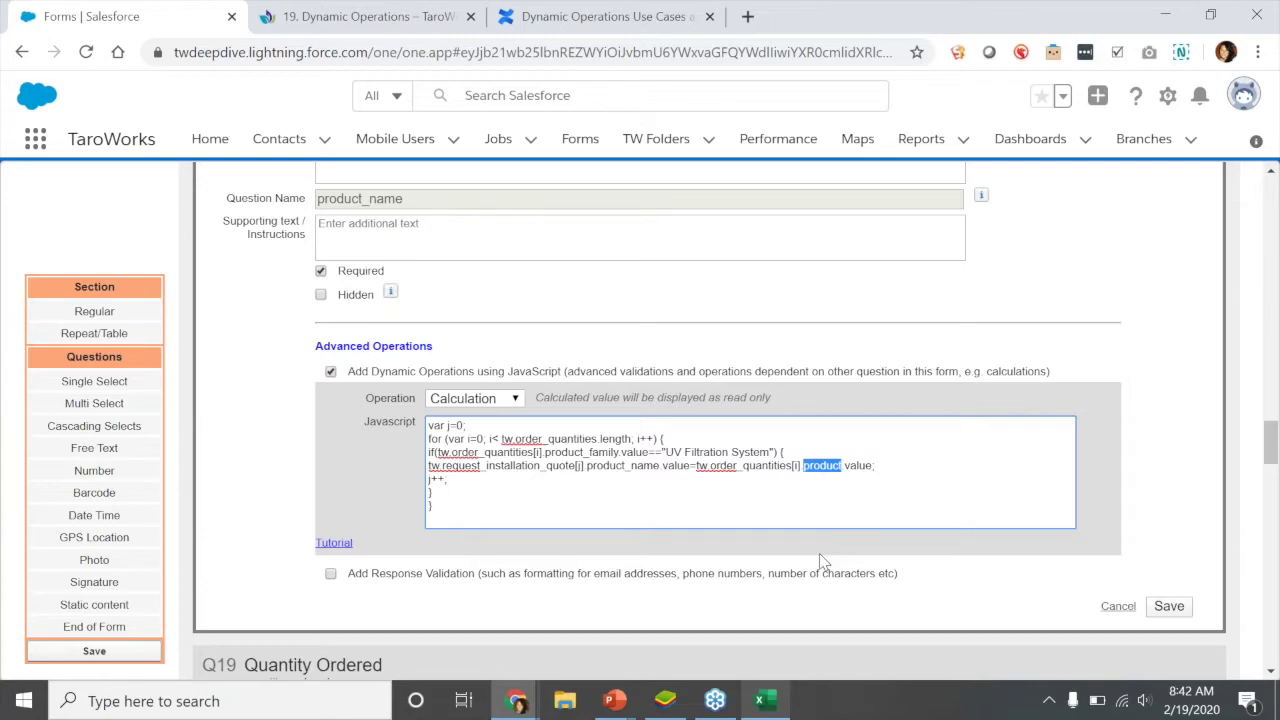
pyautogui.moveTo(689, 466); pyautogui.dragTo(428, 466)
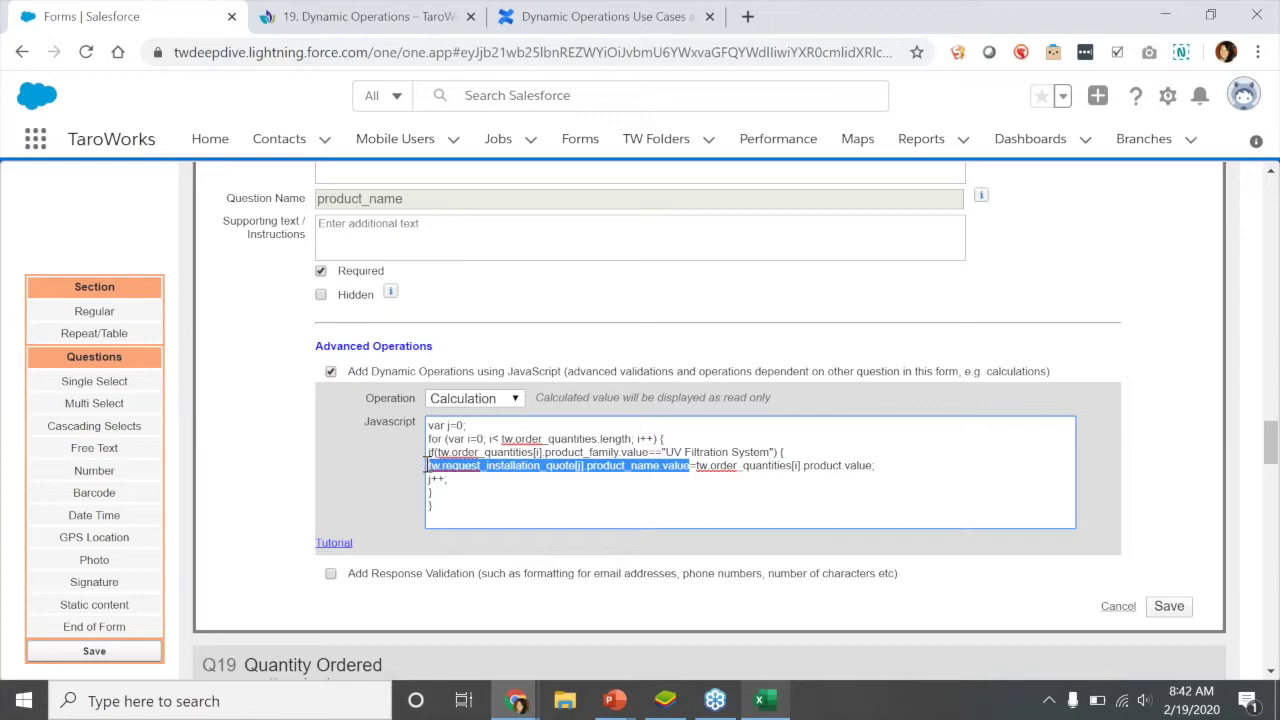
# Review the j and i indexes in the assignment line and the j++ increment below it
pyautogui.click(580, 467)
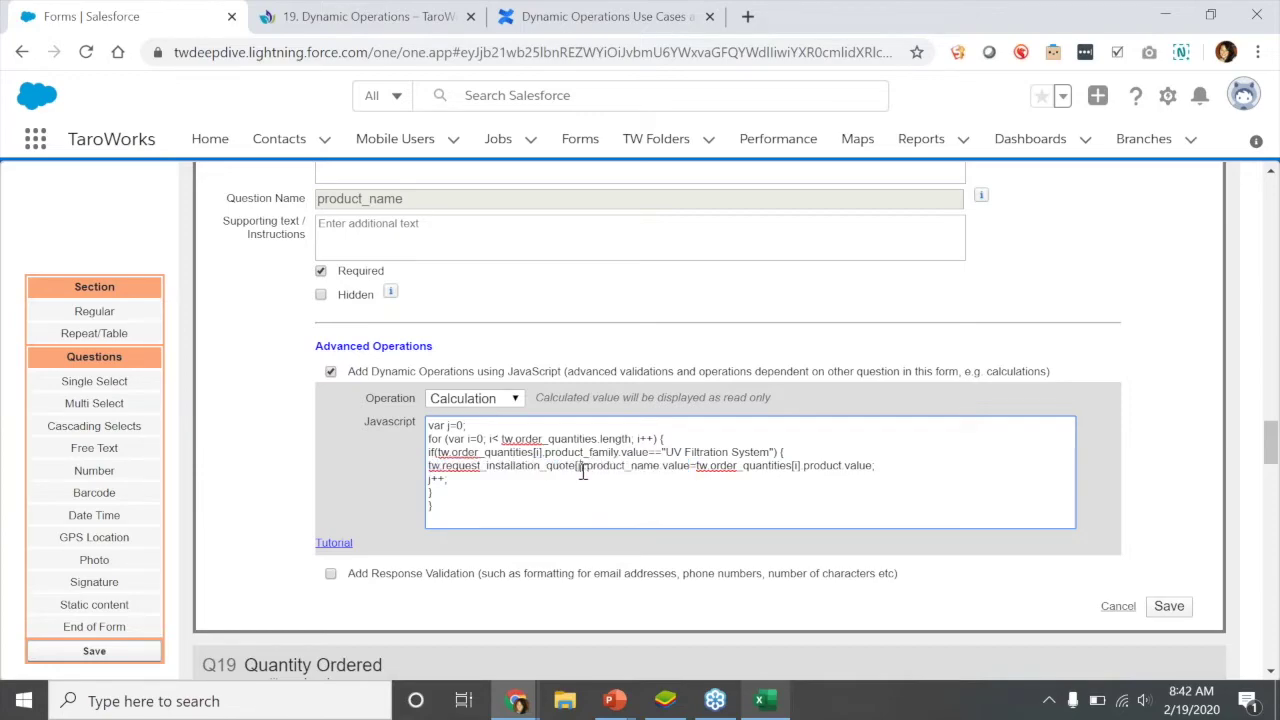
pyautogui.doubleClick(797, 466)
pyautogui.click(796, 466)
pyautogui.scroll(-2, 603, 510)
pyautogui.moveTo(890, 366); pyautogui.dragTo(420, 375)
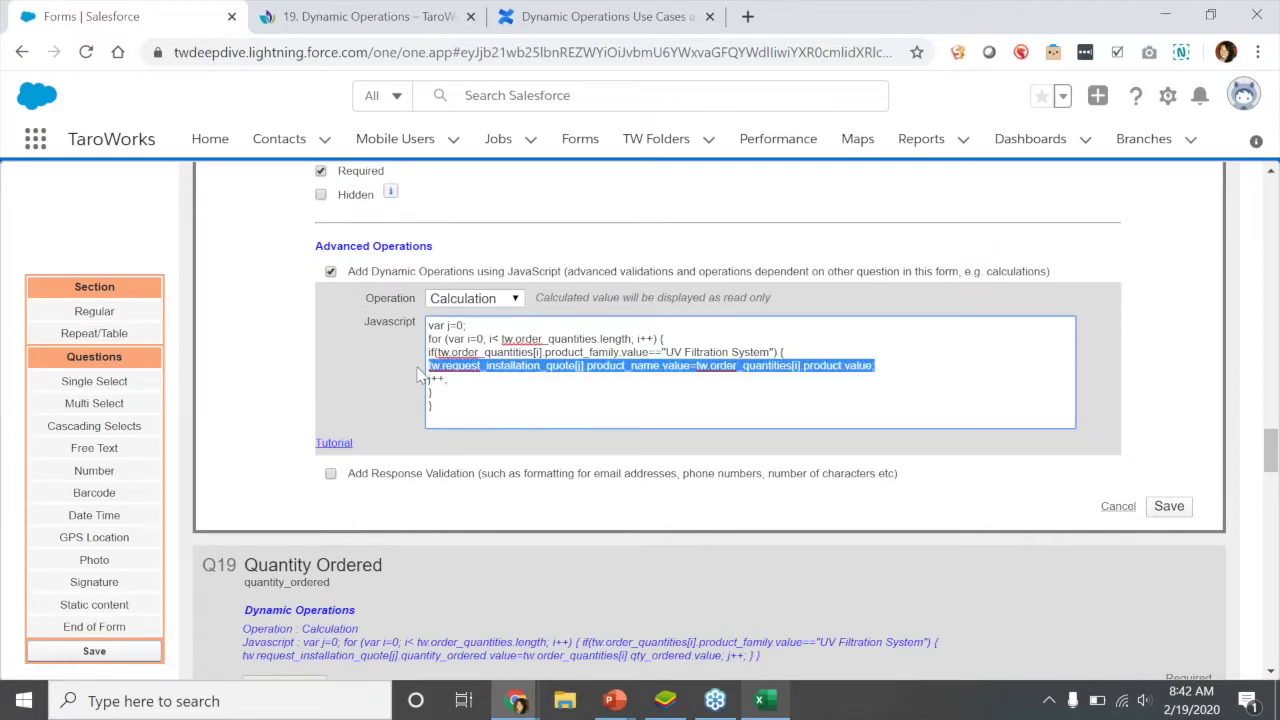
pyautogui.moveTo(457, 384); pyautogui.dragTo(426, 381)
pyautogui.click(443, 380)
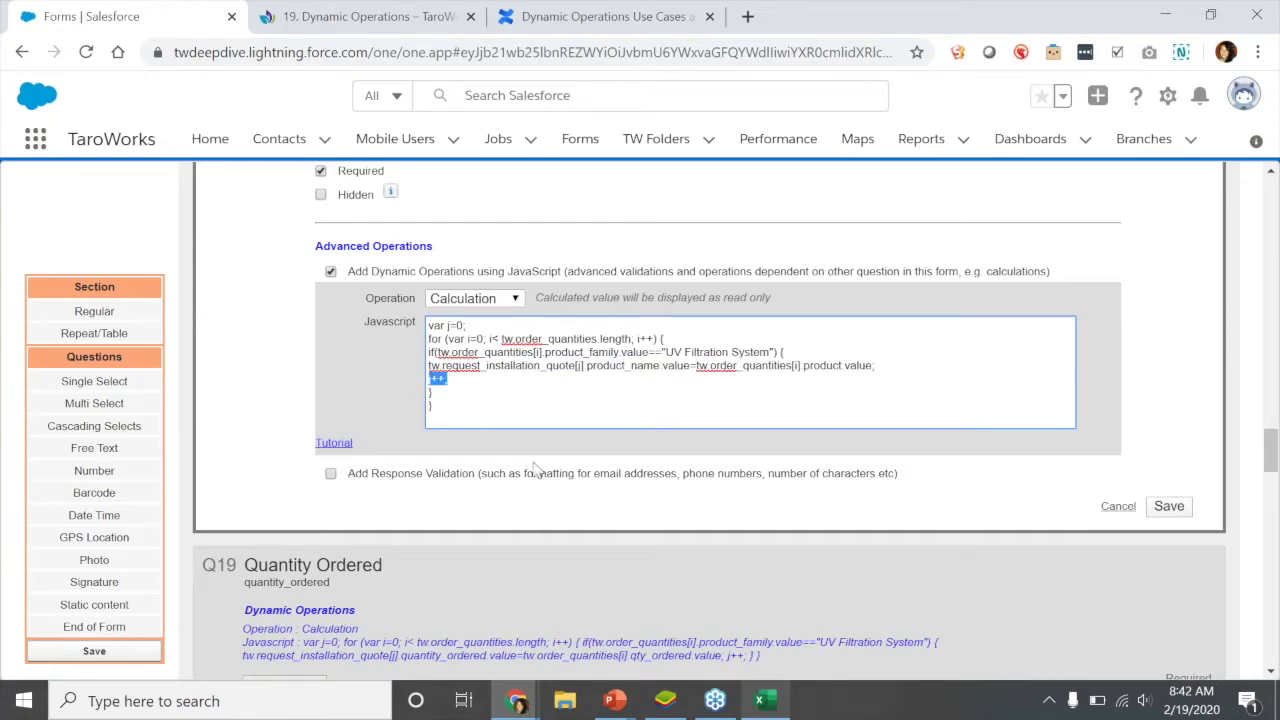
# Switch back to Excel and go through the Filter rows i=0, i=1 and i=2 on the Source Repeat Section sheet
pyautogui.click(765, 700)
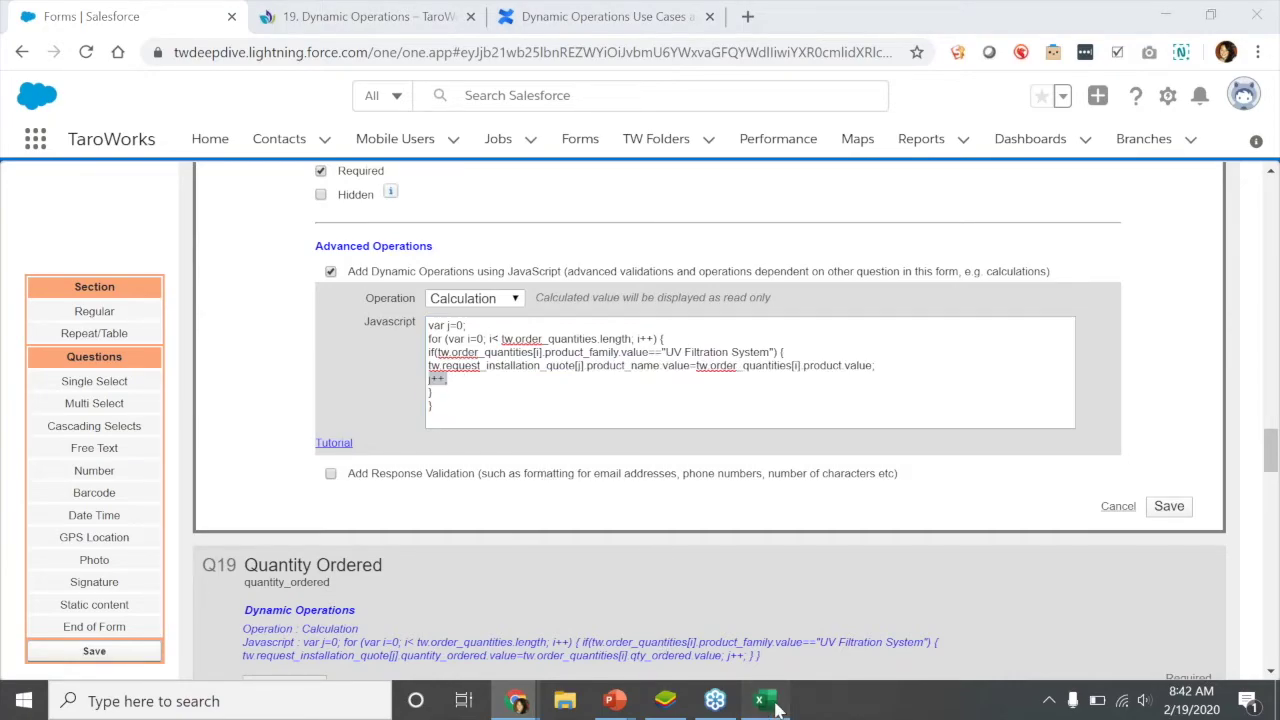
pyautogui.click(190, 646)
pyautogui.moveTo(120, 254); pyautogui.dragTo(420, 253)
pyautogui.moveTo(120, 271); pyautogui.dragTo(353, 275)
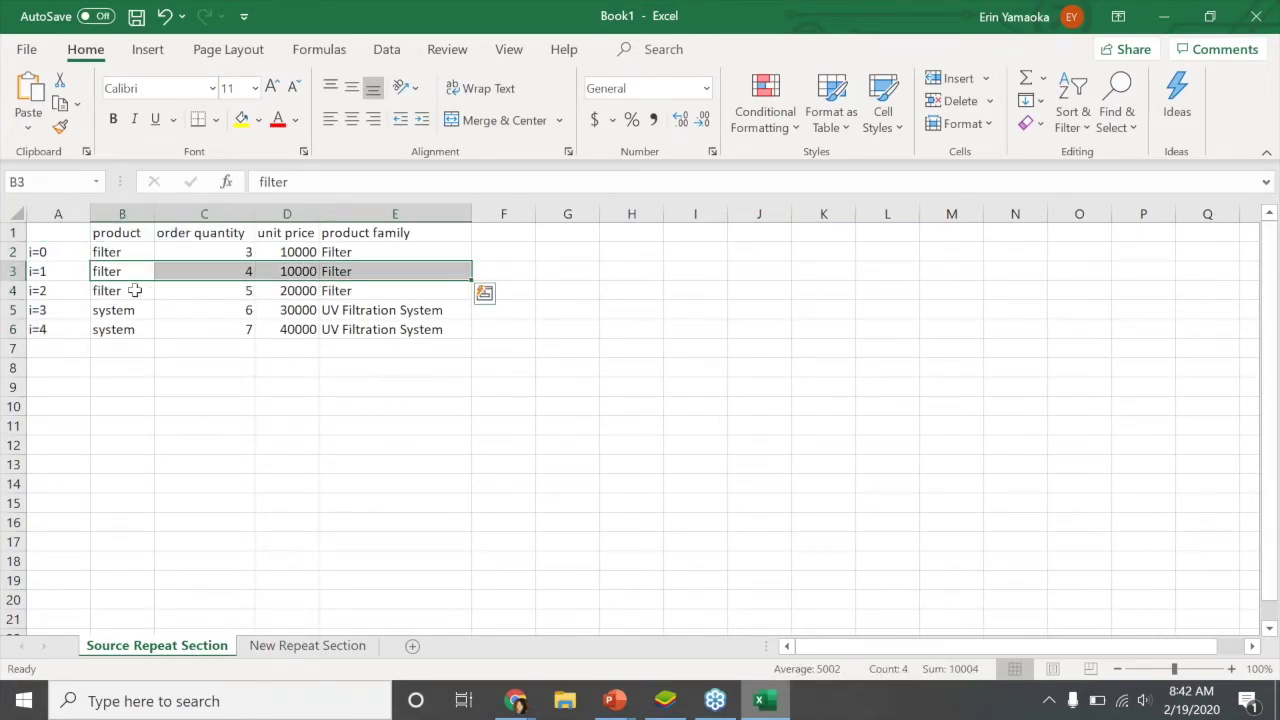
pyautogui.moveTo(130, 291); pyautogui.dragTo(400, 292)
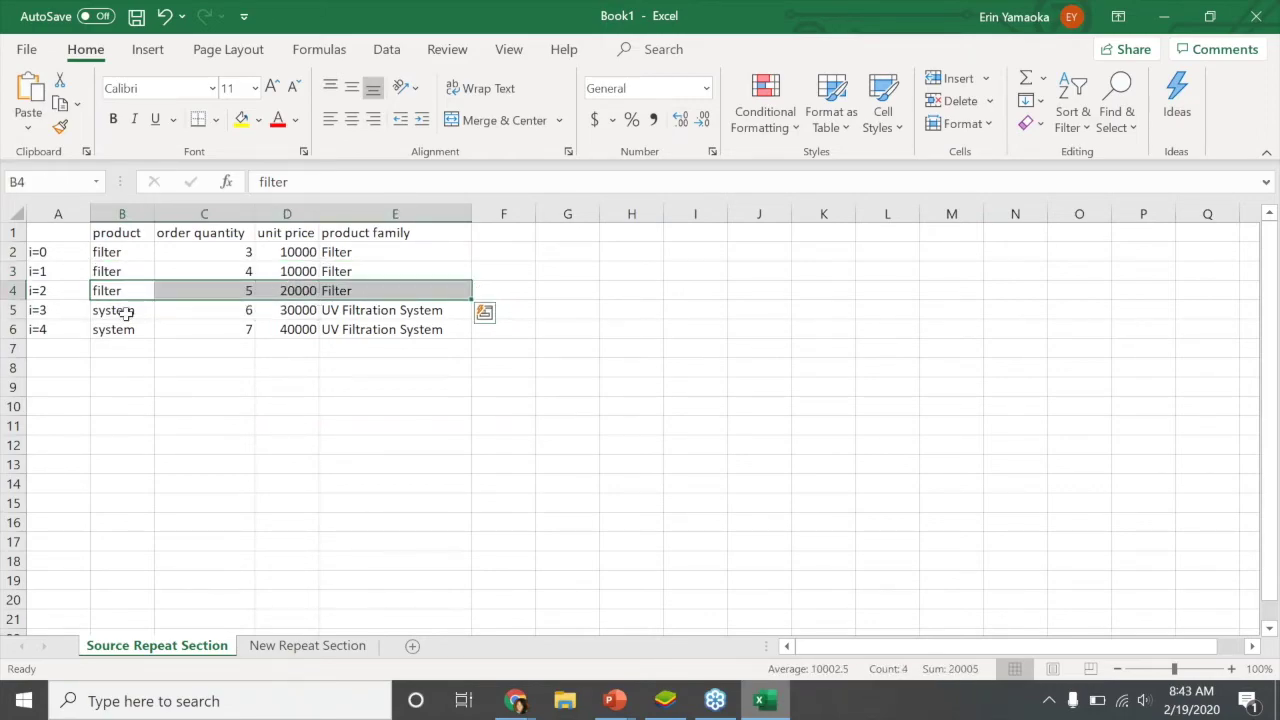
# Copy the i=3 row's product through product family cells into the j=0 row of the New Repeat Section sheet, starting at B2
pyautogui.moveTo(123, 311); pyautogui.dragTo(357, 315)
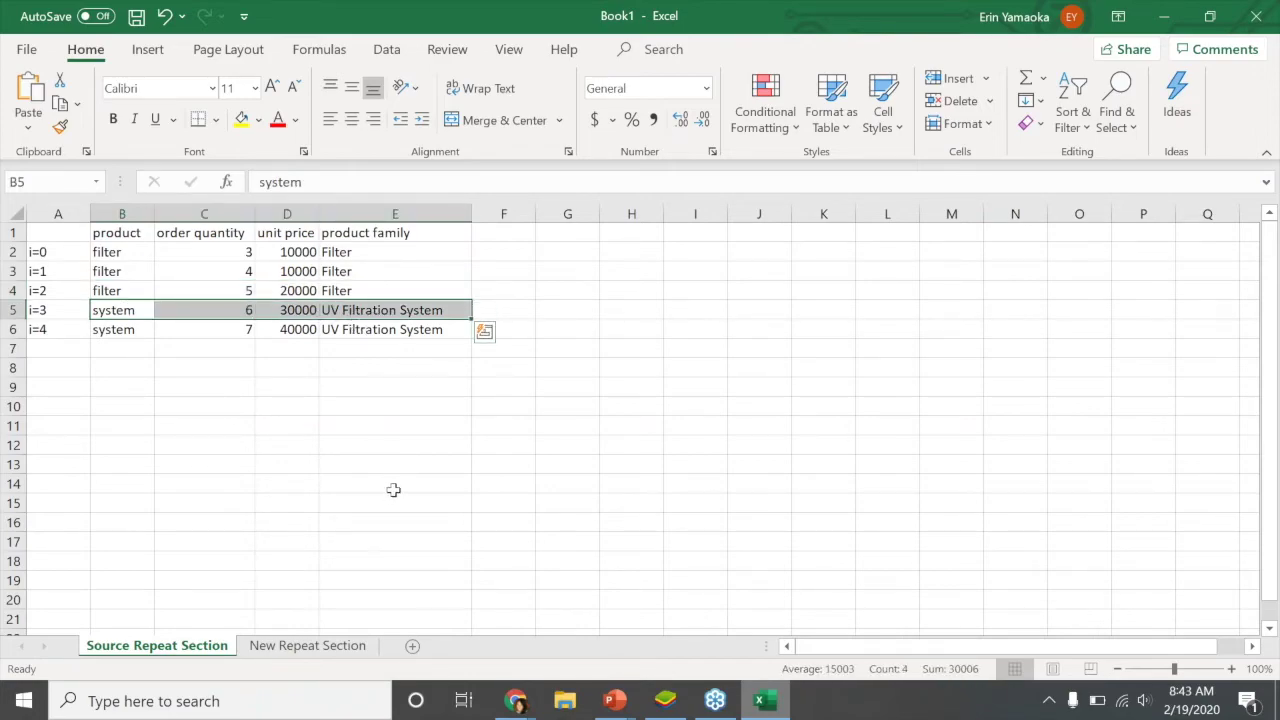
pyautogui.hotkey('ctrl', 'c')
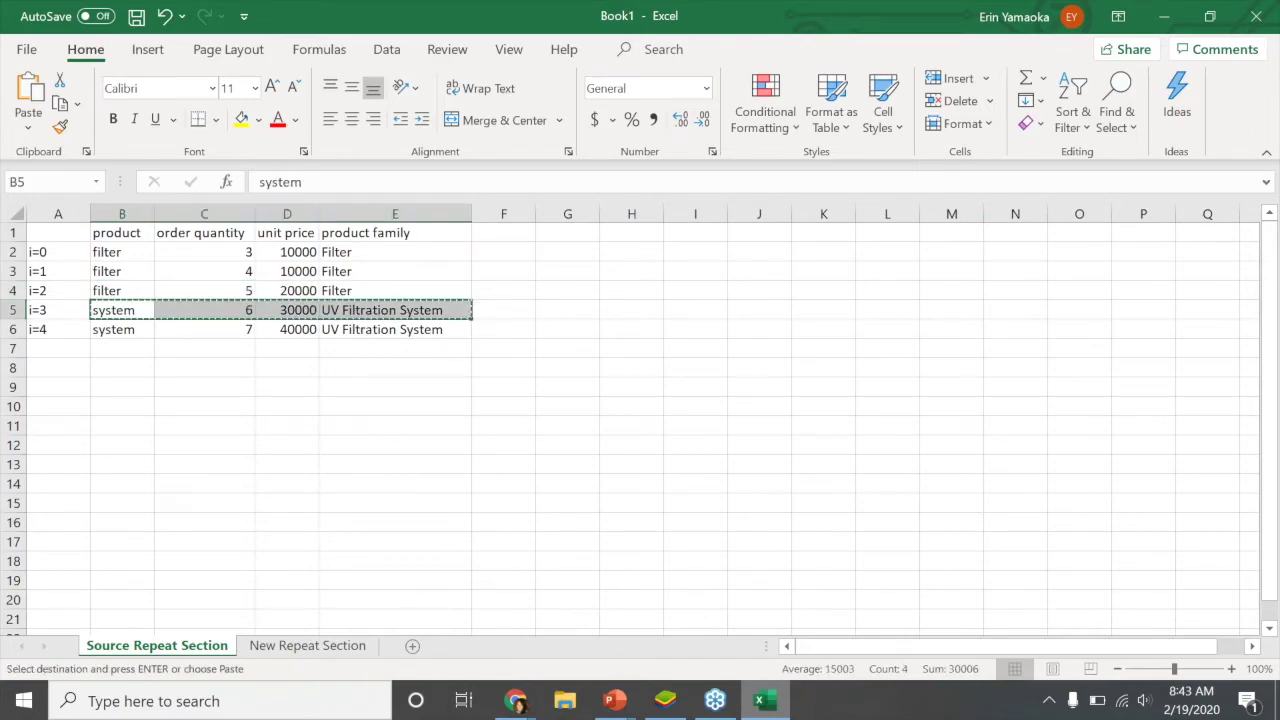
pyautogui.click(325, 646)
pyautogui.click(143, 257)
pyautogui.hotkey('ctrl', 'v')
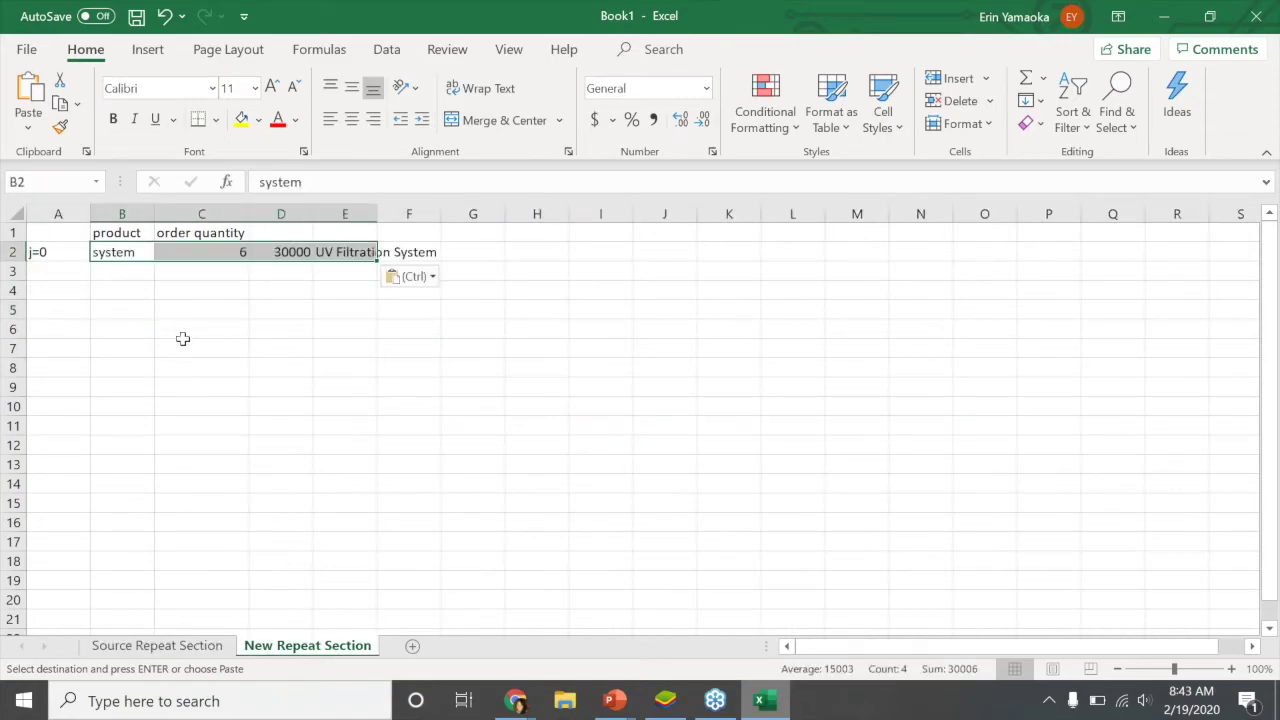
pyautogui.click(185, 345)
# Clear the pasted unit price and product family from D2:E2, keeping only product and order quantity
pyautogui.moveTo(297, 255); pyautogui.dragTo(360, 252)
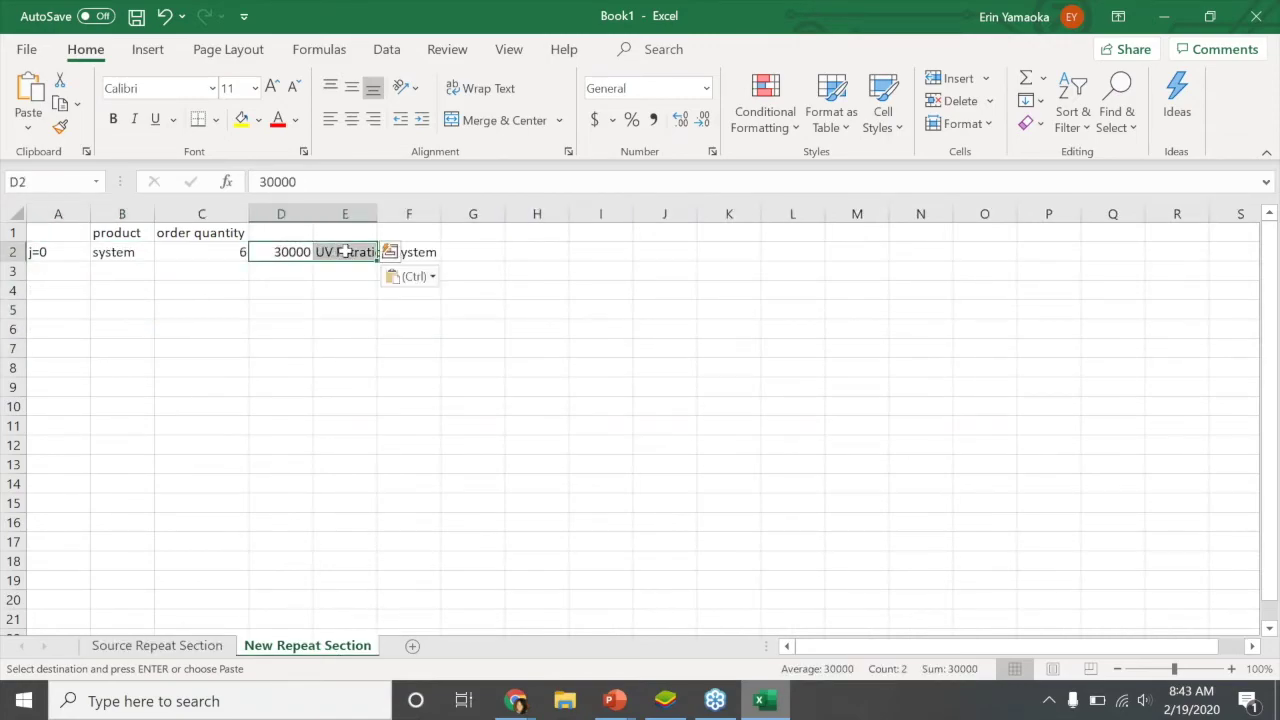
pyautogui.press('Delete')
pyautogui.click(316, 394)
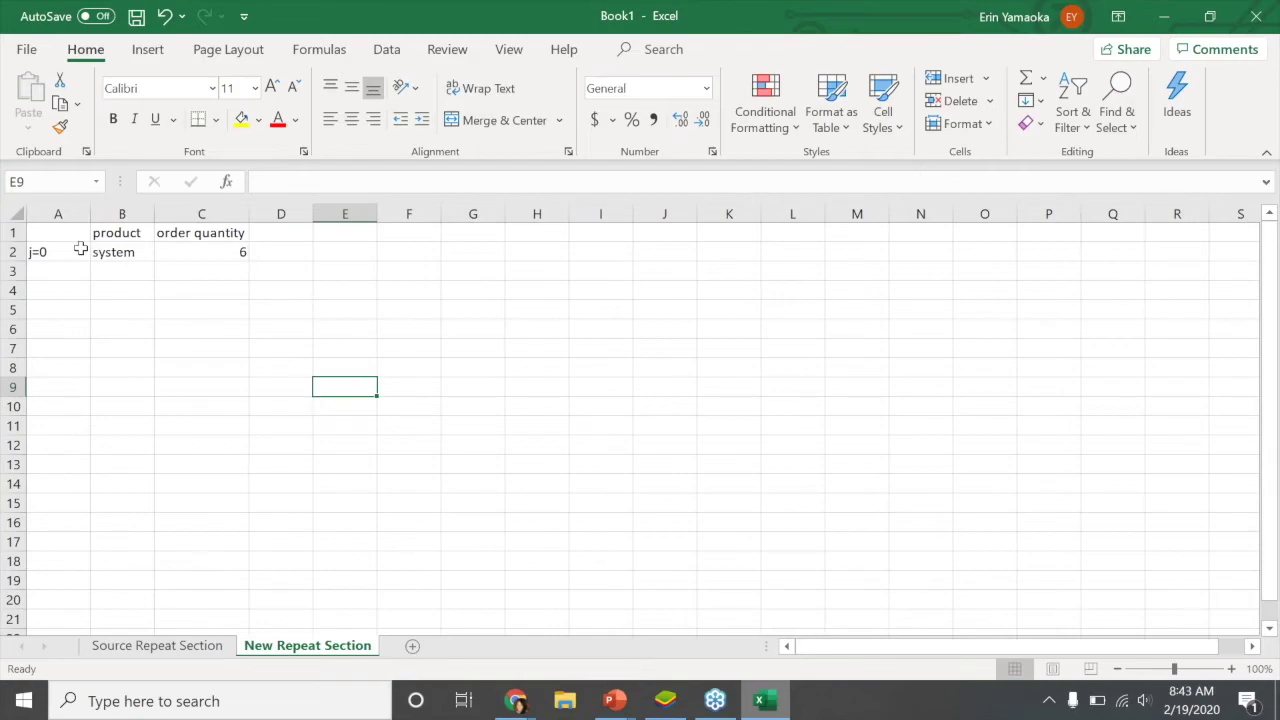
# Enter the row label j=1 in cell A3 of the New Repeat Section sheet
pyautogui.click(74, 283)
pyautogui.click(73, 273)
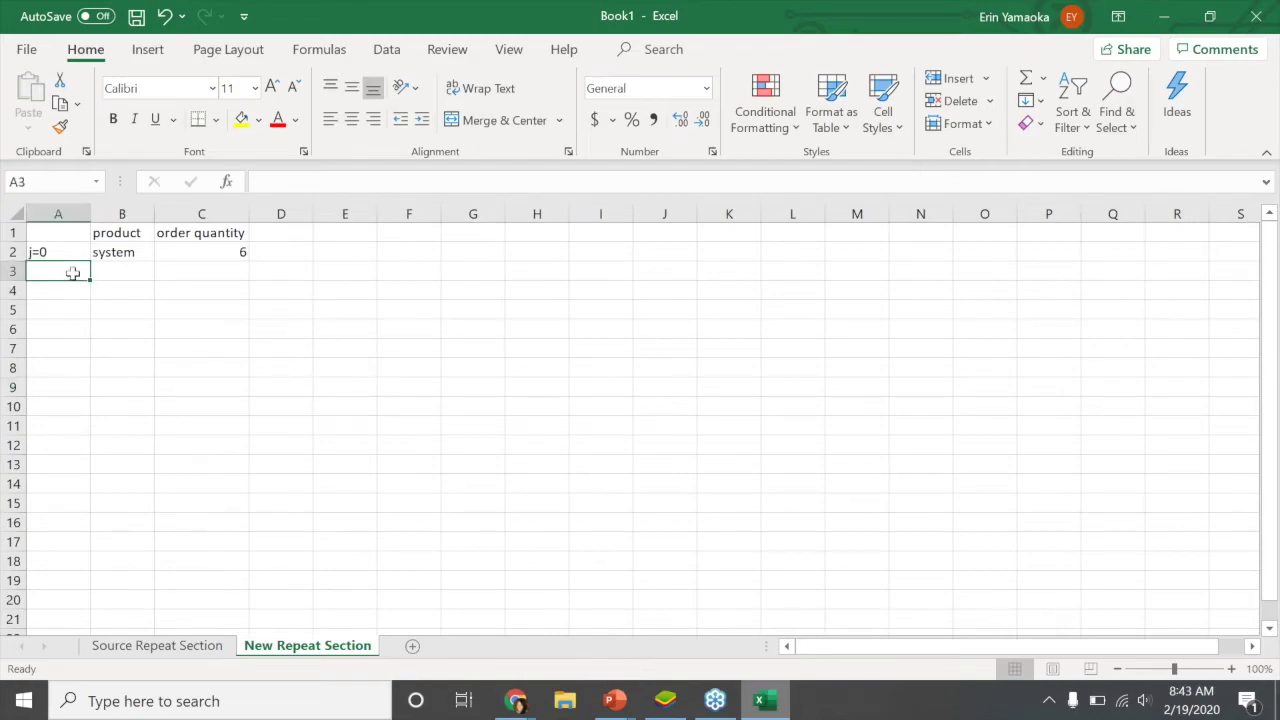
pyautogui.write('j=1')
pyautogui.click(127, 392)
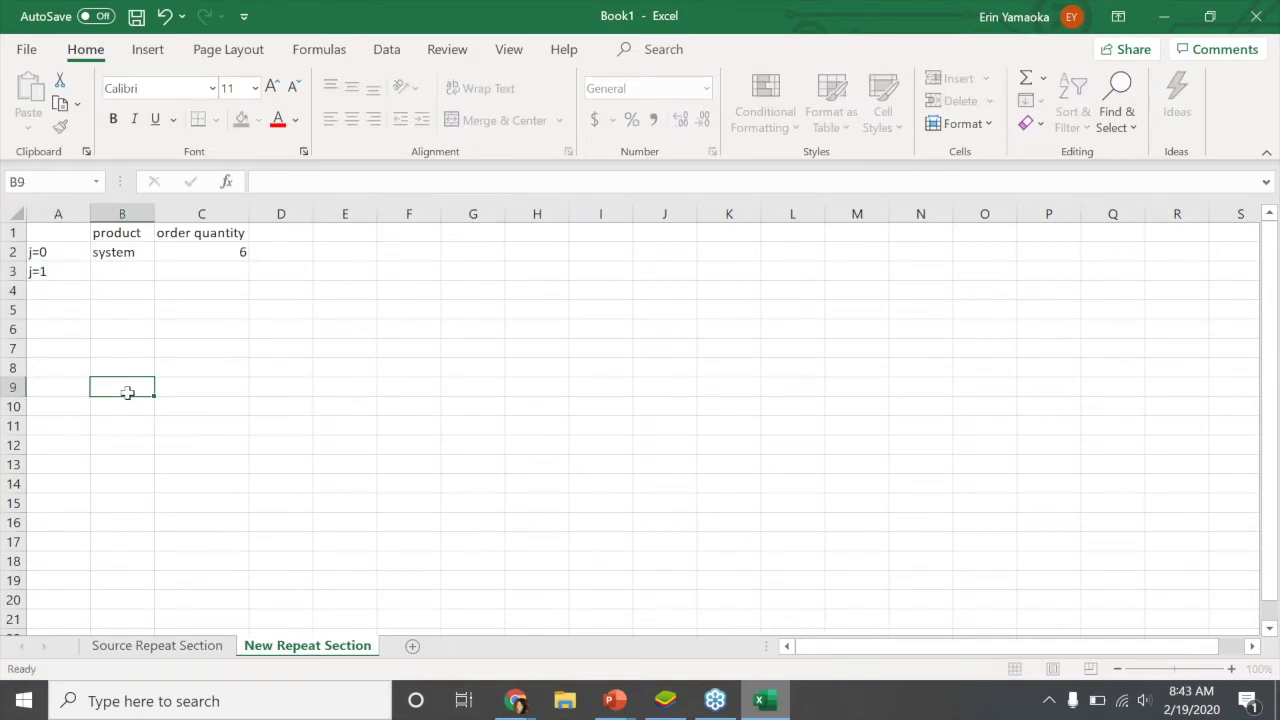
# Compare the j=1 row label on the New Repeat Section sheet with the j++ line of the Product Name script in the browser
pyautogui.doubleClick(58, 273)
pyautogui.doubleClick(59, 276)
pyautogui.click(58, 348)
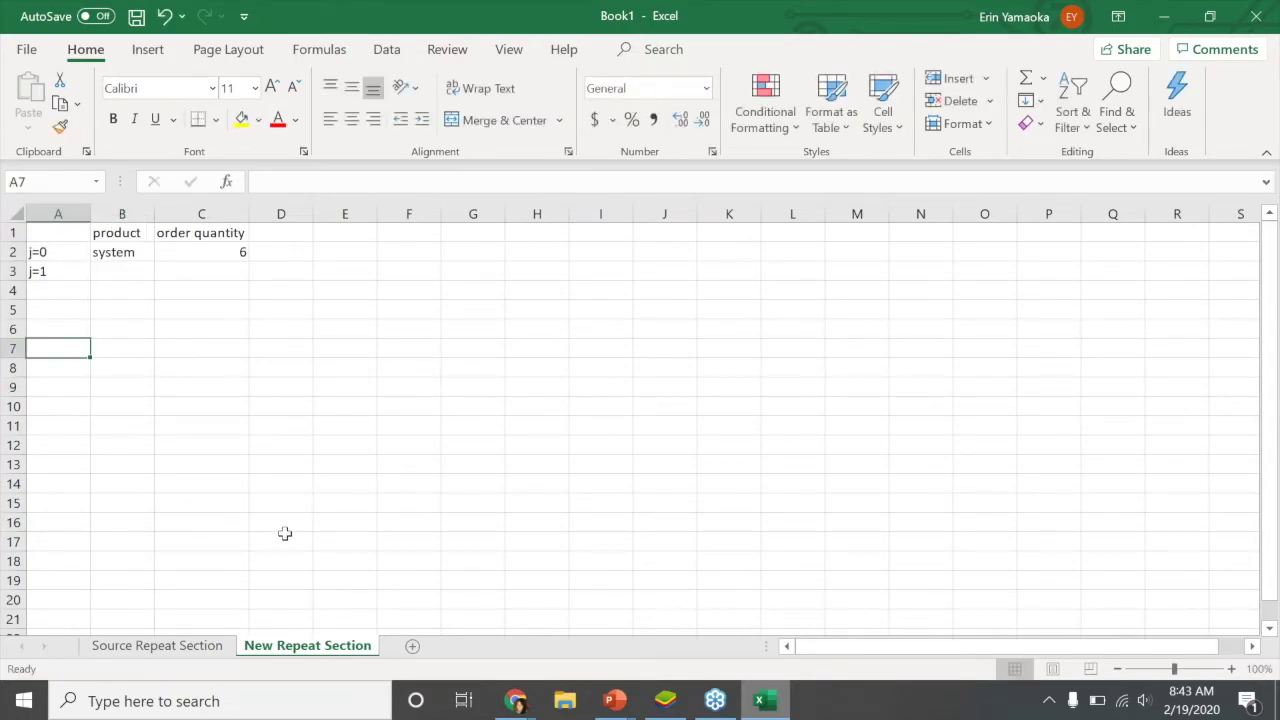
pyautogui.hotkey('alt', 'Tab')
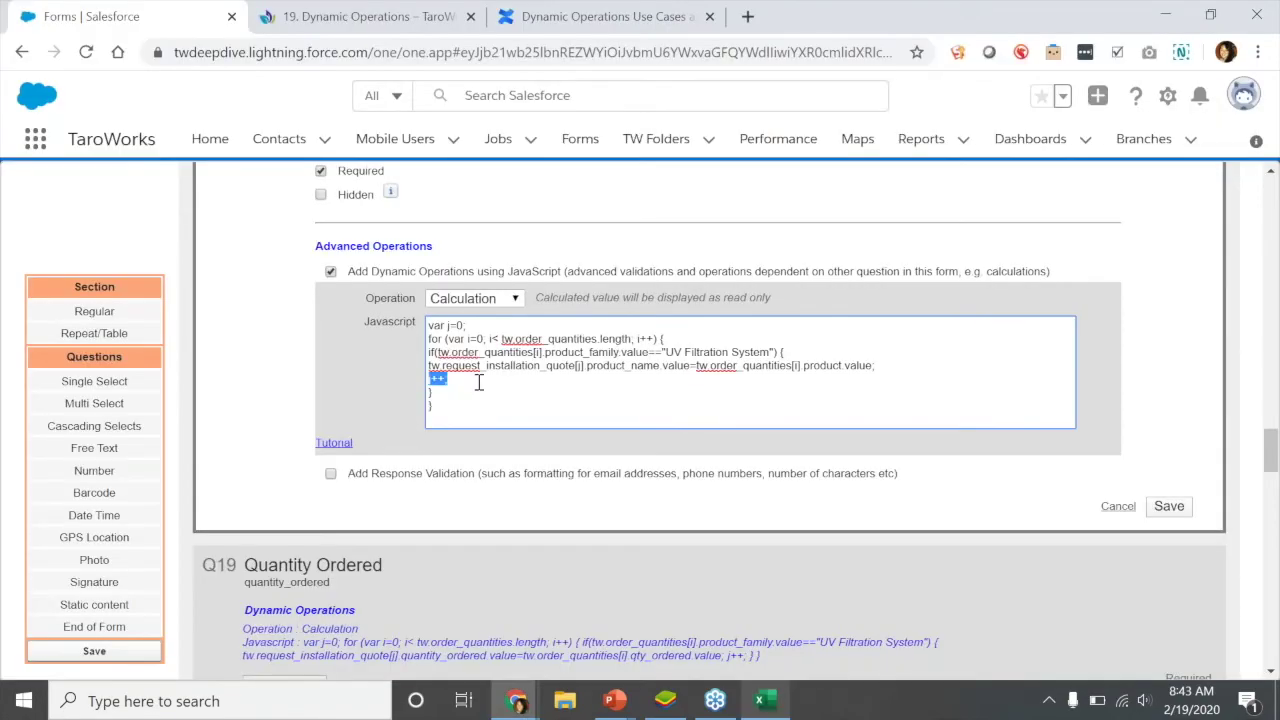
pyautogui.click(504, 416)
# Switch back to Excel and copy the i=4 row's product through product family cells into the j=1 row of New Repeat Section, starting at B3
pyautogui.hotkey('alt', 'Tab')
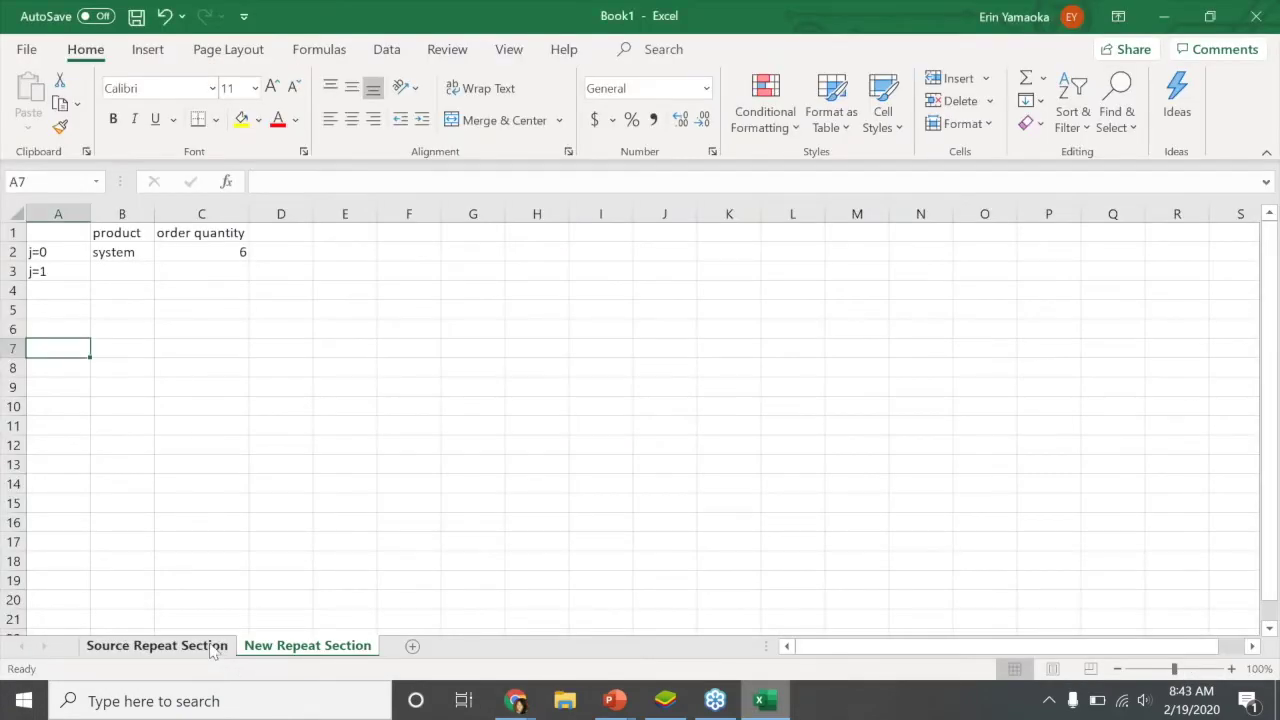
pyautogui.click(205, 646)
pyautogui.click(128, 325)
pyautogui.doubleClick(124, 329)
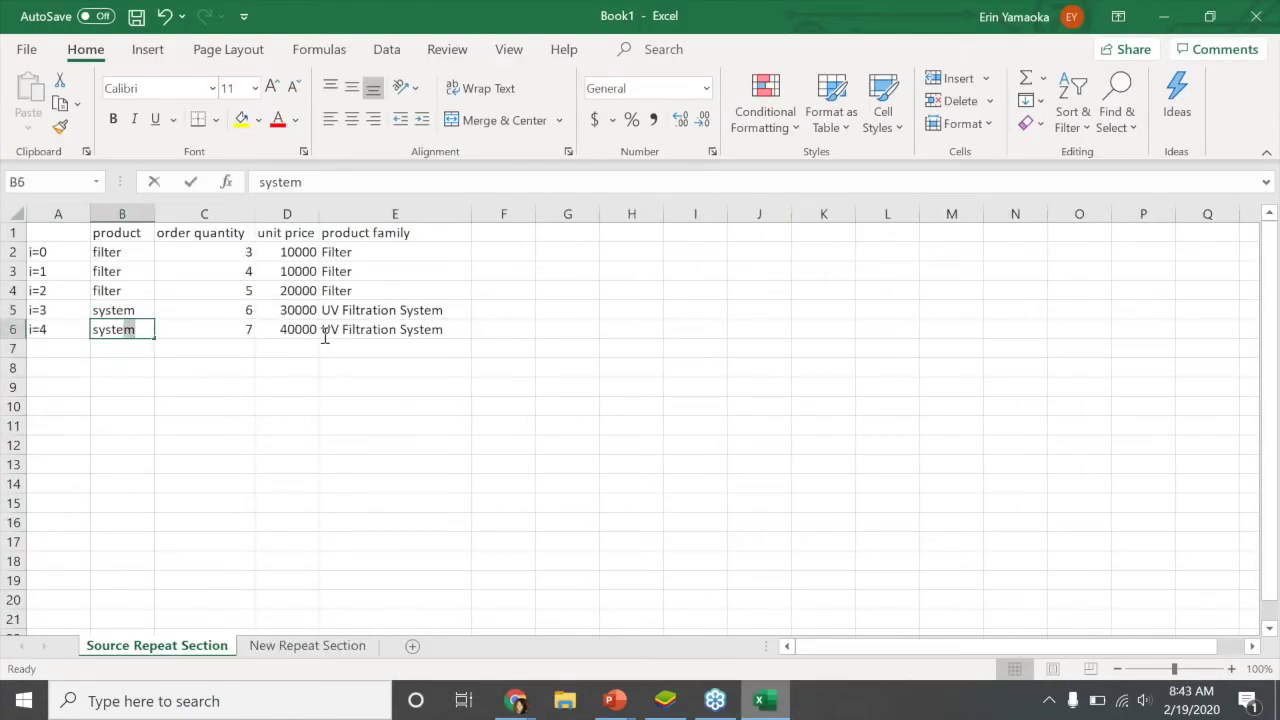
pyautogui.click(175, 385)
pyautogui.moveTo(111, 331); pyautogui.dragTo(350, 331)
pyautogui.hotkey('ctrl', 'c')
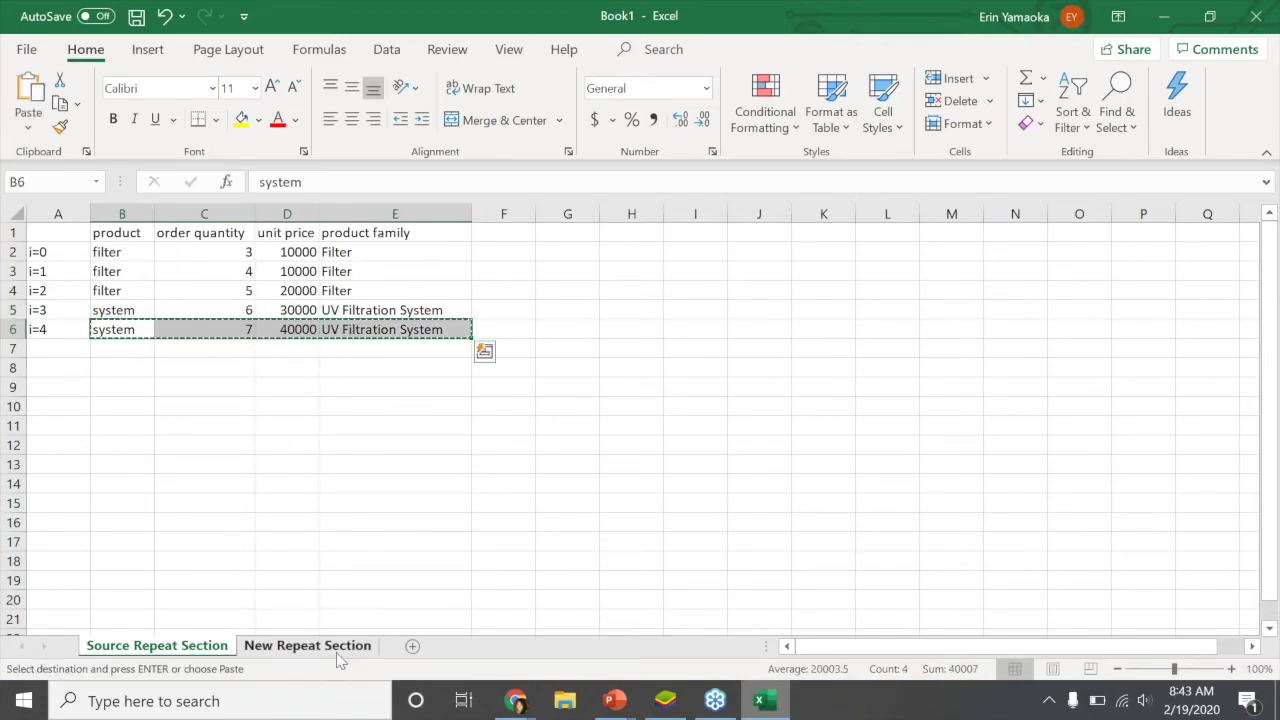
pyautogui.click(338, 655)
pyautogui.click(120, 271)
pyautogui.hotkey('ctrl', 'v')
# Clear the pasted unit price and product family from D3:E3
pyautogui.moveTo(280, 272); pyautogui.dragTo(354, 270)
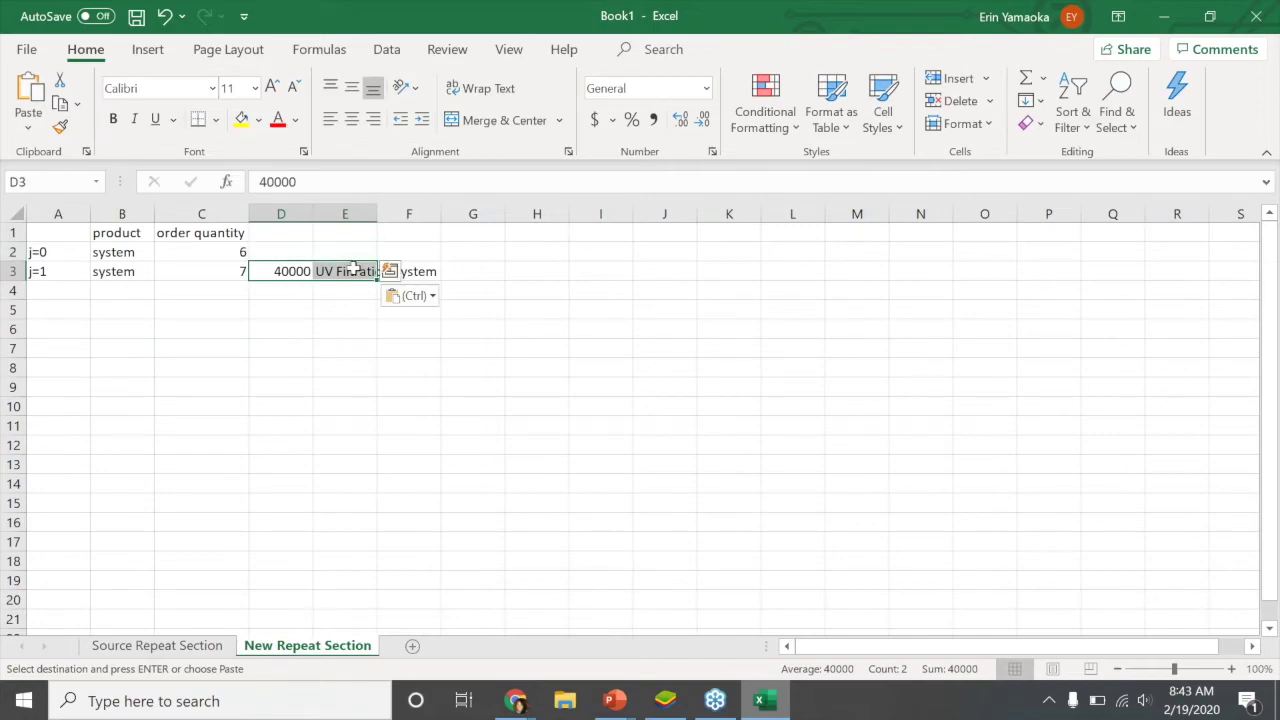
pyautogui.press('Delete')
pyautogui.click(345, 367)
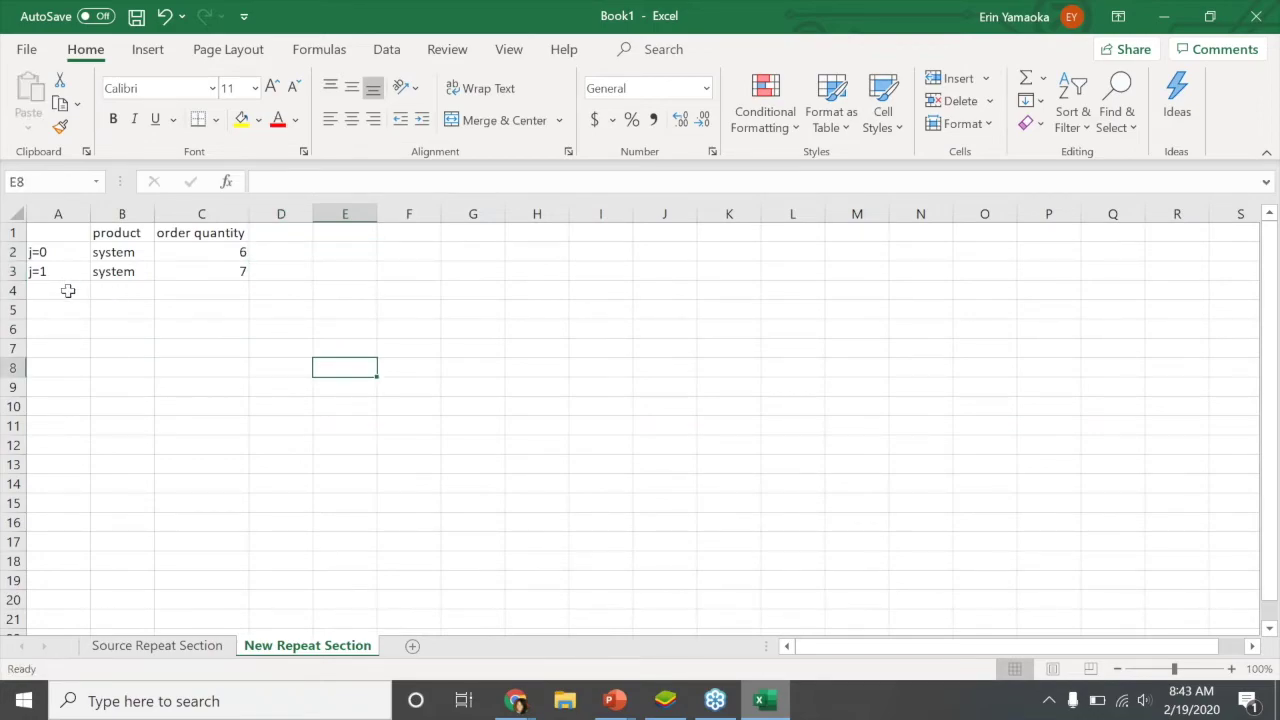
# Enter the row label j=2 in cell A4 of the New Repeat Section sheet
pyautogui.click(70, 292)
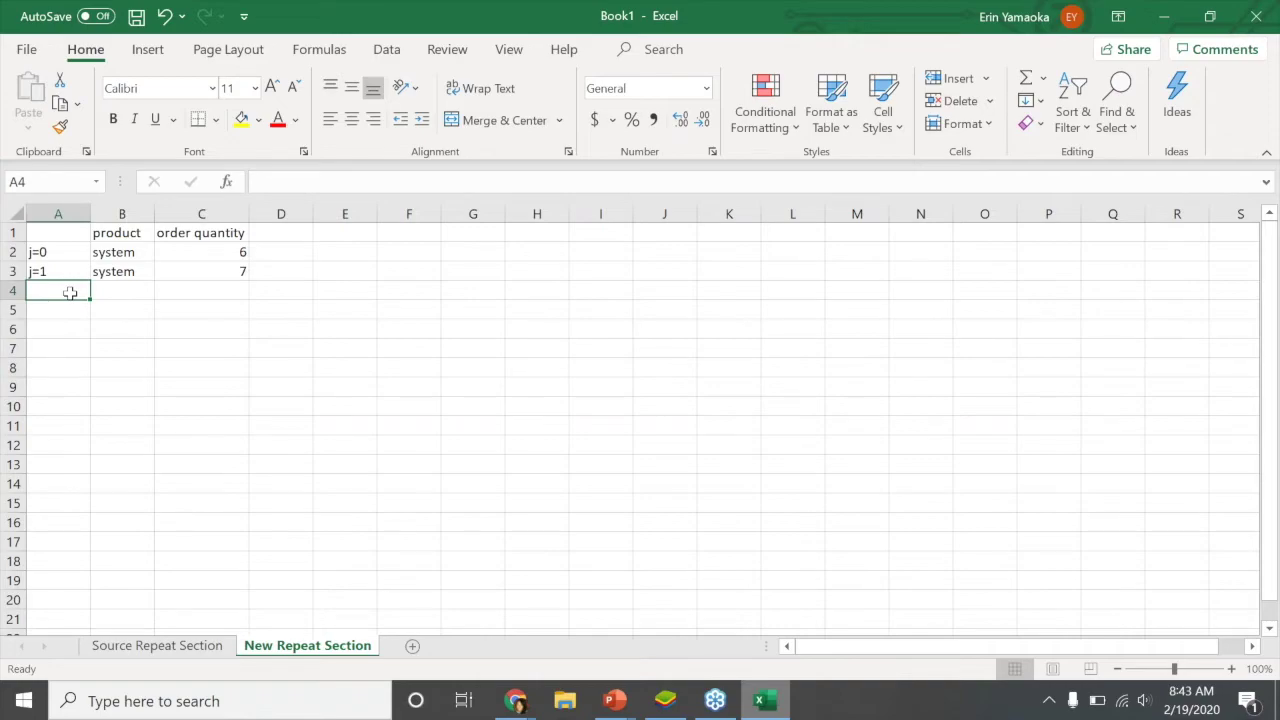
pyautogui.write('j=2')
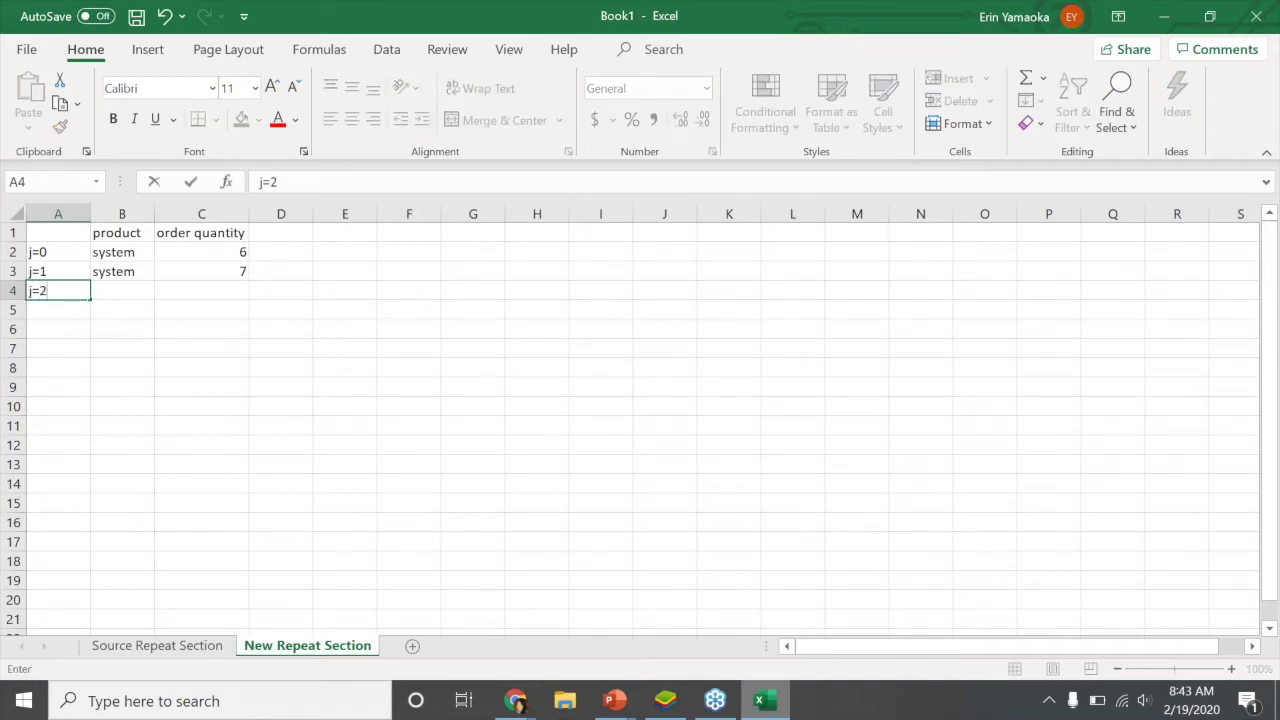
pyautogui.click(100, 400)
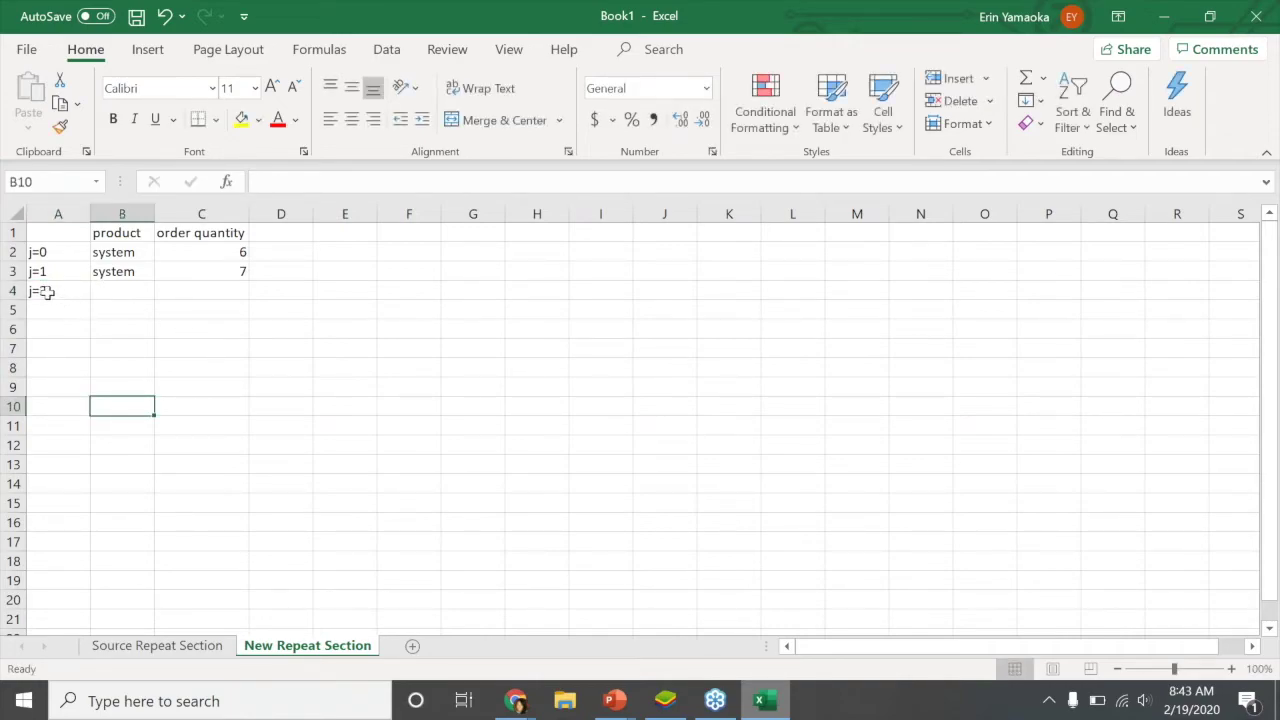
# Go over the j=2 row and the copied product and order quantity cells in B2:C3
pyautogui.moveTo(46, 290); pyautogui.dragTo(220, 284)
pyautogui.click(163, 291)
pyautogui.moveTo(126, 251); pyautogui.dragTo(218, 272)
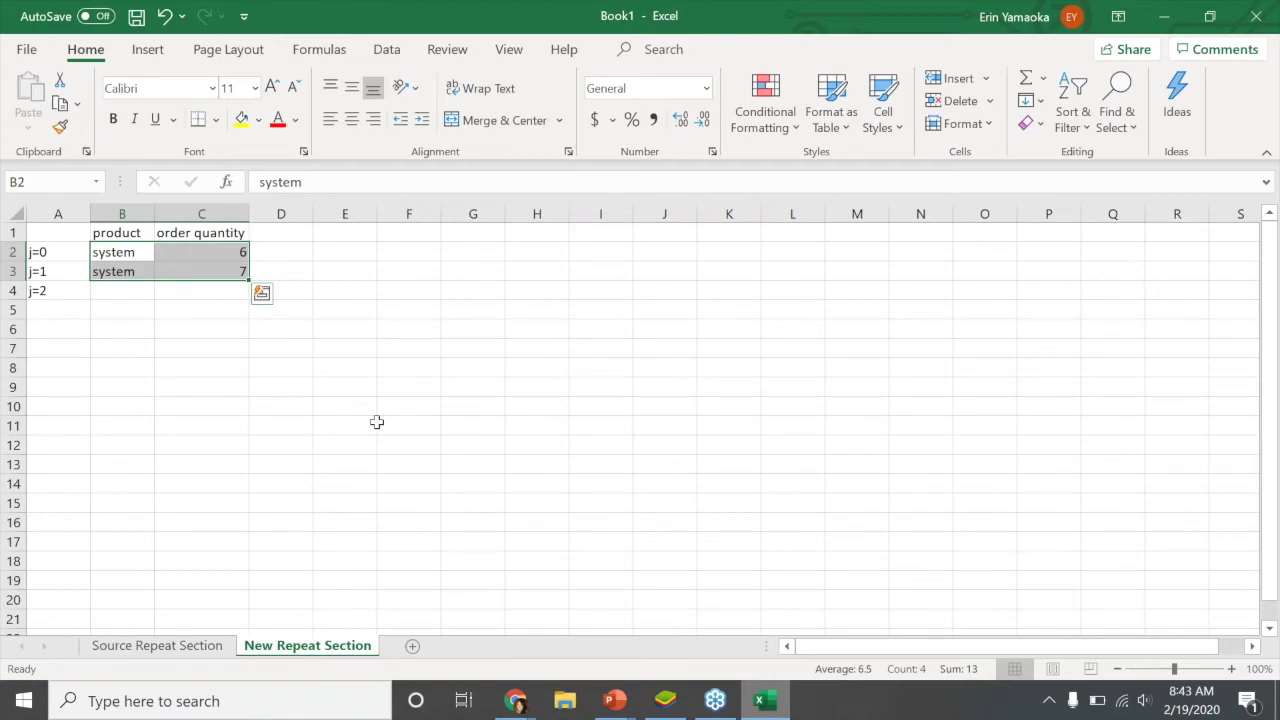
# Switch to the Salesforce form in the browser and save the Product Name question with its calculation script
pyautogui.hotkey('alt', 'Tab')
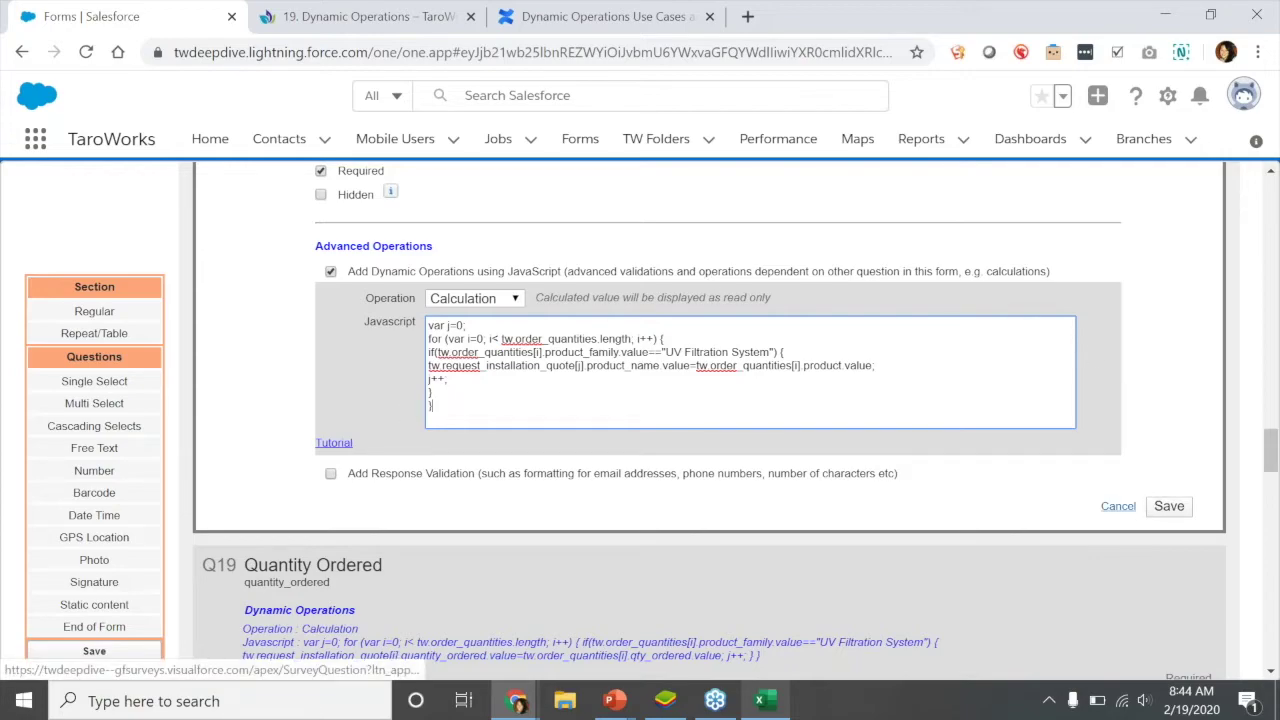
pyautogui.click(1169, 506)
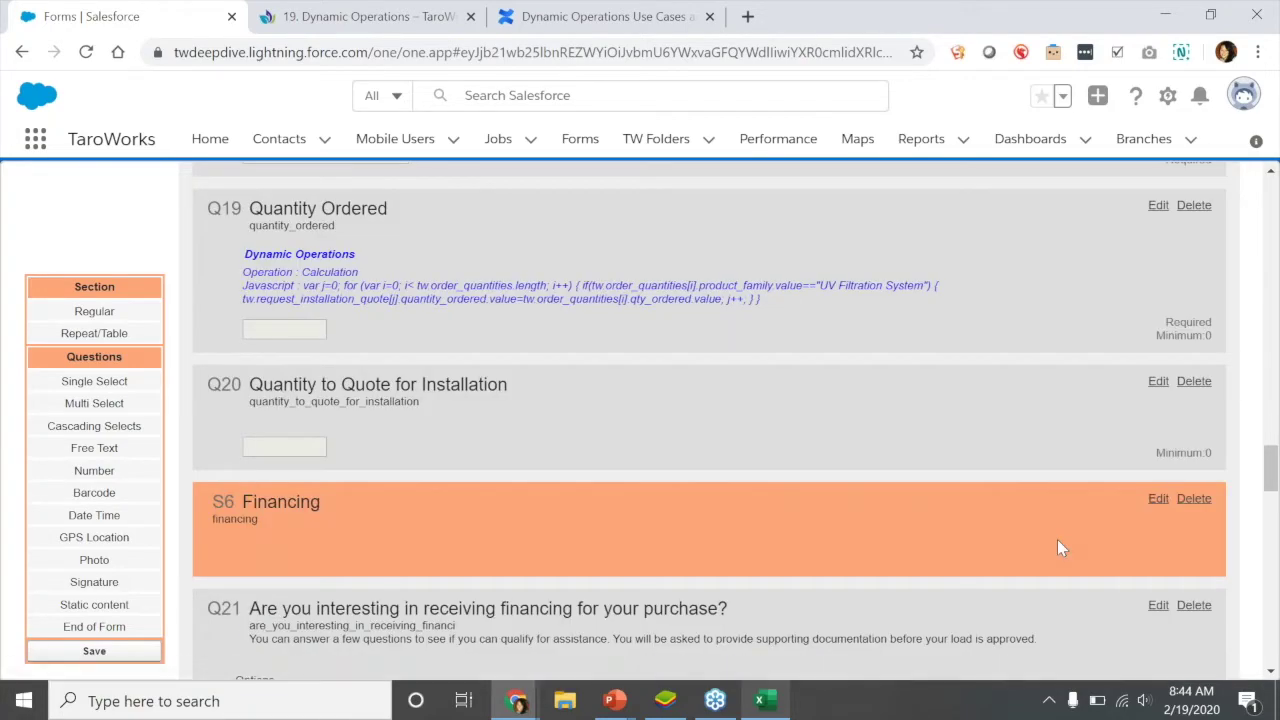
pyautogui.scroll(2, 1057, 539)
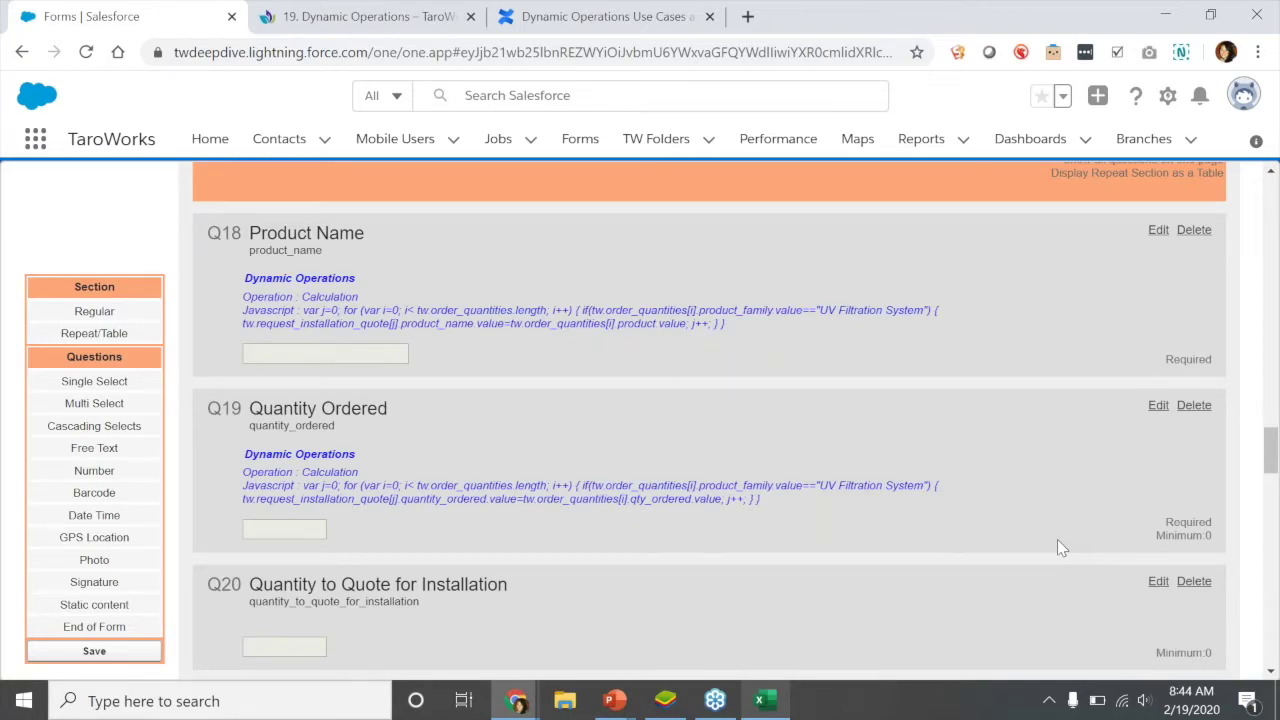
pyautogui.click(1270, 321)
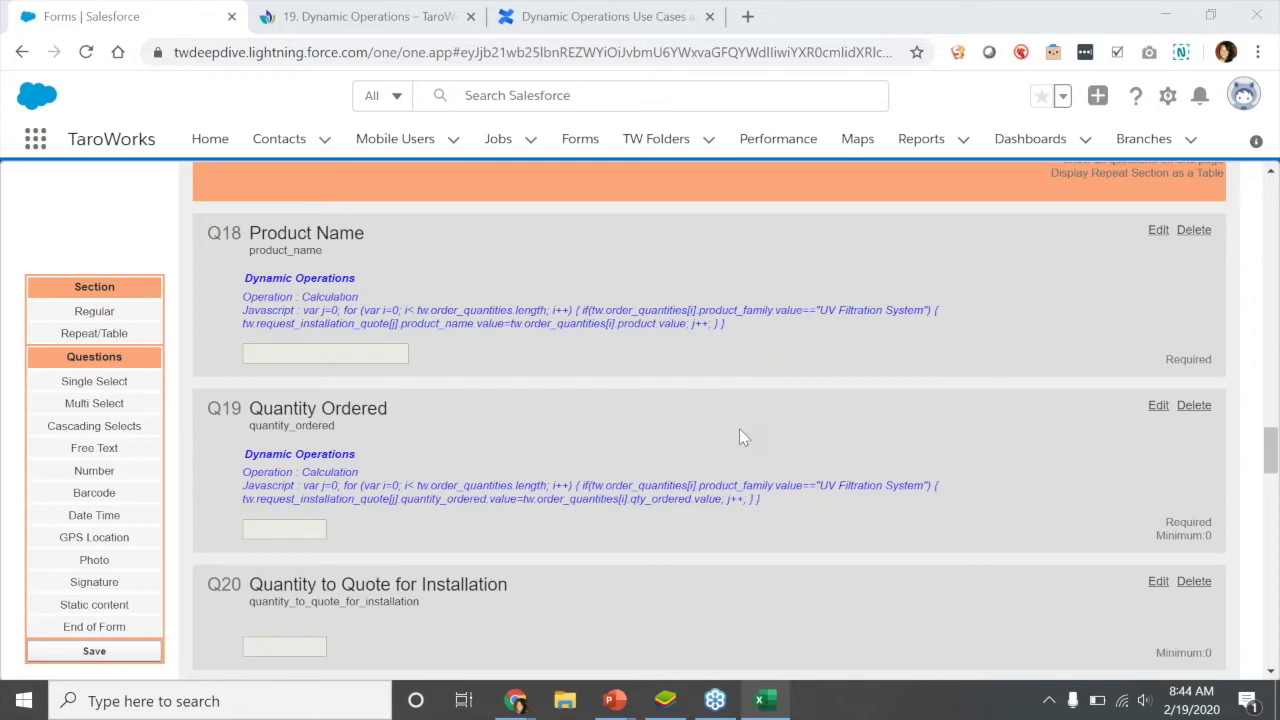
pyautogui.scroll(-2, 740, 431)
pyautogui.scroll(2, 740, 431)
pyautogui.scroll(-2, 775, 320)
pyautogui.scroll(-3, 772, 353)
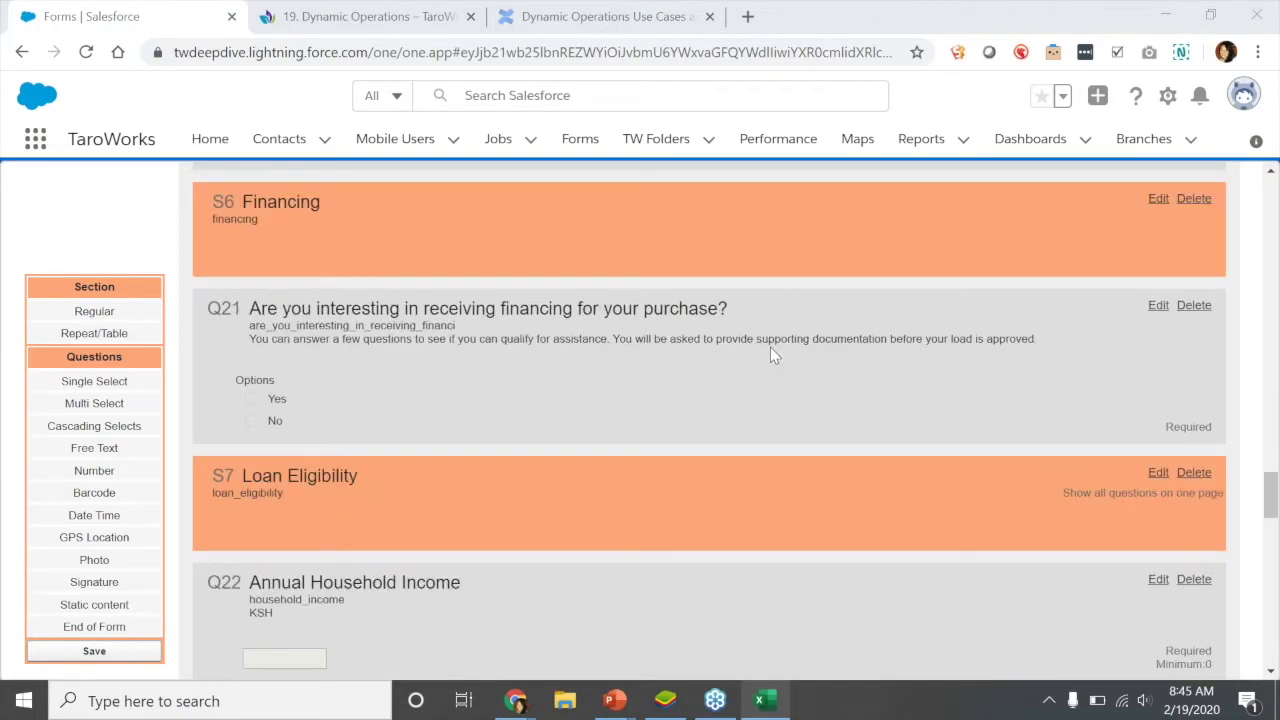
# Open the Quantity Ordered question, review the script line assigning quantity_ordered from qty_ordered, and leave the editor without saving
pyautogui.scroll(5, 770, 352)
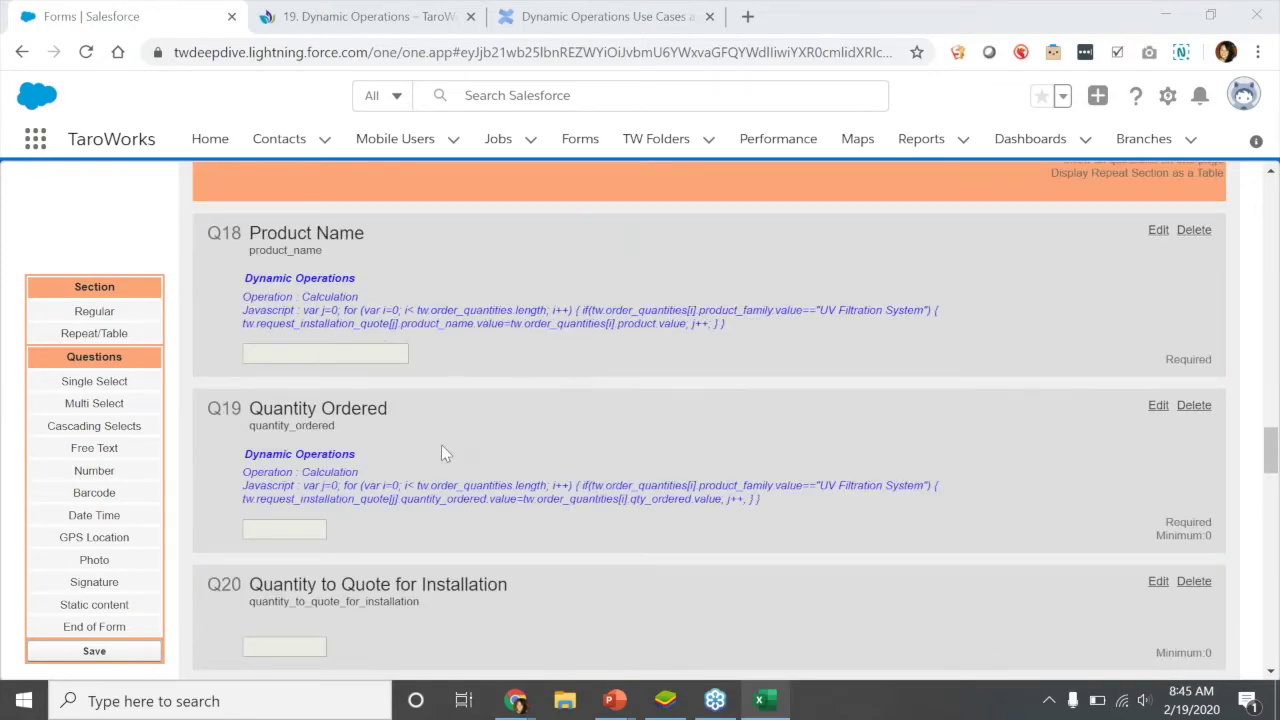
pyautogui.click(1157, 406)
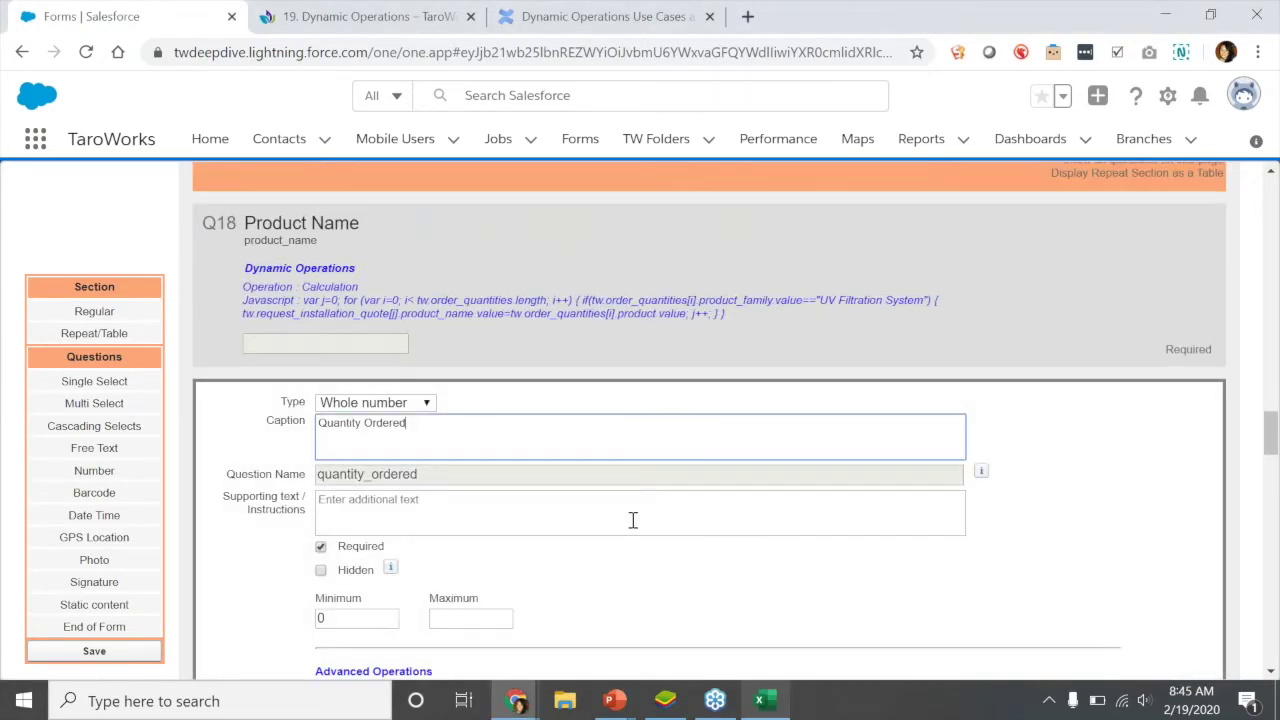
pyautogui.scroll(-2, 632, 520)
pyautogui.scroll(-1, 632, 520)
pyautogui.moveTo(930, 491); pyautogui.dragTo(434, 490)
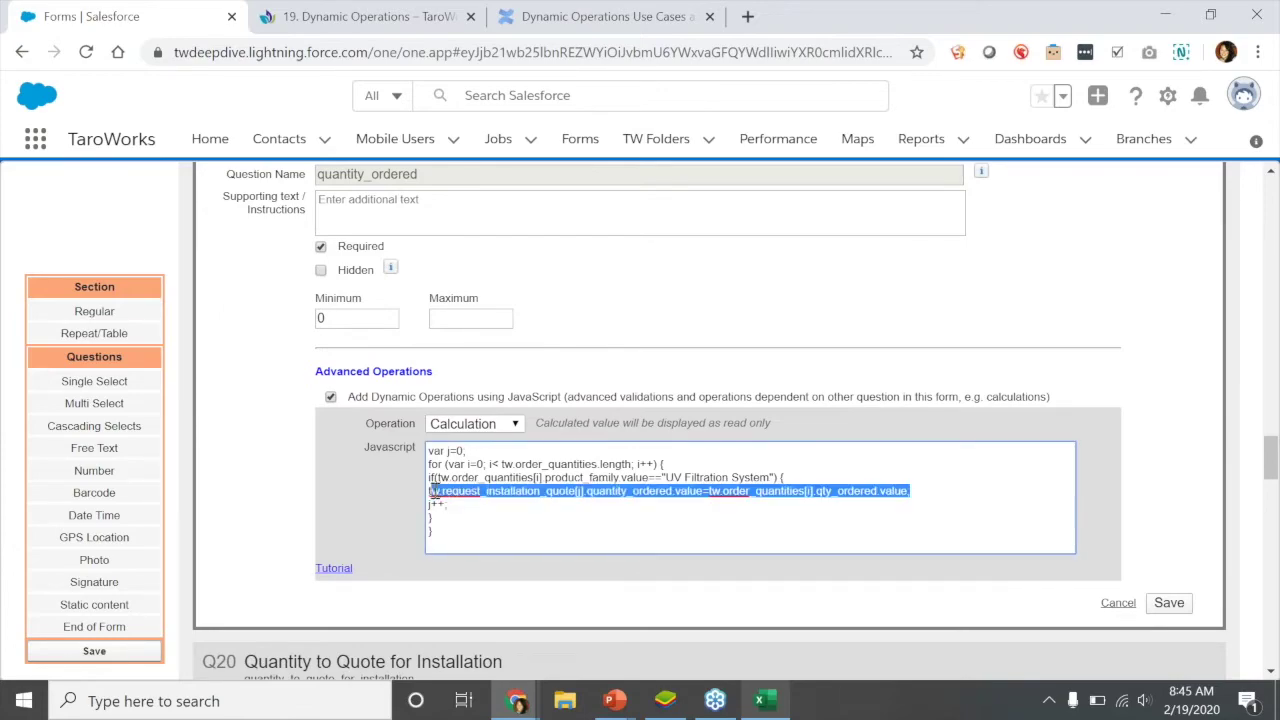
pyautogui.click(673, 508)
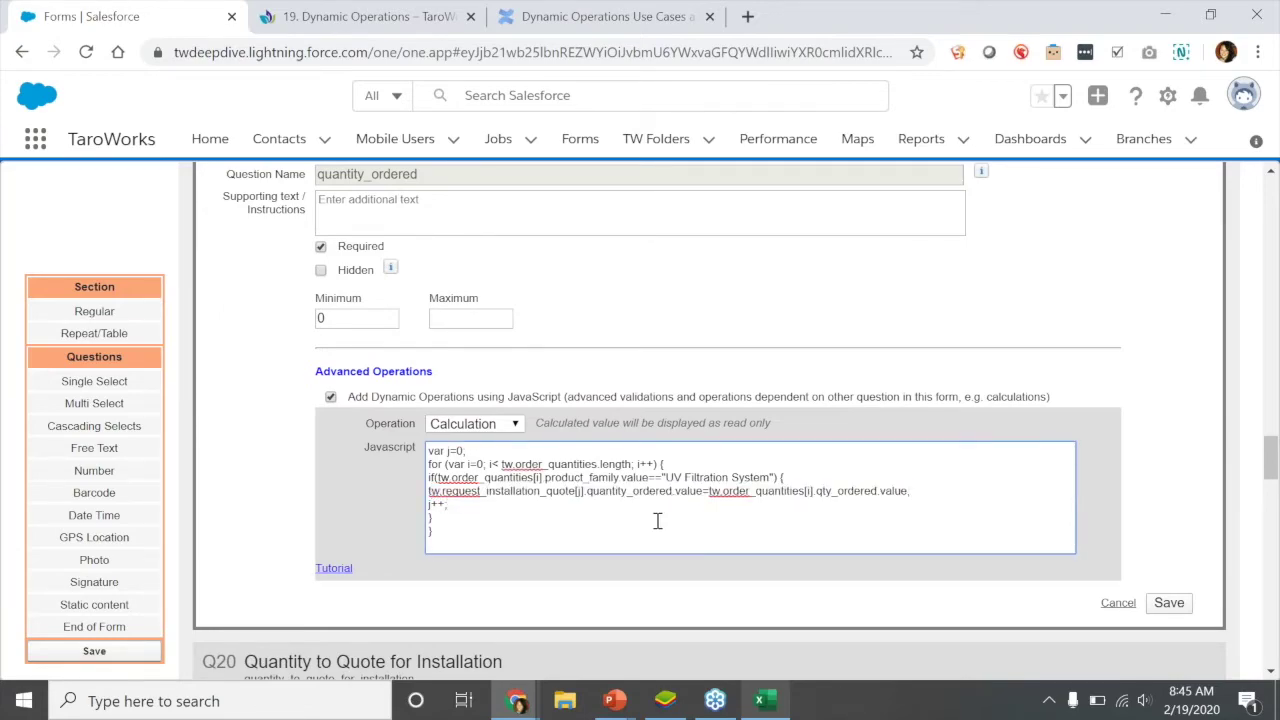
pyautogui.scroll(1, 657, 521)
pyautogui.scroll(-1, 963, 569)
pyautogui.click(1117, 604)
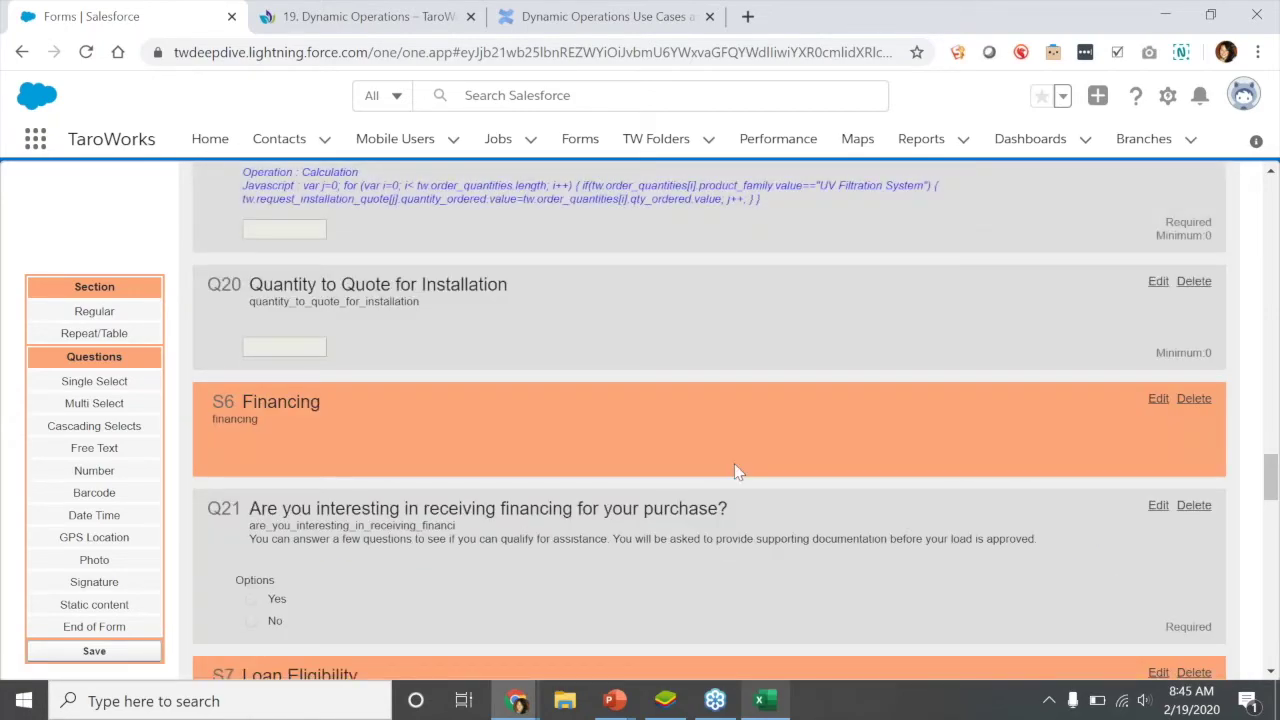
# Look through the Loan Eligibility questions on household income, adults and children, and the Eligible for Loan calculation
pyautogui.scroll(-8, 712, 455)
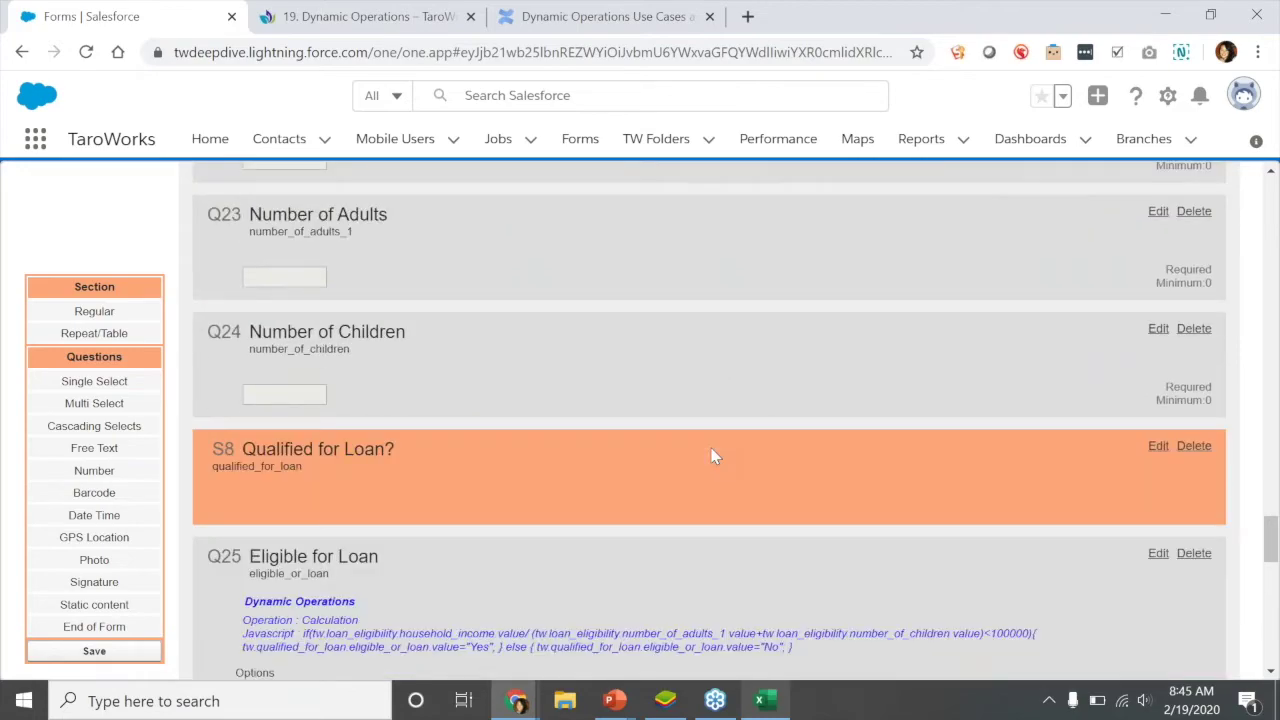
pyautogui.scroll(-3, 712, 455)
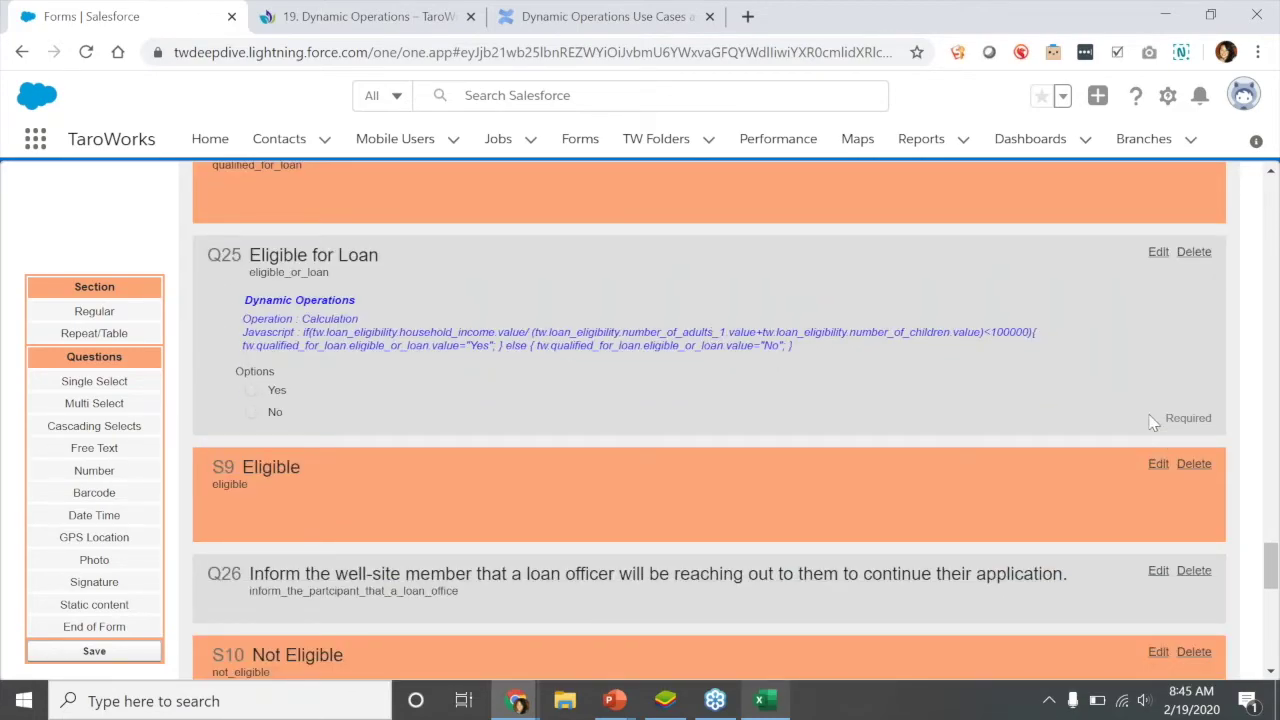
pyautogui.scroll(2, 774, 372)
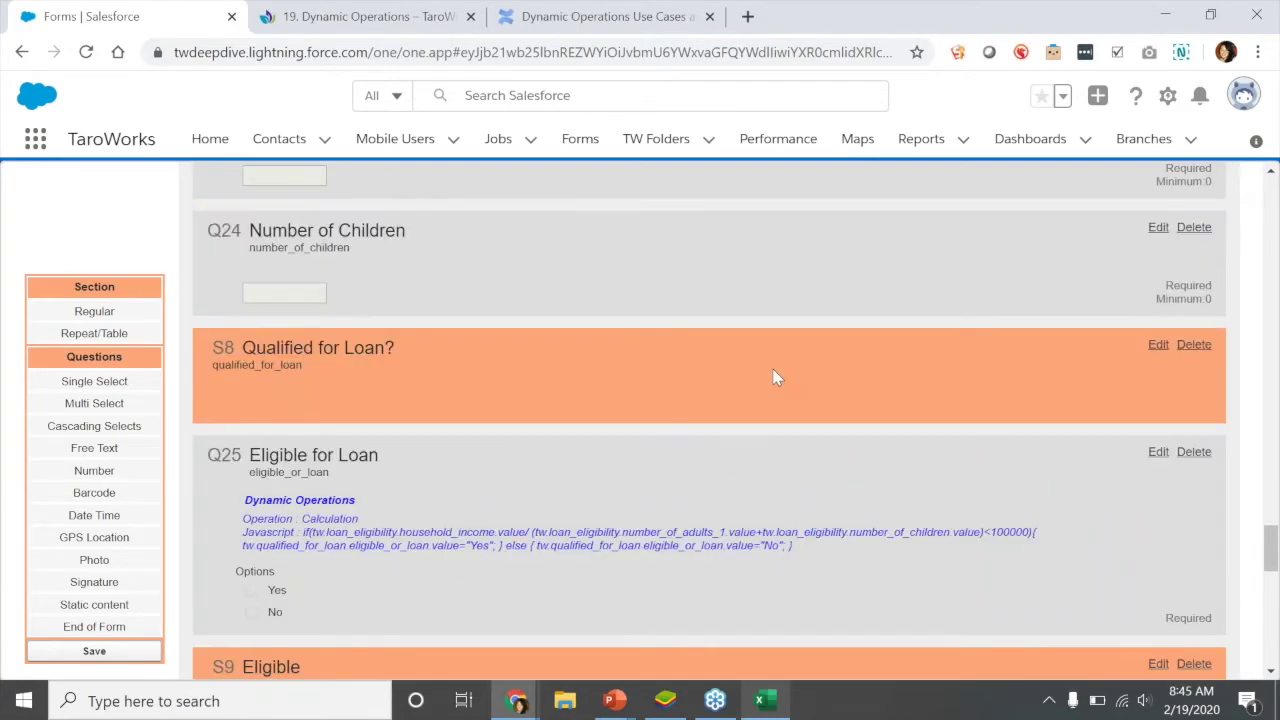
pyautogui.scroll(2, 774, 378)
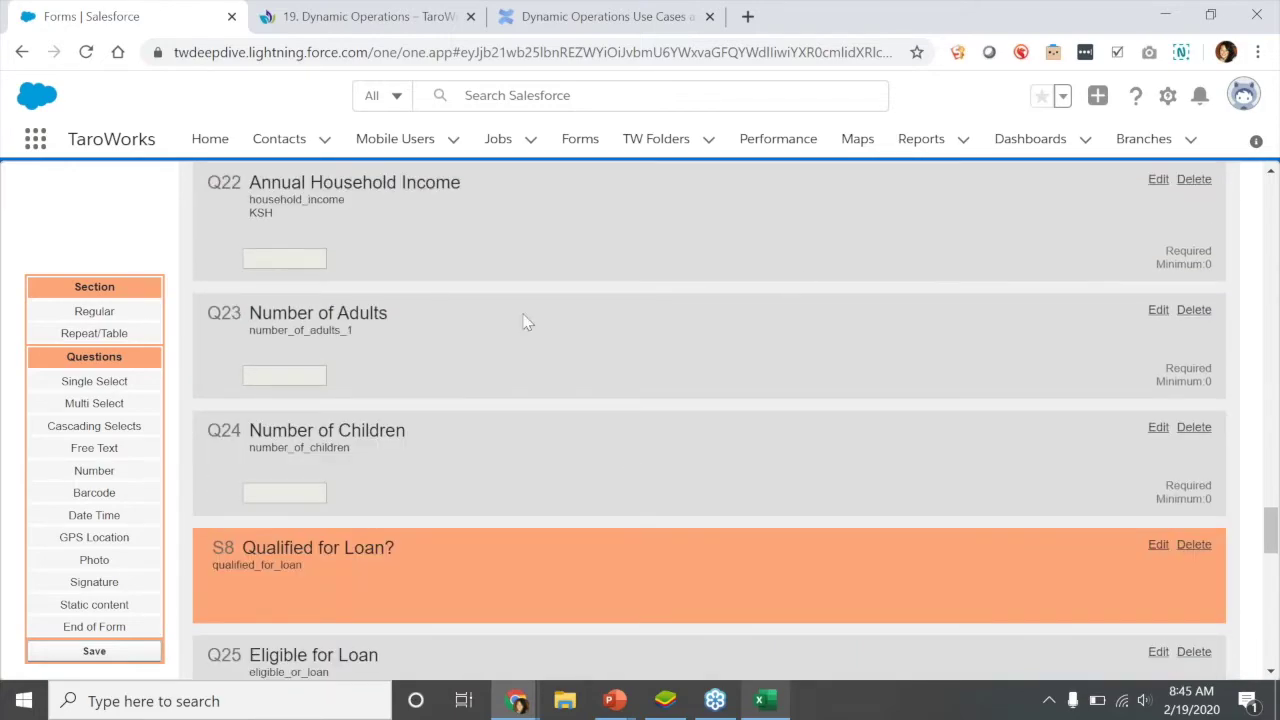
pyautogui.scroll(1, 565, 422)
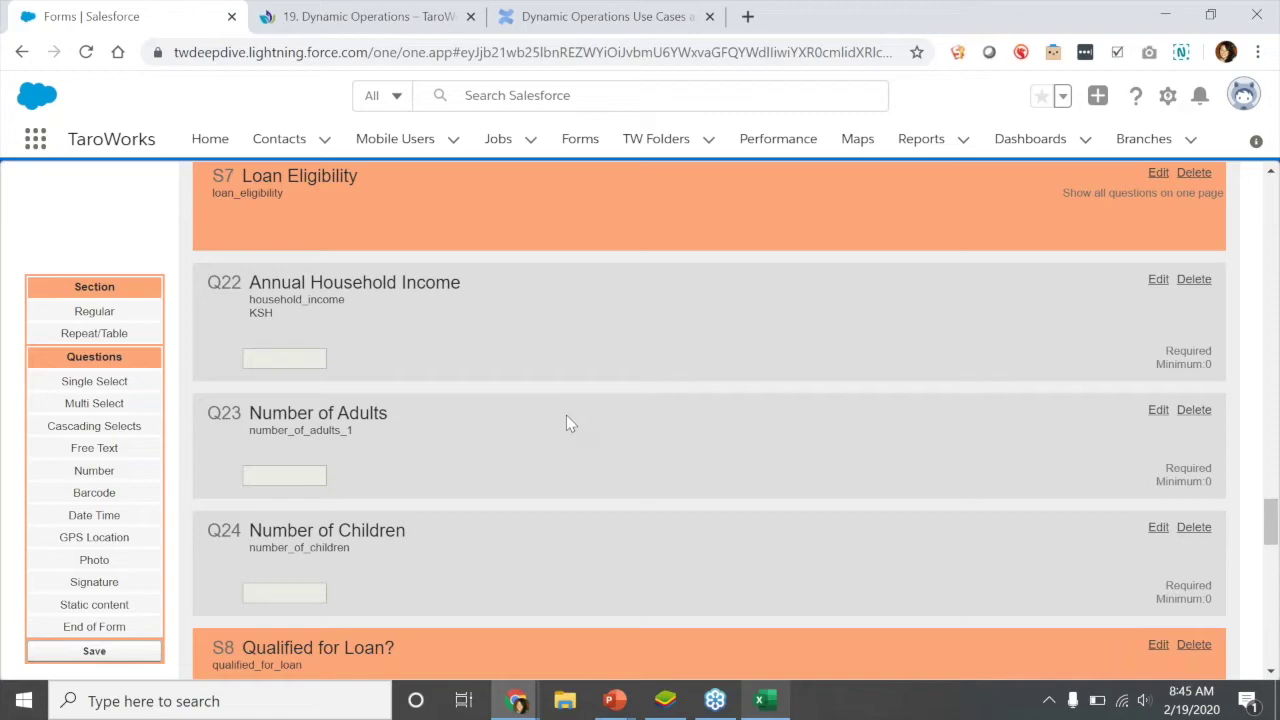
pyautogui.scroll(-1, 566, 424)
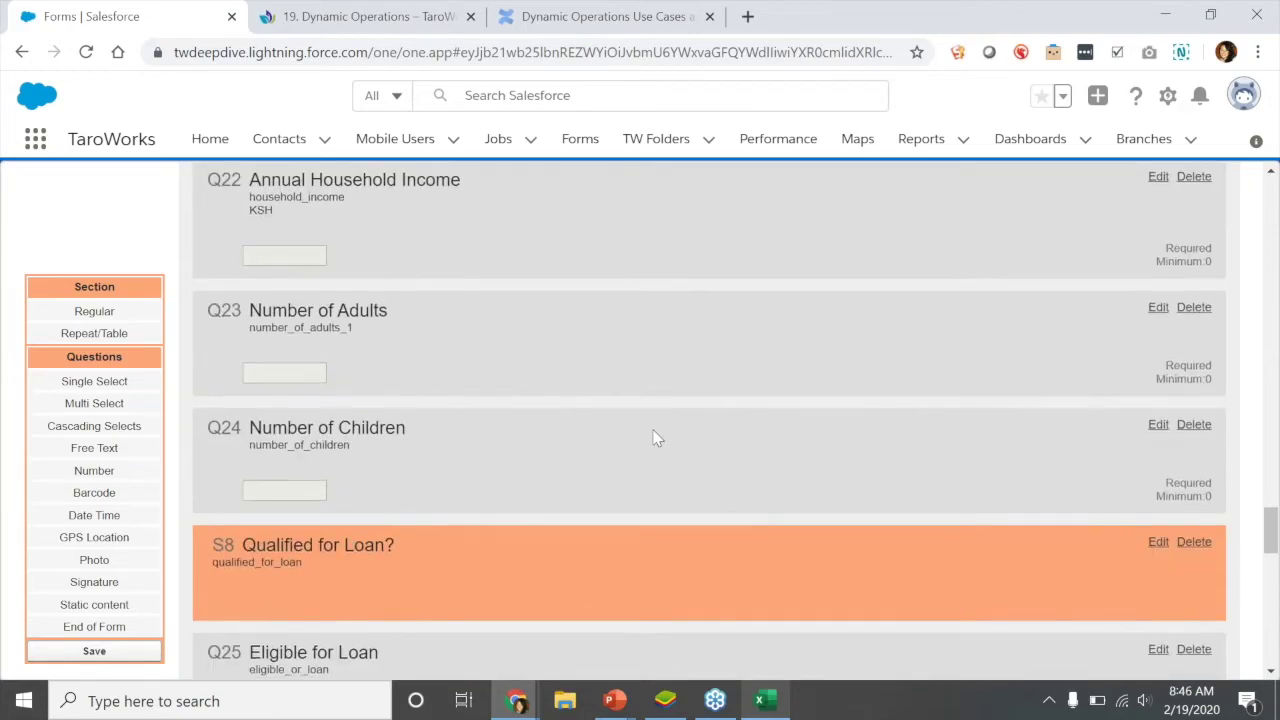
pyautogui.scroll(-1, 651, 437)
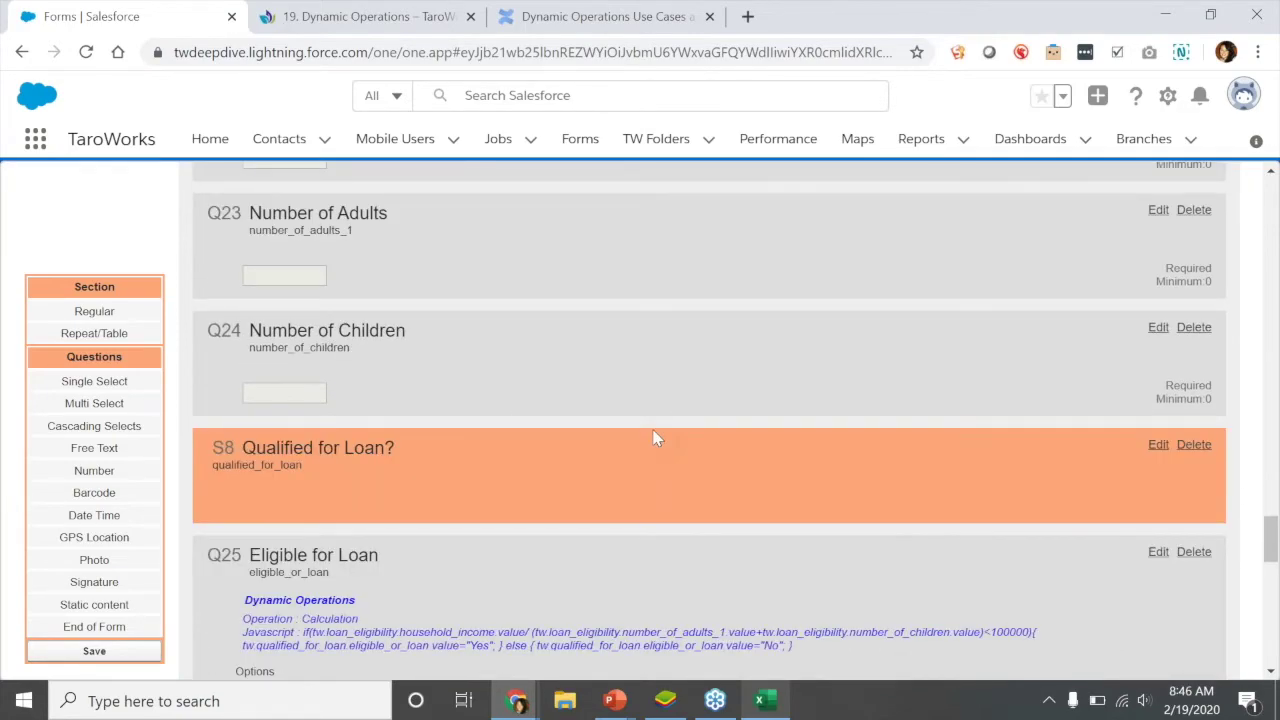
pyautogui.scroll(-2, 655, 438)
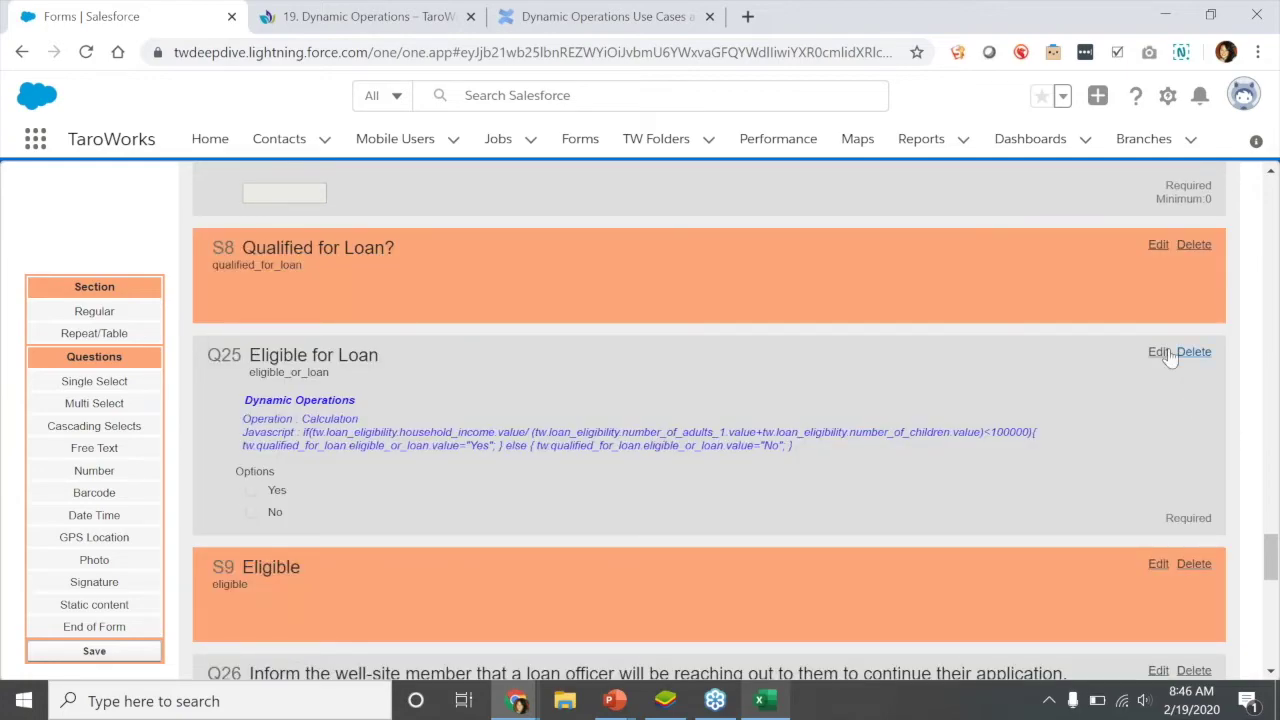
# Open the Eligible for Loan question for editing and review its Yes/No options and if/else calculation script
pyautogui.click(1158, 358)
pyautogui.scroll(-3, 914, 557)
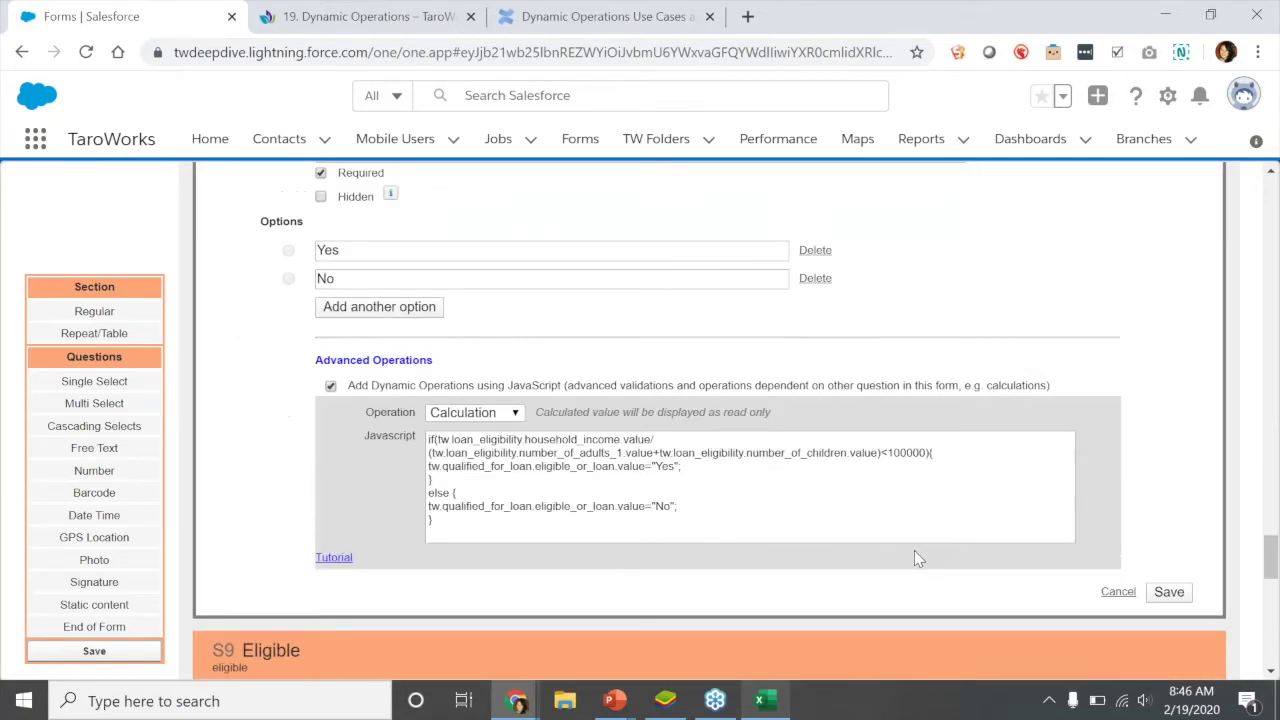
pyautogui.scroll(1, 914, 551)
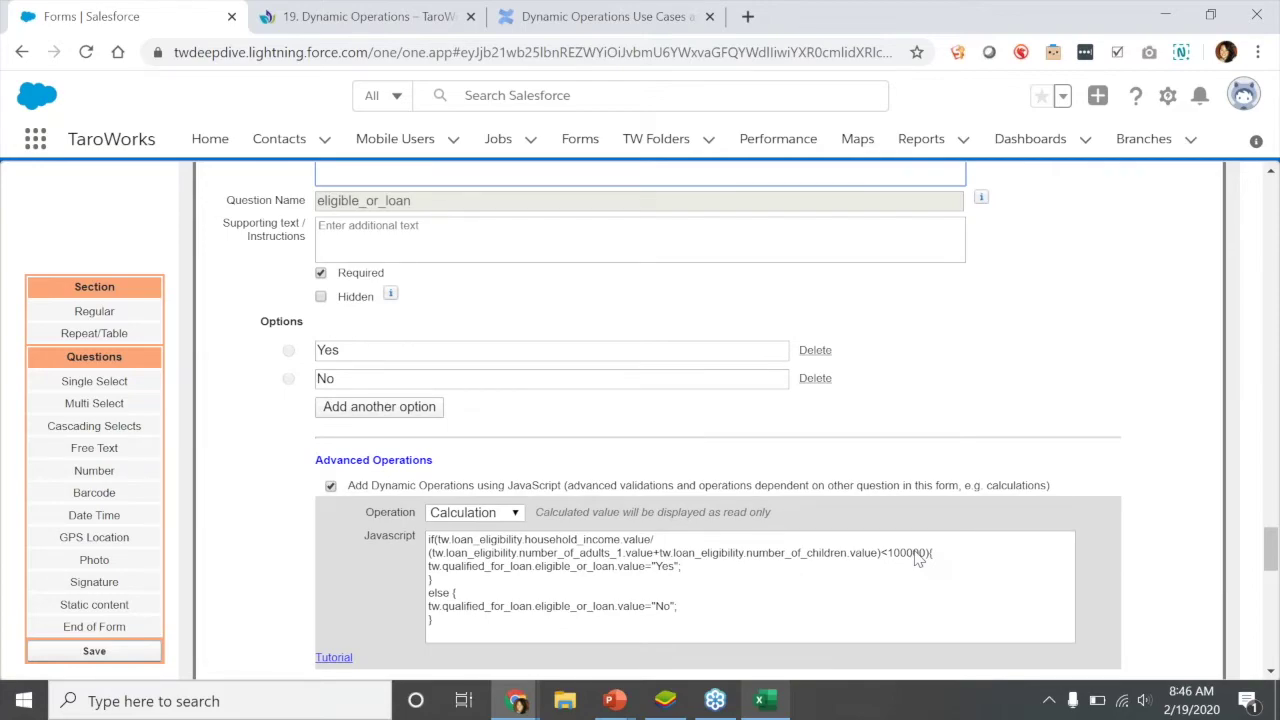
pyautogui.scroll(-2, 689, 643)
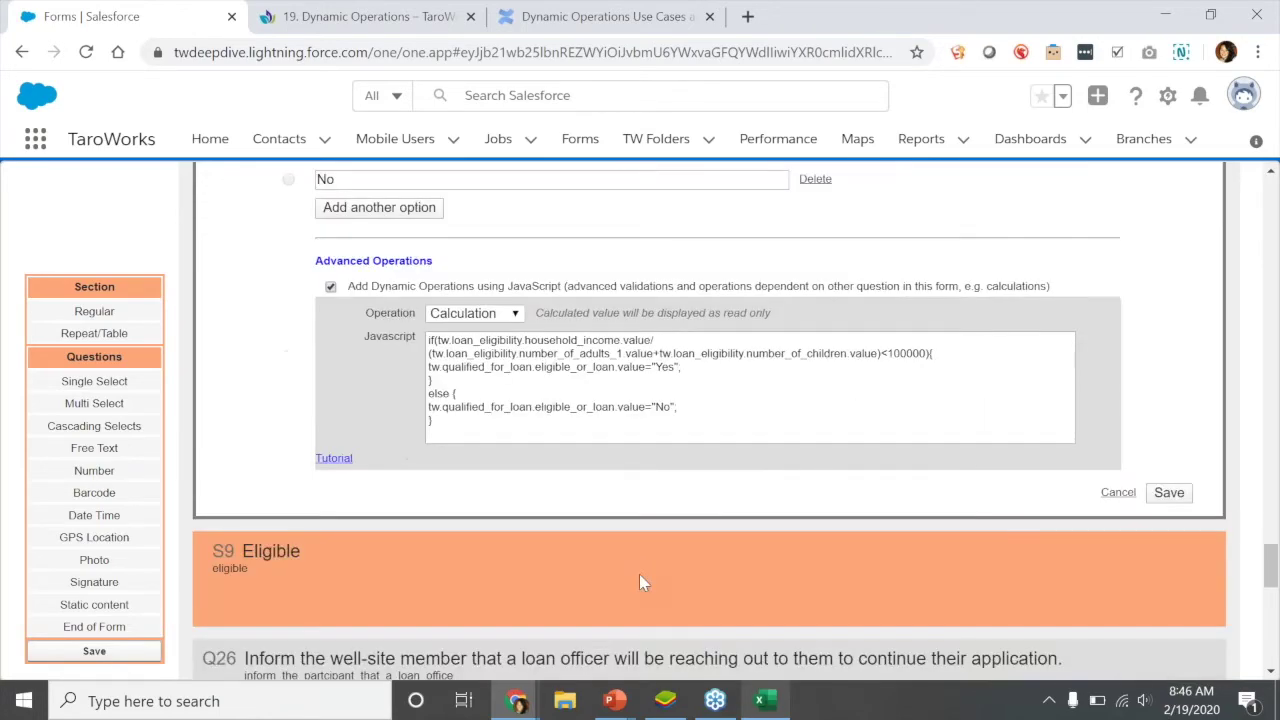
pyautogui.doubleClick(440, 393)
pyautogui.click(436, 425)
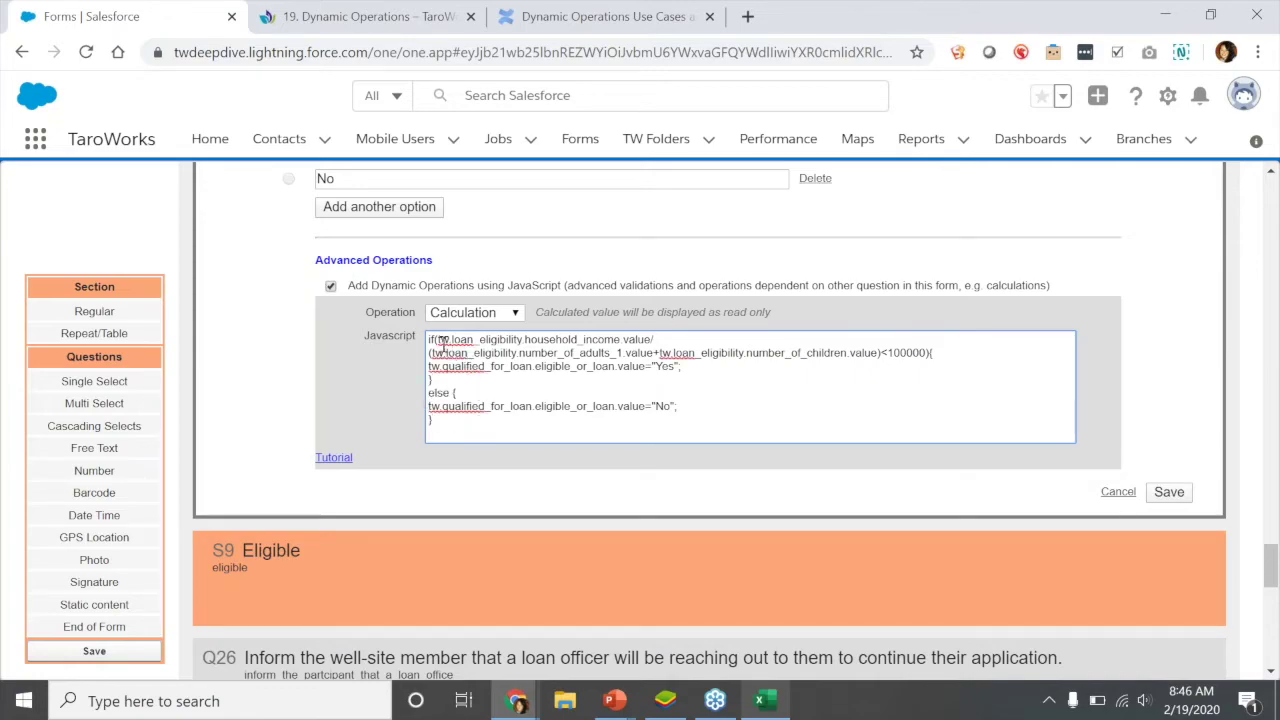
# Examine the if condition that divides household income by adults plus children and compares the result with 100000
pyautogui.moveTo(437, 340); pyautogui.dragTo(930, 352)
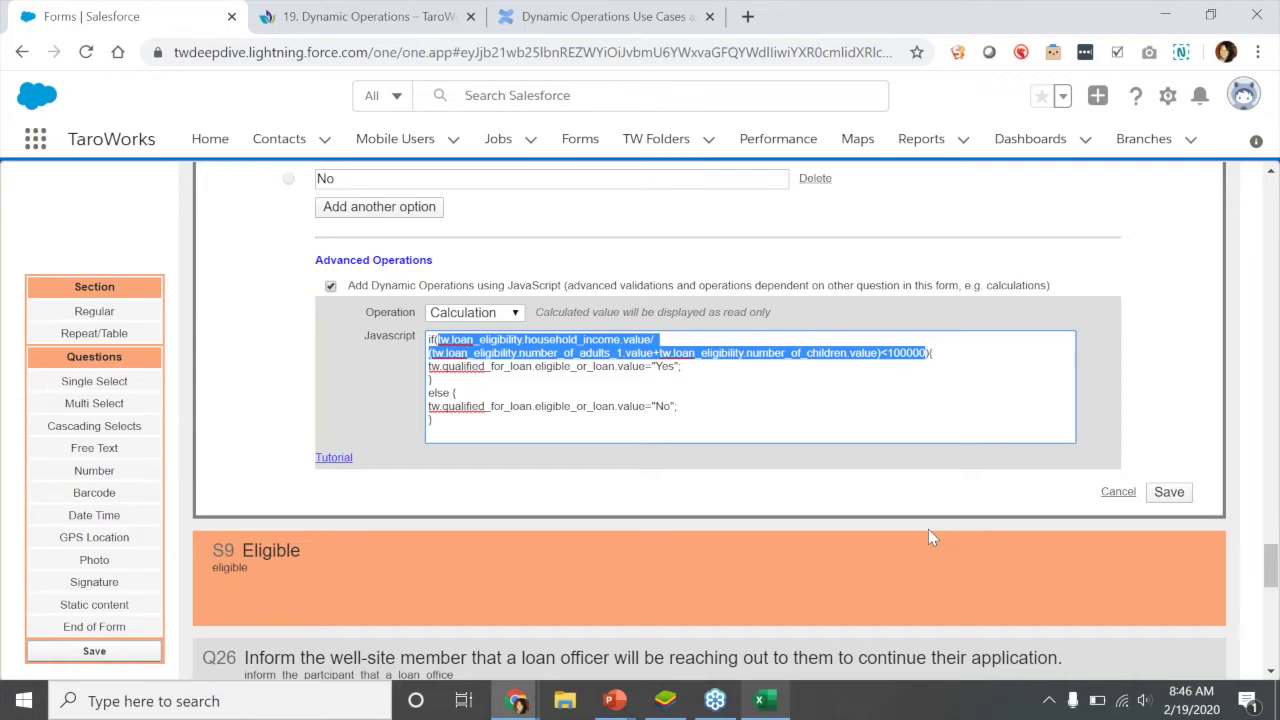
pyautogui.click(683, 408)
pyautogui.moveTo(652, 339); pyautogui.dragTo(437, 339)
pyautogui.click(652, 339)
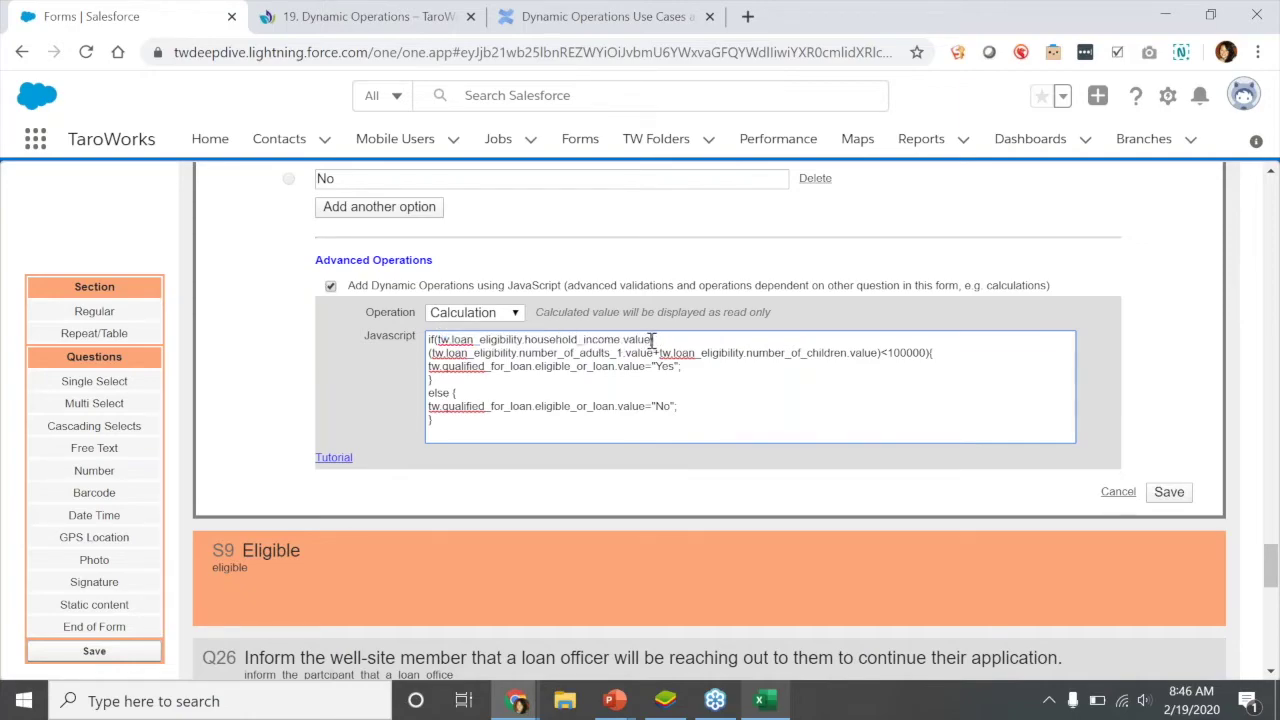
pyautogui.moveTo(431, 354); pyautogui.dragTo(880, 354)
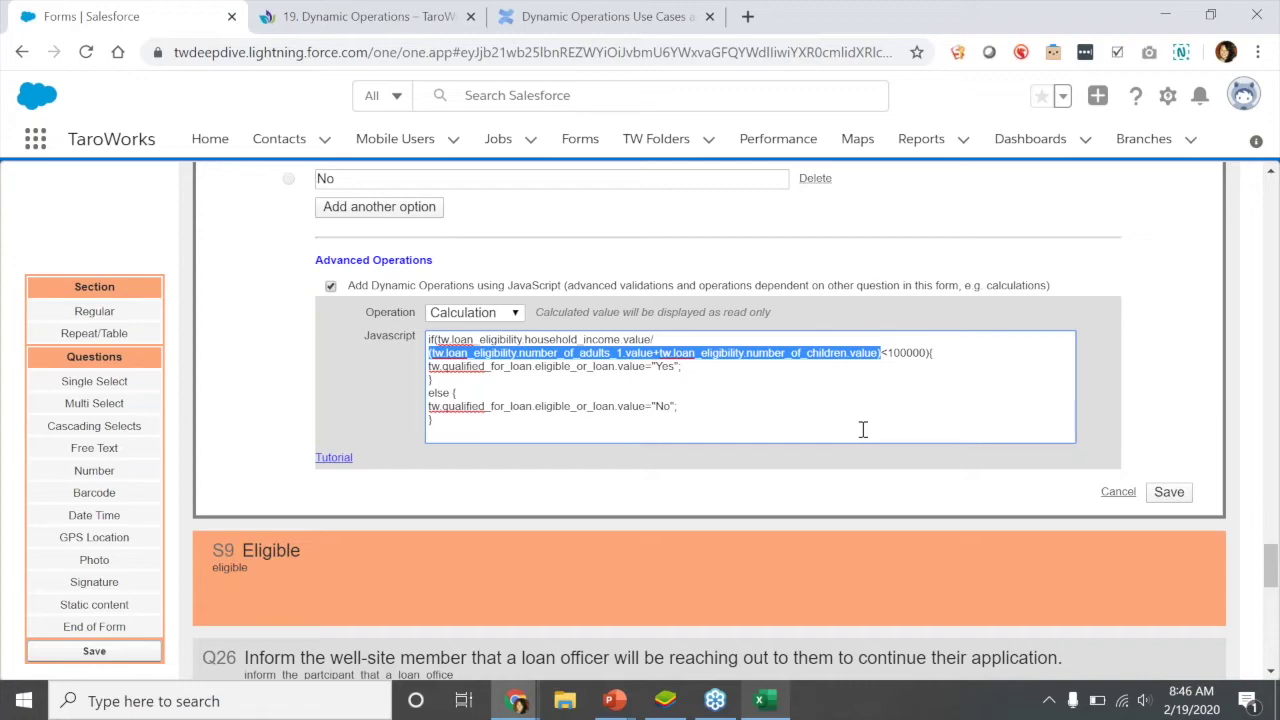
pyautogui.moveTo(880, 353); pyautogui.dragTo(433, 340)
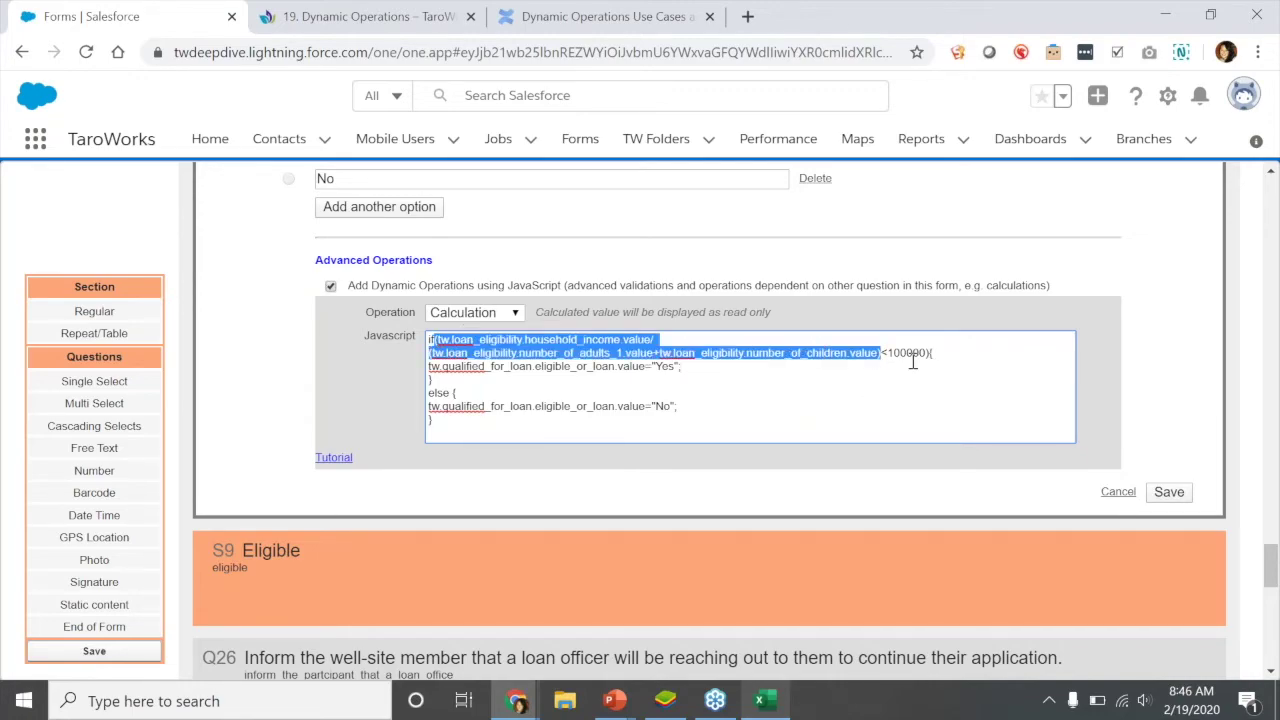
pyautogui.moveTo(887, 353); pyautogui.dragTo(926, 349)
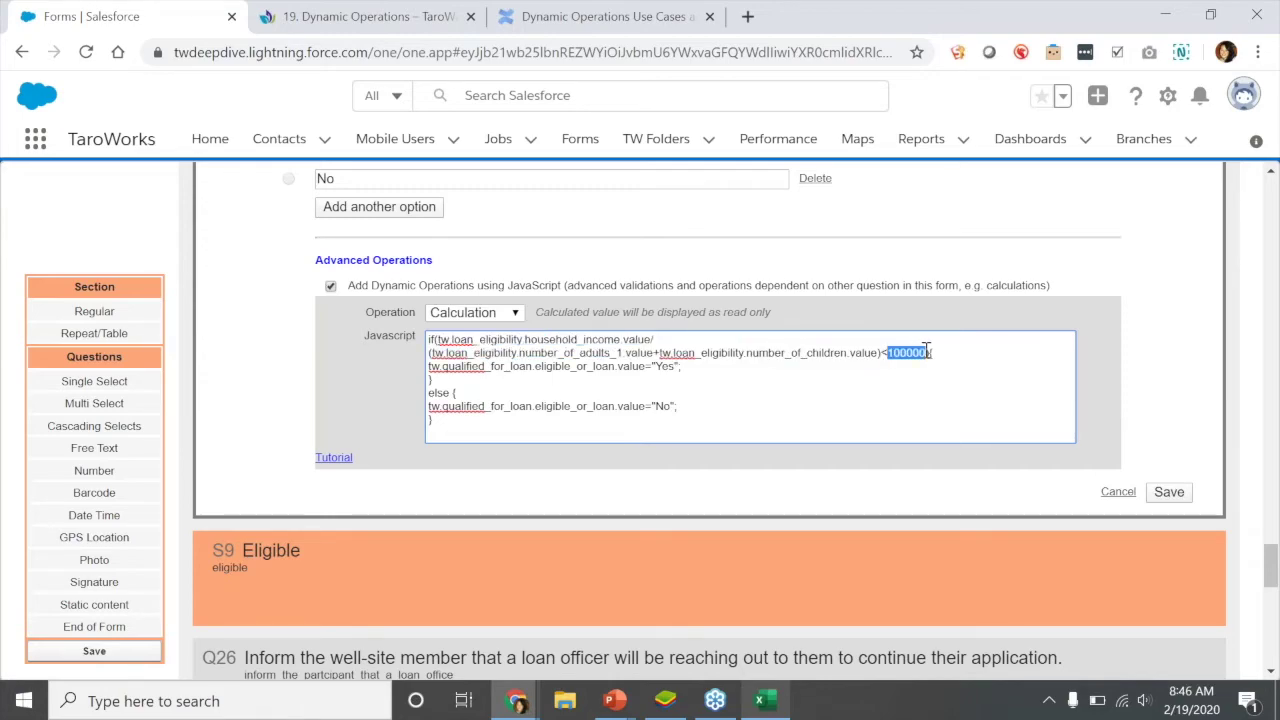
# Review the script branch that assigns "Yes" to eligible_or_loan when the income condition is met
pyautogui.click(682, 372)
pyautogui.tripleClick(430, 370)
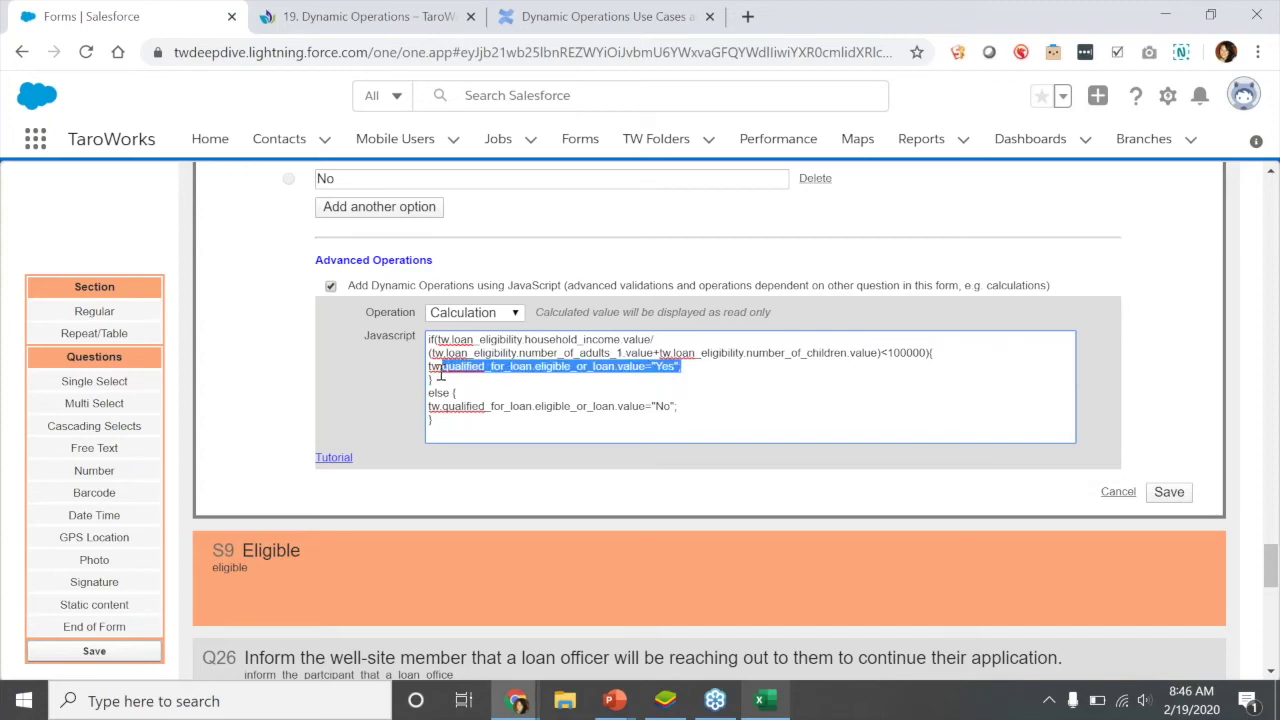
pyautogui.click(430, 378)
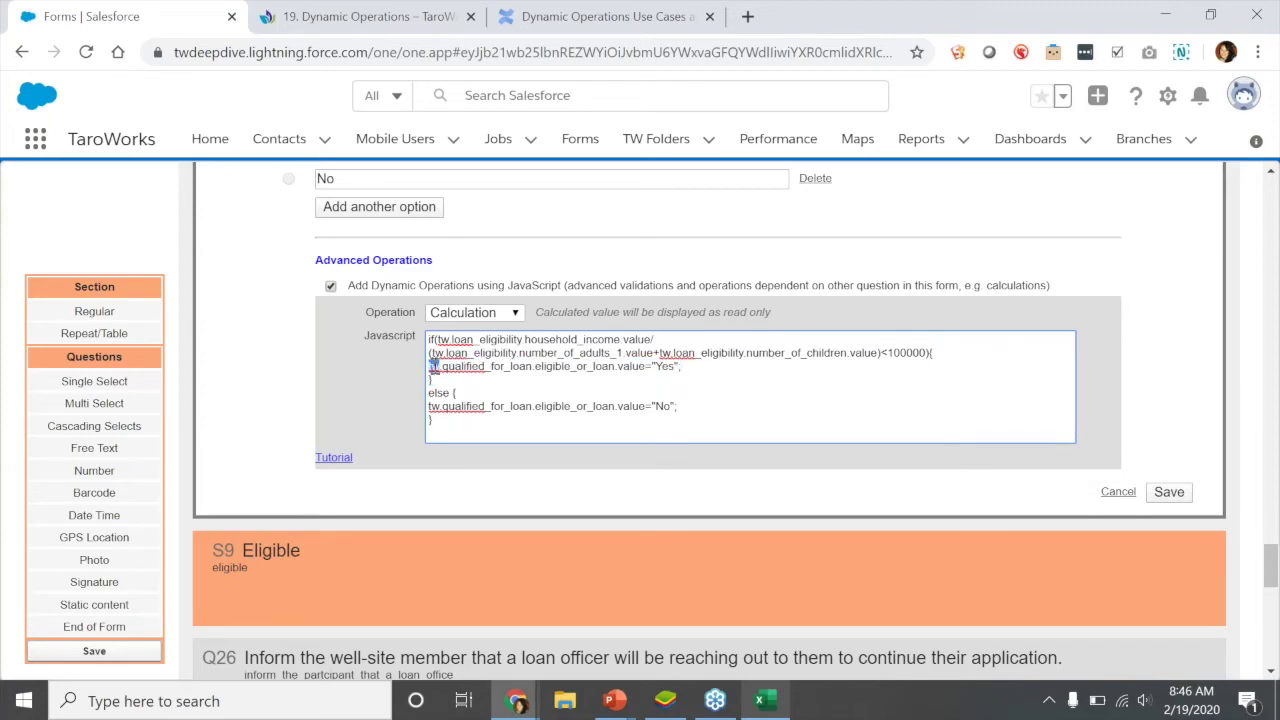
pyautogui.tripleClick(430, 366)
pyautogui.doubleClick(436, 394)
pyautogui.click(447, 369)
pyautogui.tripleClick(484, 340)
pyautogui.click(484, 340)
# Review the else branch that assigns "No" to eligible_or_loan and leave the question editor without saving
pyautogui.moveTo(680, 406); pyautogui.dragTo(427, 415)
pyautogui.press('Right')
pyautogui.hotkey('shift', 'Home')
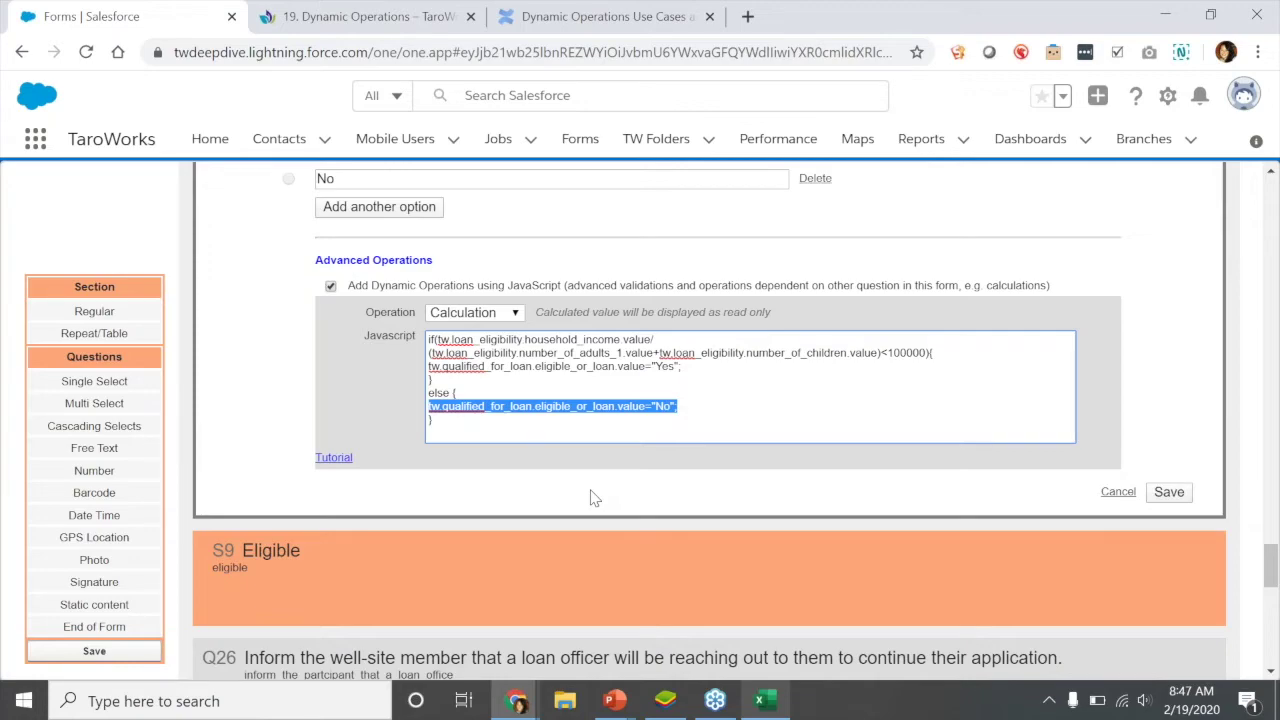
pyautogui.click(758, 436)
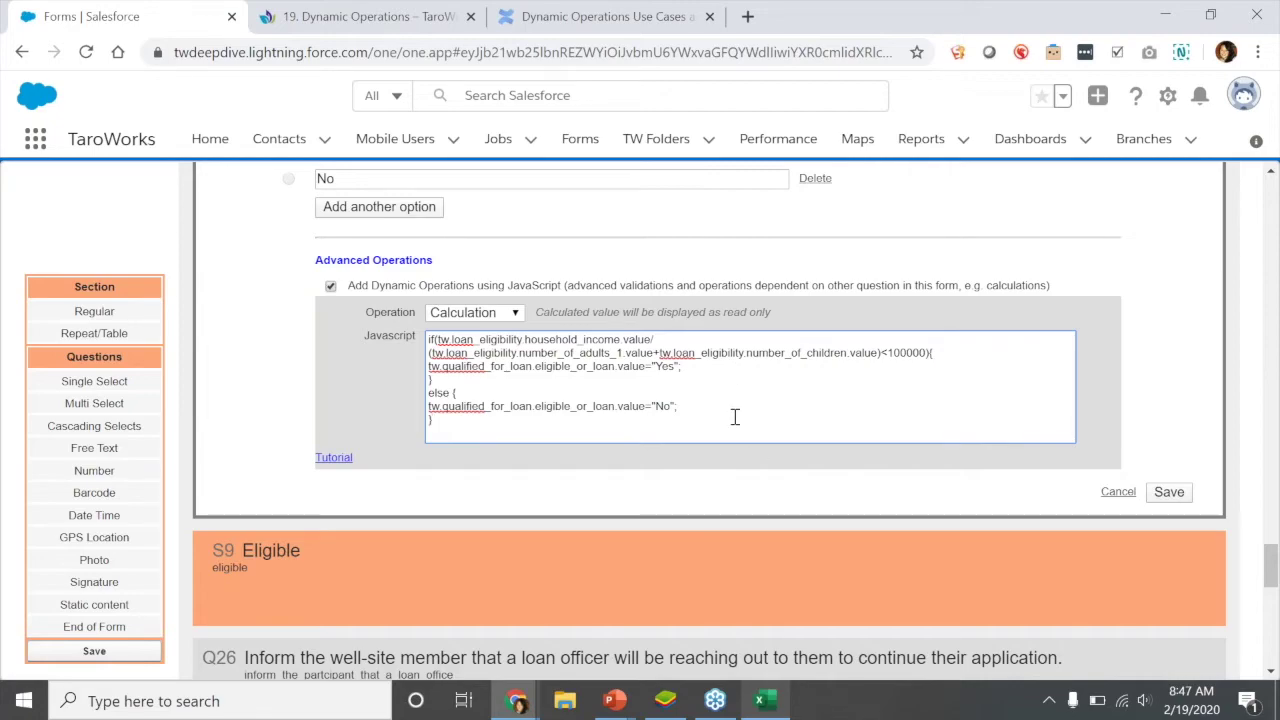
pyautogui.moveTo(450, 393); pyautogui.dragTo(429, 400)
pyautogui.click(634, 440)
pyautogui.click(1132, 494)
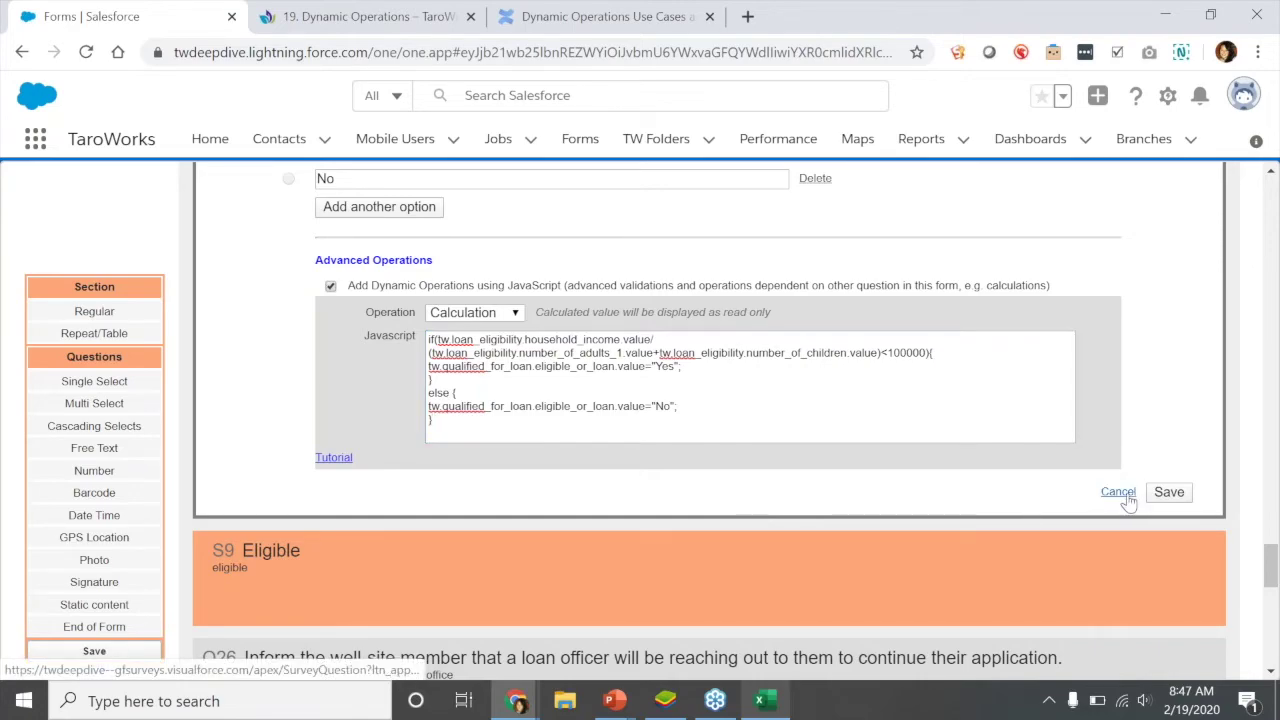
# Open the Subtotal question of the Order Summary section for editing and review the for statement looping over order_quantities
pyautogui.scroll(1, 845, 566)
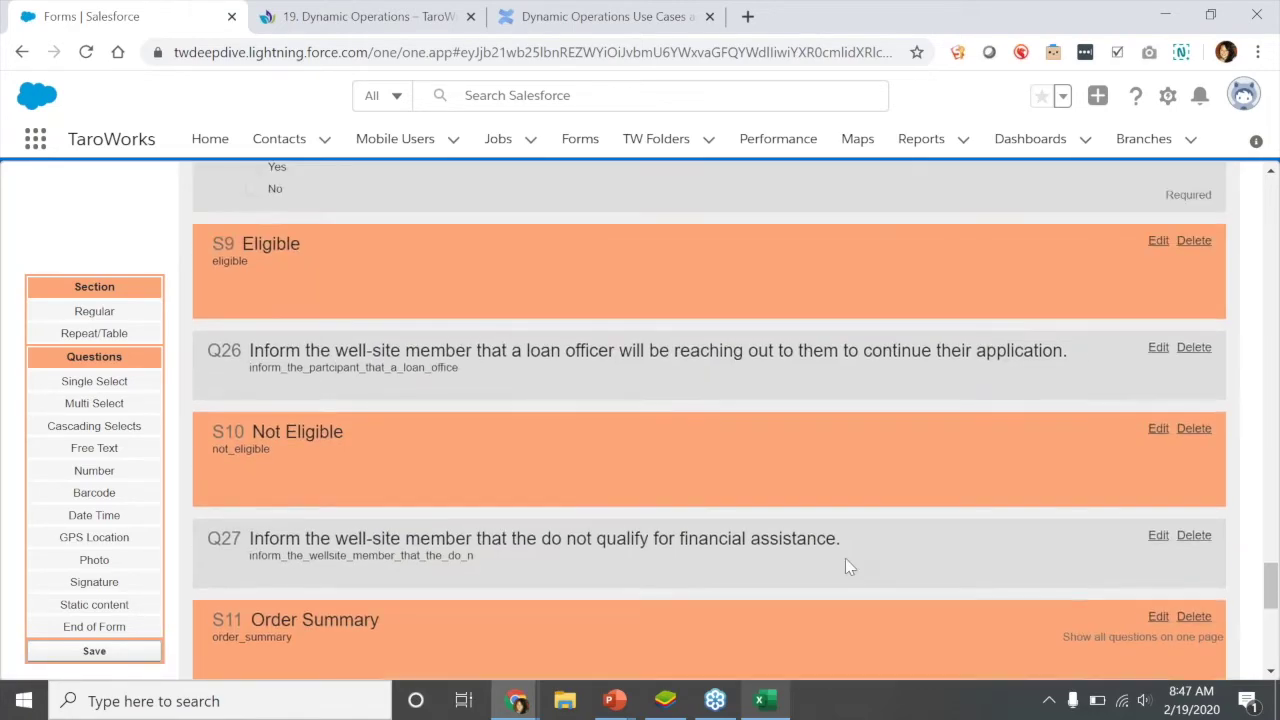
pyautogui.scroll(-5, 845, 563)
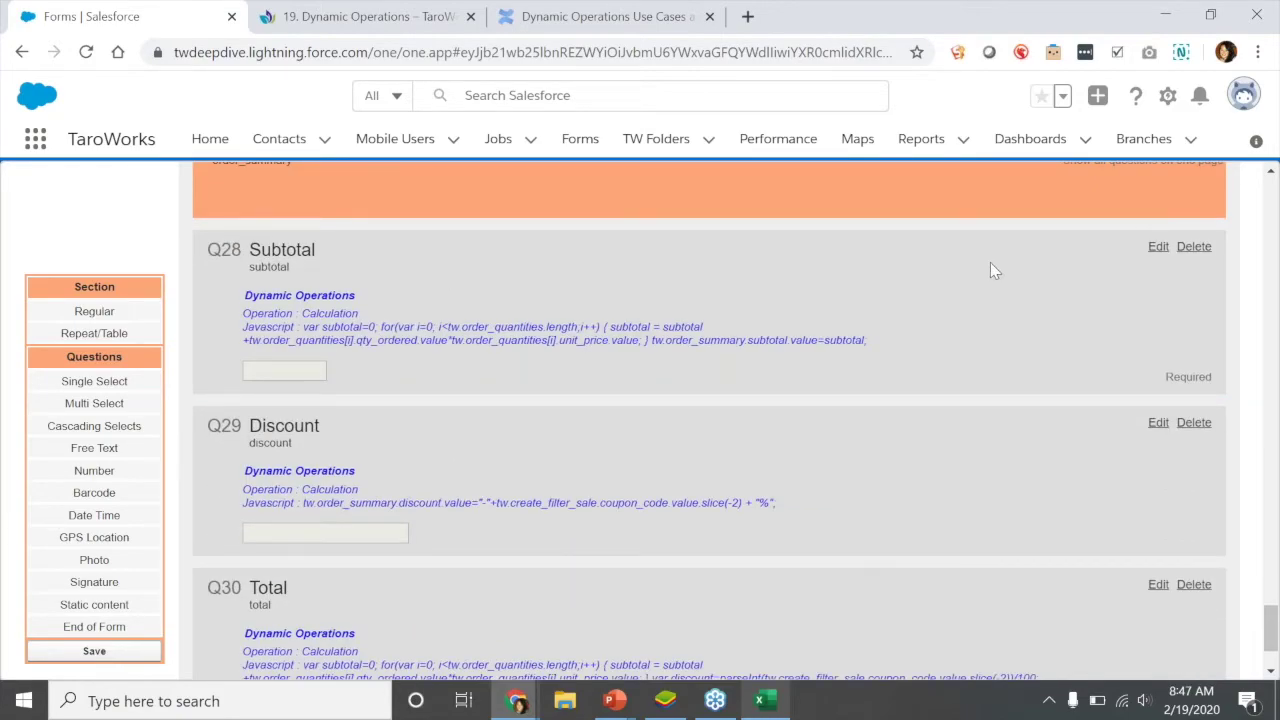
pyautogui.click(1158, 247)
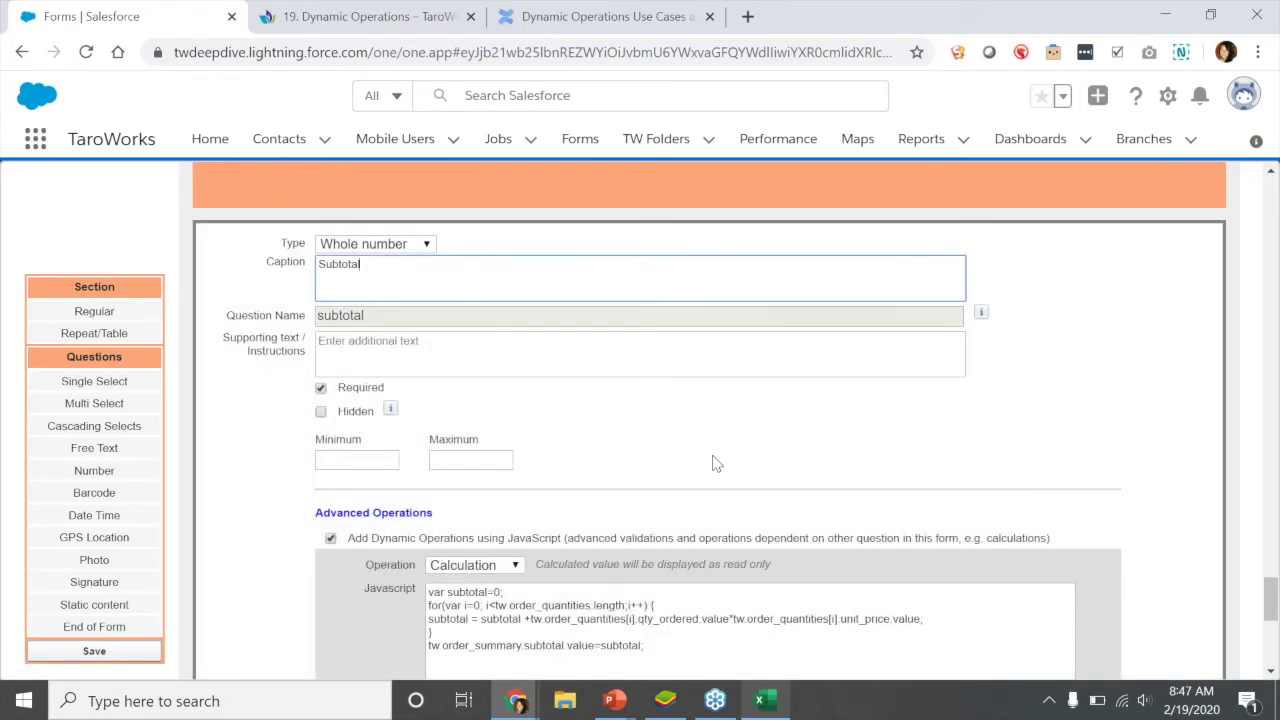
pyautogui.scroll(1, 712, 458)
pyautogui.scroll(-1, 716, 463)
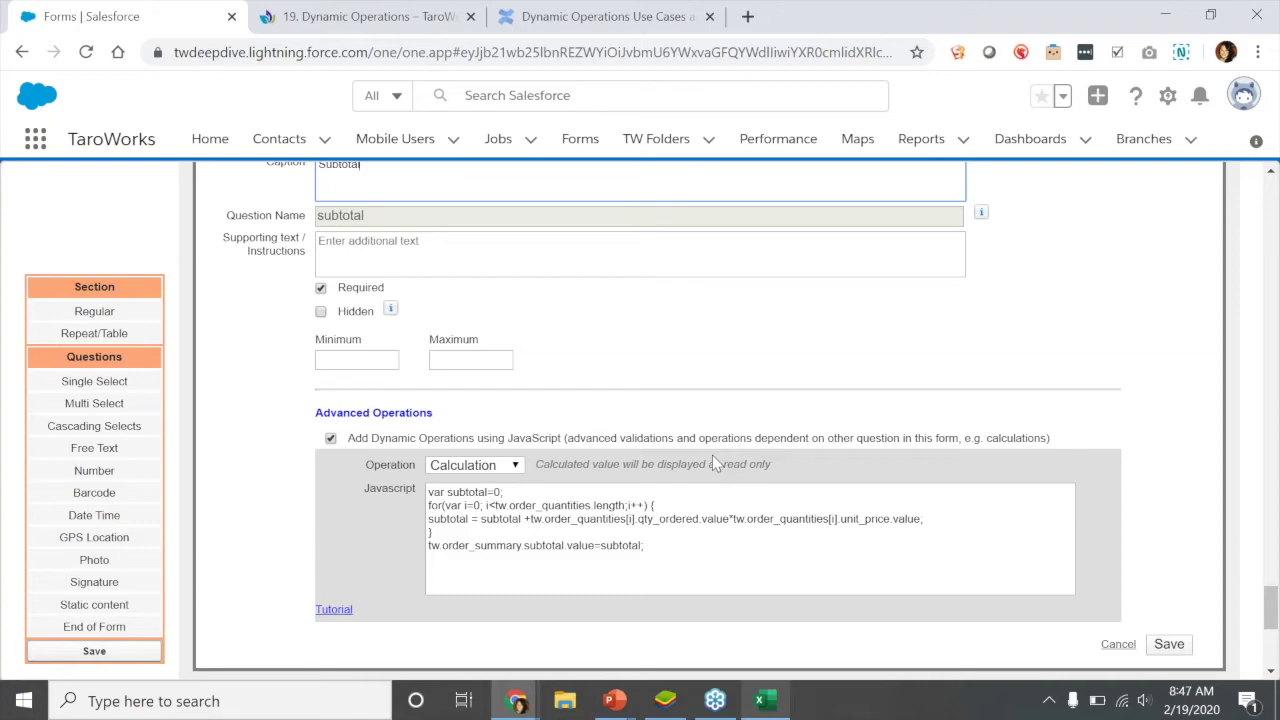
pyautogui.moveTo(648, 506); pyautogui.dragTo(430, 510)
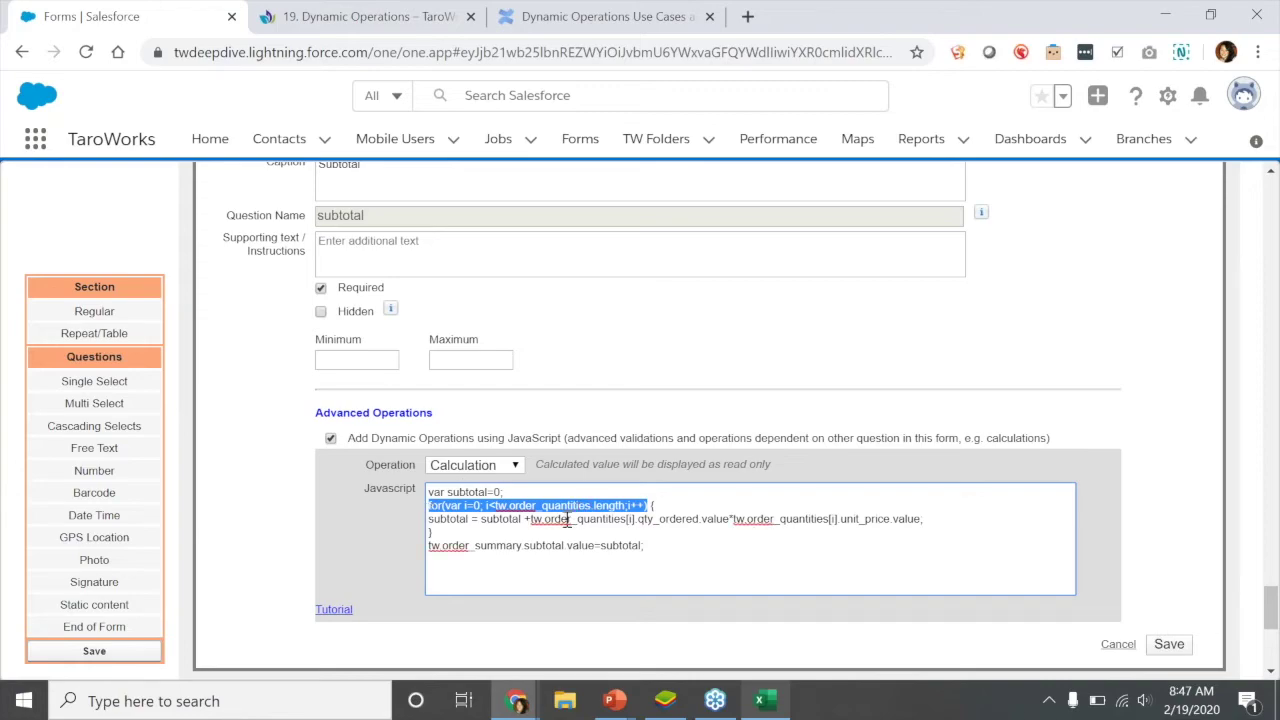
pyautogui.click(523, 519)
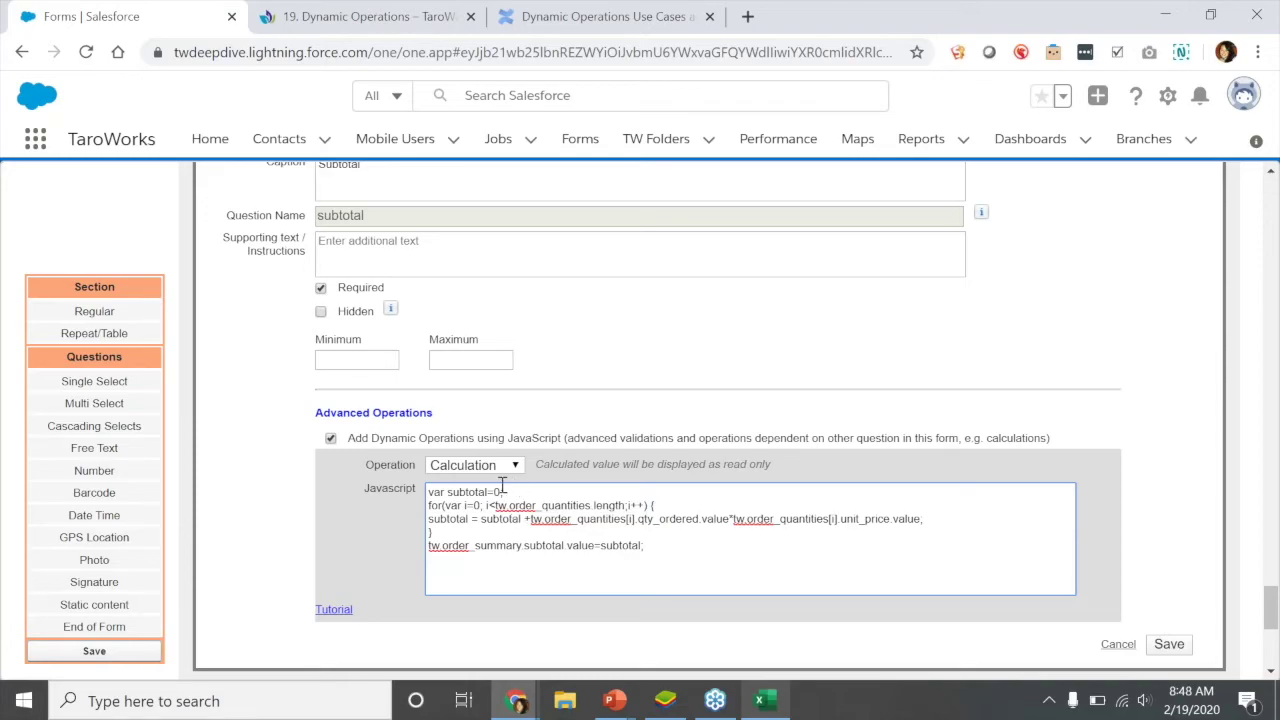
# Examine the subtotal variable's initial value and the loop line that adds qty_ordered multiplied by unit_price for each row
pyautogui.moveTo(429, 520); pyautogui.dragTo(924, 521)
pyautogui.moveTo(507, 492); pyautogui.dragTo(420, 492)
pyautogui.click(503, 525)
pyautogui.doubleClick(485, 520)
pyautogui.moveTo(530, 519); pyautogui.dragTo(729, 520)
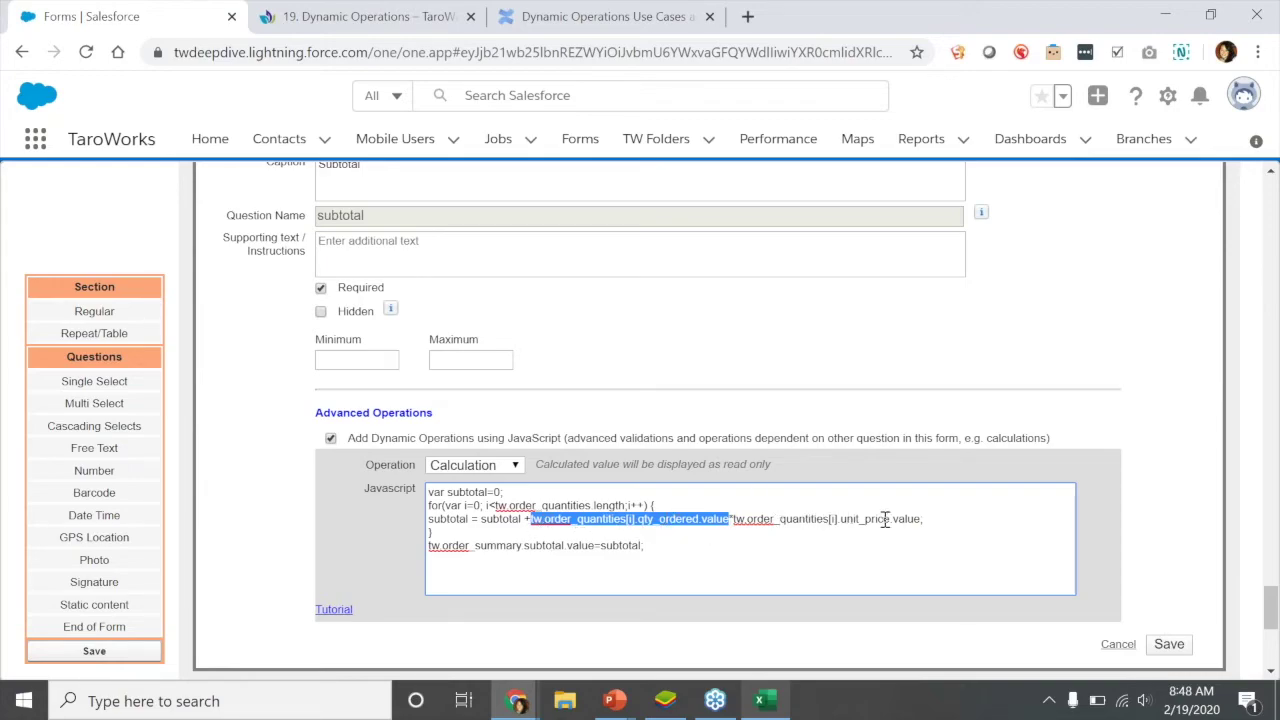
pyautogui.click(533, 520)
pyautogui.moveTo(535, 525); pyautogui.dragTo(729, 522)
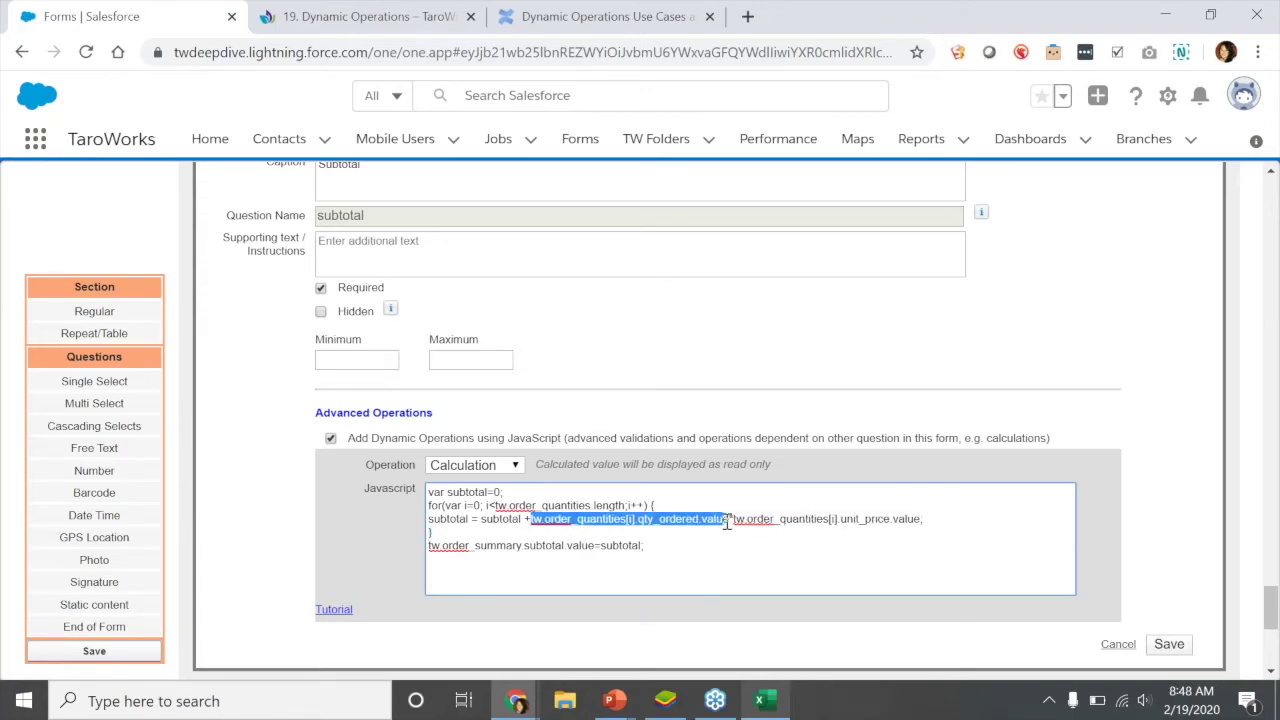
pyautogui.click(633, 525)
pyautogui.moveTo(633, 522); pyautogui.dragTo(628, 522)
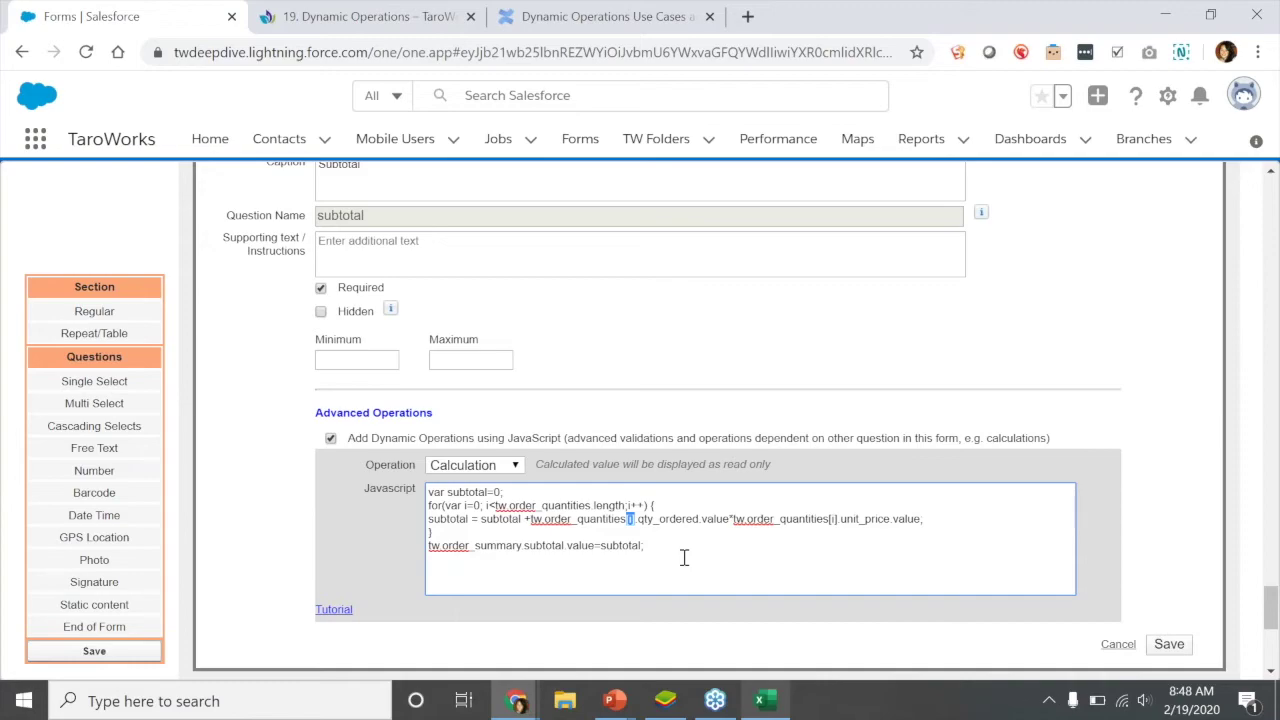
pyautogui.moveTo(530, 523); pyautogui.dragTo(927, 522)
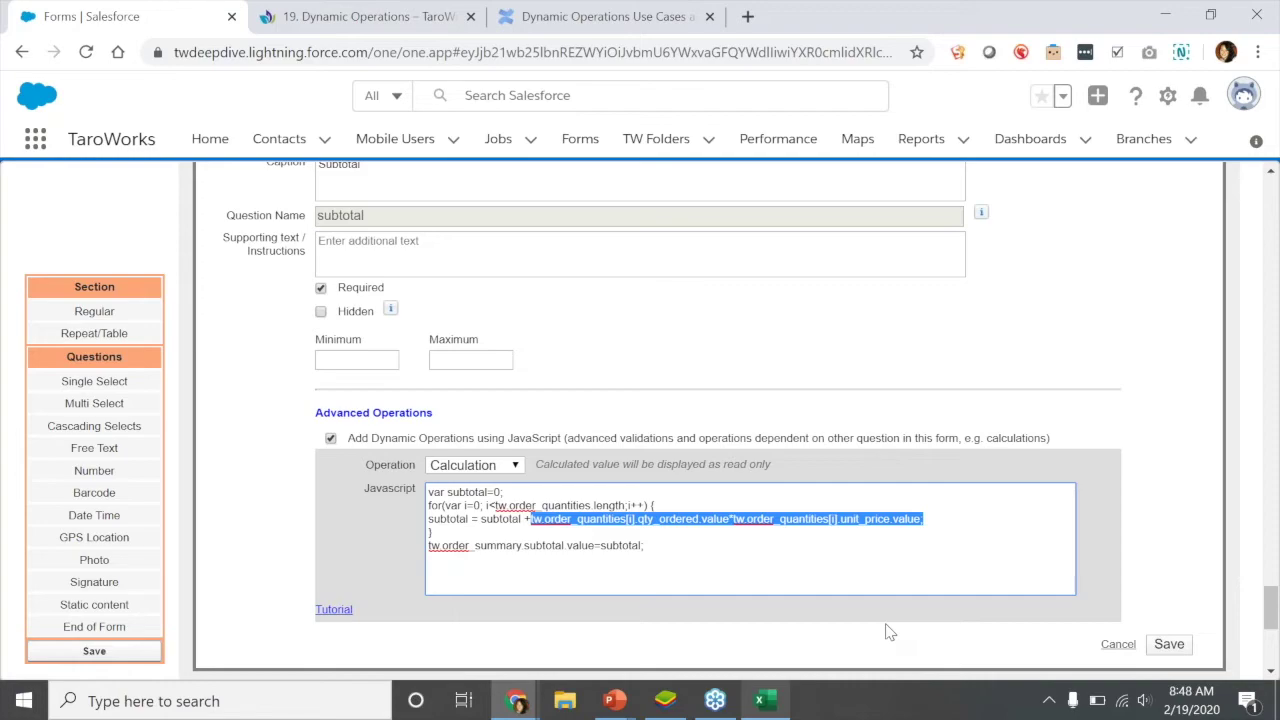
# Compare the final line assigning subtotal to order_summary.subtotal with the question name, and leave the Subtotal editor without saving
pyautogui.click(695, 573)
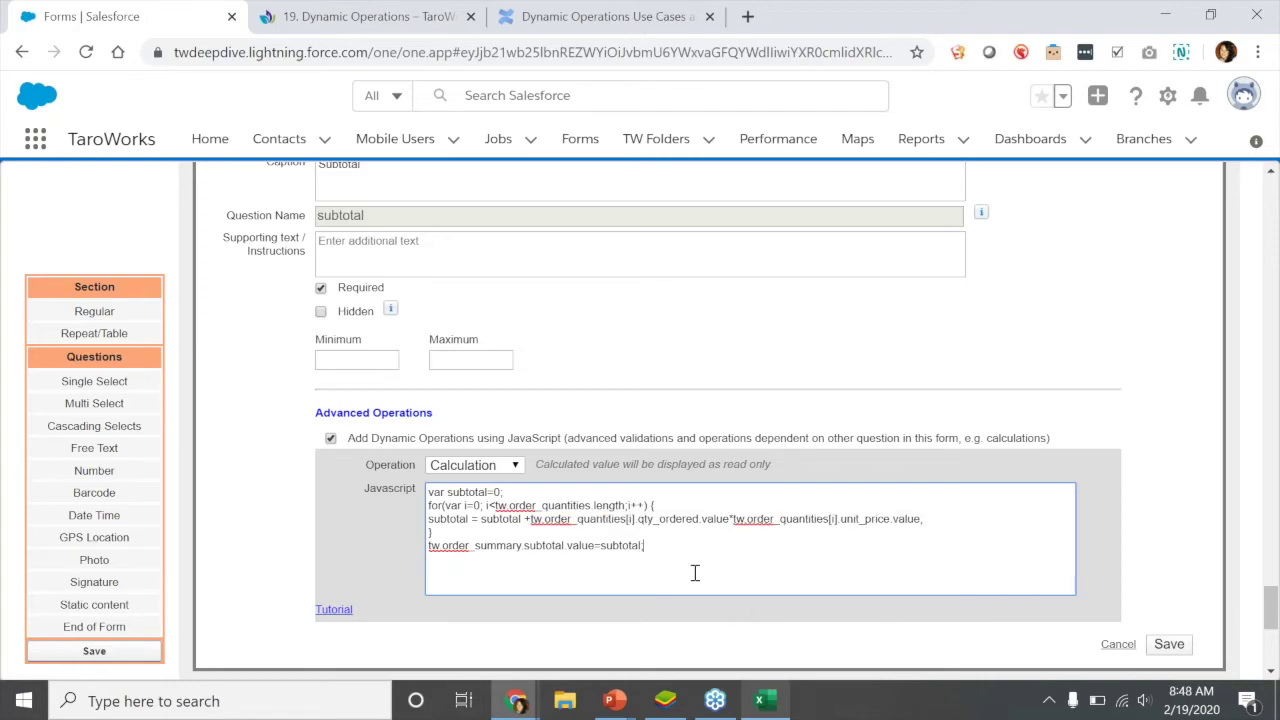
pyautogui.moveTo(447, 534); pyautogui.dragTo(425, 510)
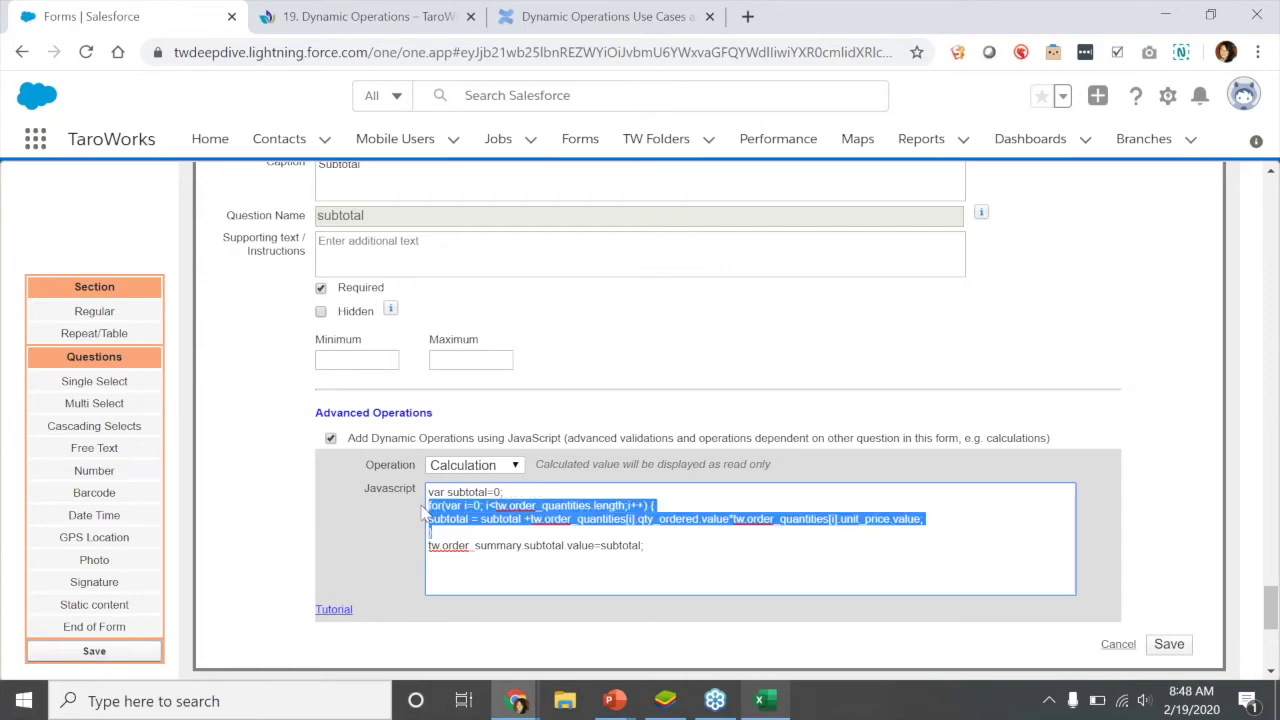
pyautogui.moveTo(646, 546); pyautogui.dragTo(427, 548)
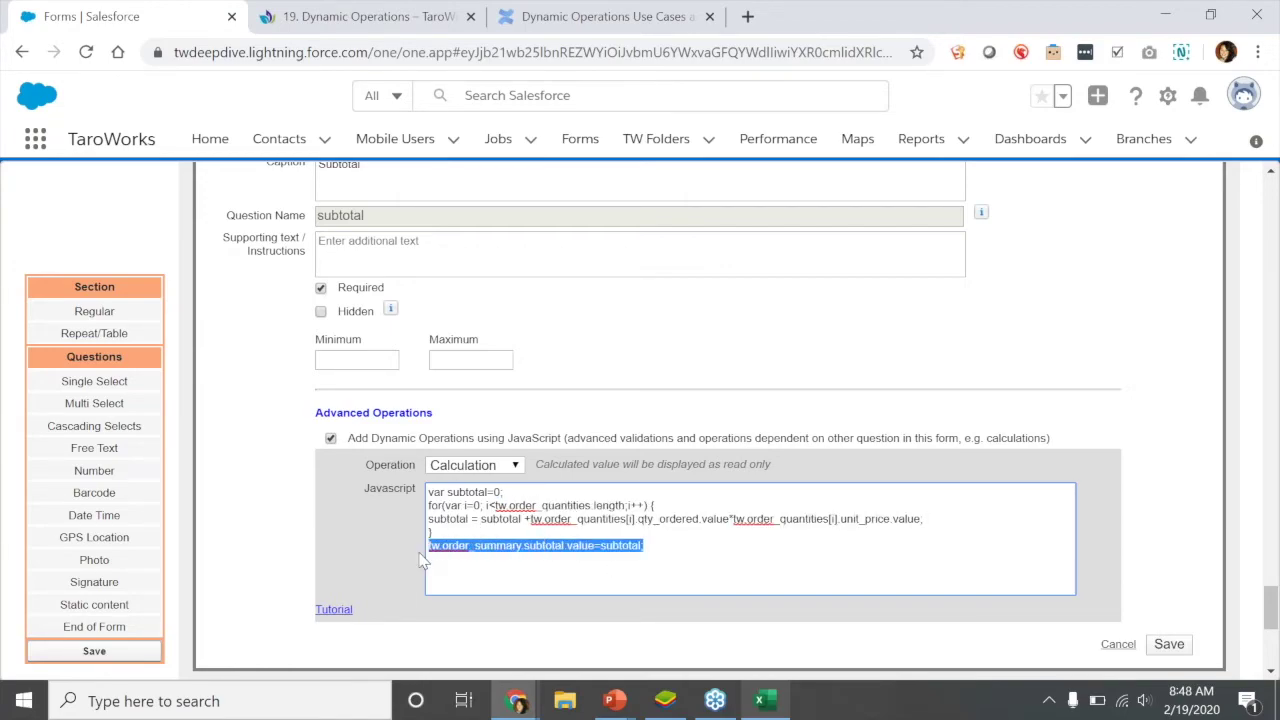
pyautogui.click(559, 566)
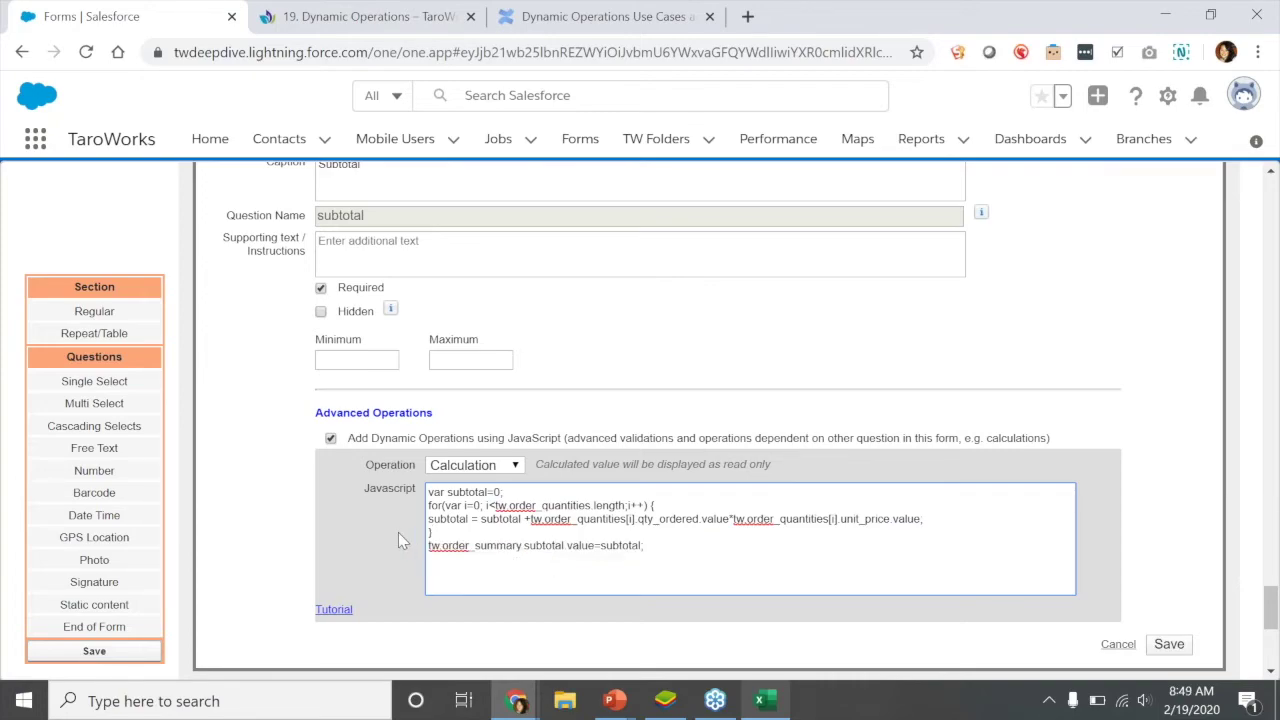
pyautogui.scroll(1, 398, 540)
pyautogui.doubleClick(348, 318)
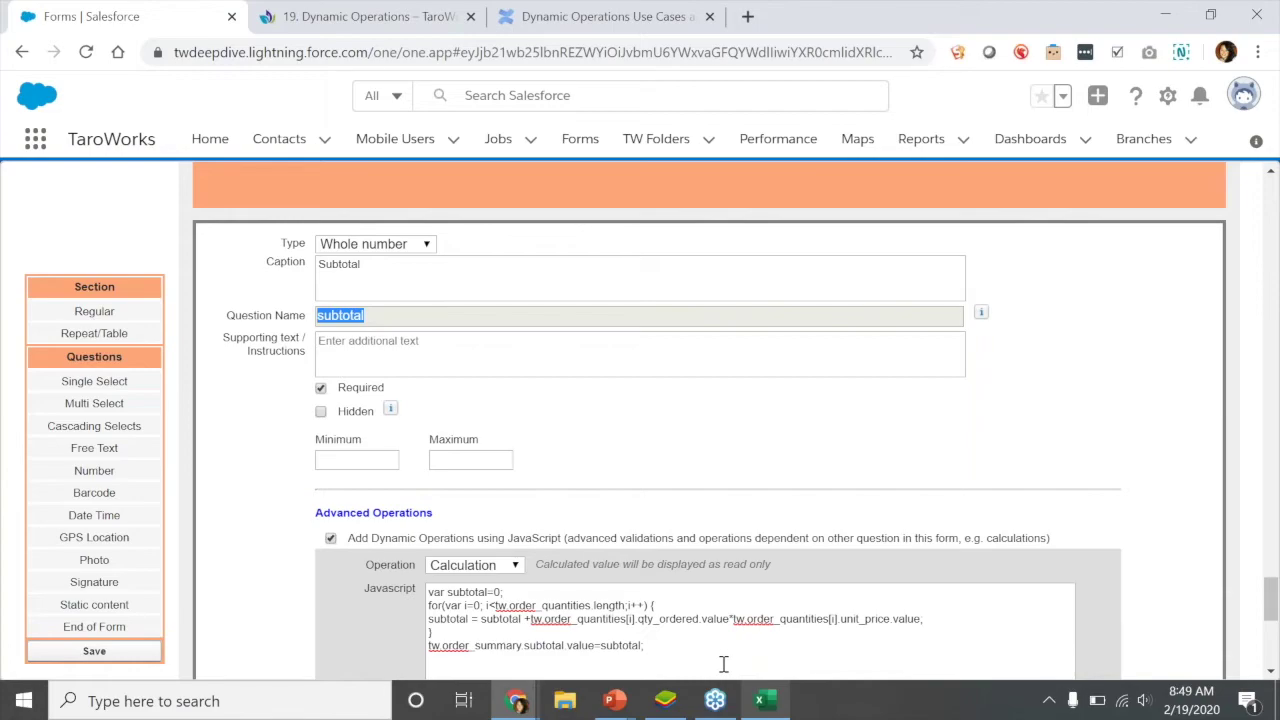
pyautogui.scroll(-2, 738, 613)
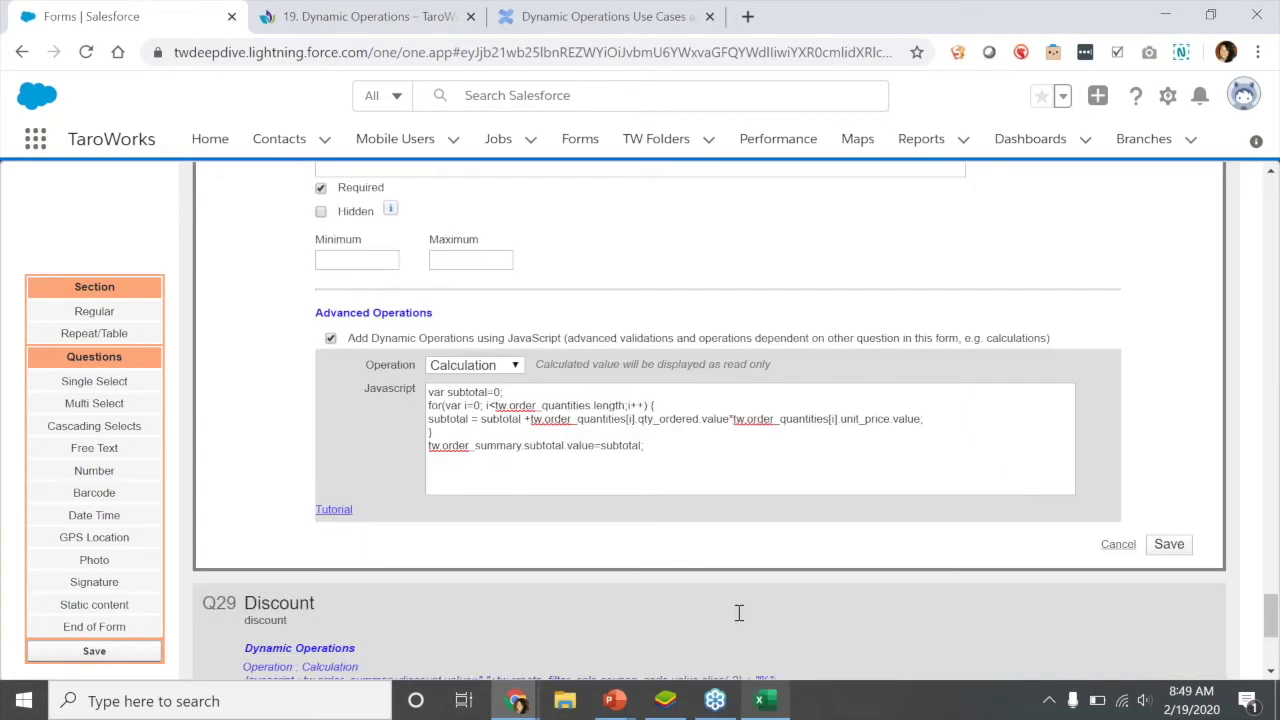
pyautogui.scroll(-1, 738, 613)
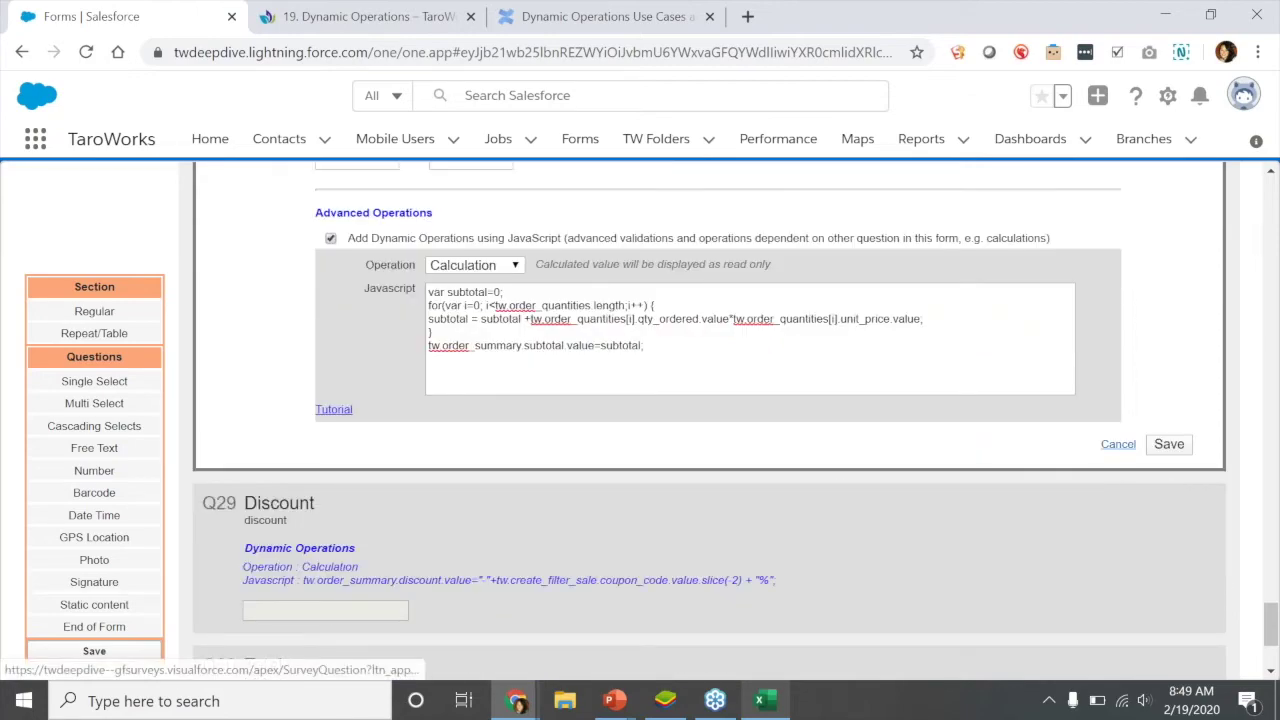
pyautogui.click(1118, 444)
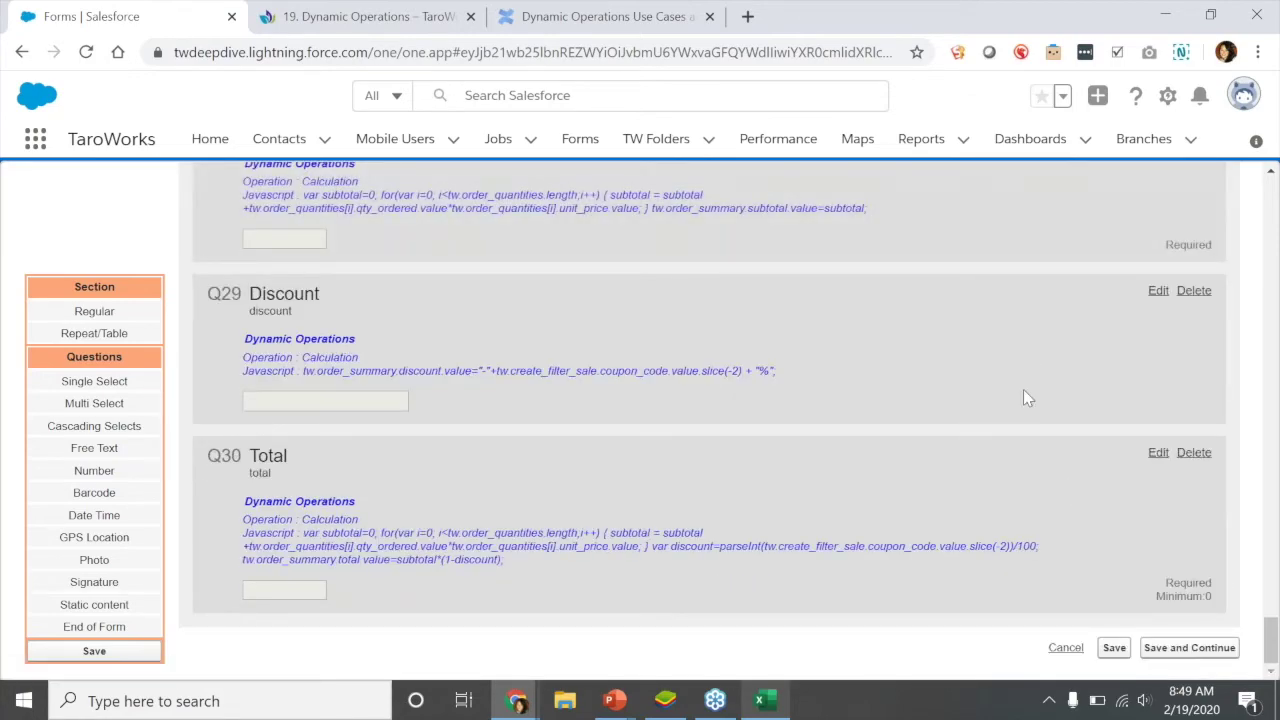
# Open the Discount question for editing and bring its coupon code calculation script into view
pyautogui.scroll(1, 1023, 398)
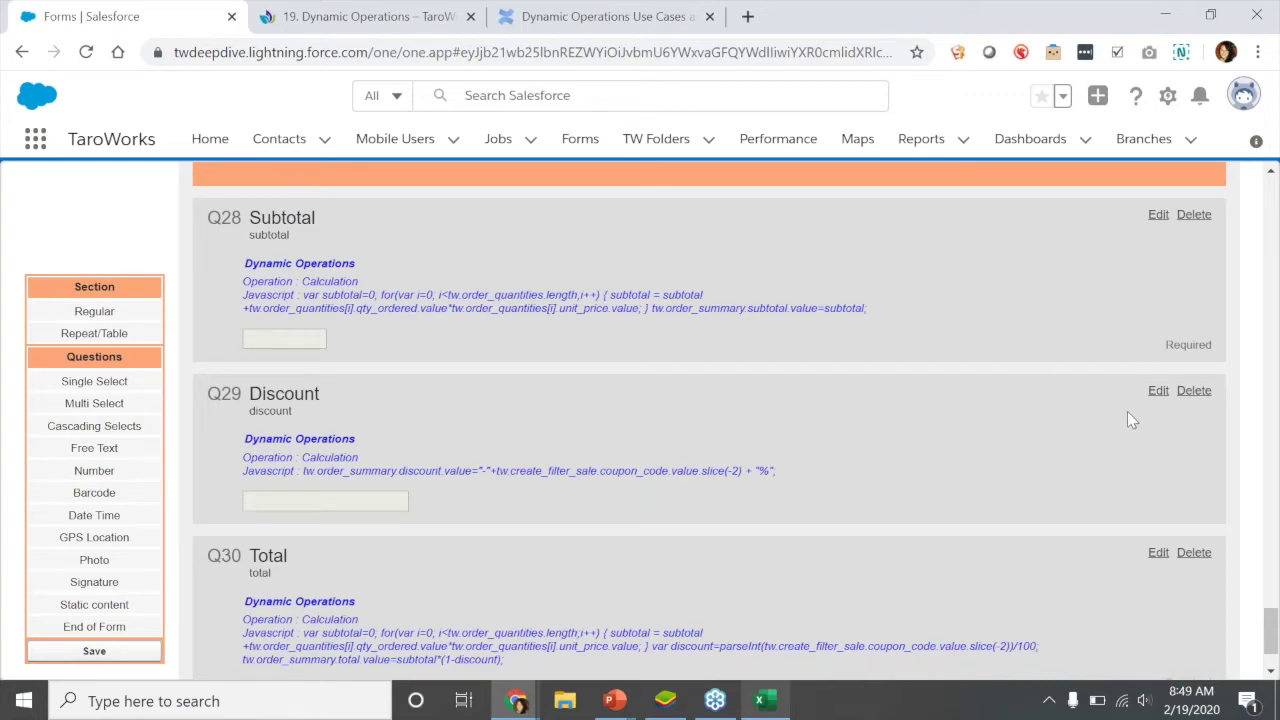
pyautogui.scroll(-1, 1130, 420)
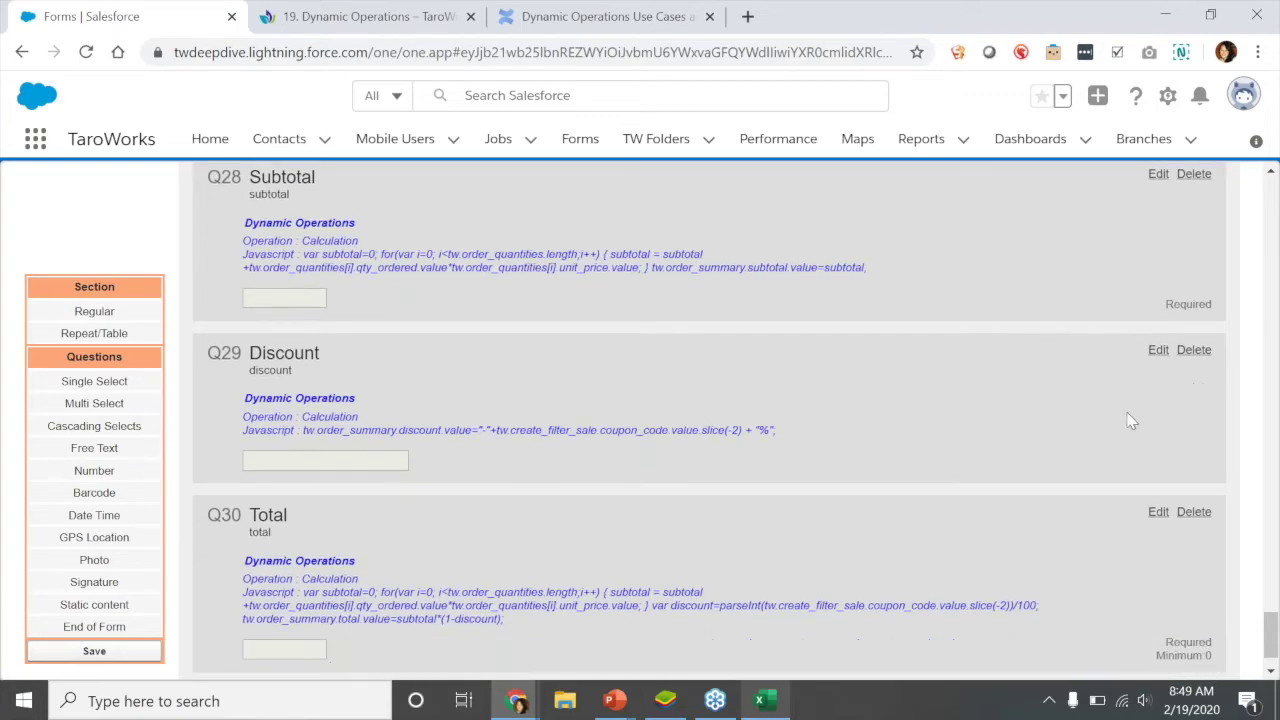
pyautogui.click(1158, 291)
pyautogui.scroll(-1, 903, 612)
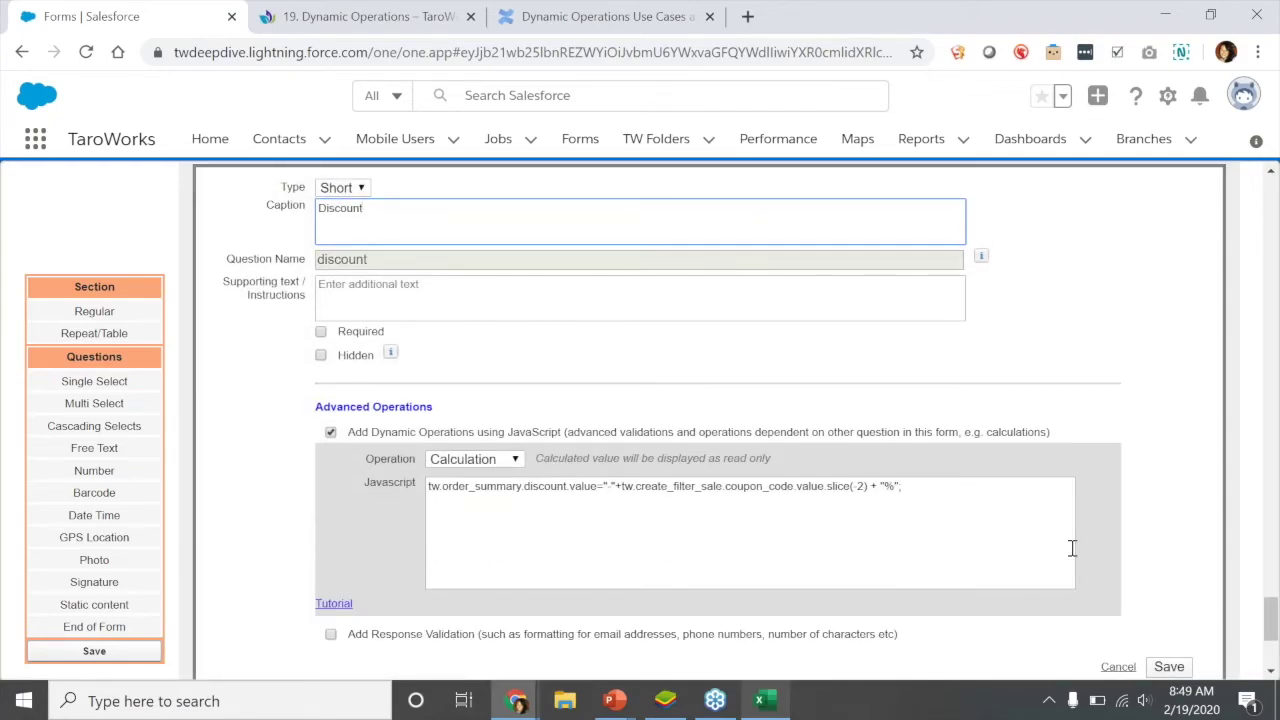
# Switch to the PowerPoint slide show and advance from the For Loop slide to the JavaScript Guidelines slide on slice()
pyautogui.hotkey('alt', 'Tab')
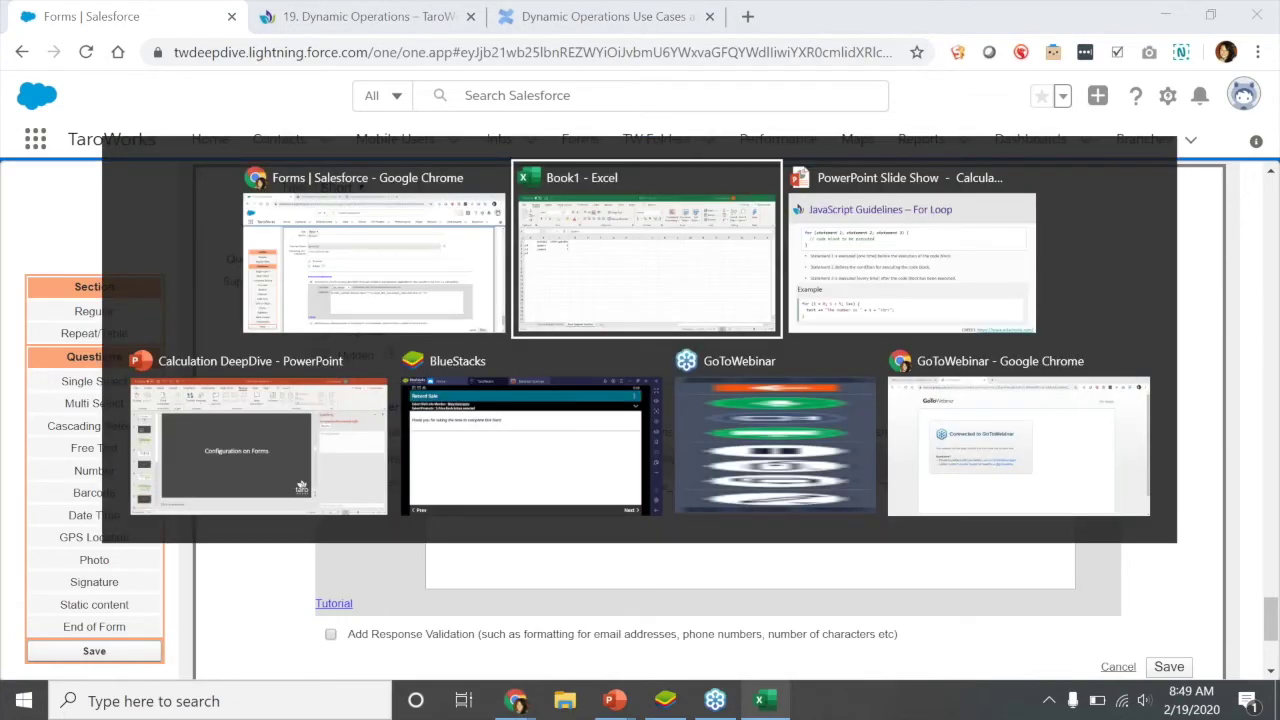
pyautogui.hotkey('alt', 'Tab')
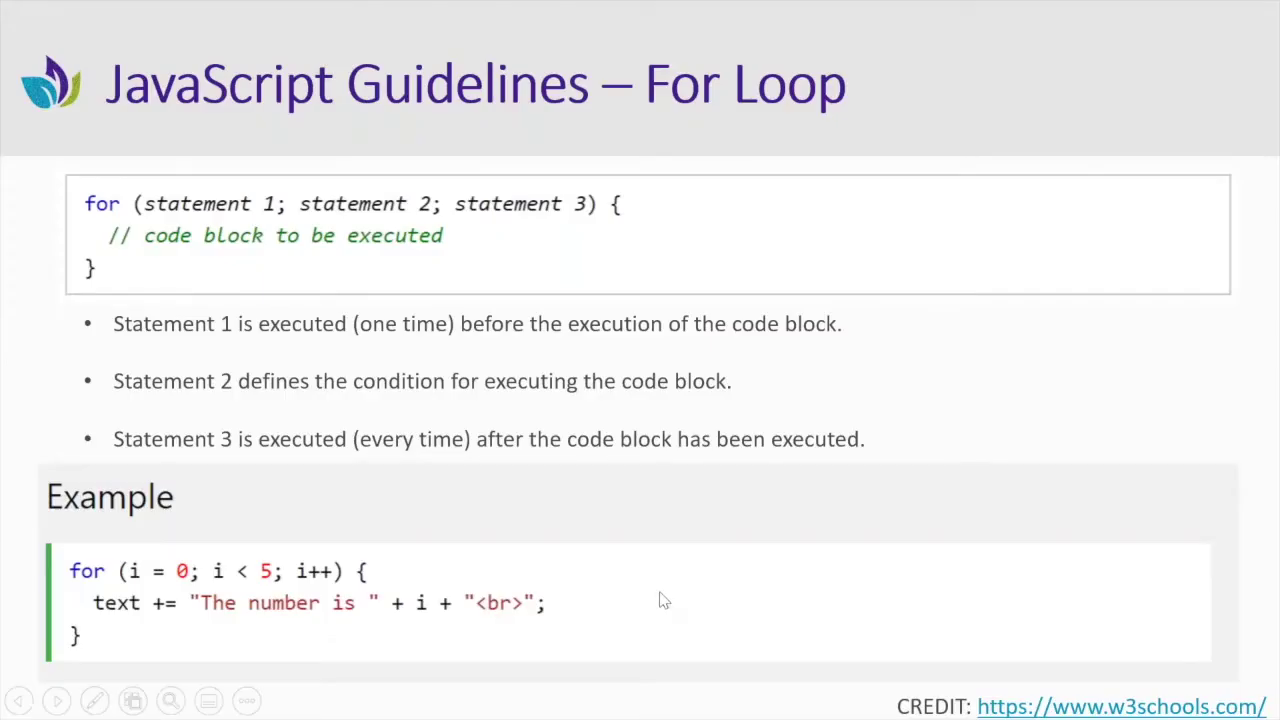
pyautogui.click(663, 600)
pyautogui.click(663, 600)
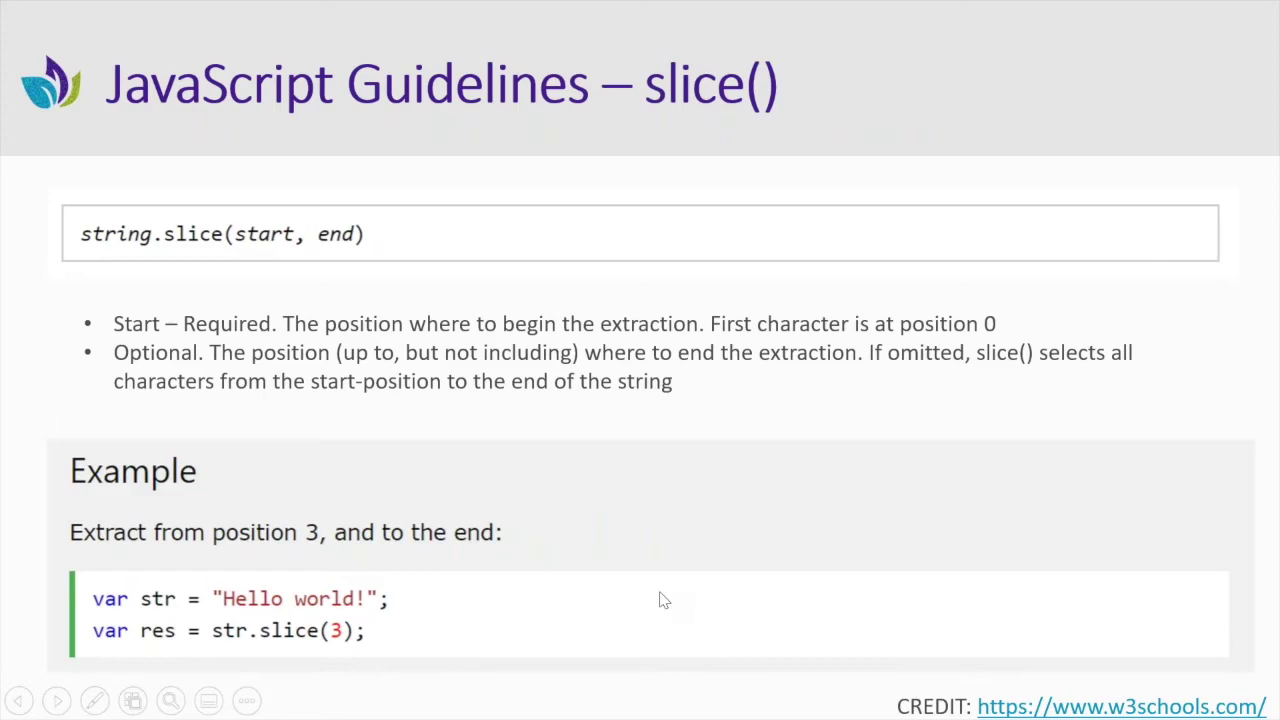
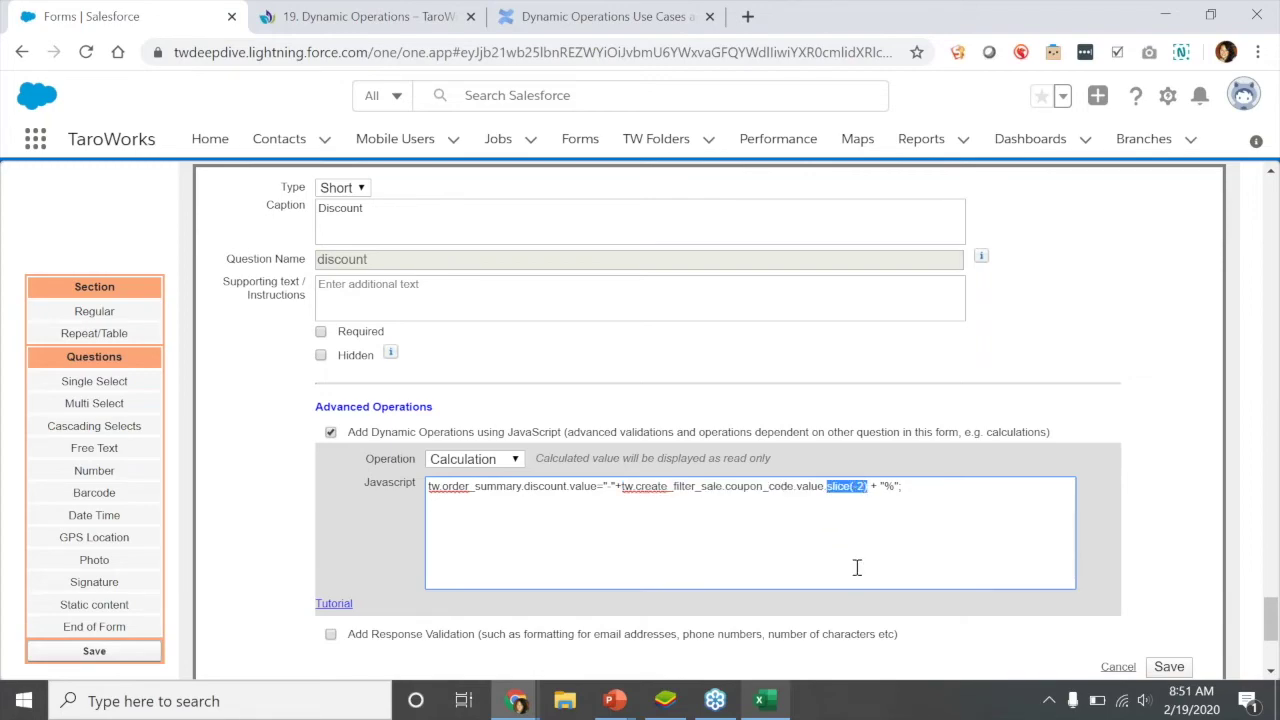
# Examine the "-" prefix and "%" suffix joined around slice(-2) in the Discount script, and leave the Discount editor without saving
pyautogui.moveTo(870, 486); pyautogui.dragTo(903, 486)
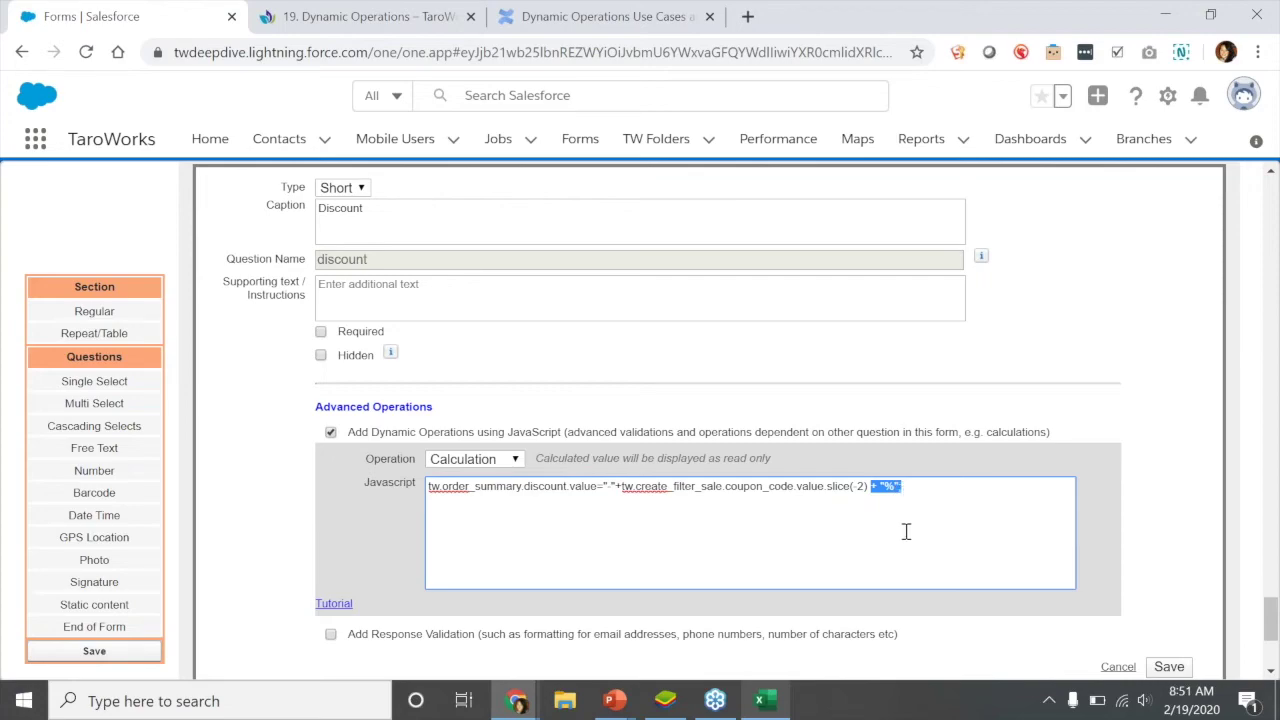
pyautogui.click(906, 531)
pyautogui.moveTo(614, 490); pyautogui.dragTo(620, 487)
pyautogui.moveTo(870, 485); pyautogui.dragTo(878, 482)
pyautogui.click(915, 555)
pyautogui.moveTo(880, 486); pyautogui.dragTo(896, 487)
pyautogui.moveTo(603, 487); pyautogui.dragTo(616, 487)
pyautogui.click(717, 518)
pyautogui.moveTo(991, 501); pyautogui.dragTo(604, 487)
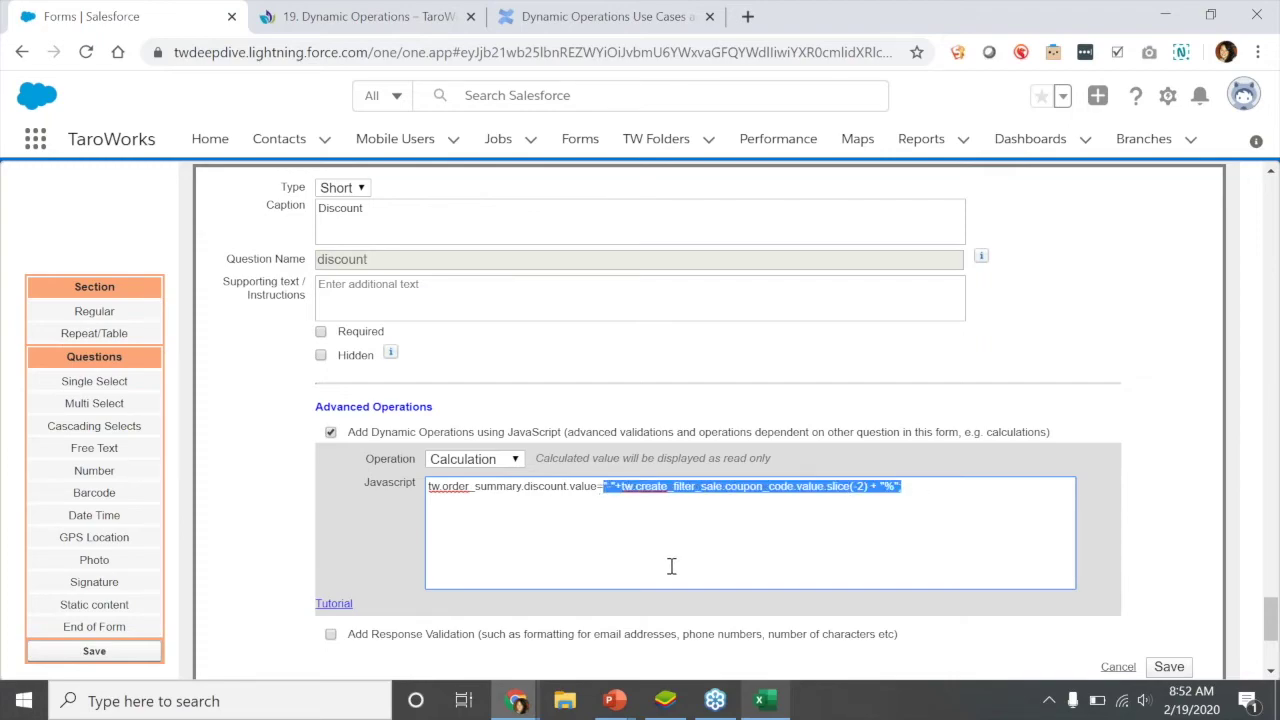
pyautogui.click(862, 514)
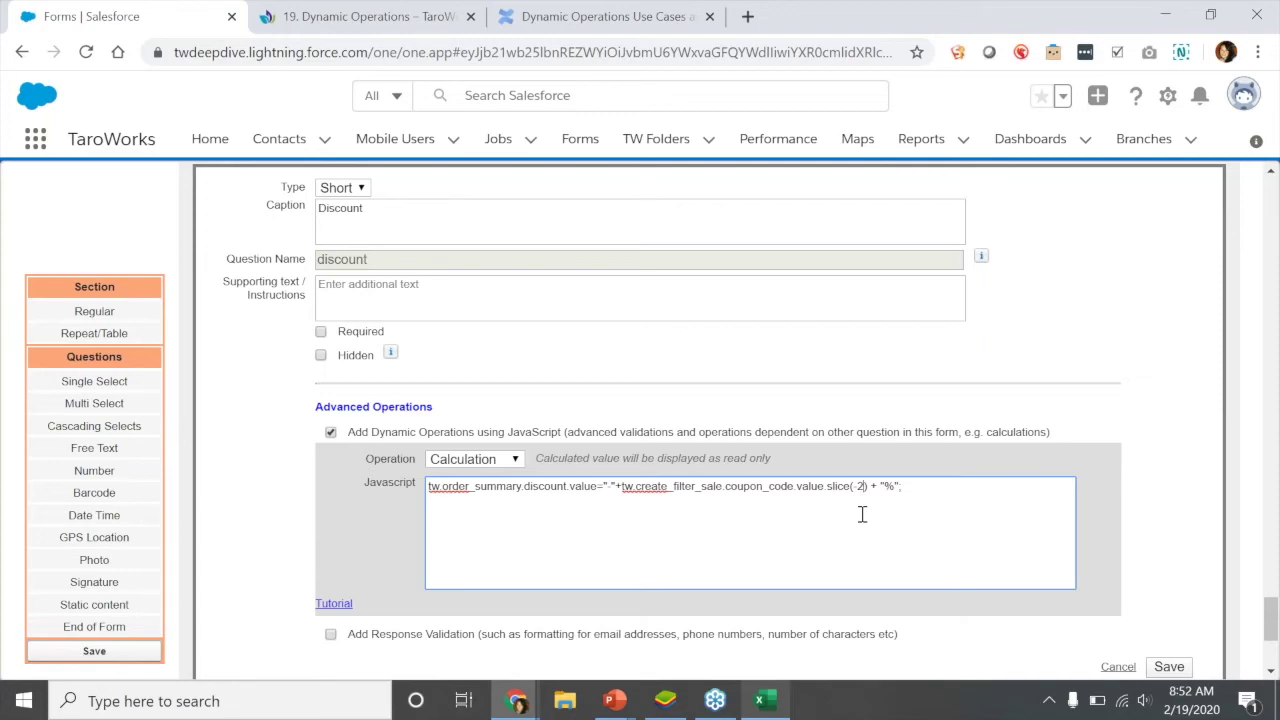
pyautogui.scroll(-1, 862, 514)
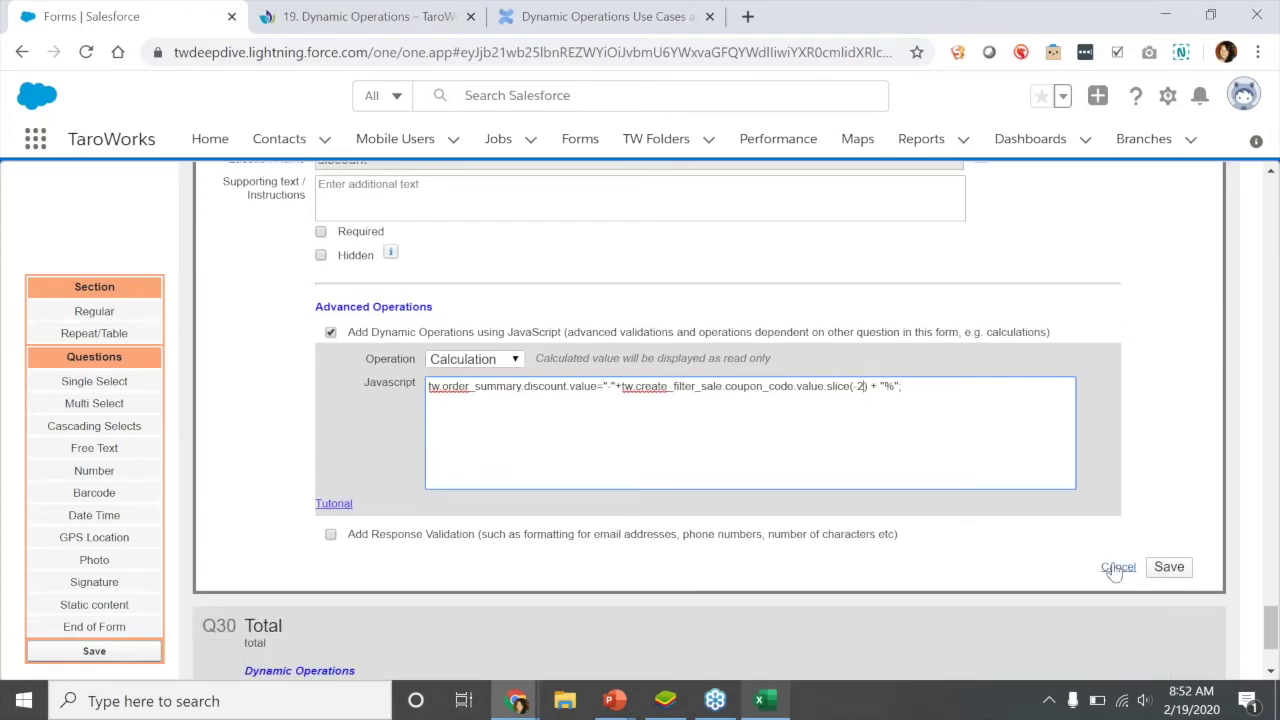
pyautogui.click(1115, 568)
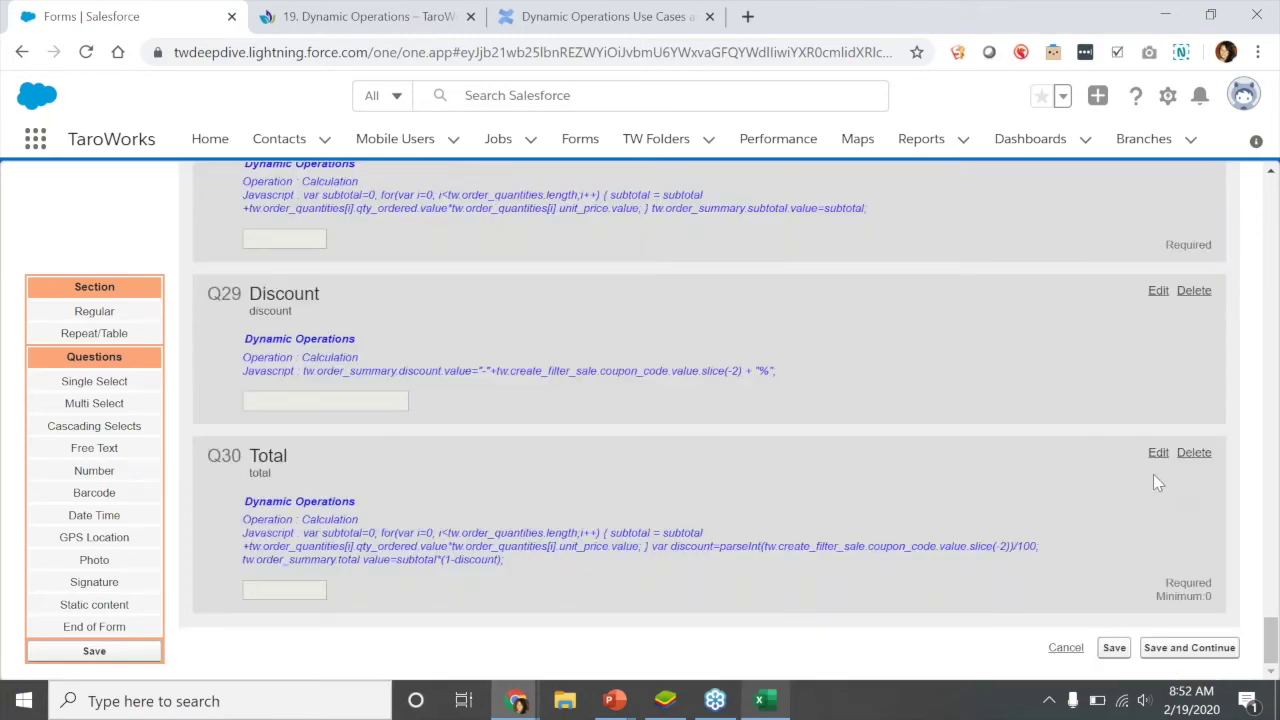
# Open the Total question for editing with its calculation script in view, and switch to the PowerPoint slide show
pyautogui.click(1157, 454)
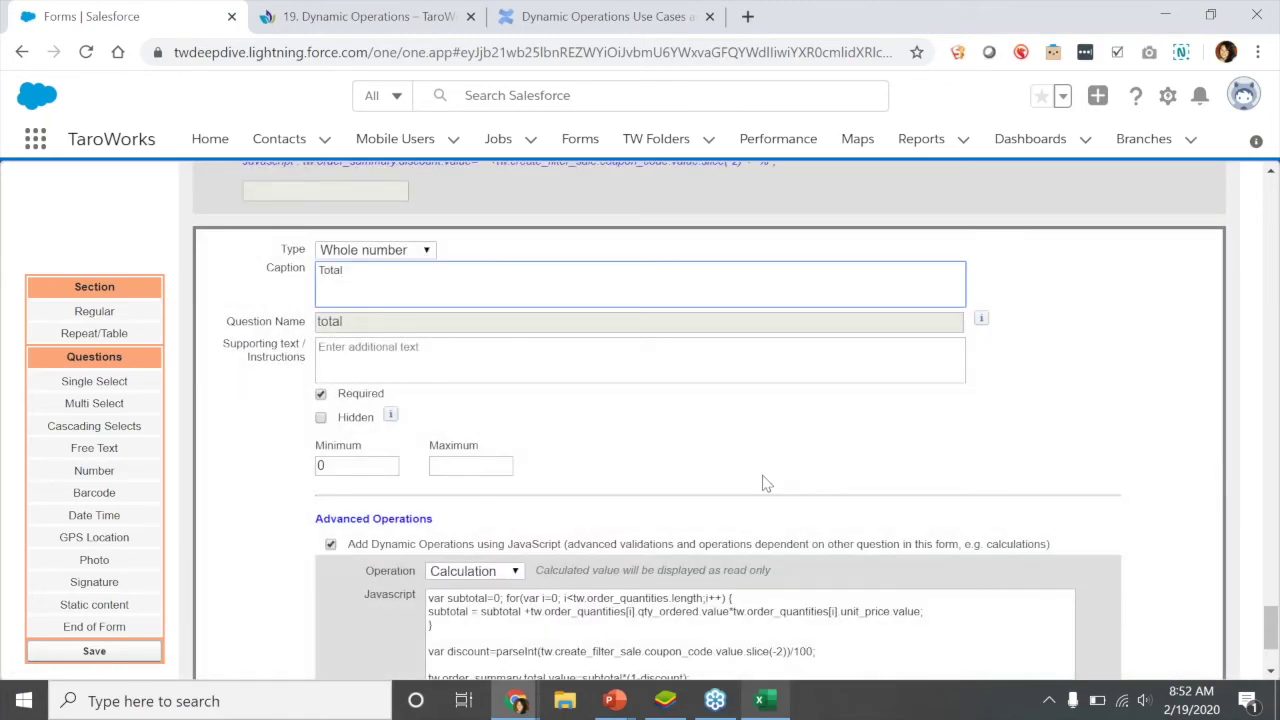
pyautogui.scroll(-1, 765, 483)
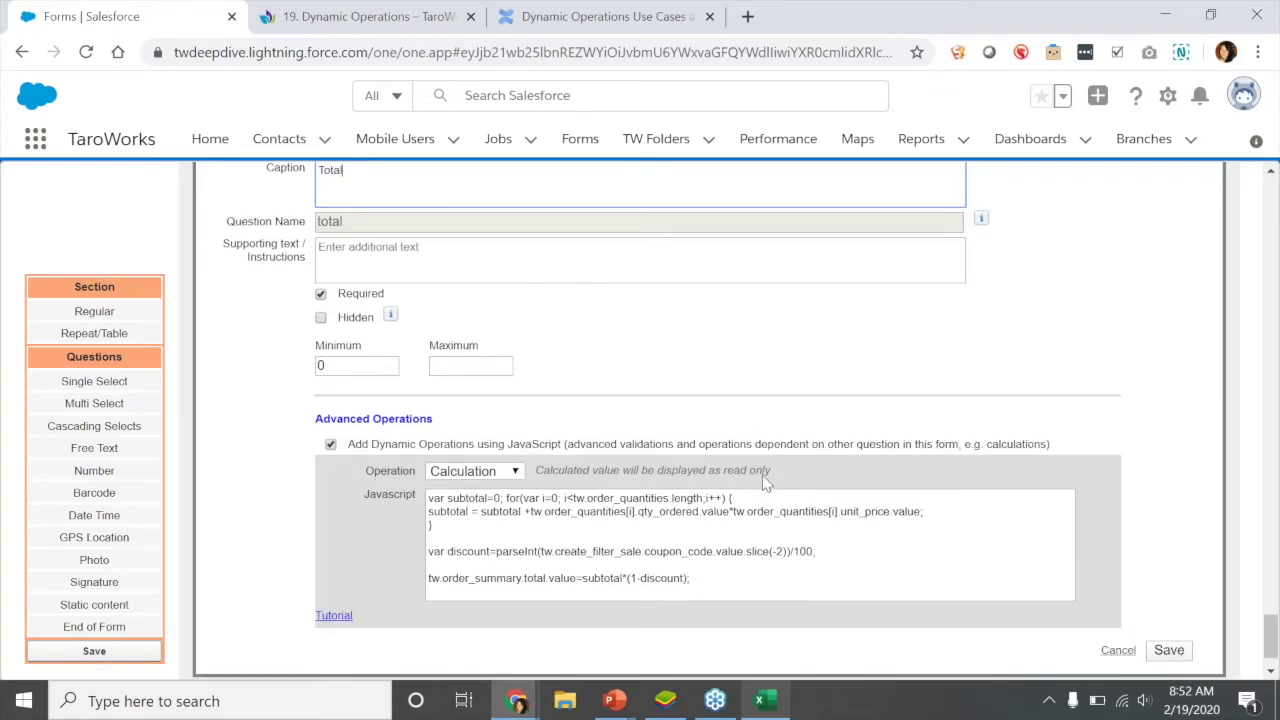
pyautogui.hotkey('alt', 'Tab')
# Back in the Total question's script, examine the discount line that applies parseInt to the sliced coupon code and divides by 100
pyautogui.moveTo(538, 551); pyautogui.dragTo(790, 556)
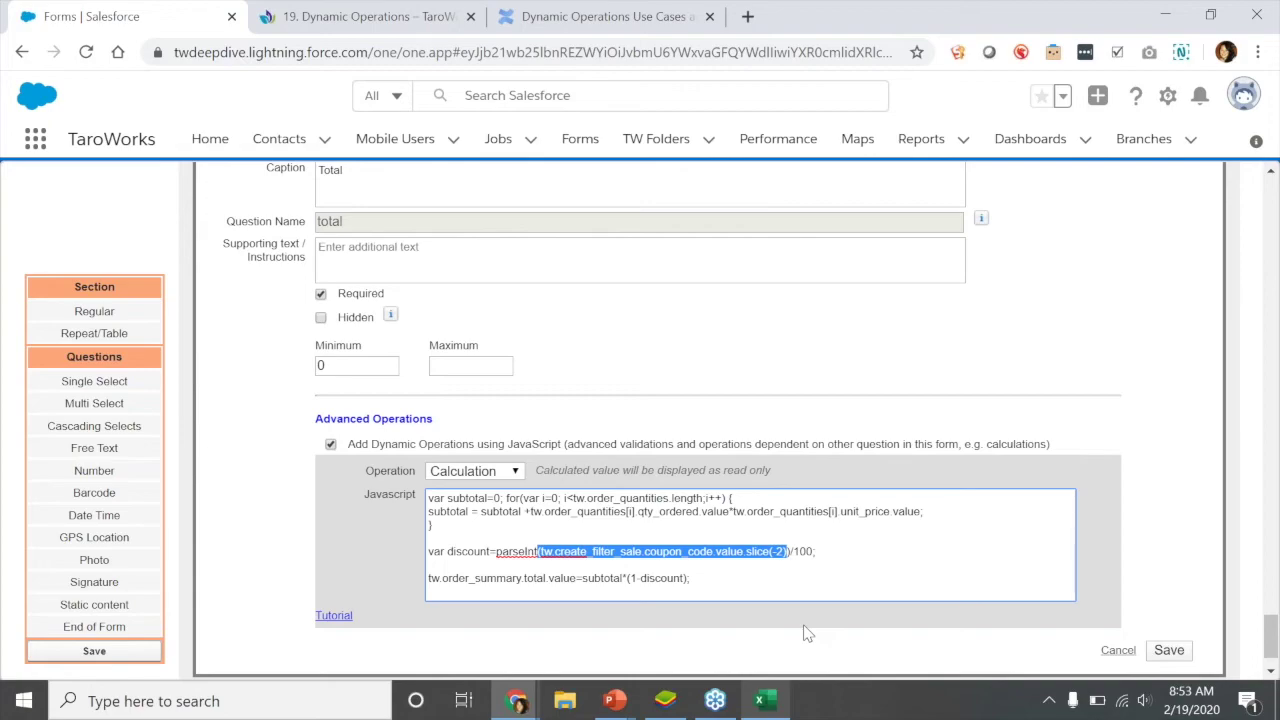
pyautogui.click(496, 555)
pyautogui.moveTo(496, 555); pyautogui.dragTo(793, 551)
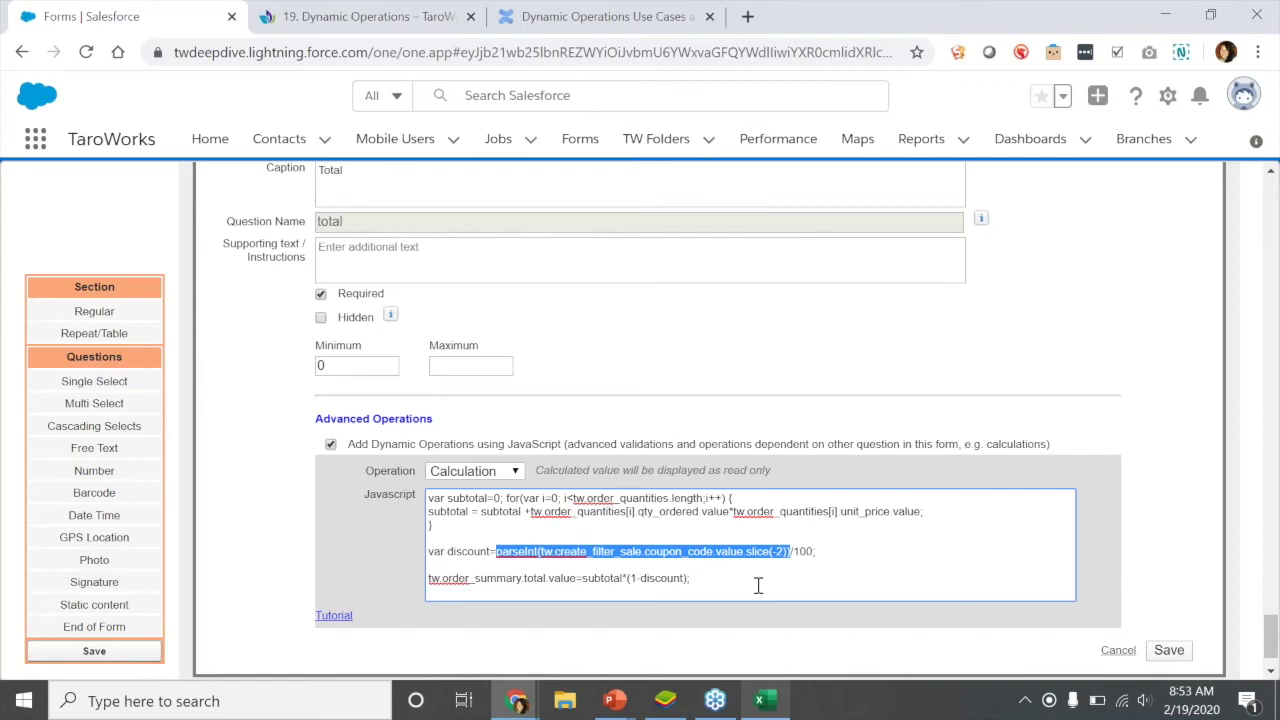
pyautogui.click(815, 552)
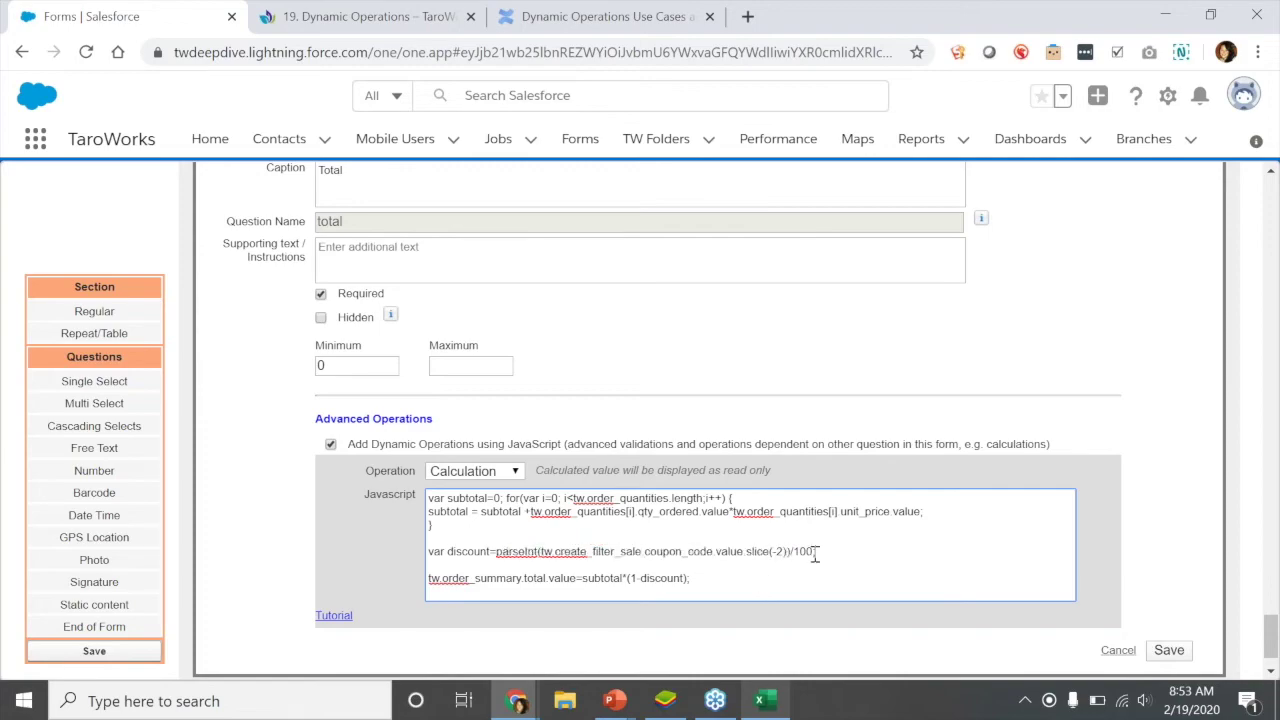
pyautogui.hotkey('shift', 'Home')
pyautogui.click(496, 552)
pyautogui.hotkey('shift', 'End')
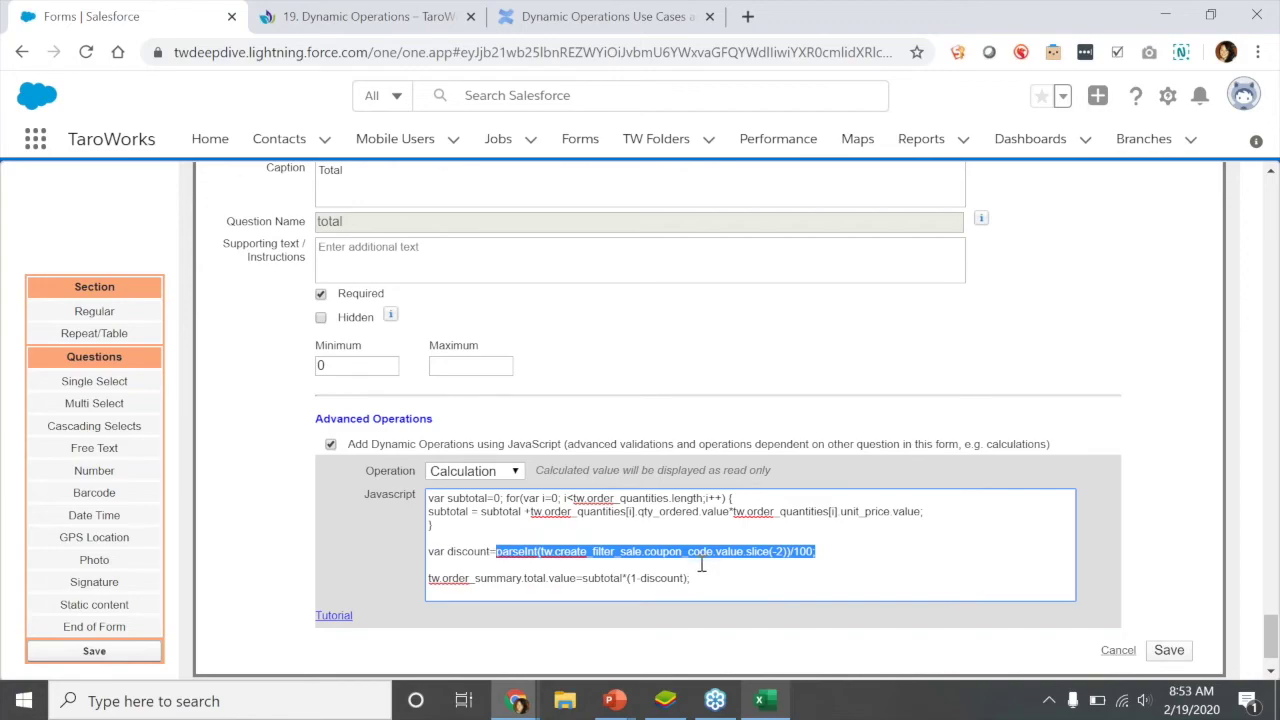
# Examine the Total script's final line, which assigns subtotal*(1-discount) to order_summary.total
pyautogui.click(750, 577)
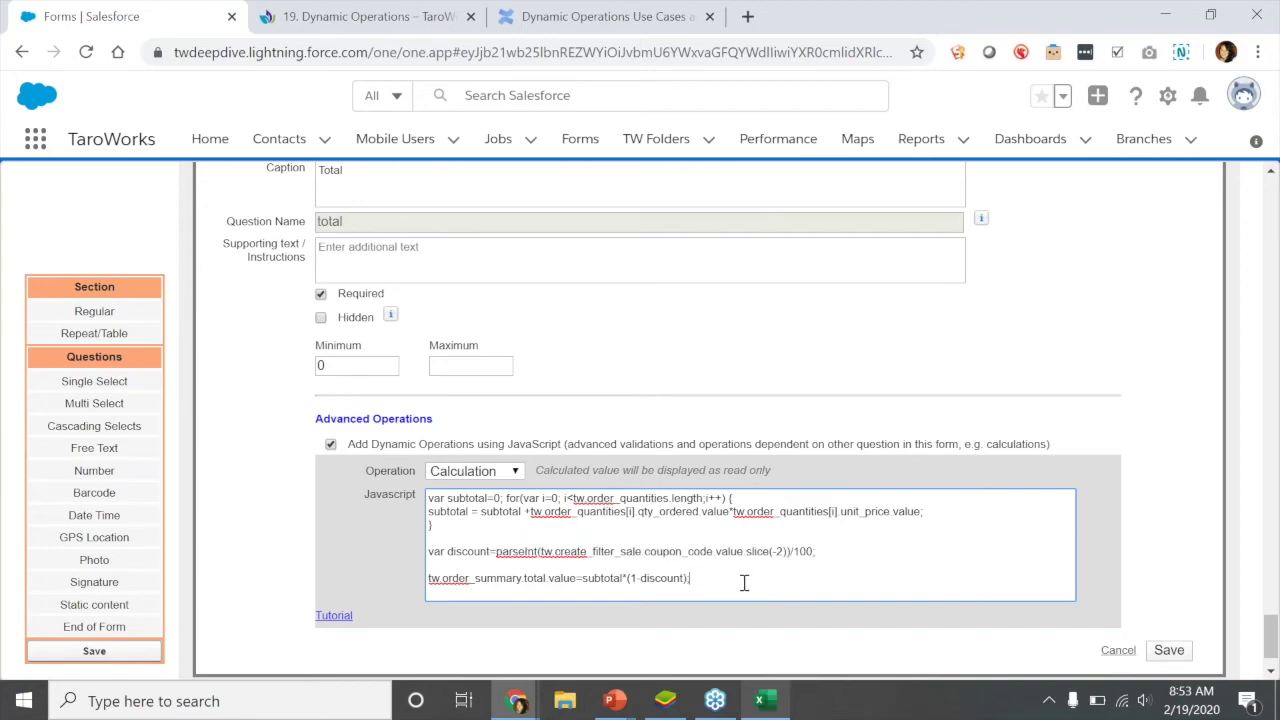
pyautogui.scroll(-1, 744, 583)
pyautogui.moveTo(708, 517); pyautogui.dragTo(428, 519)
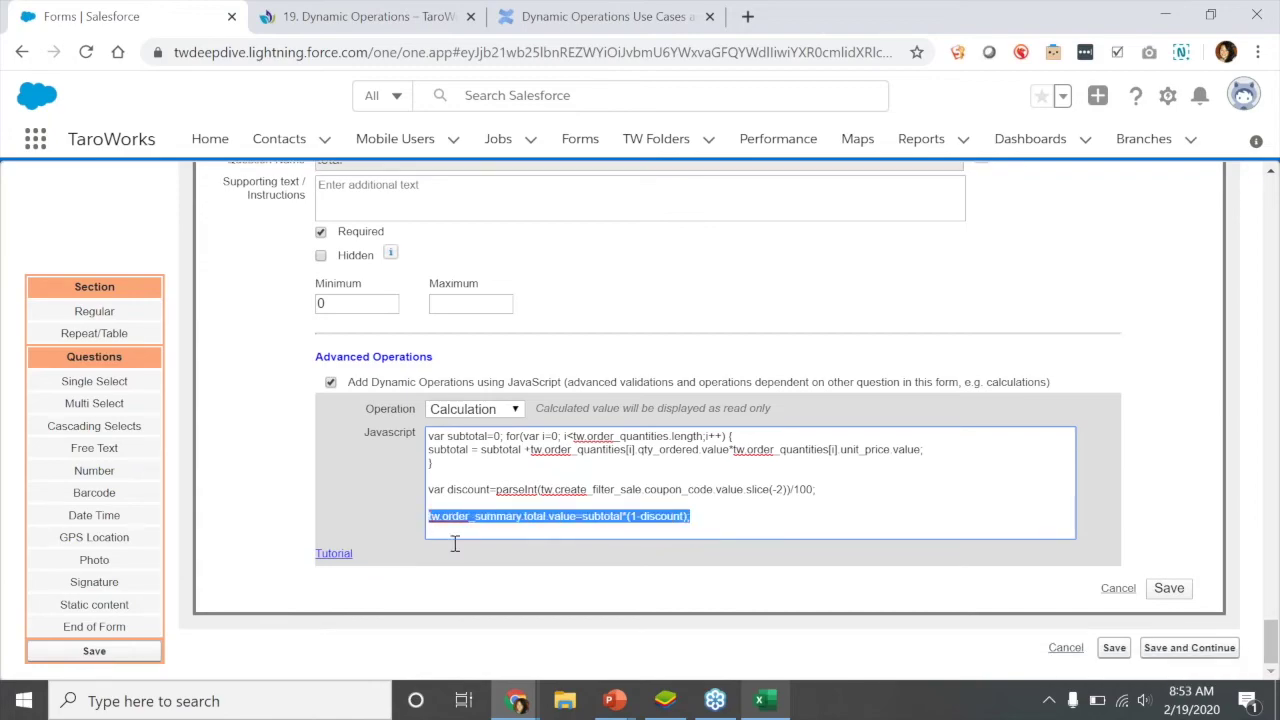
pyautogui.click(699, 511)
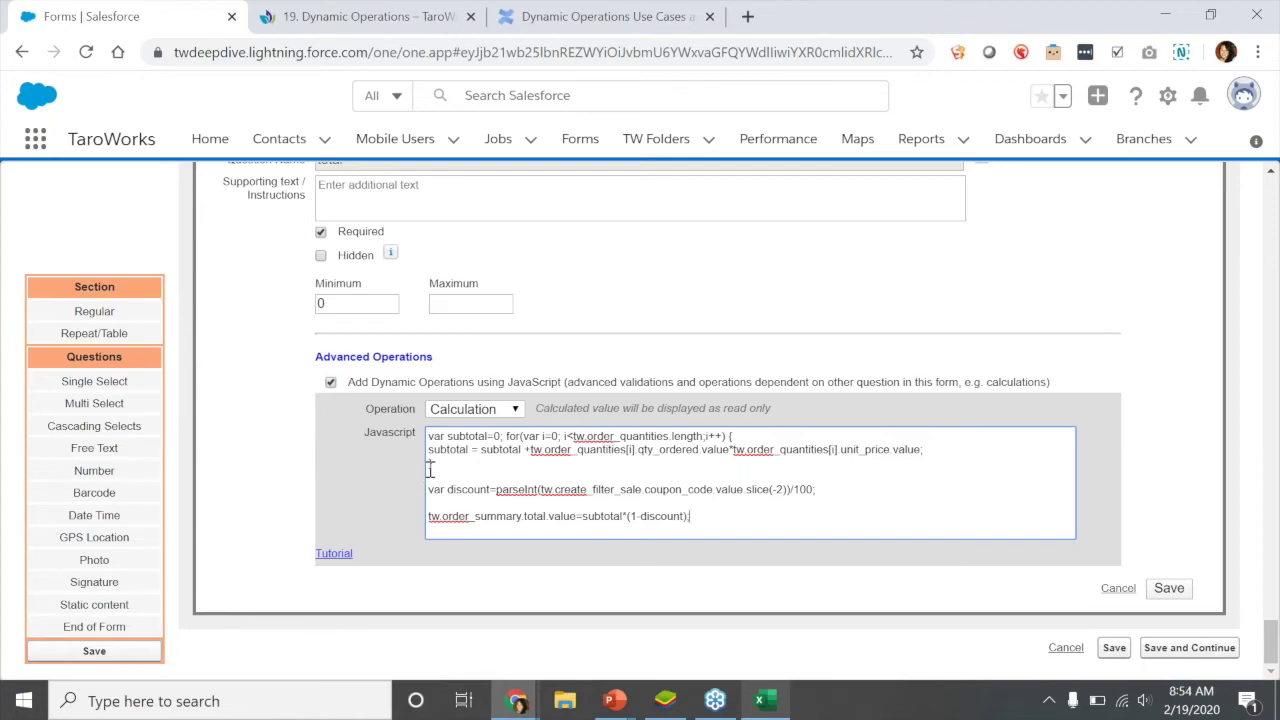
# Compare the subtotal loop block in the Total script with the calculation scripts of the Subtotal and Discount questions above it
pyautogui.moveTo(432, 463); pyautogui.dragTo(426, 435)
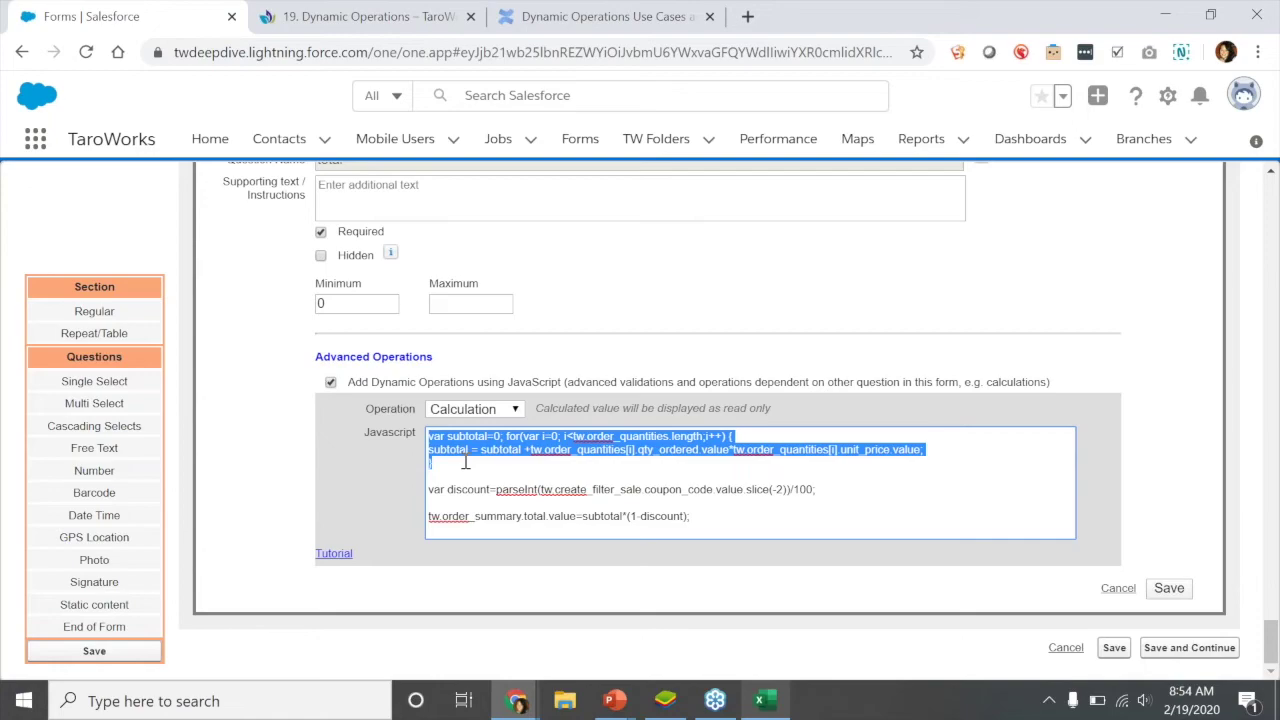
pyautogui.scroll(6, 465, 461)
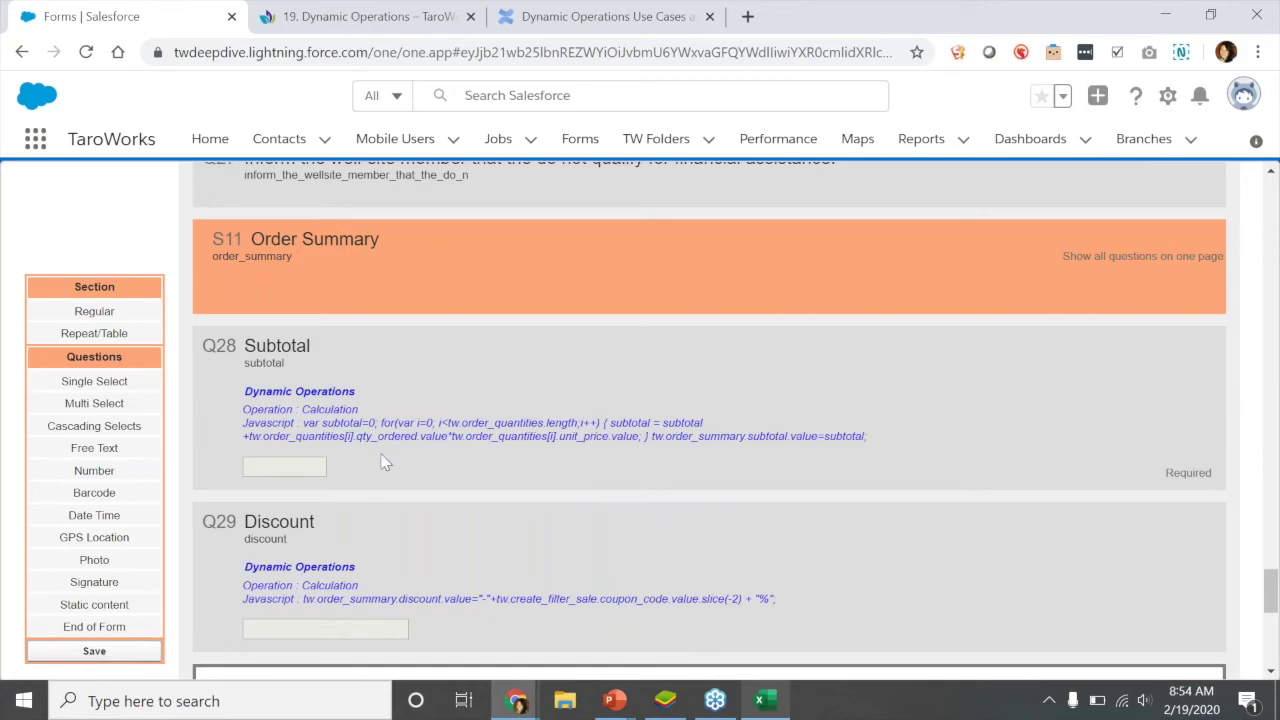
pyautogui.scroll(-1, 410, 560)
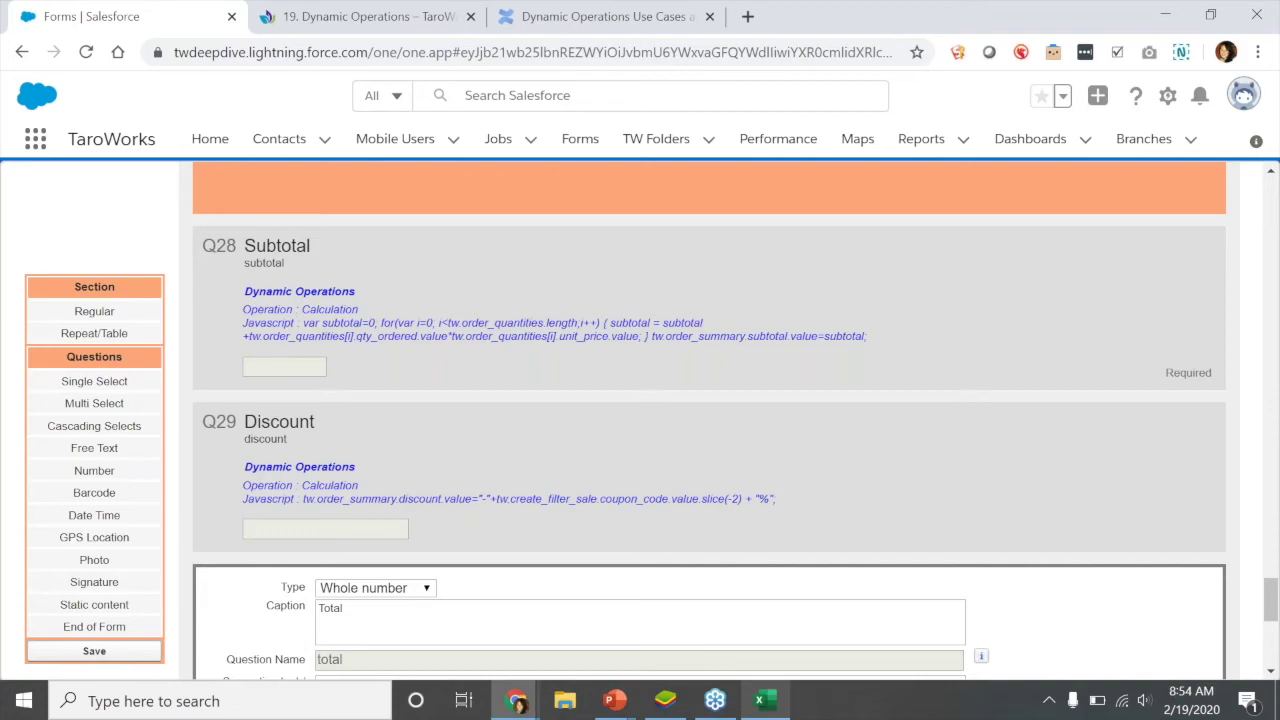
pyautogui.scroll(-1, 423, 603)
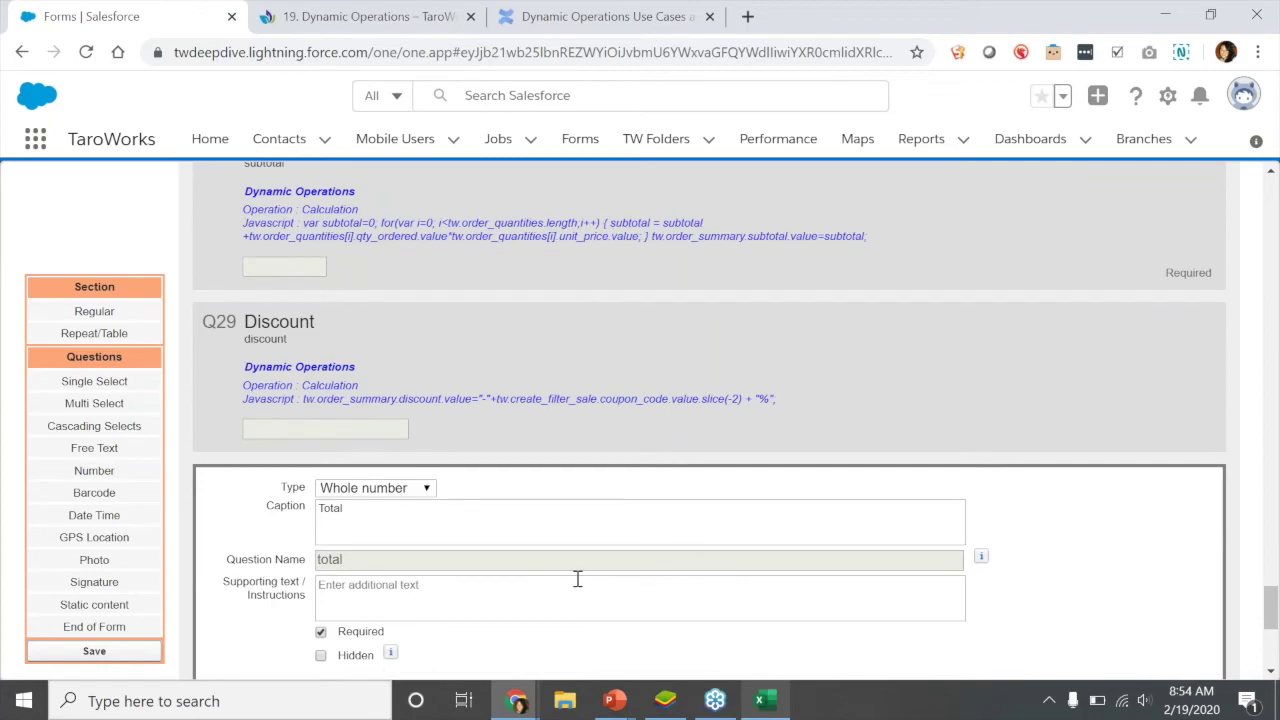
pyautogui.scroll(1, 577, 579)
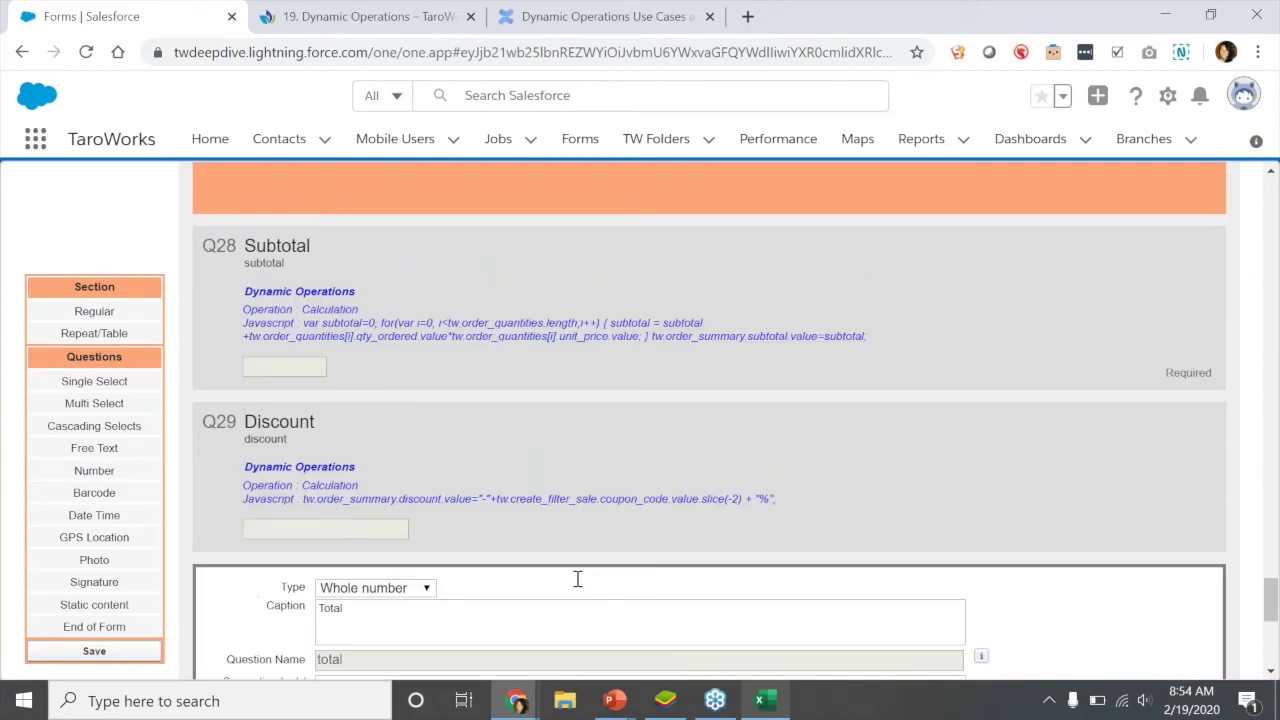
pyautogui.scroll(1, 577, 579)
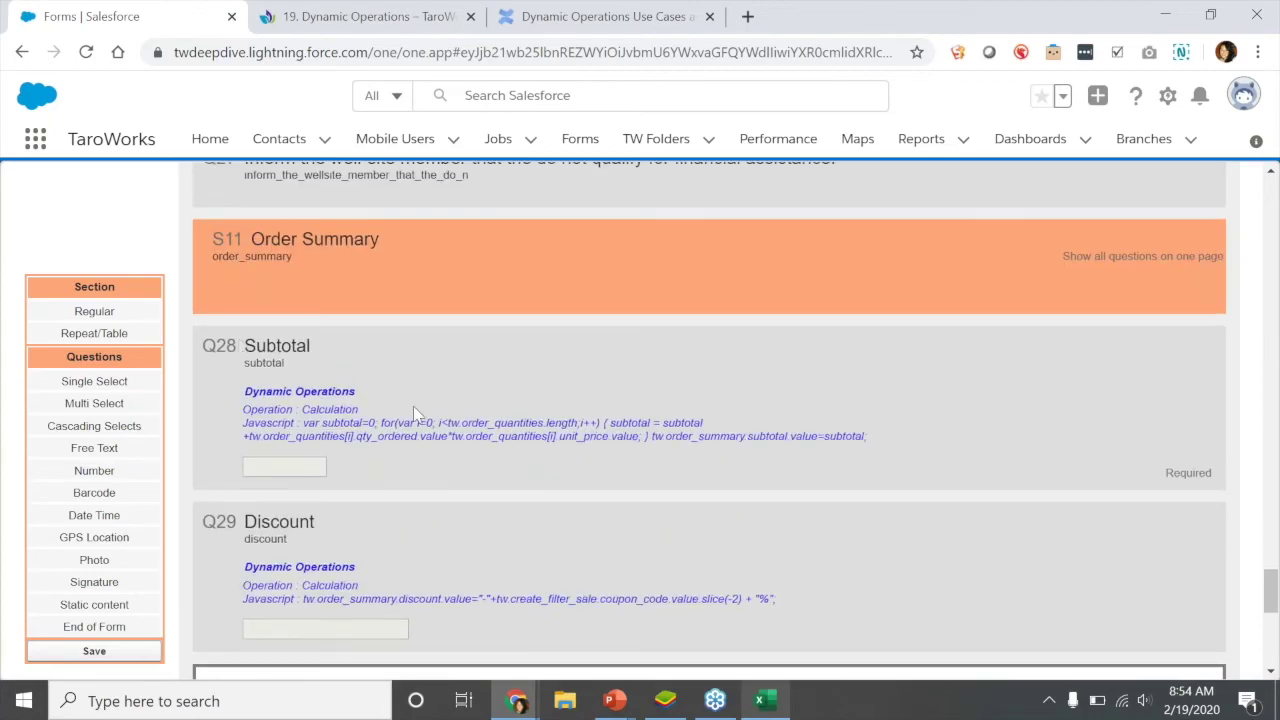
pyautogui.scroll(-6, 521, 524)
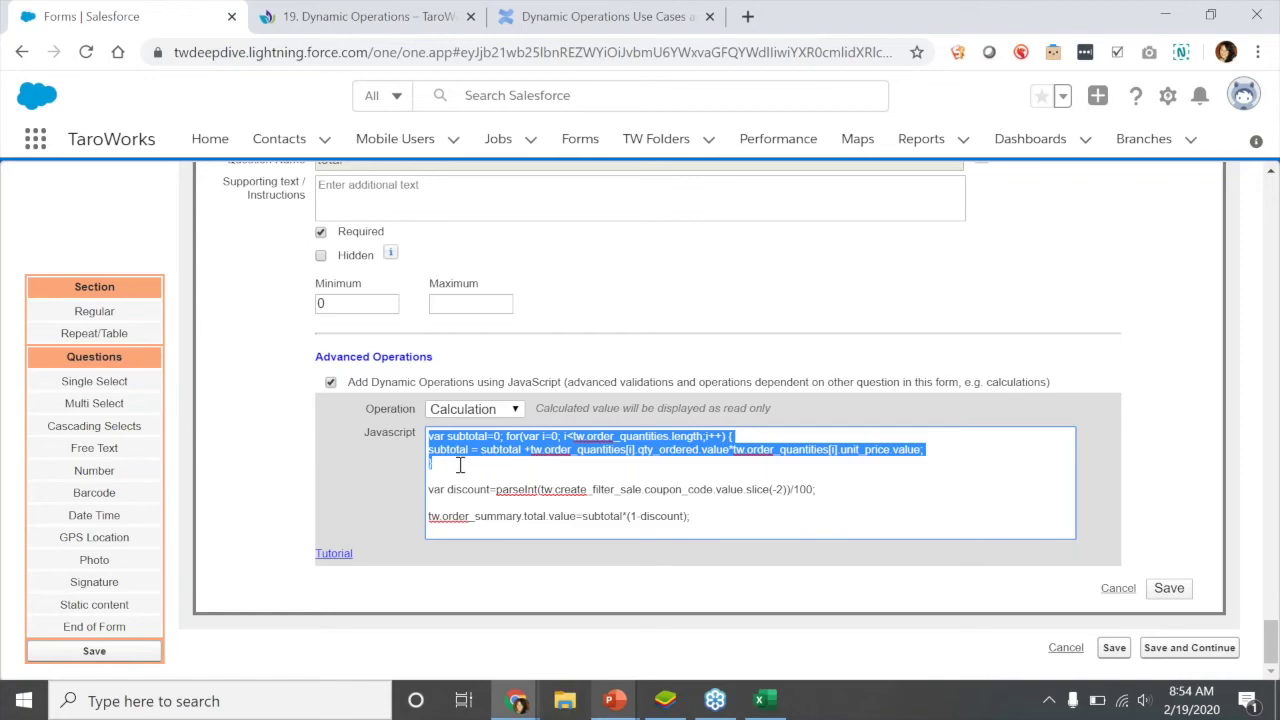
pyautogui.scroll(4, 460, 465)
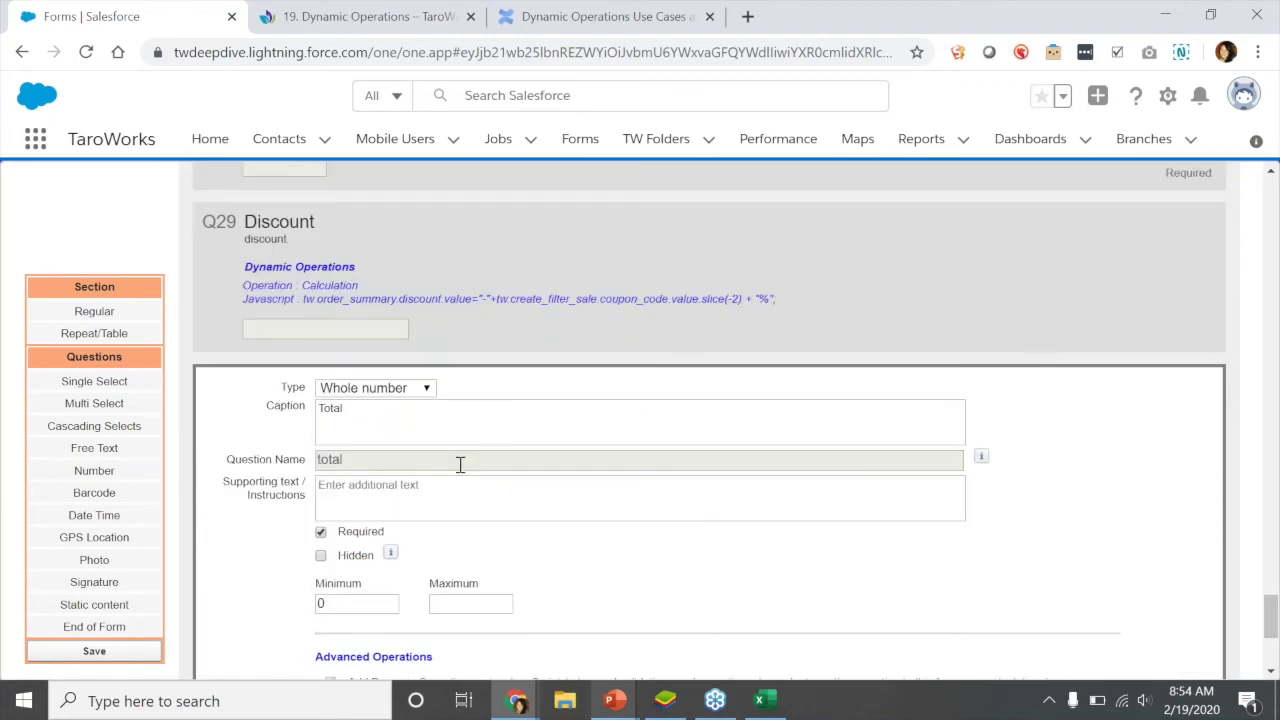
pyautogui.scroll(1, 460, 465)
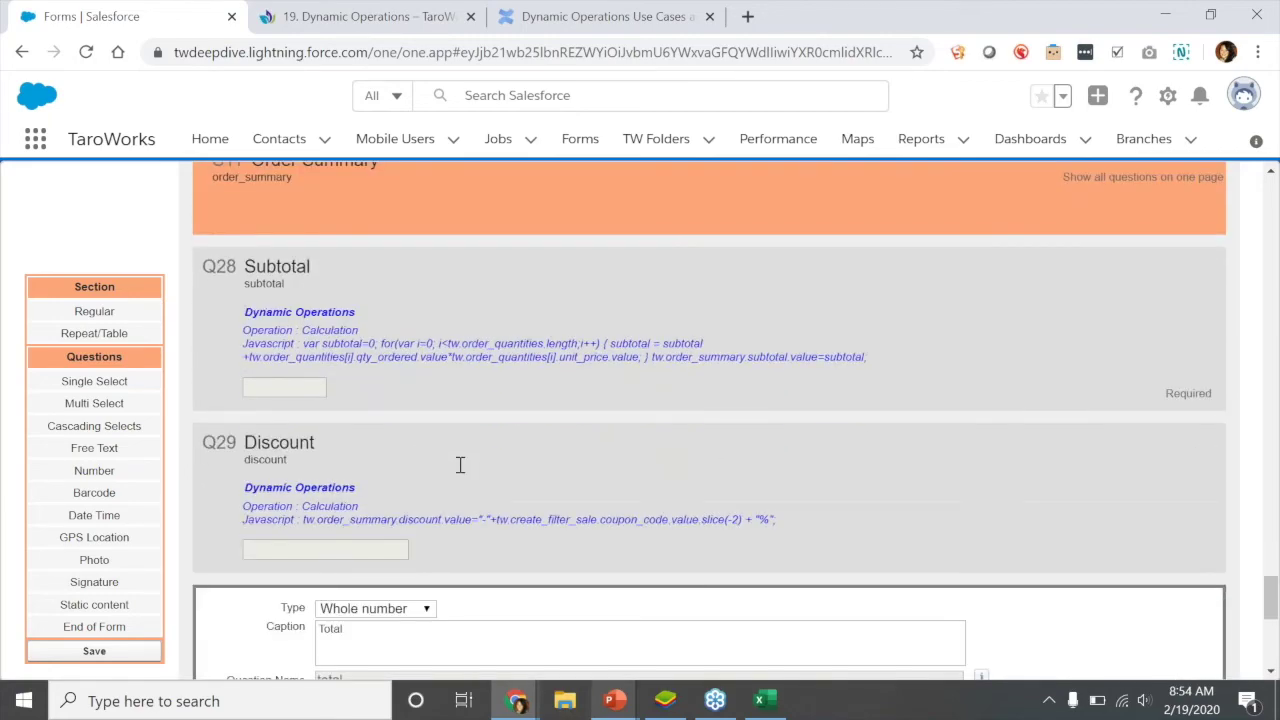
pyautogui.scroll(-5, 460, 465)
pyautogui.click(440, 460)
pyautogui.moveTo(425, 455); pyautogui.dragTo(433, 443)
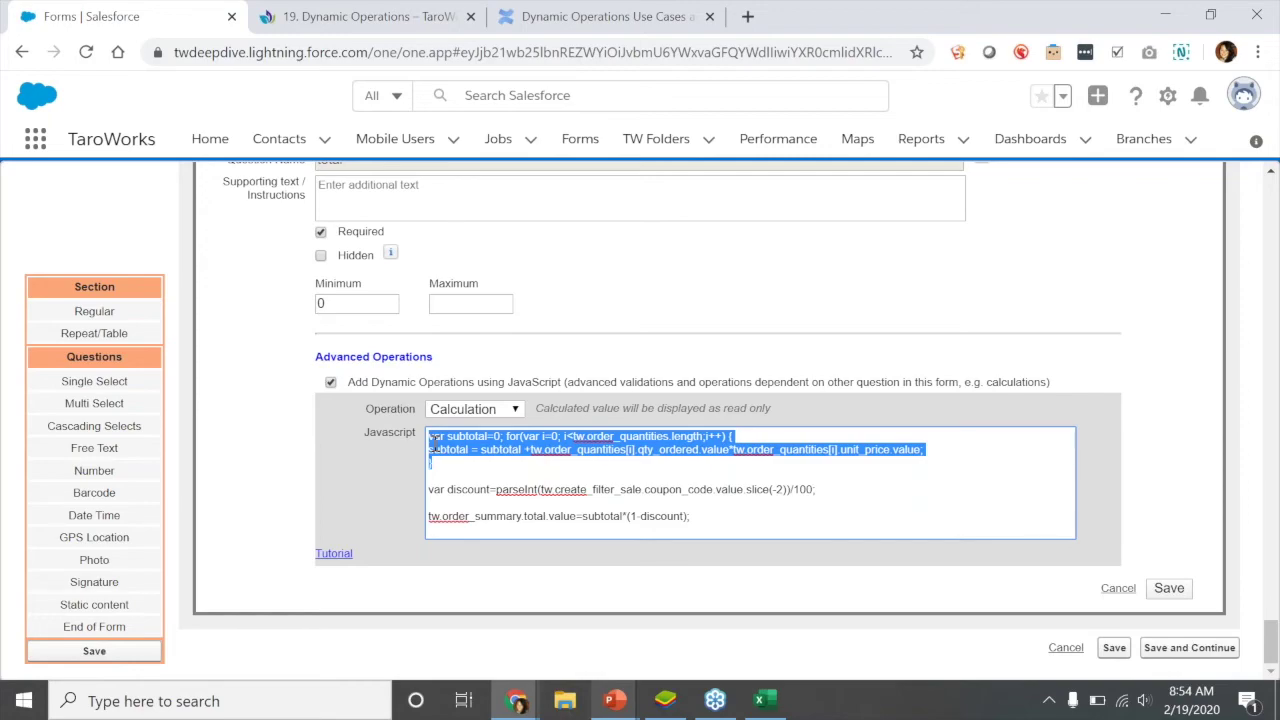
pyautogui.click(753, 530)
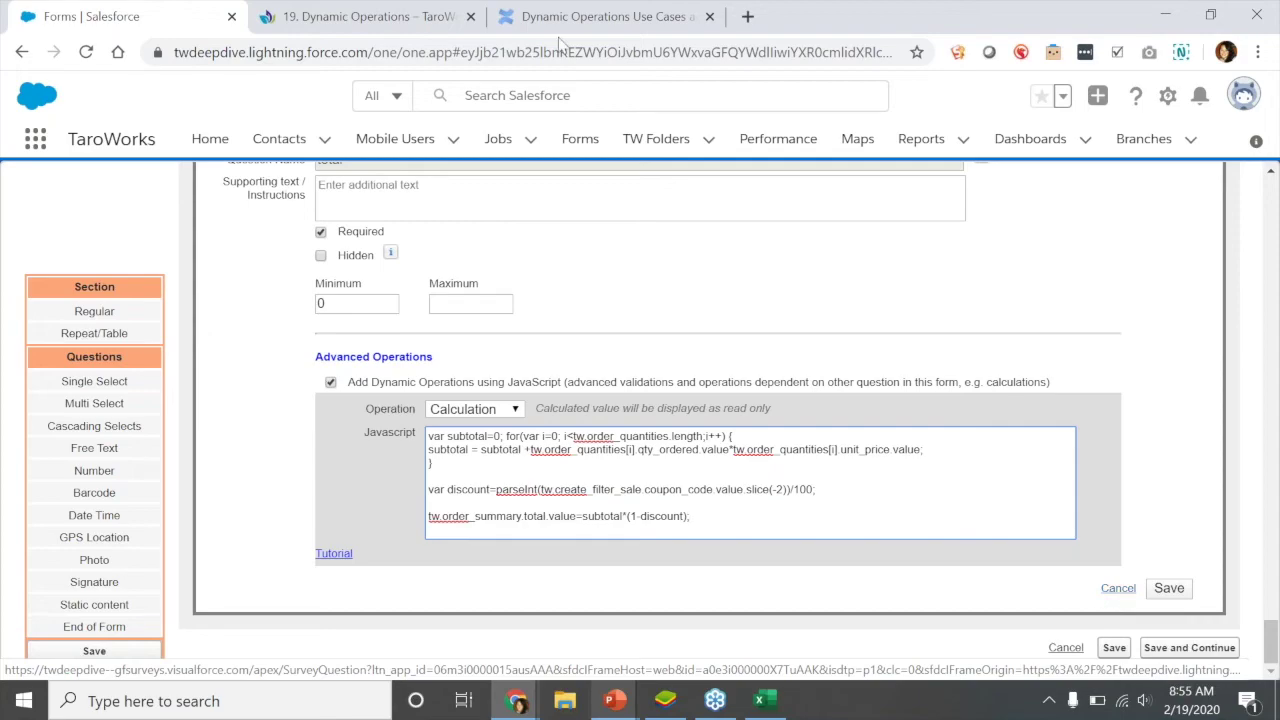
# Check the Dynamic Operations help article, and switch to PowerPoint to run the slide show at the JavaScript Guidelines slide on parseInt()
pyautogui.click(360, 16)
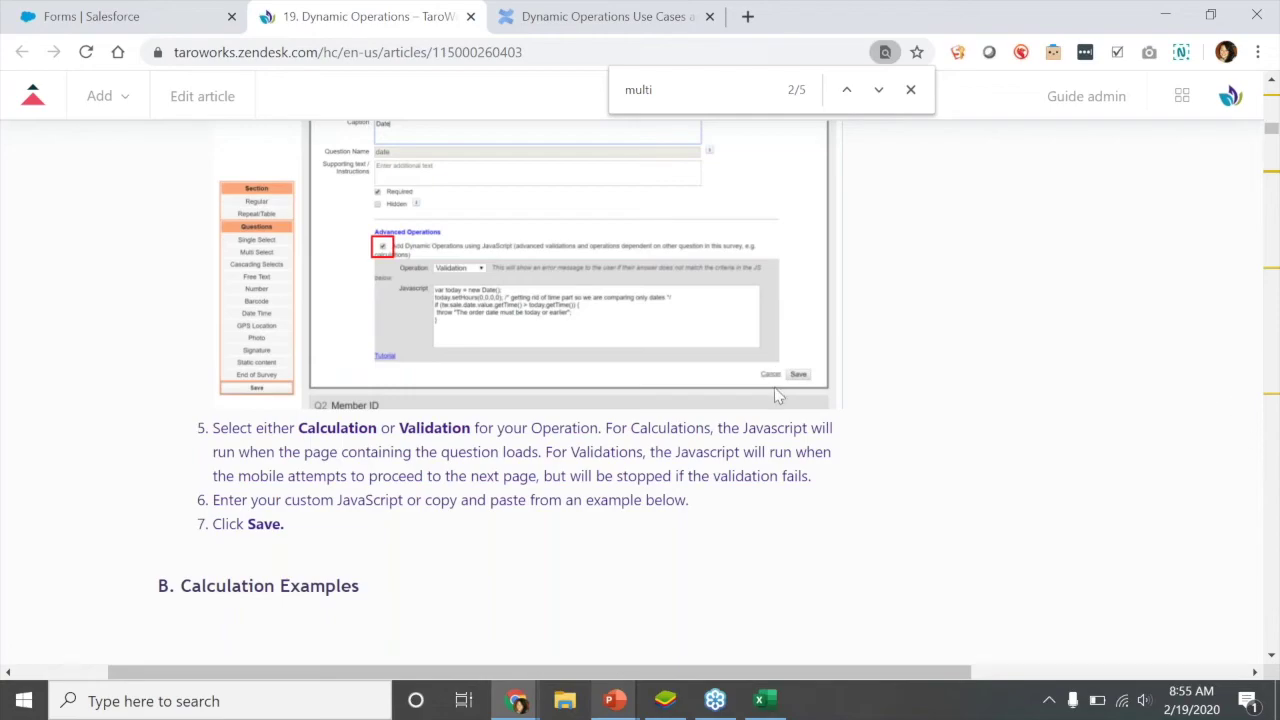
pyautogui.click(613, 702)
pyautogui.click(543, 645)
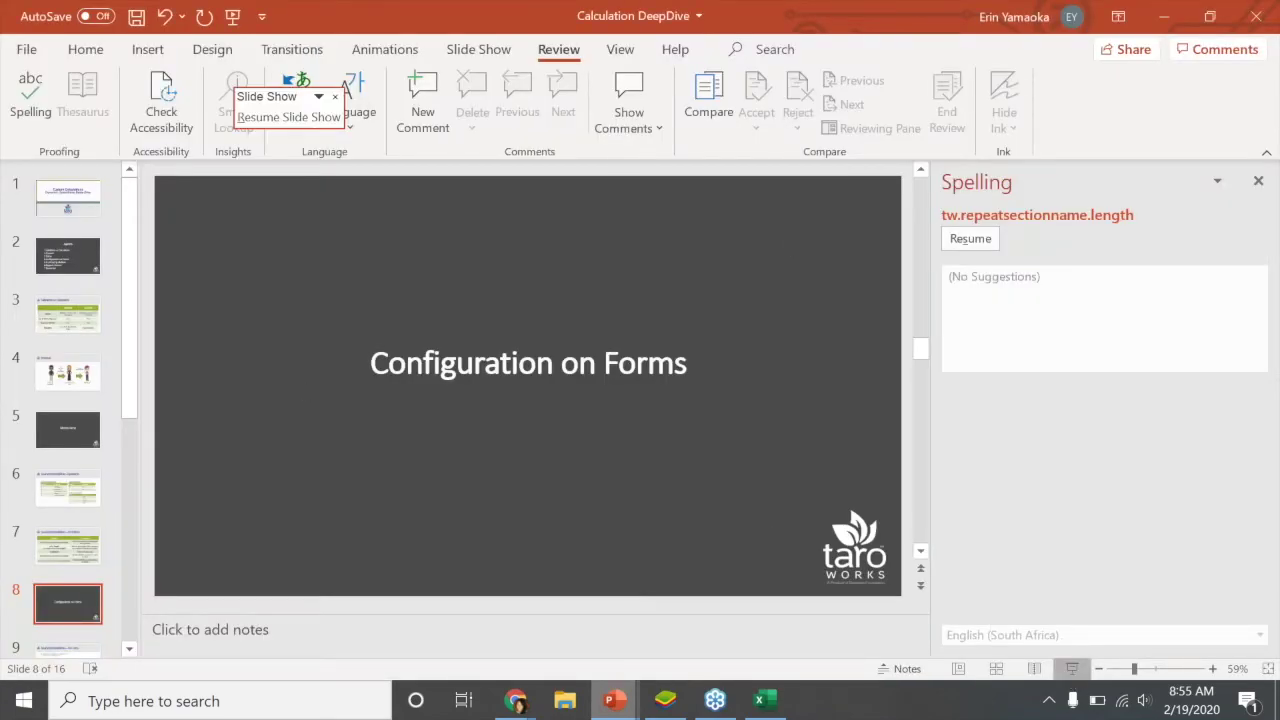
pyautogui.click(1072, 668)
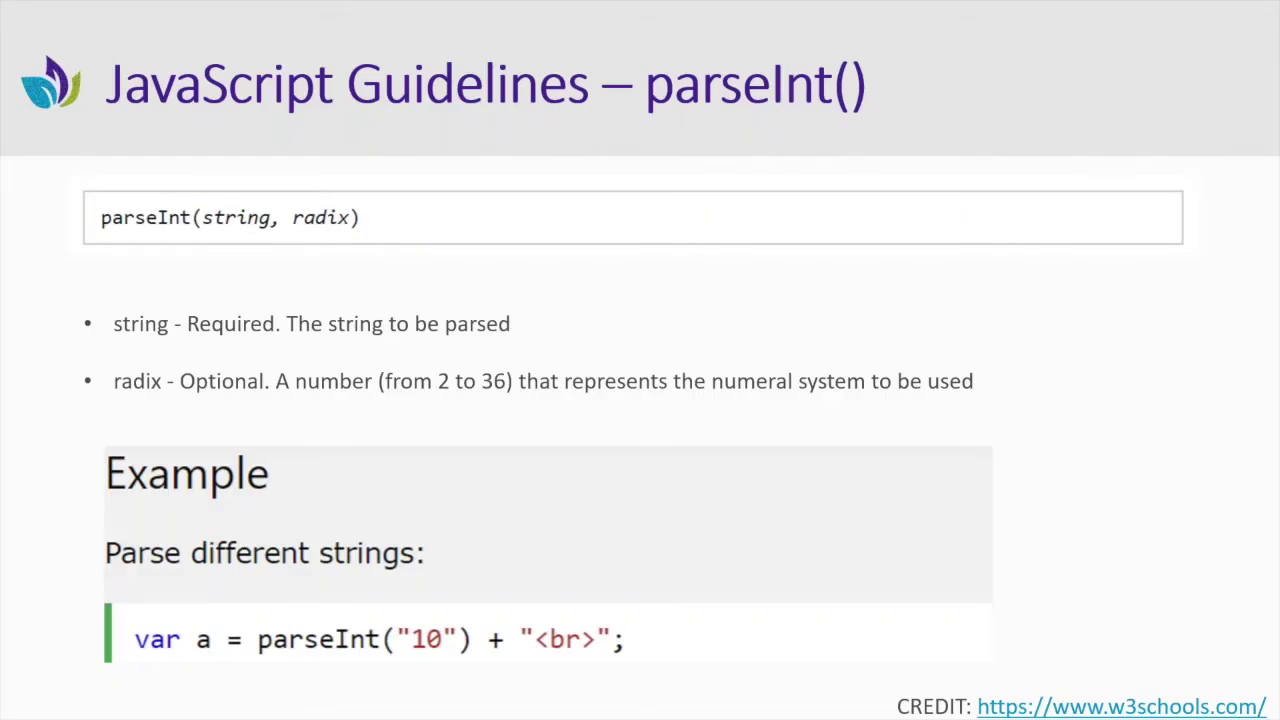